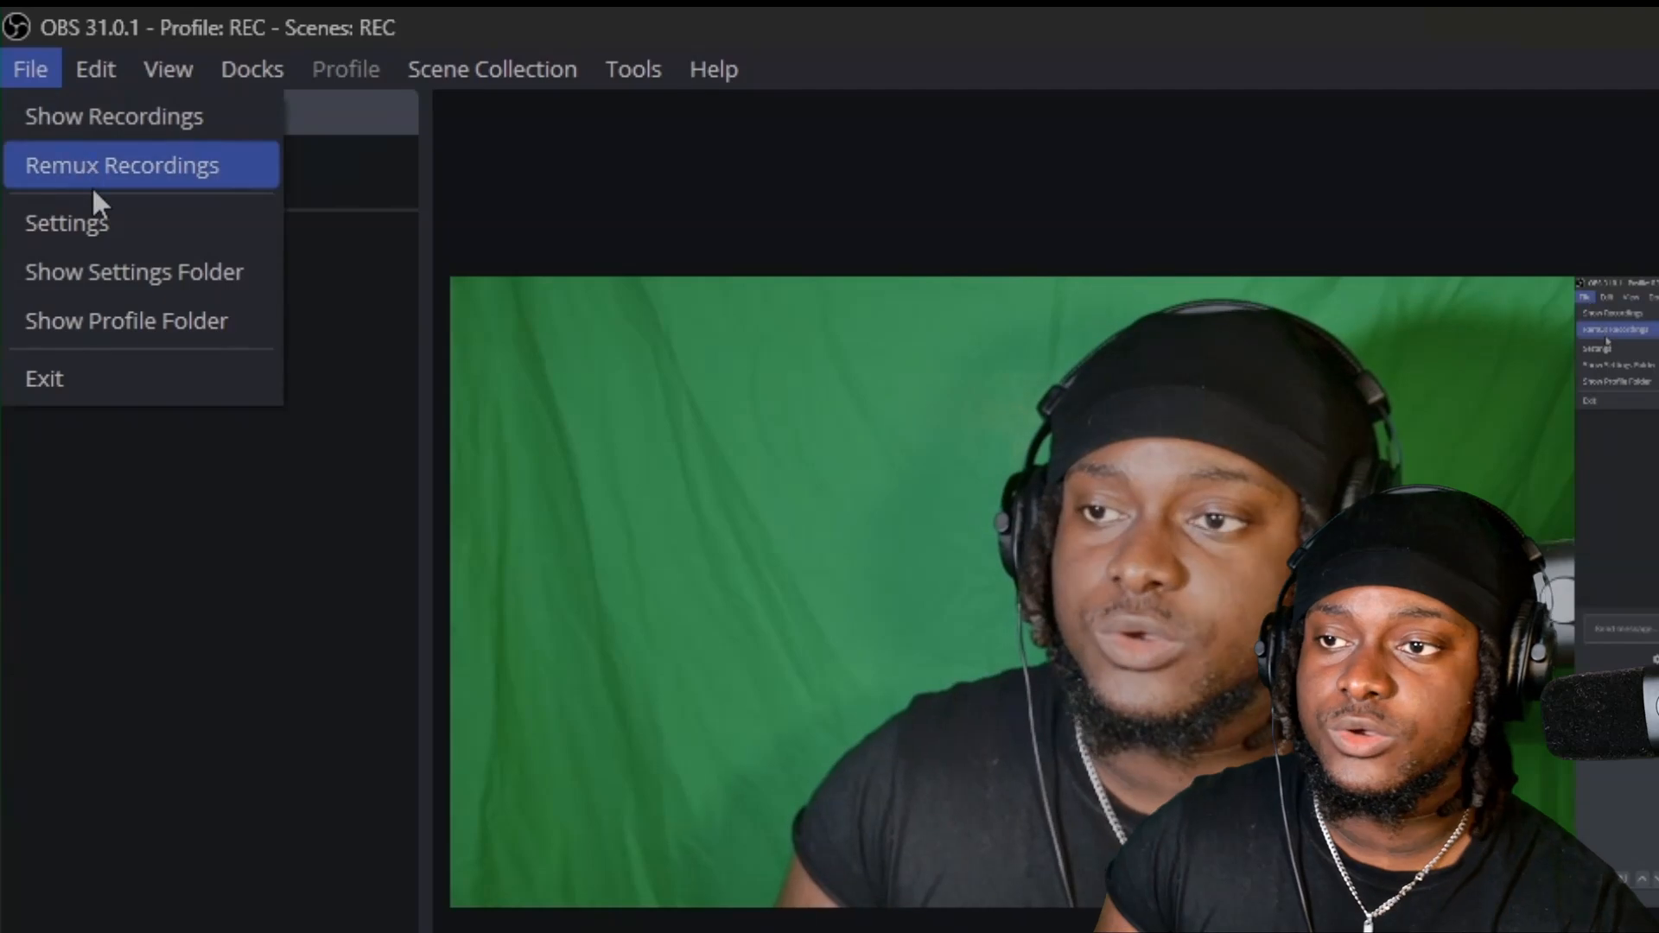
Show the Recording output settings in OBS and review the recording format, encoders and enabled audio tracks.
left_click(100, 219)
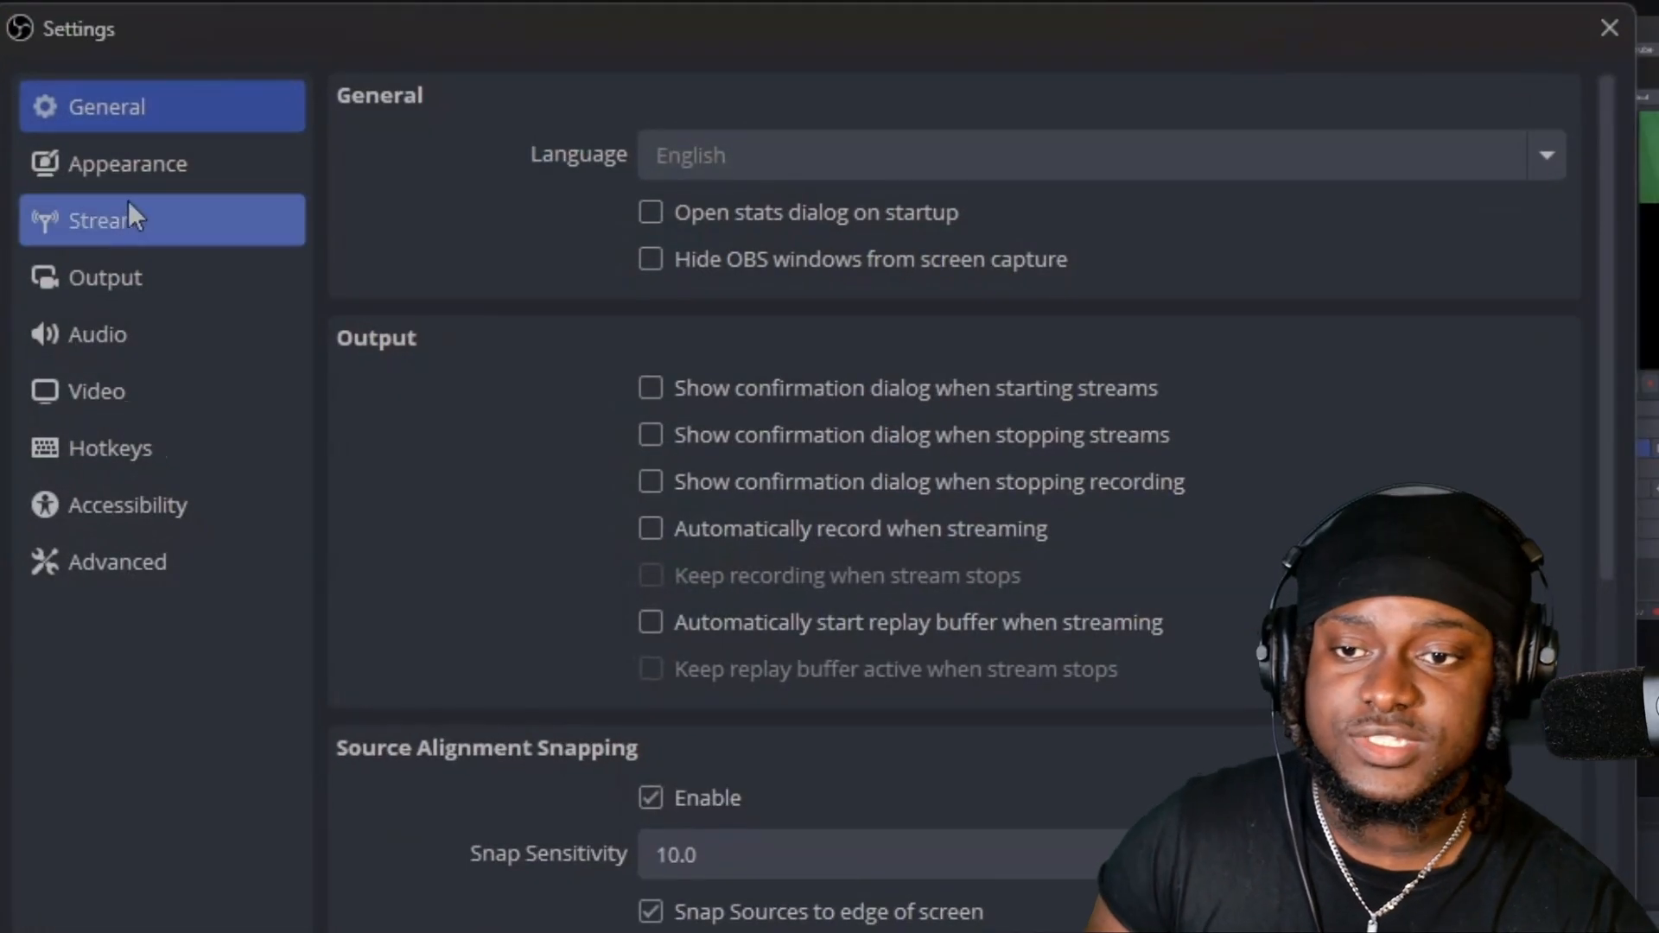
left_click(178, 288)
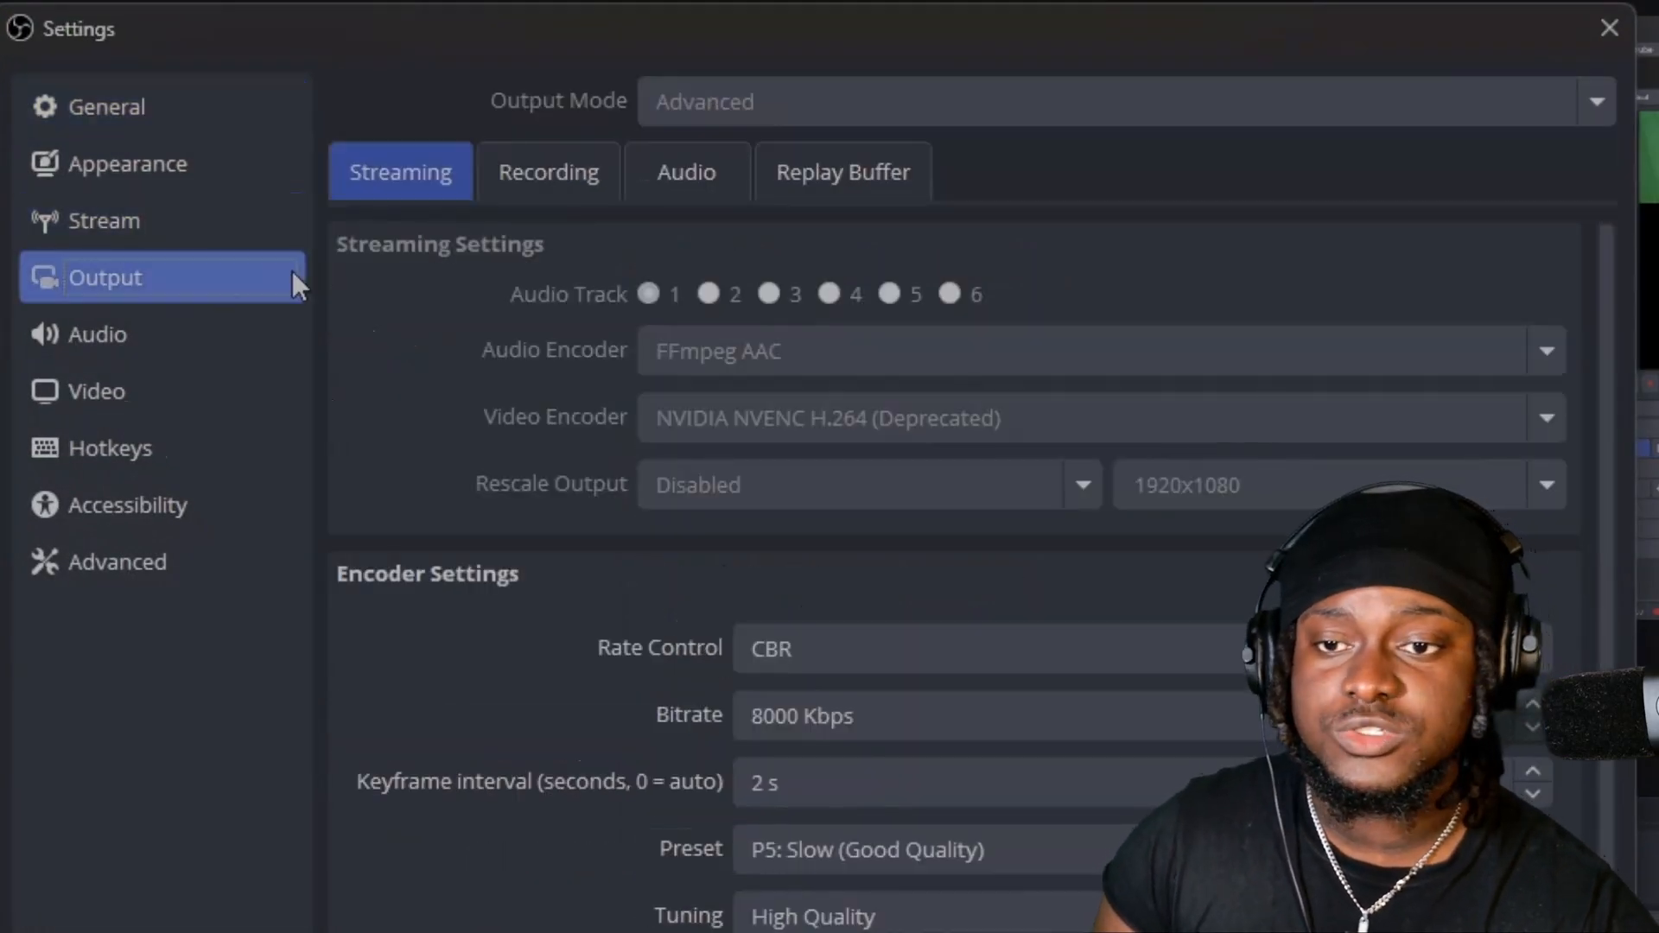
left_click(516, 171)
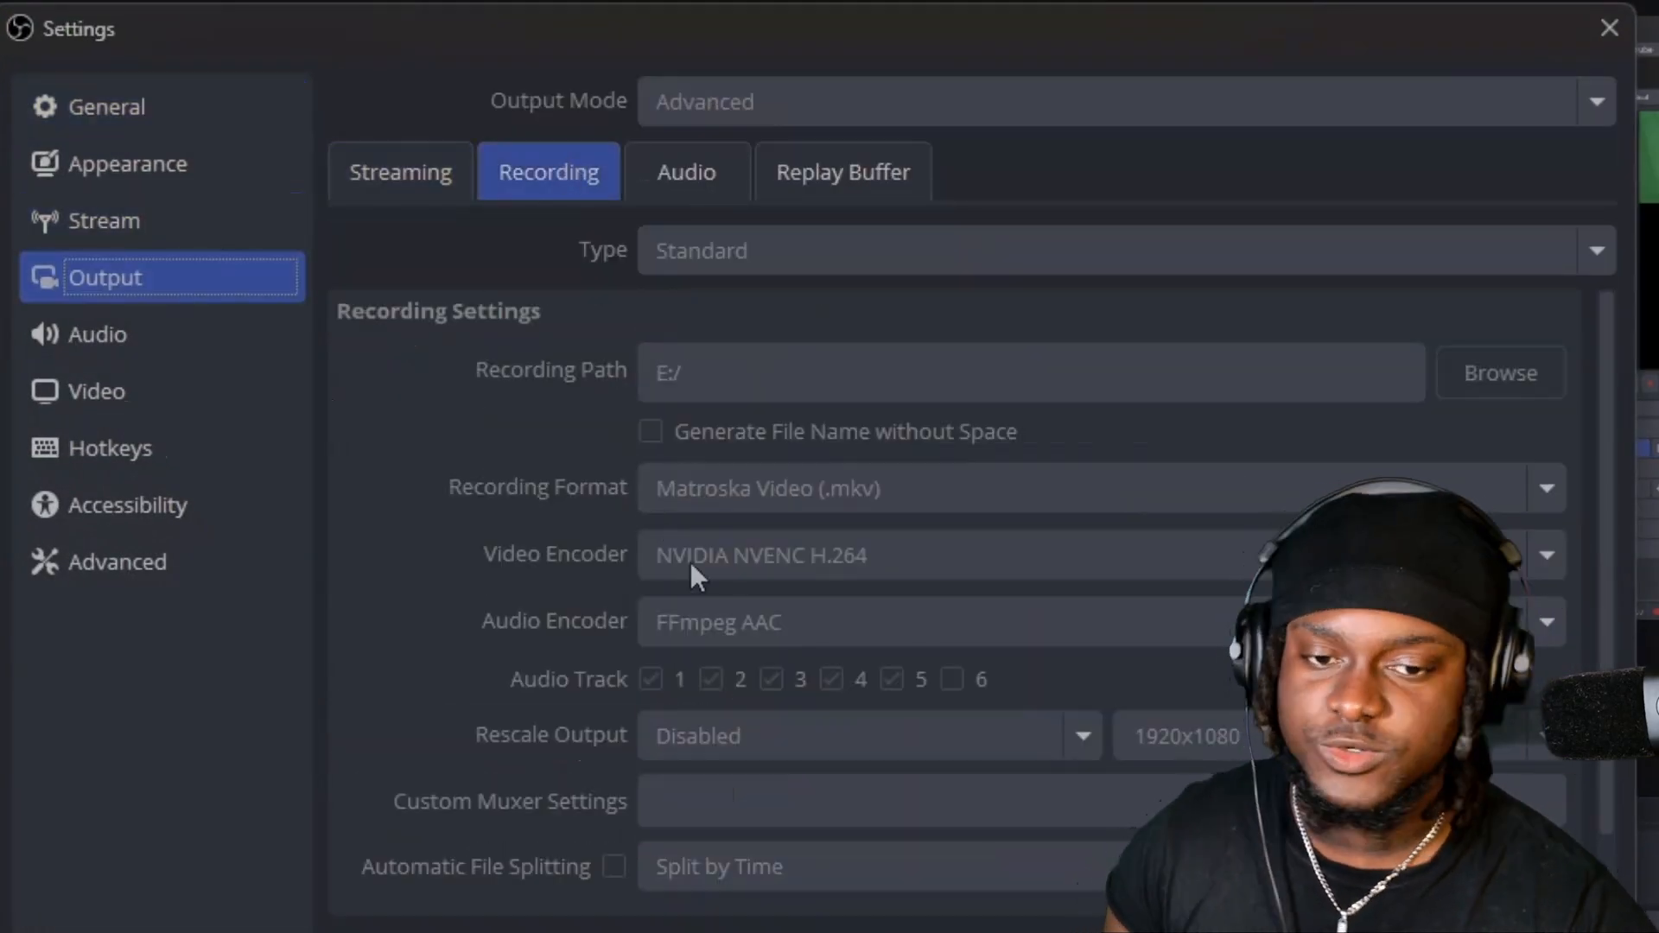
scroll(605, 722, "down", 1)
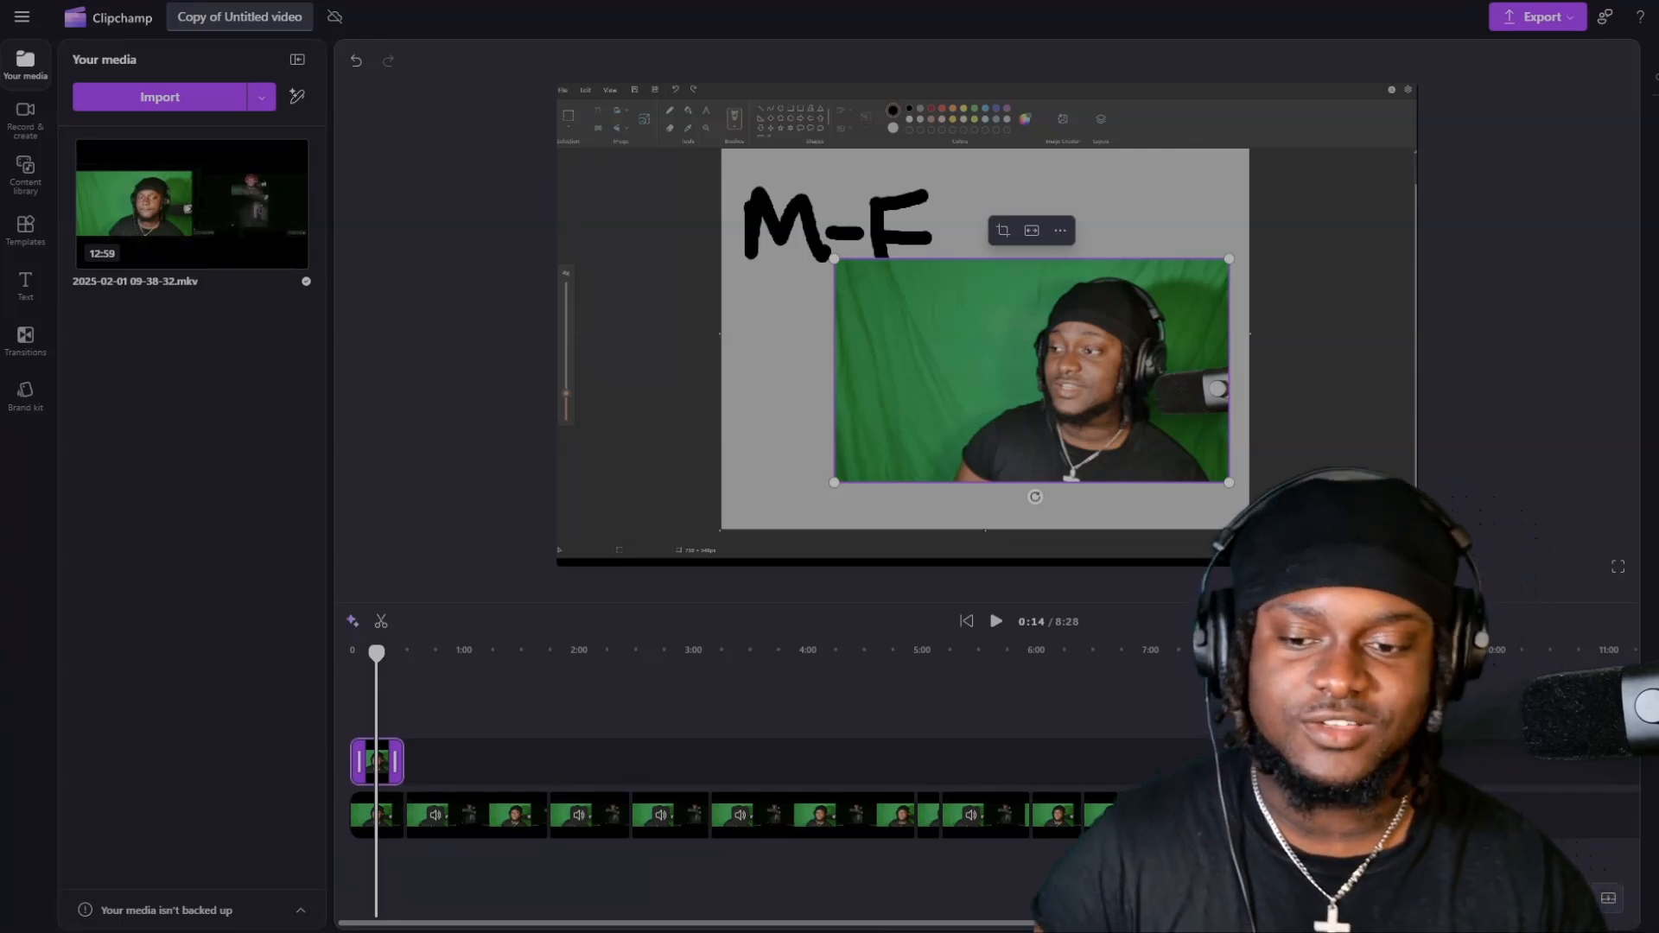
In Clipchamp, show the Mute and Detach audio options for the first clip on the lower timeline track.
left_click(377, 821)
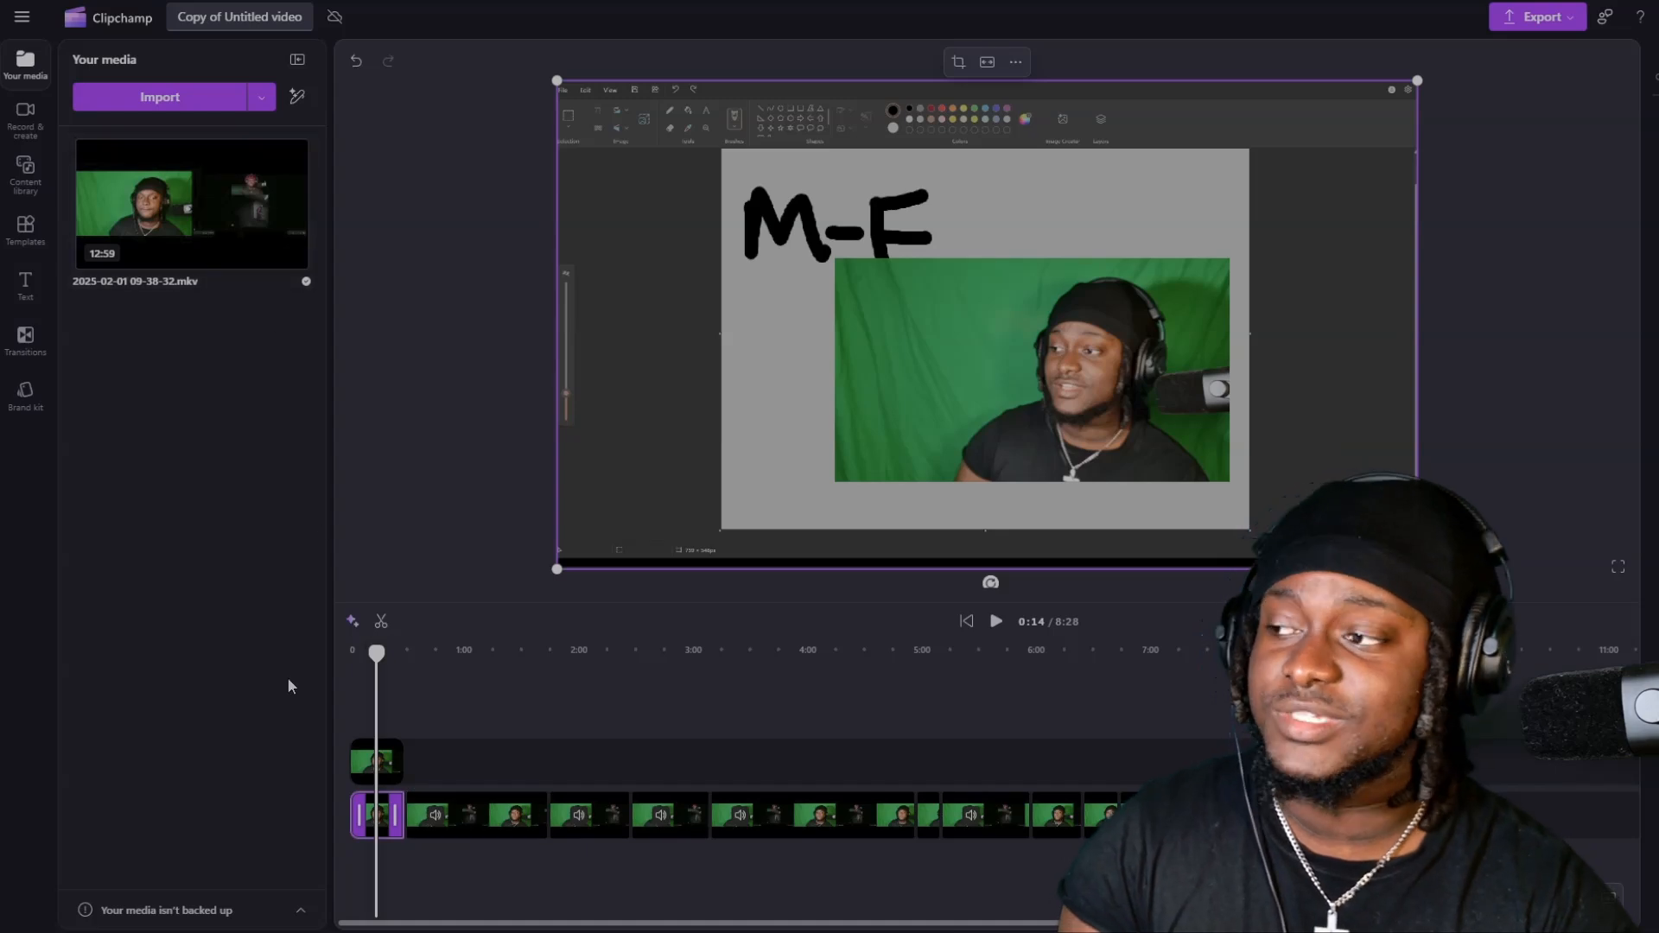
right_click(383, 830)
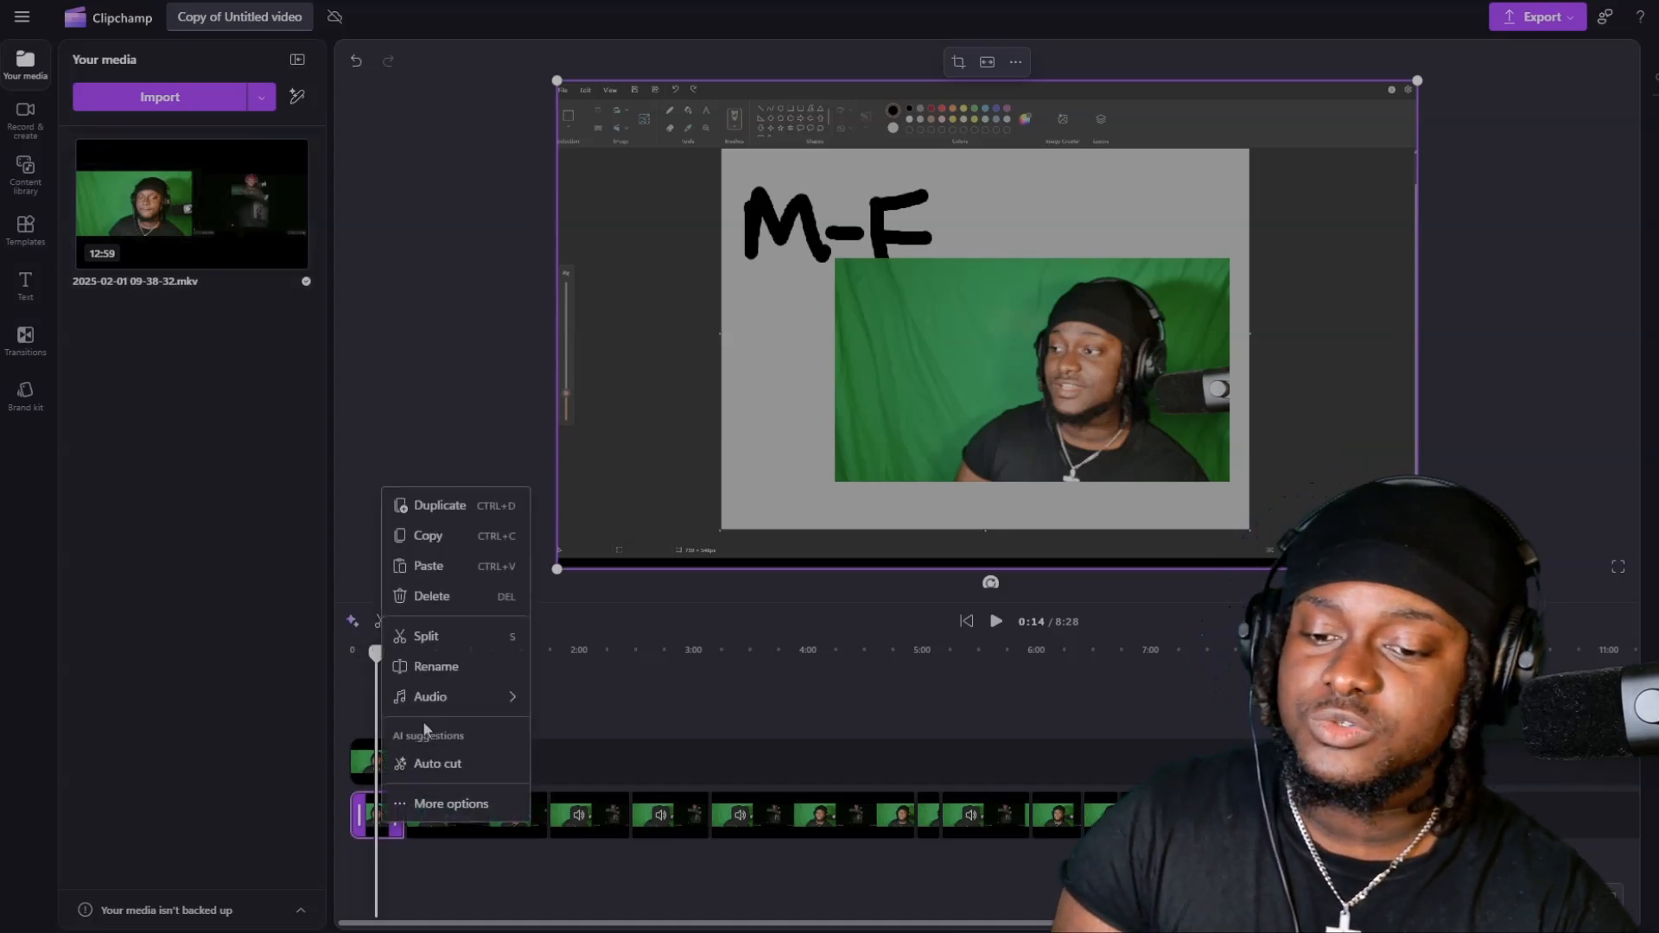
mouse_move(517, 699)
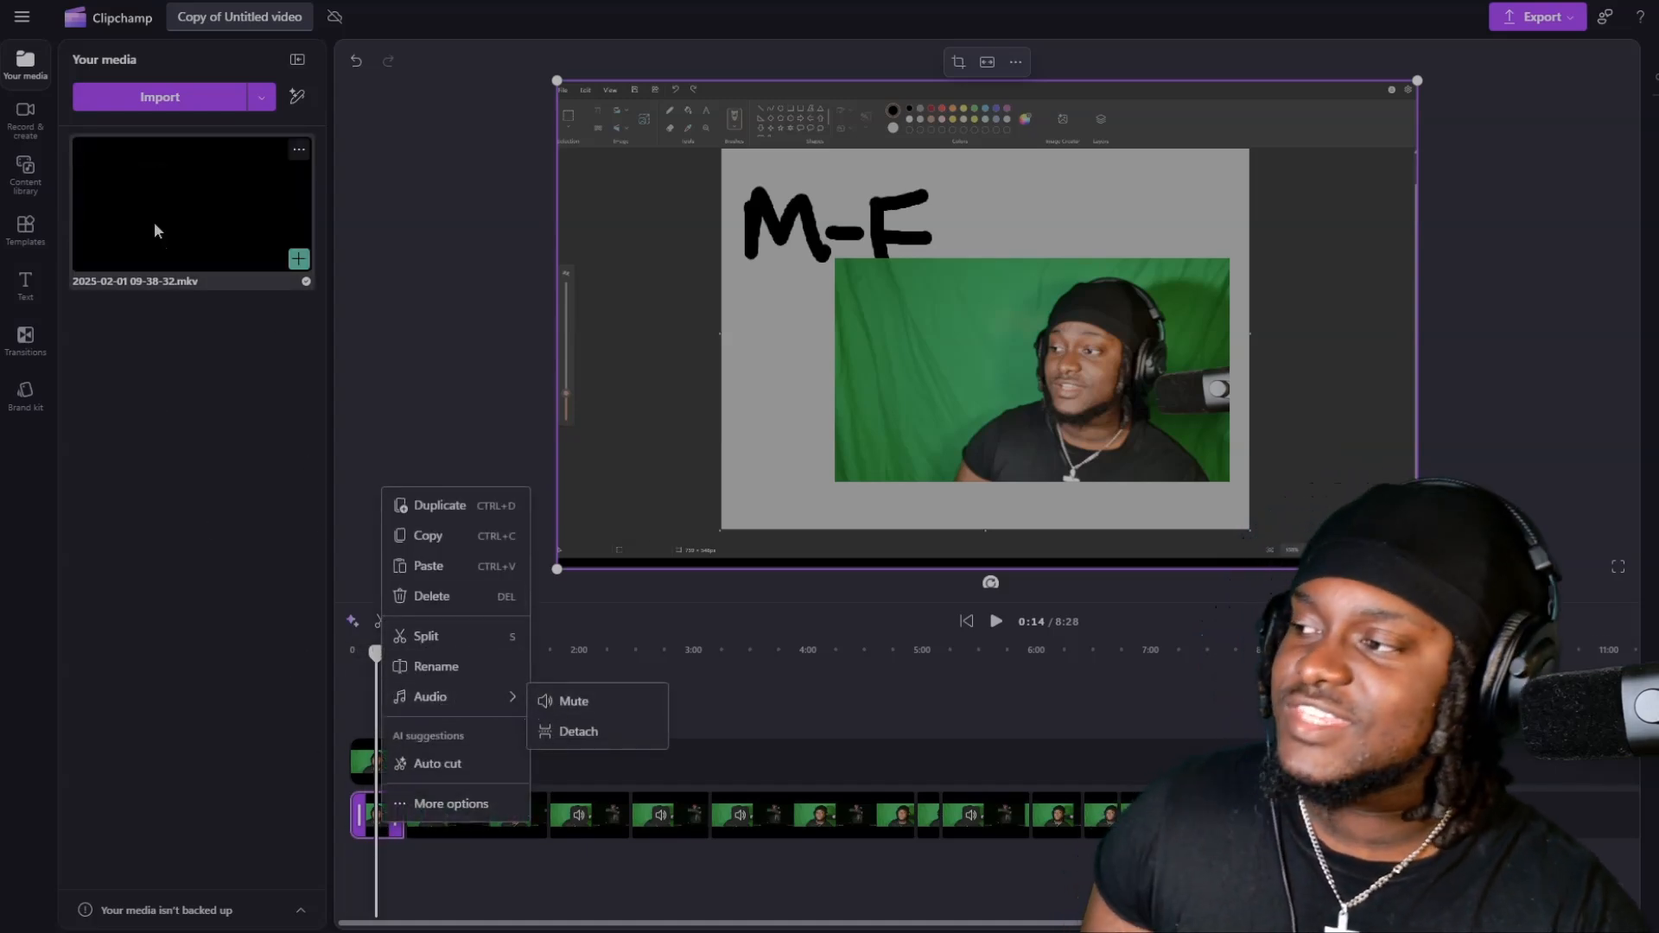
left_click(125, 20)
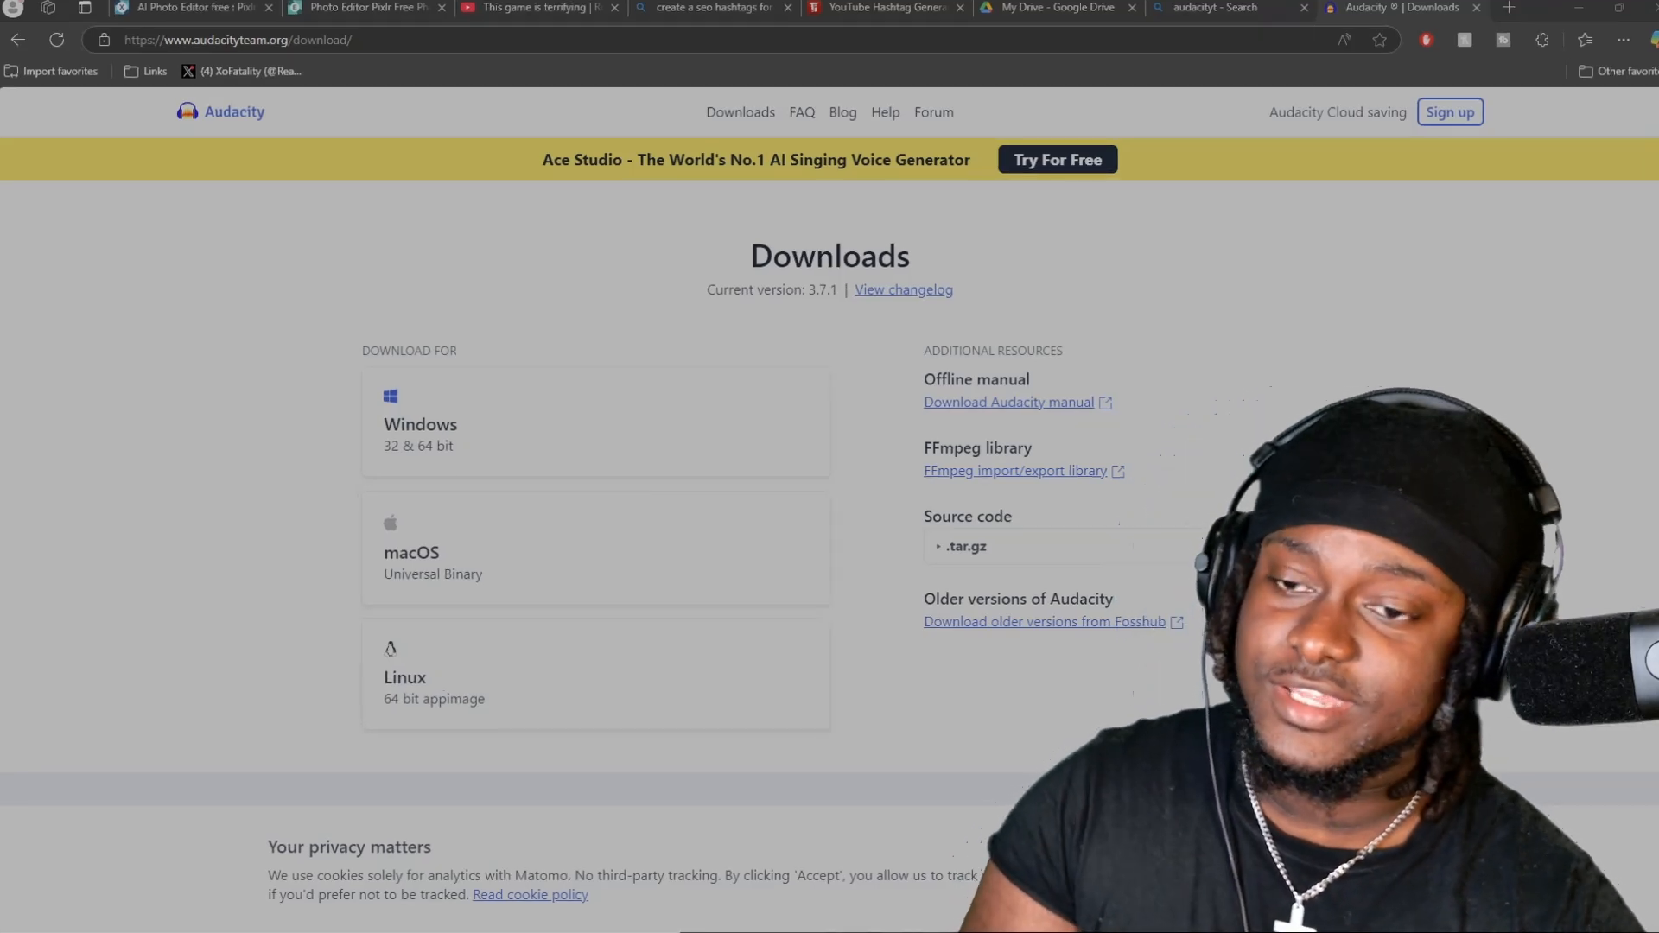
Open the FFmpeg library instructions from Audacity's downloads page and read the recommended Windows installation steps.
scroll(829, 518, "down", 1)
scroll(830, 518, "up", 1)
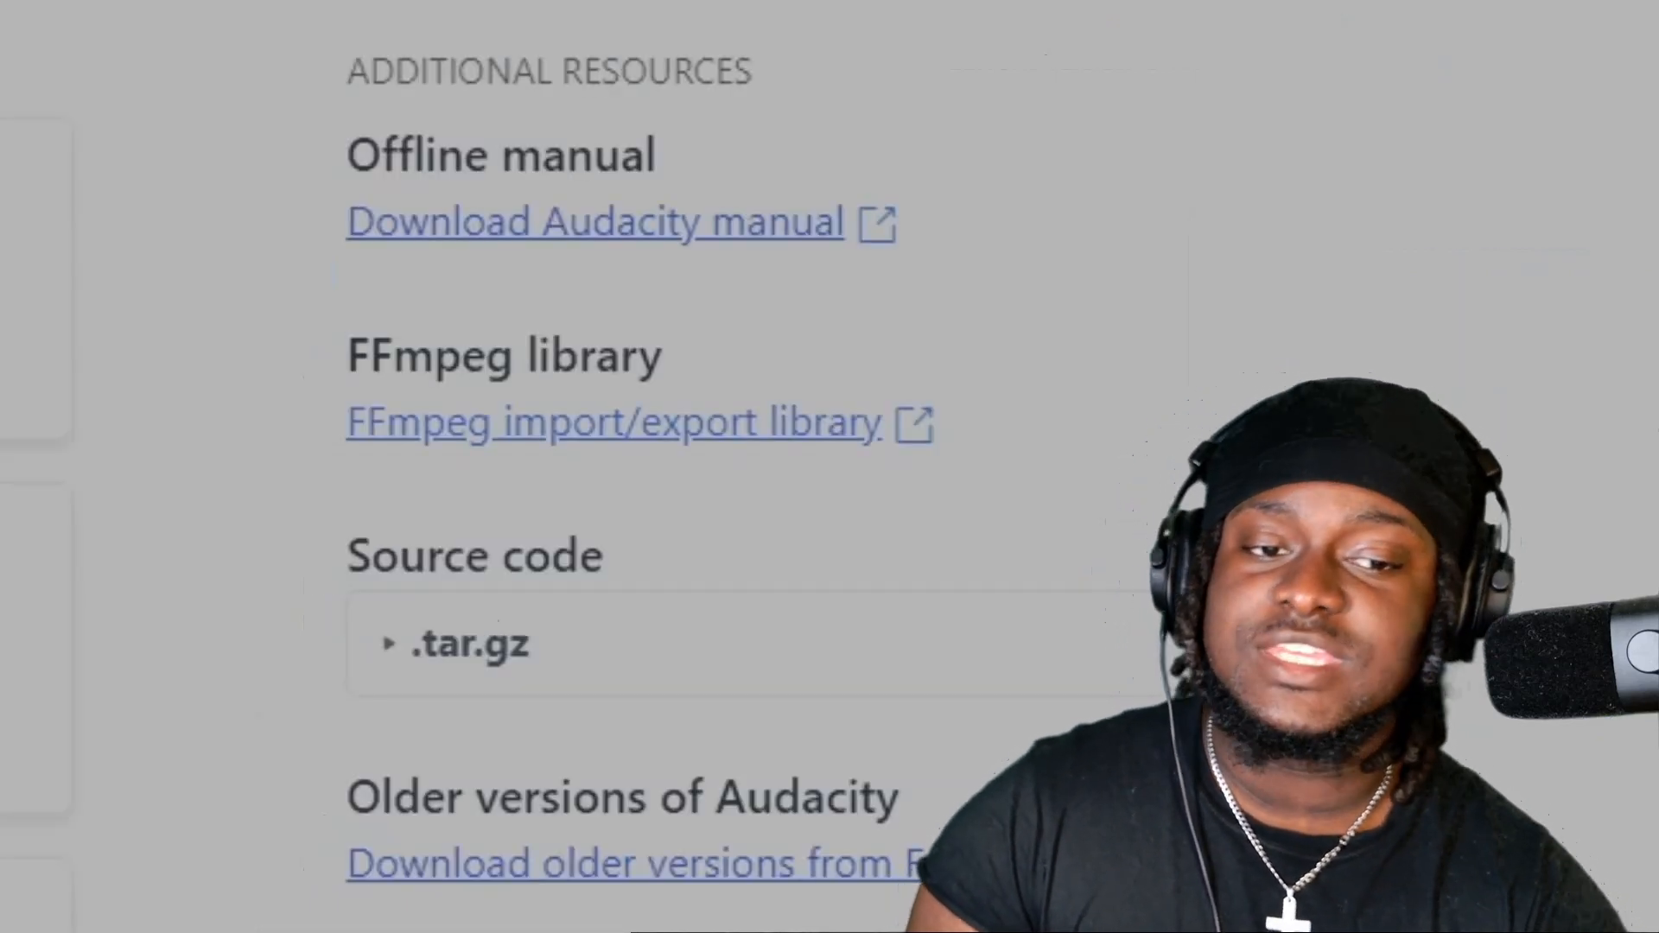
left_click(562, 444)
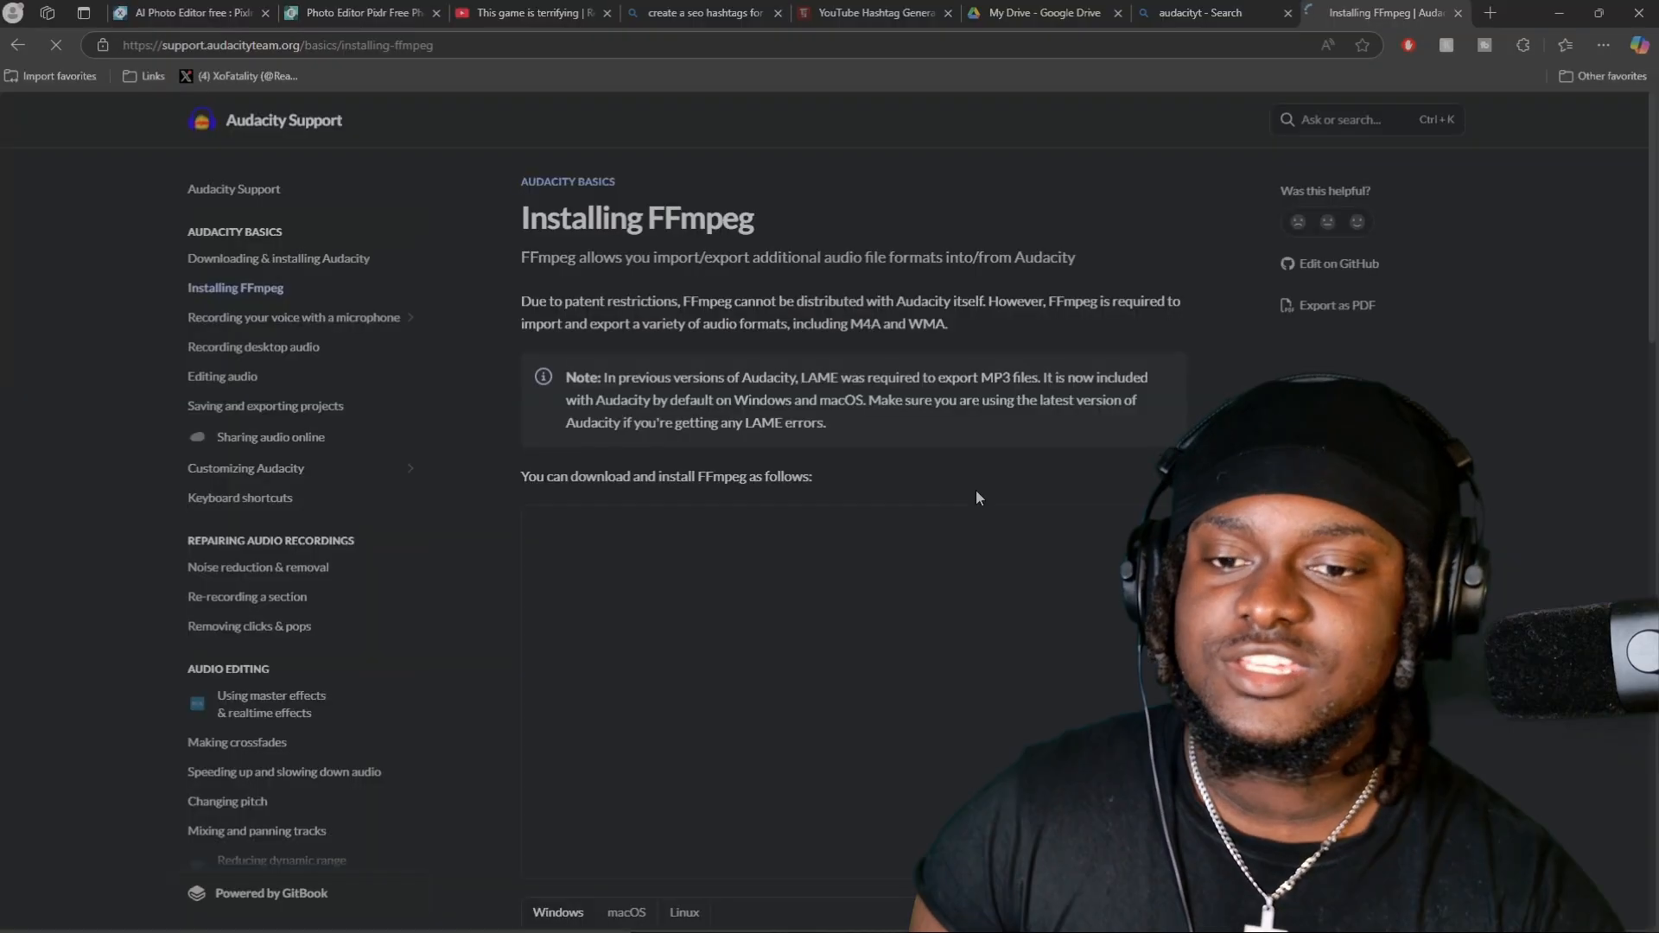
scroll(769, 511, "down", 4)
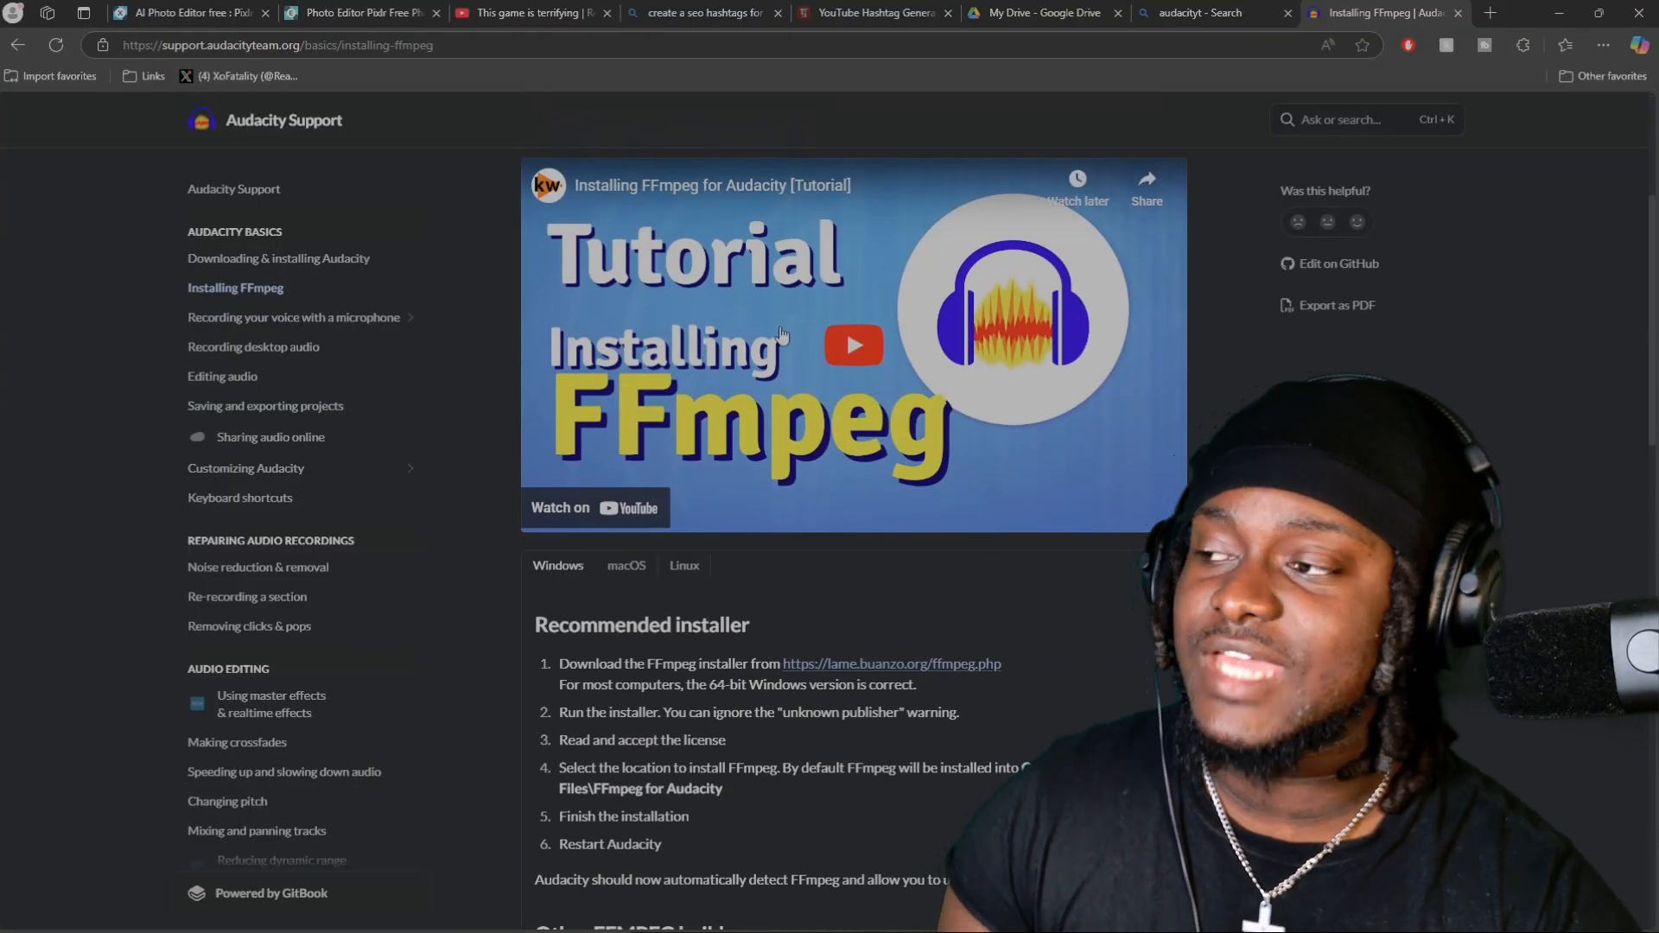
scroll(769, 510, "down", 2)
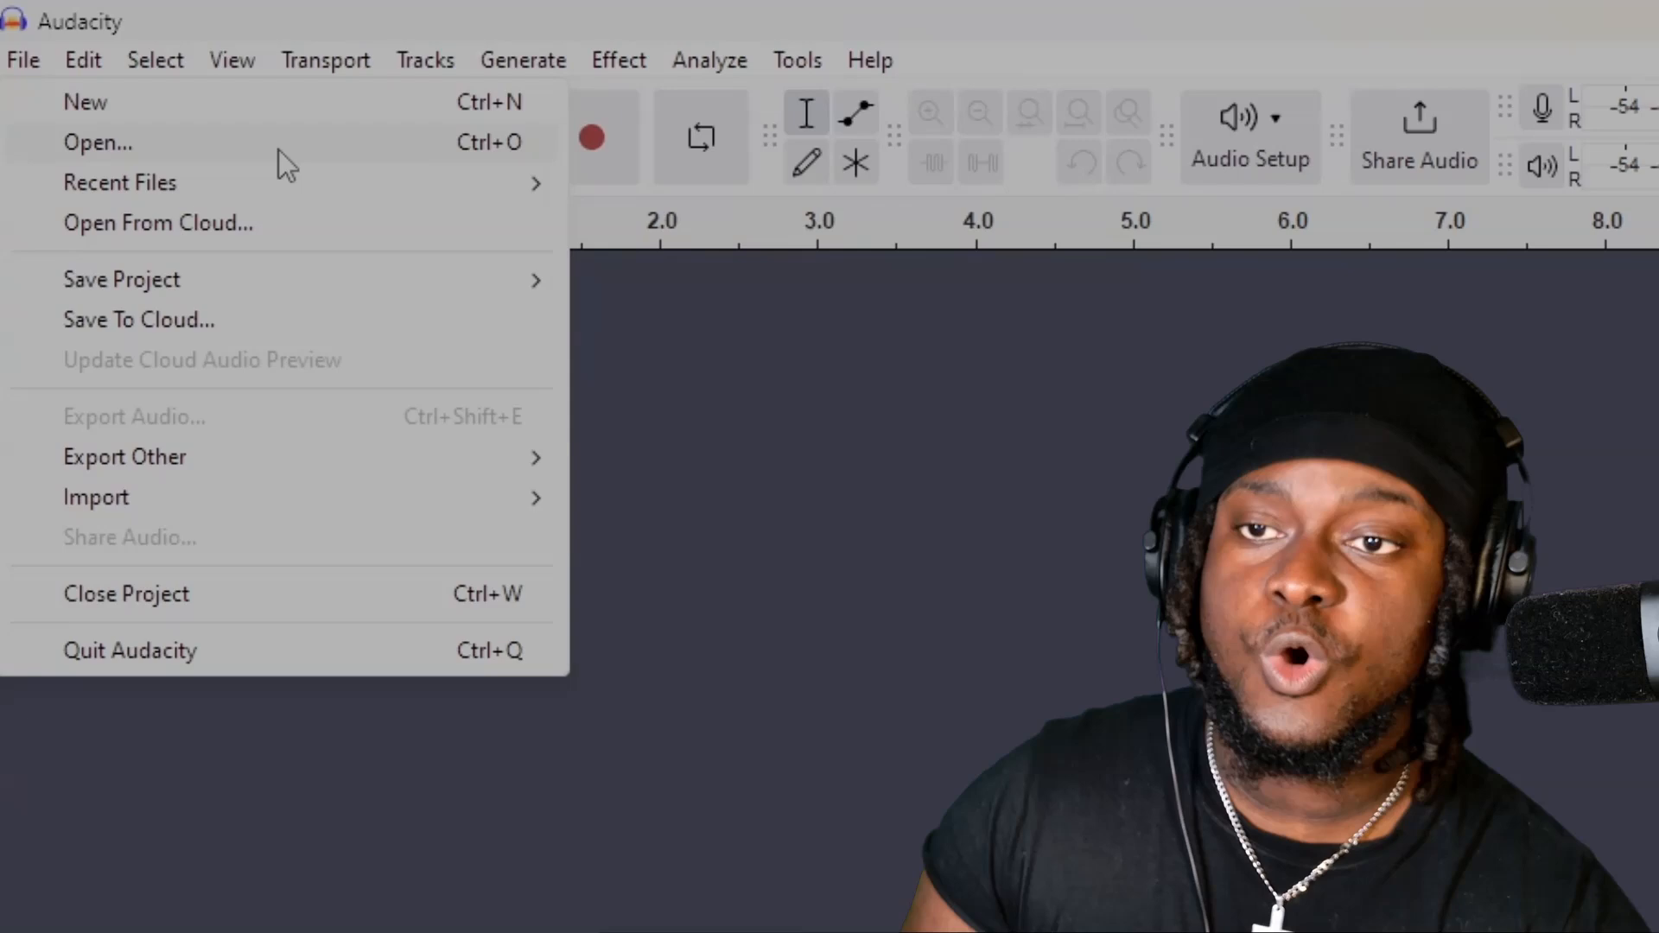
left_click(278, 145)
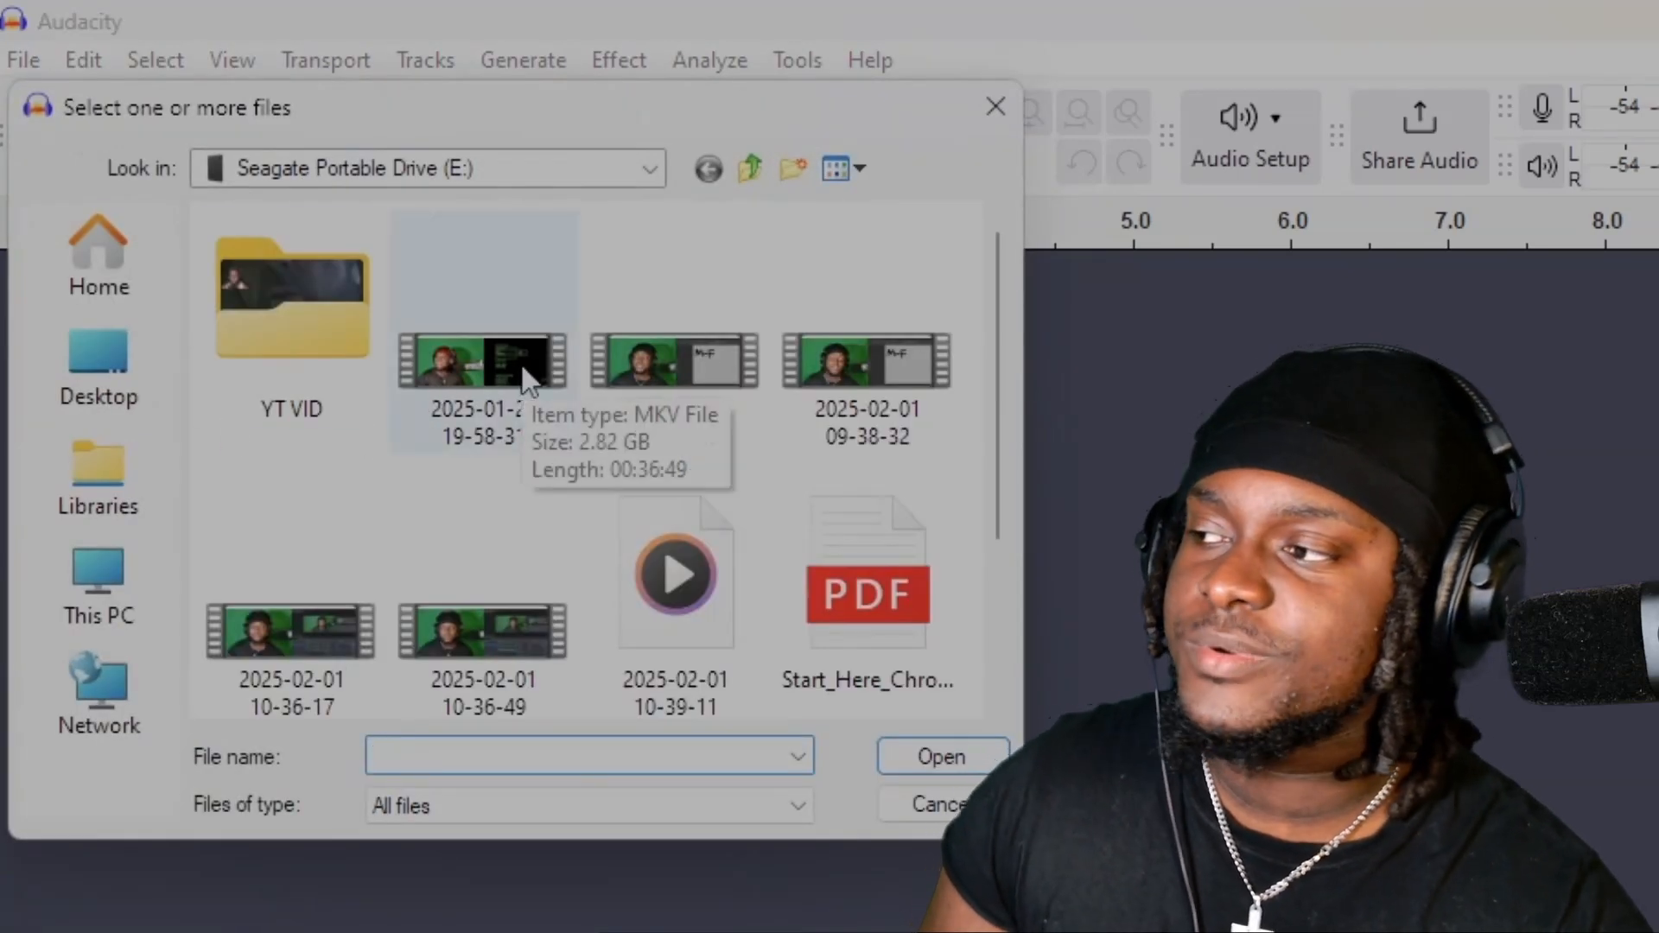
left_click_drag(1022, 837, 1658, 932)
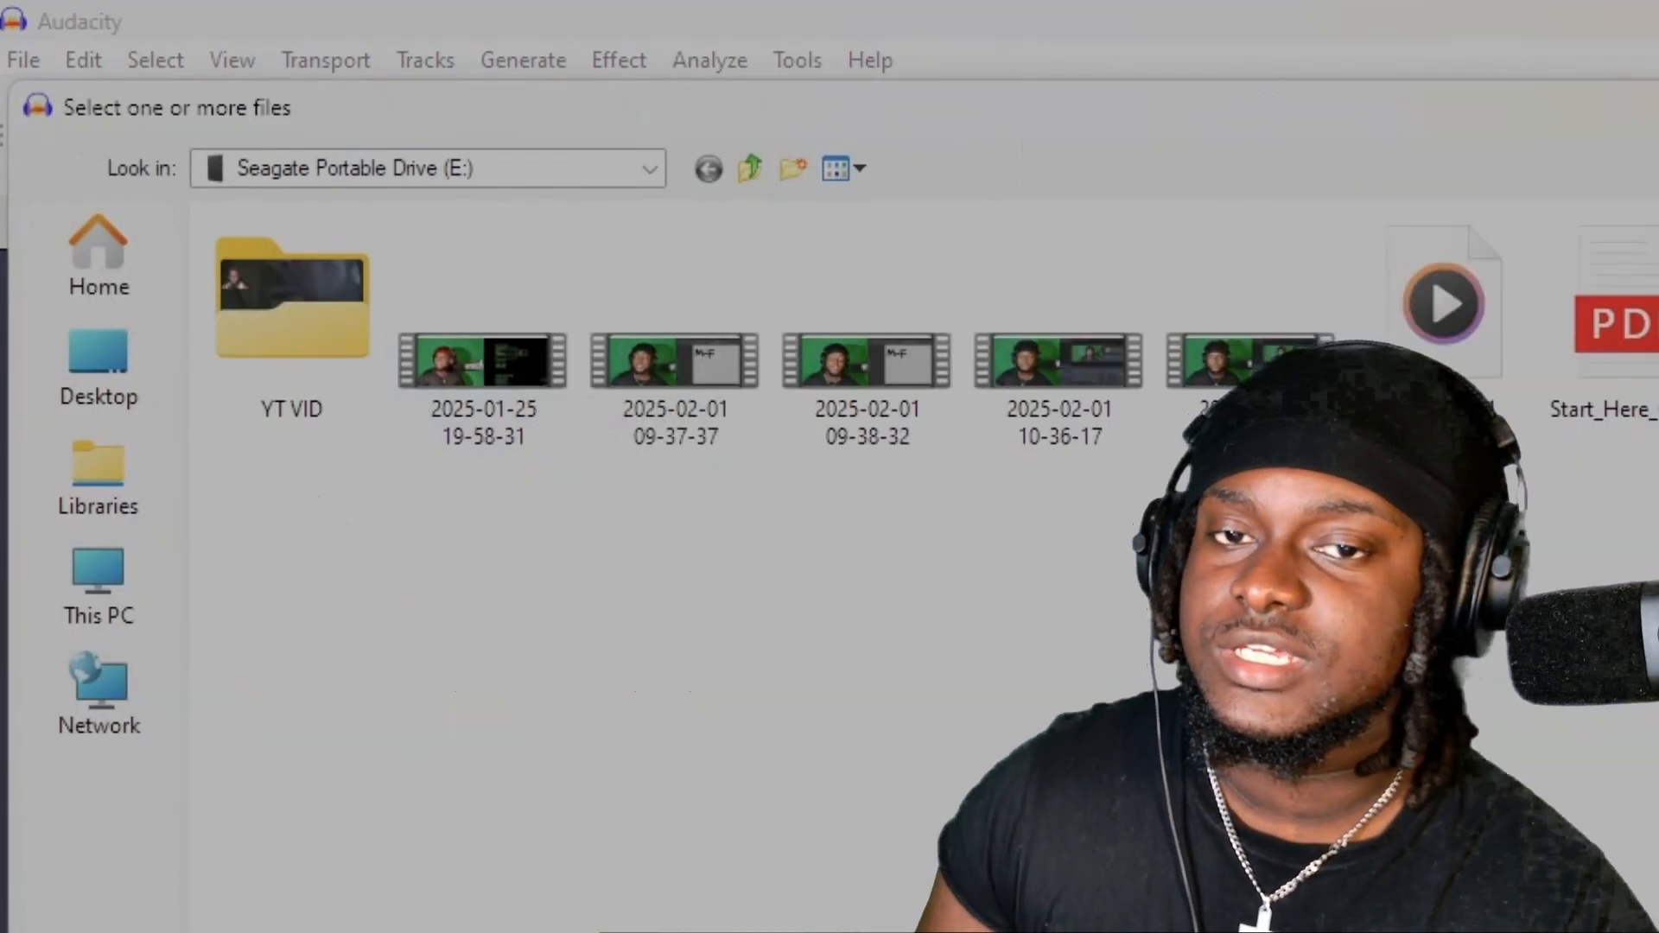
double_click(536, 380)
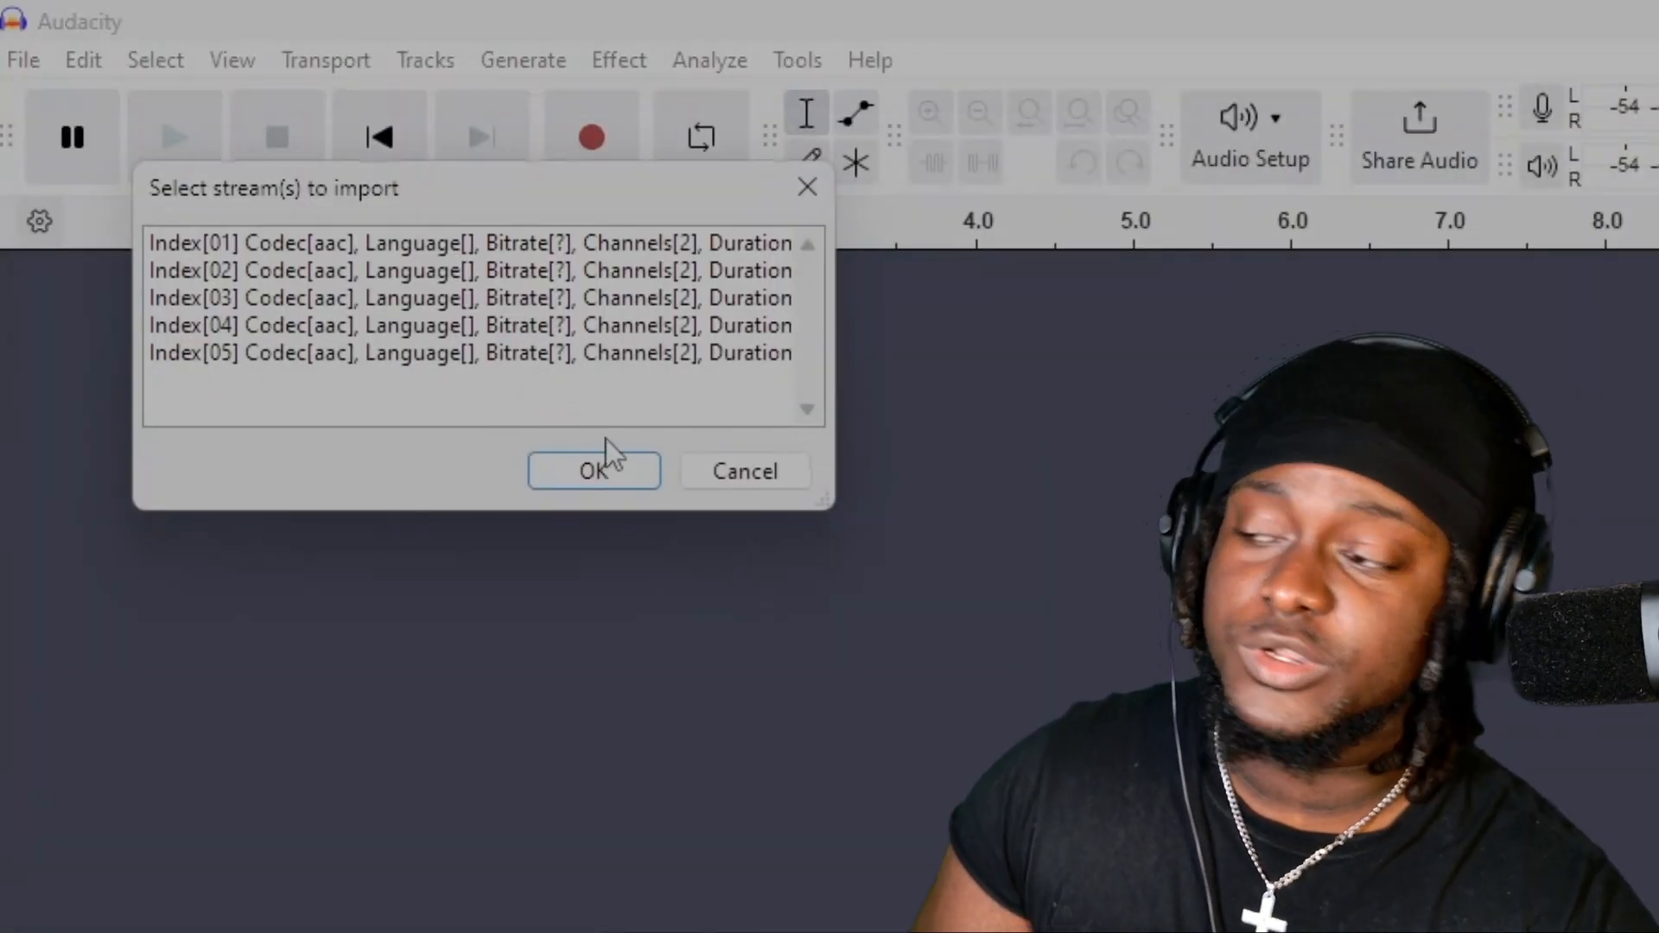
left_click_drag(826, 500, 1658, 932)
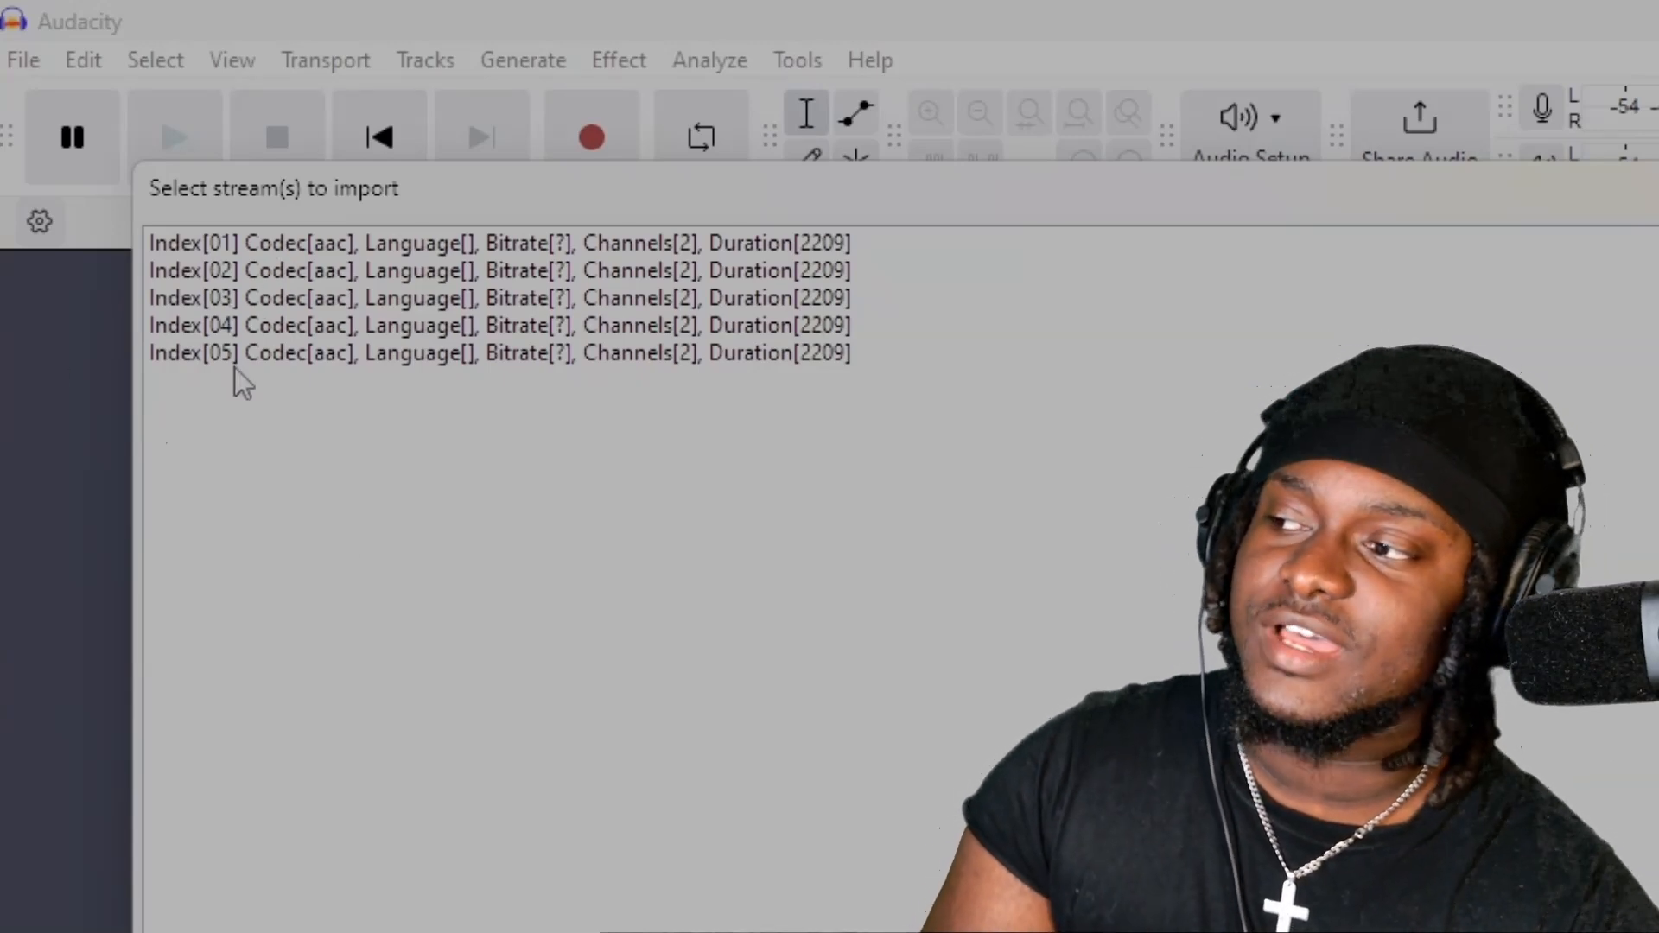
left_click(283, 281)
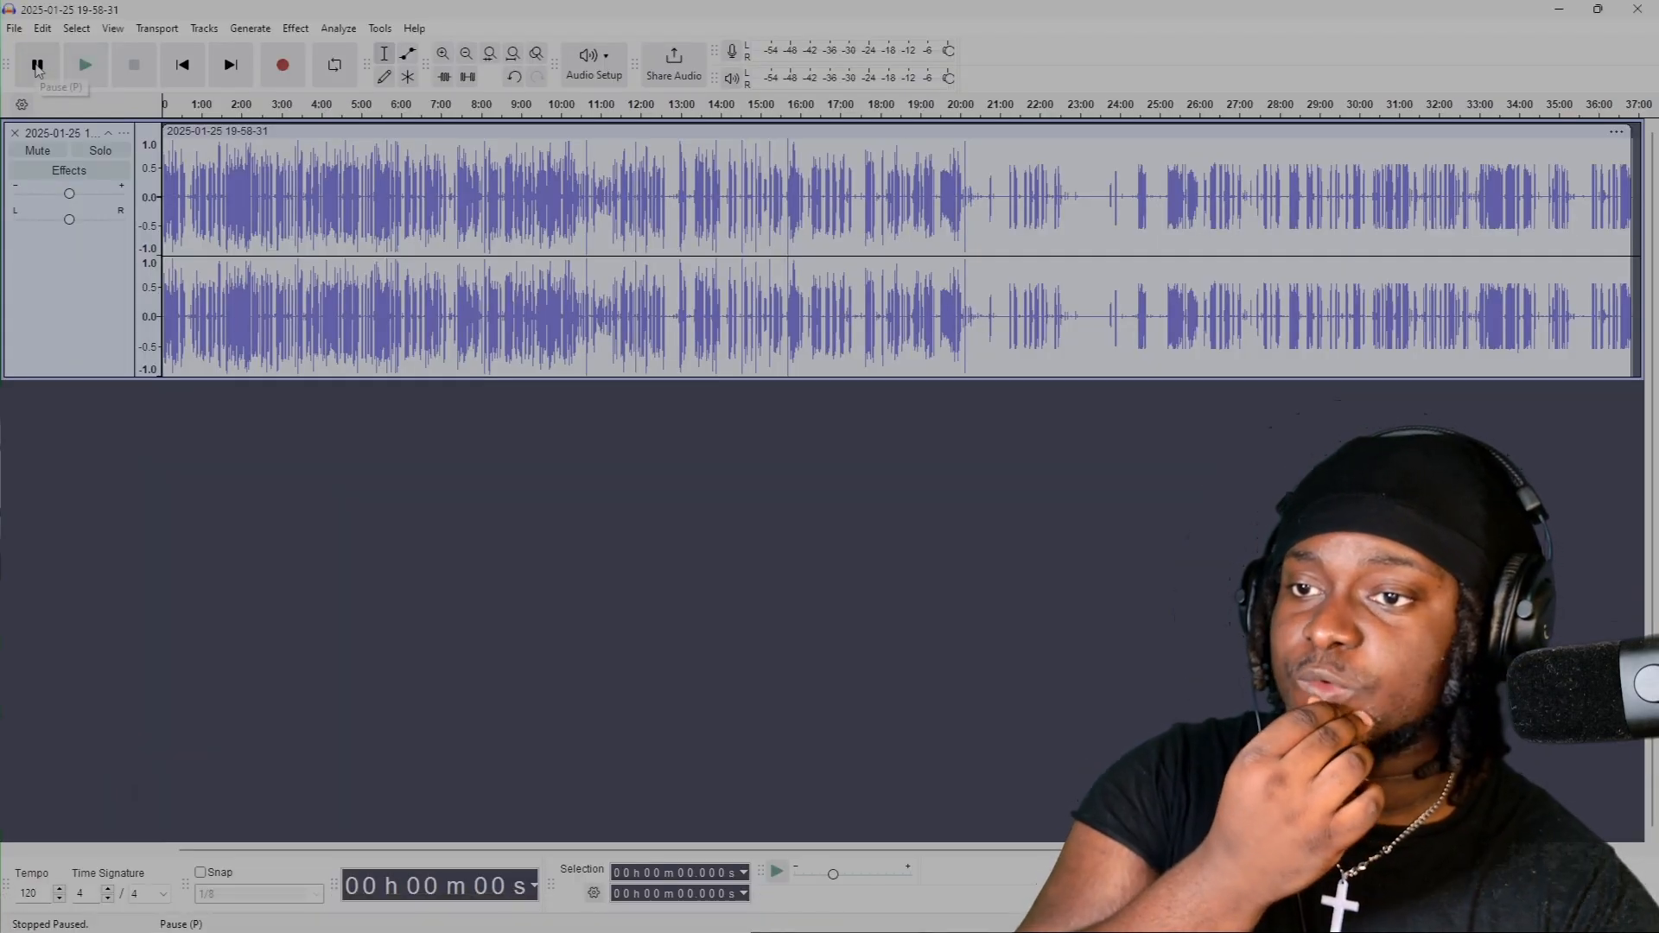
Play the imported audio track from the beginning to check which source it contains.
left_click(83, 77)
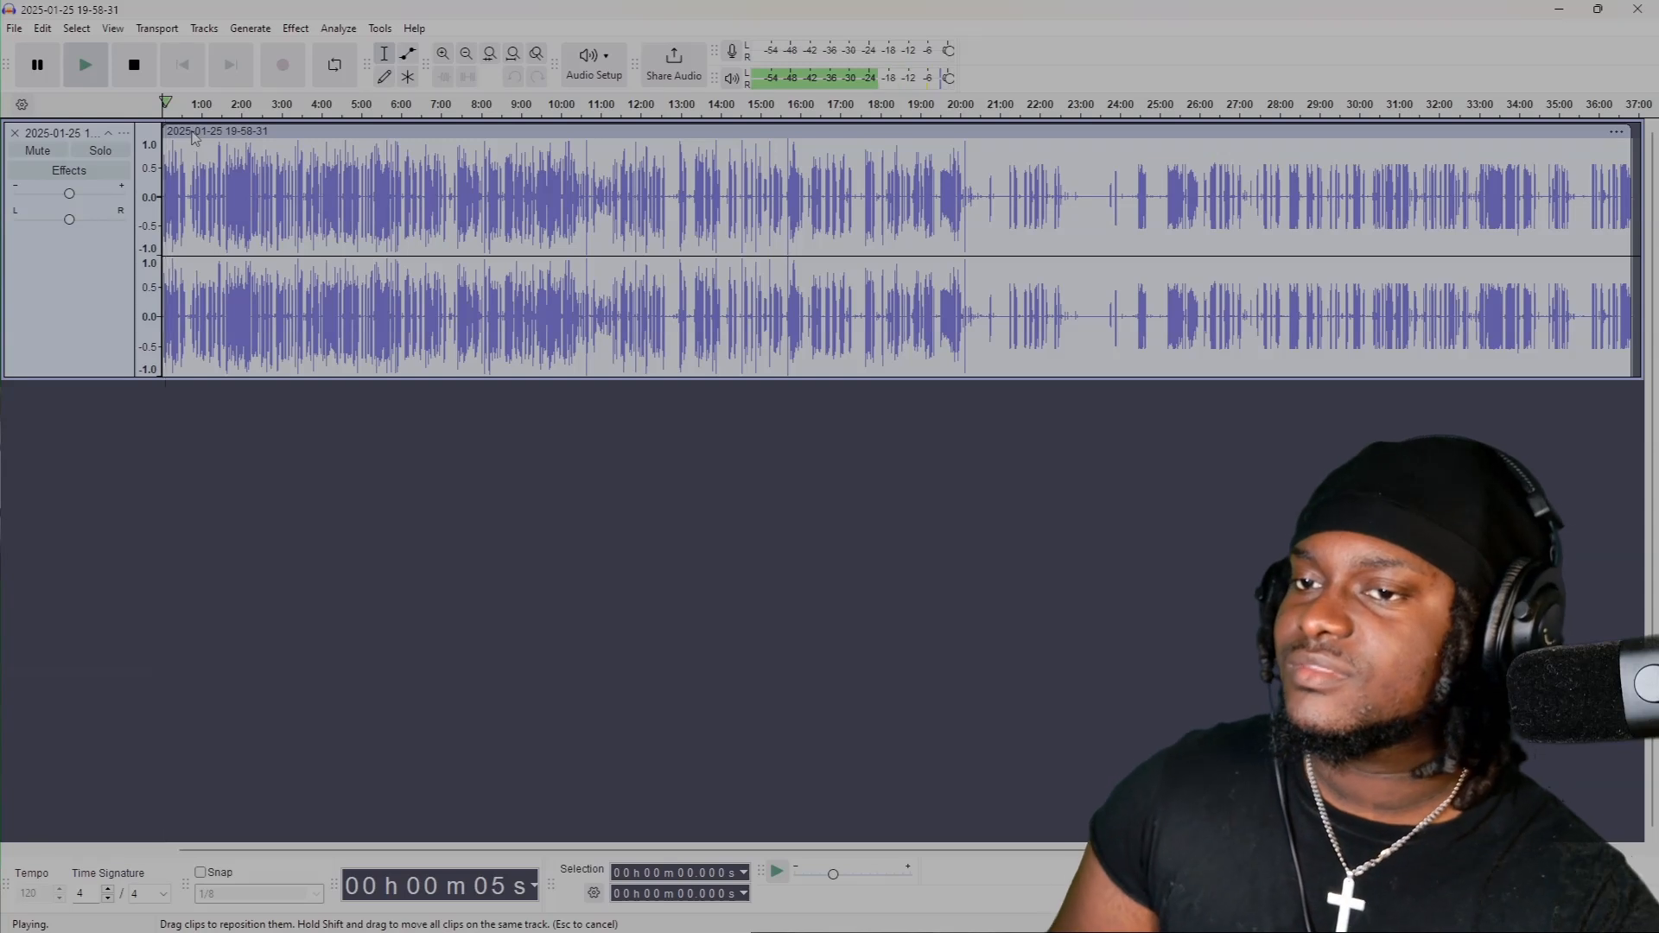
left_click(85, 69)
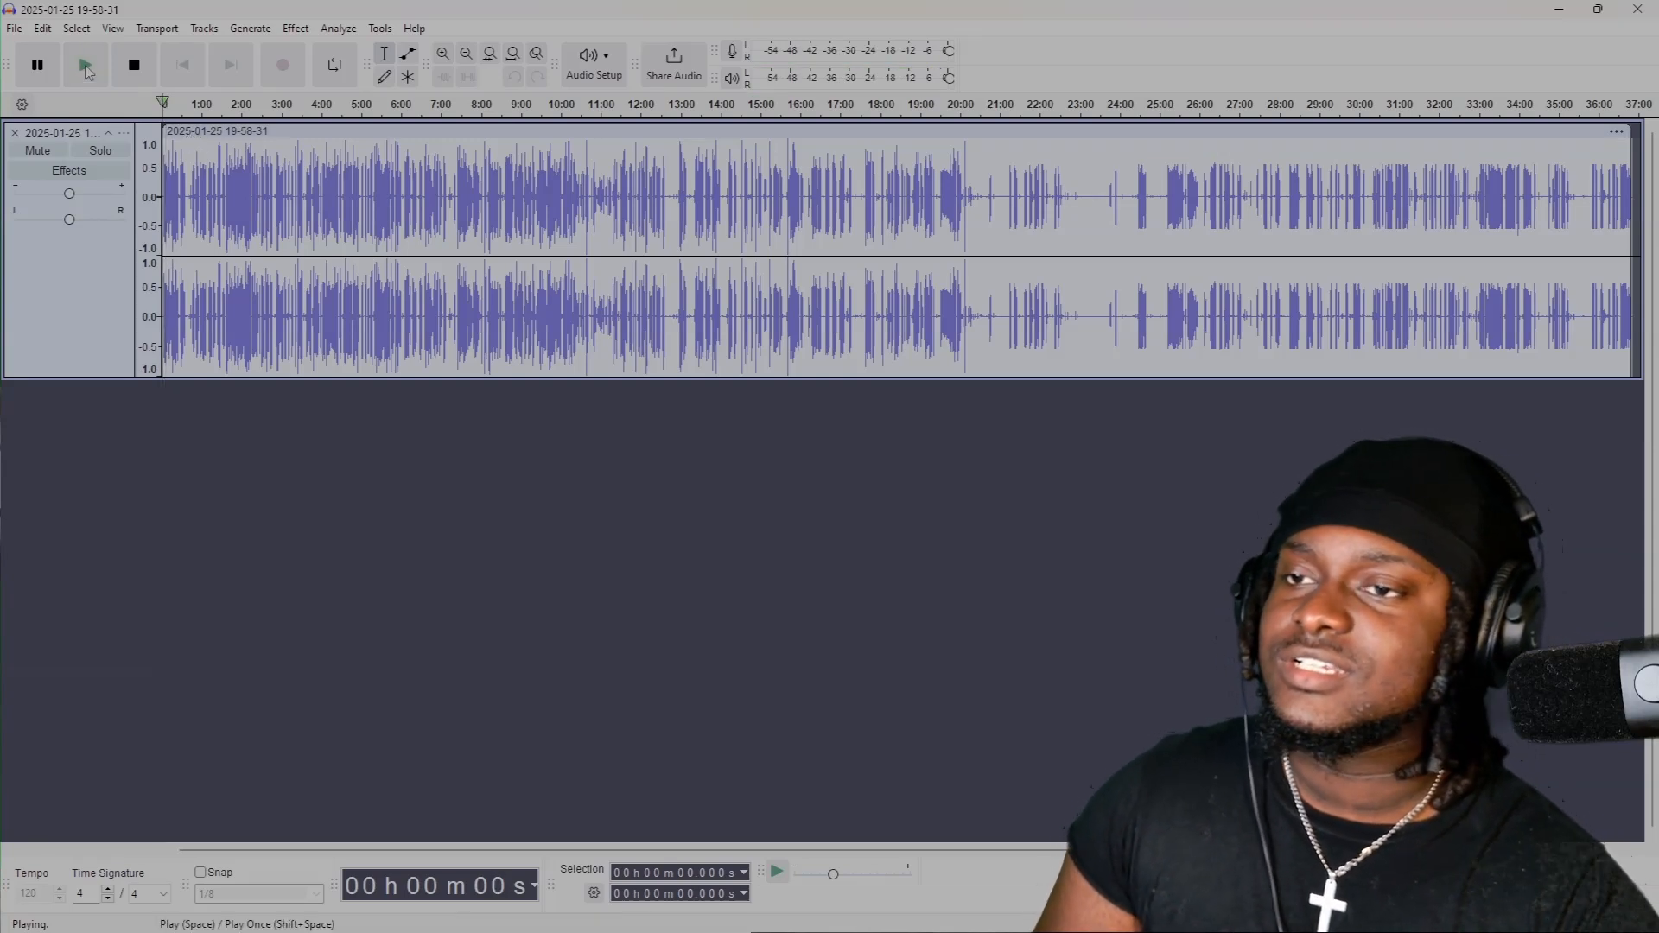
left_click(86, 69)
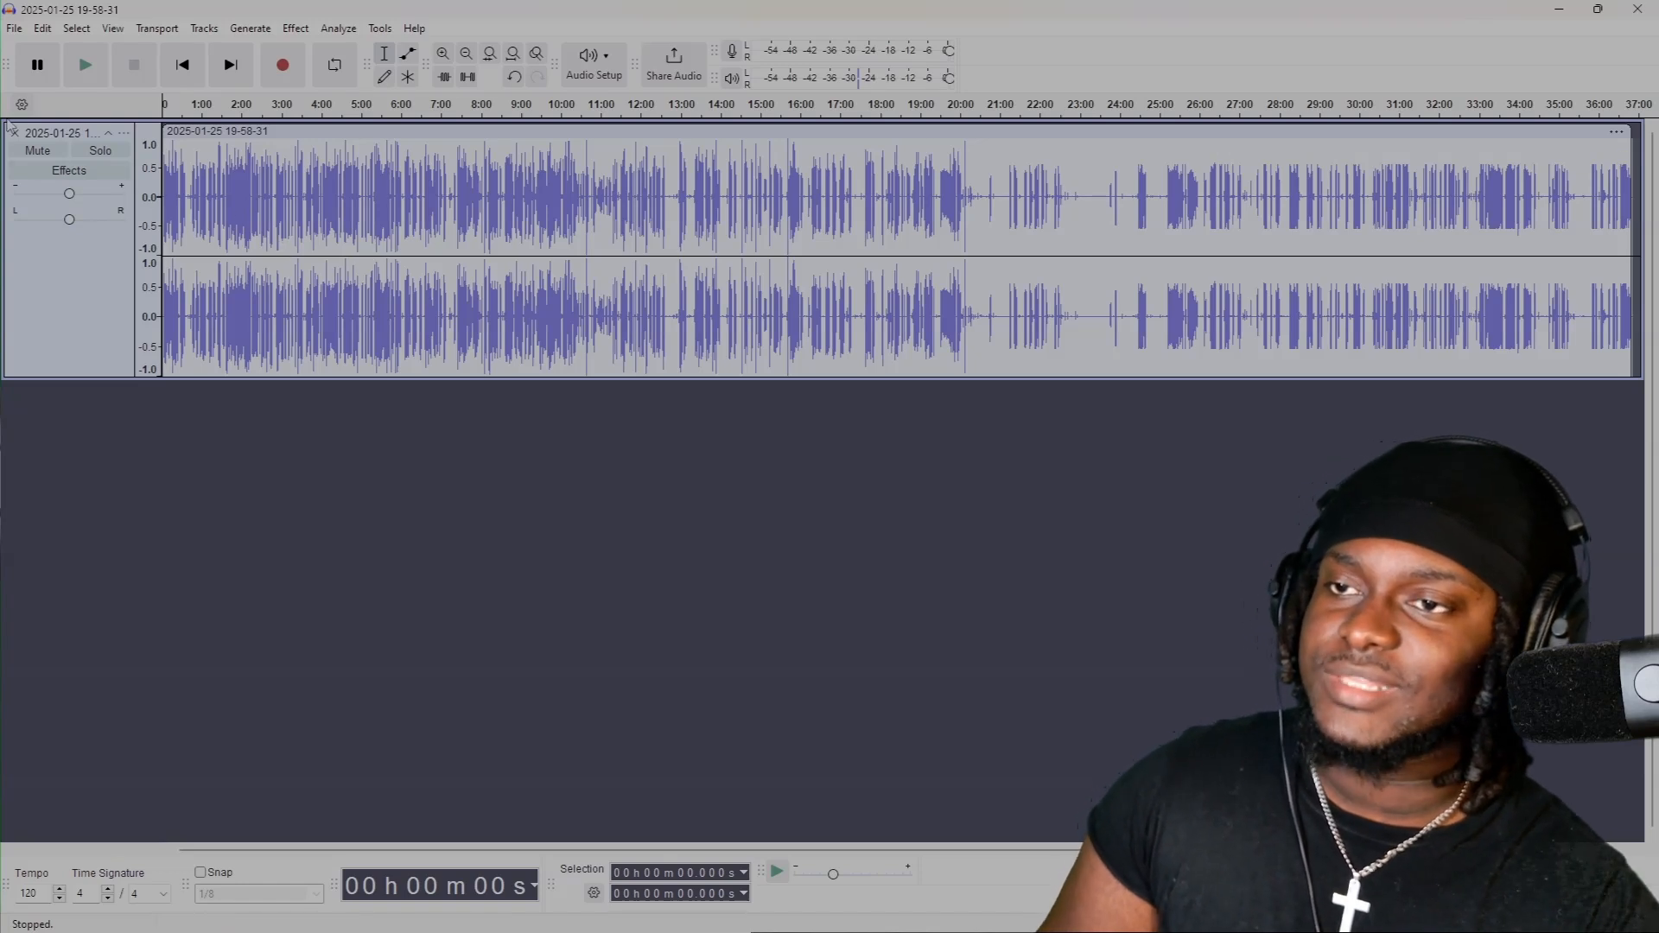
Export the imported track as a separate audio file.
left_click(16, 29)
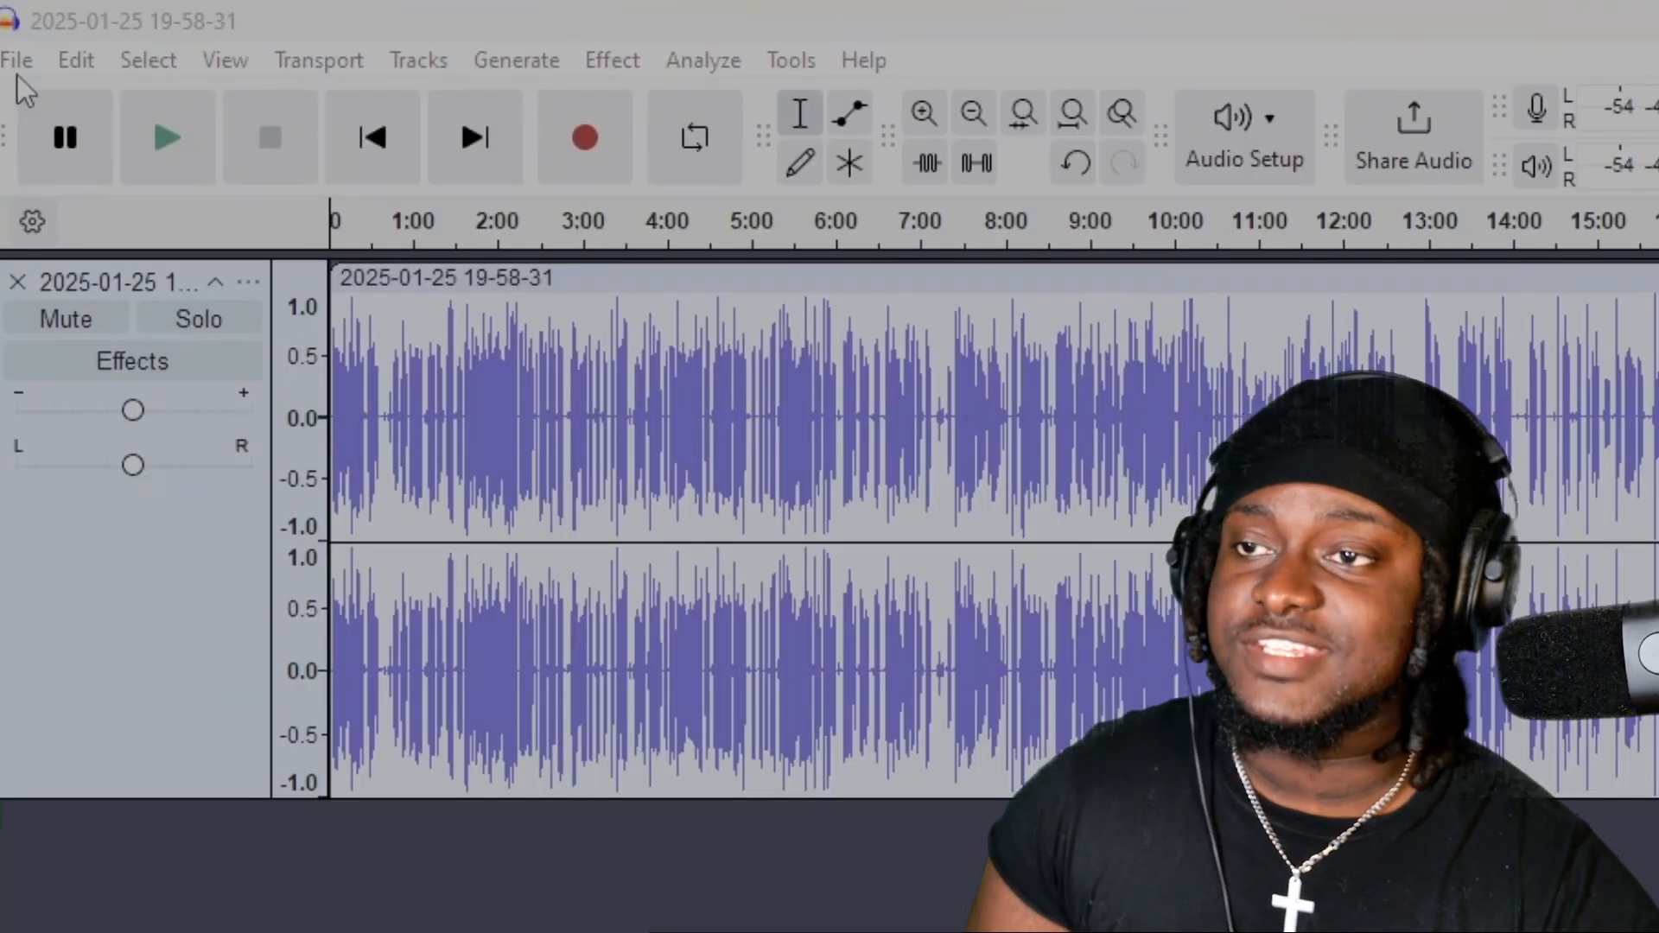
left_click(14, 28)
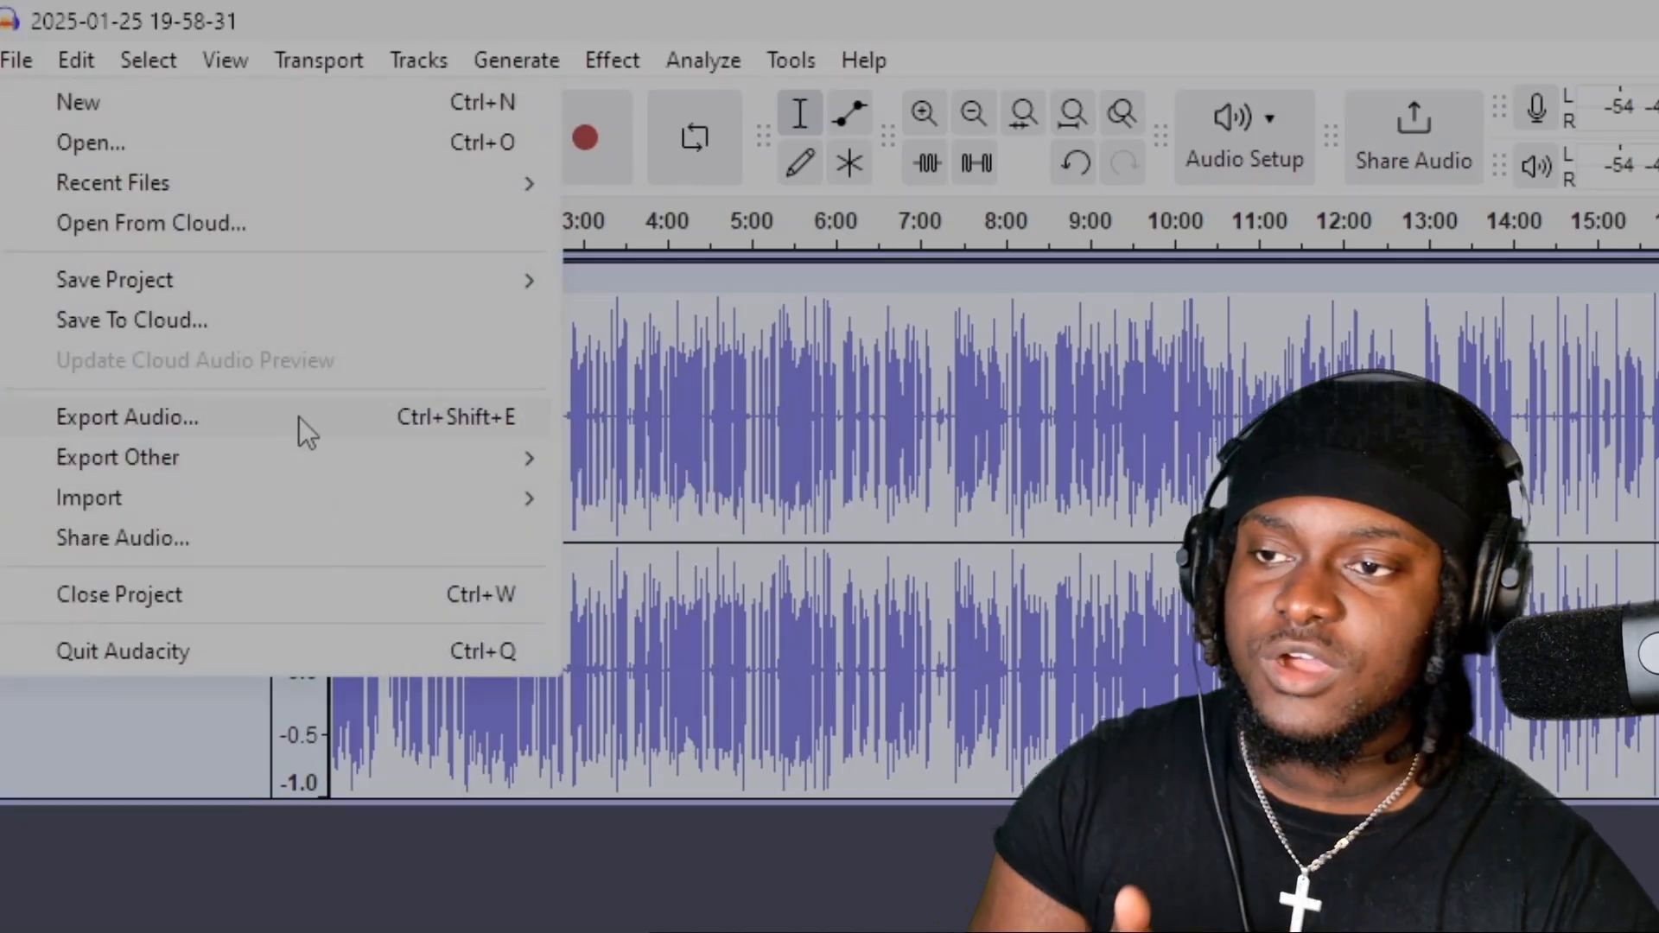
left_click(299, 417)
left_click(1033, 799)
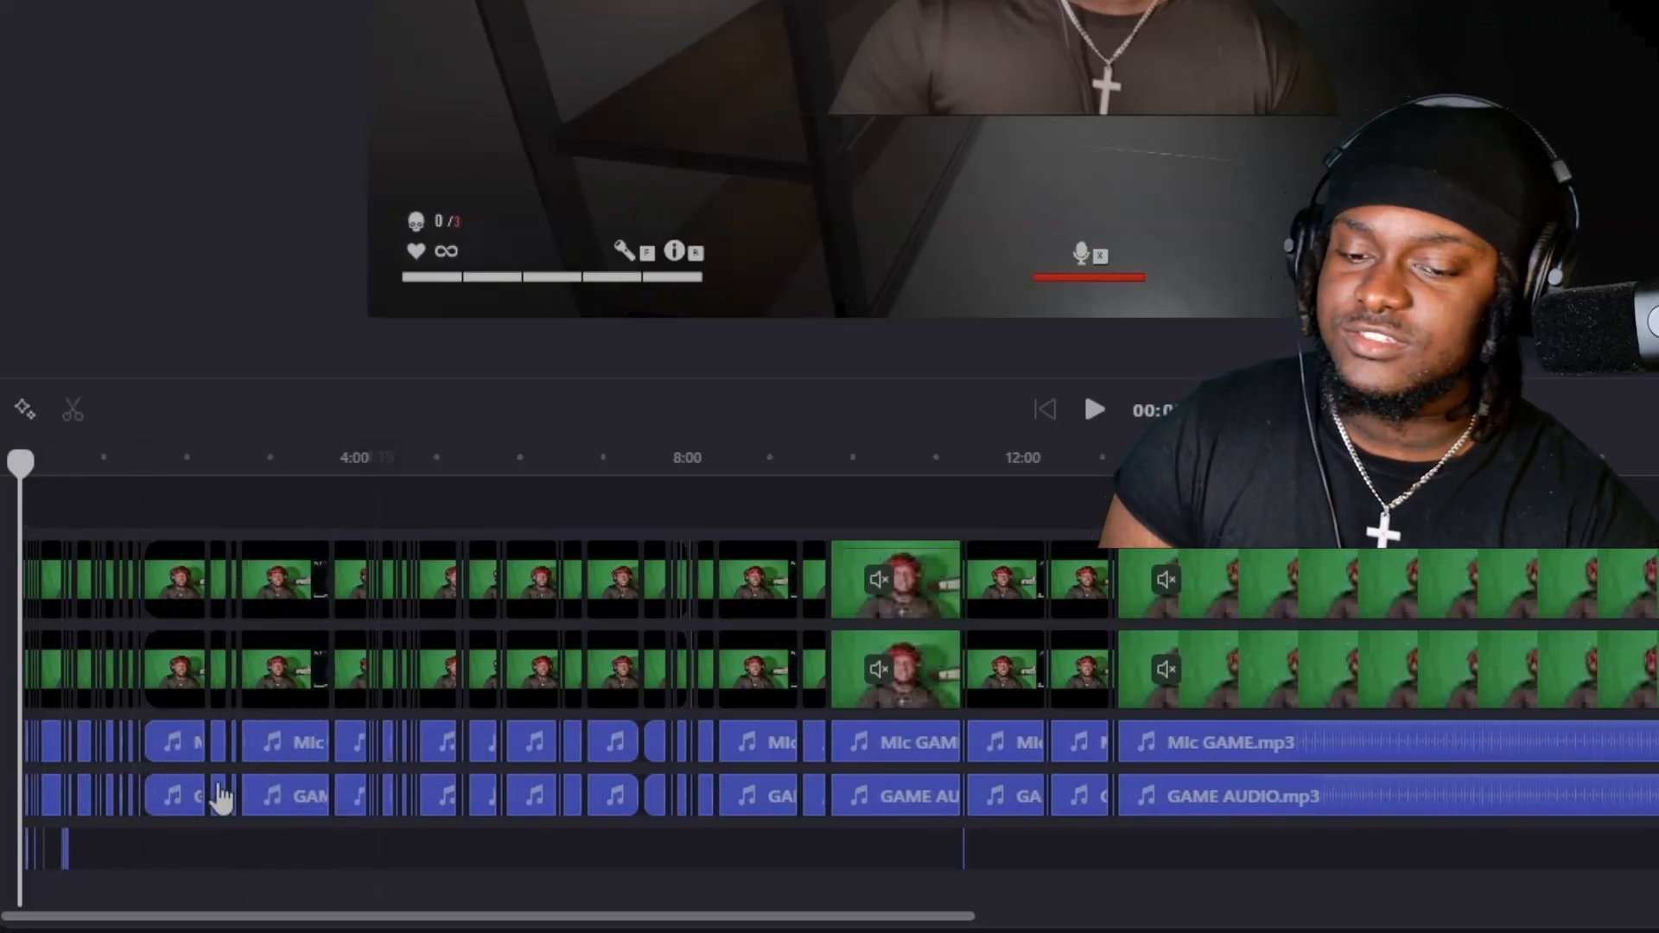
In Clipchamp, select the aligned video, microphone and game audio clips around 3:27 and show their grouping options.
mouse_move(311, 858)
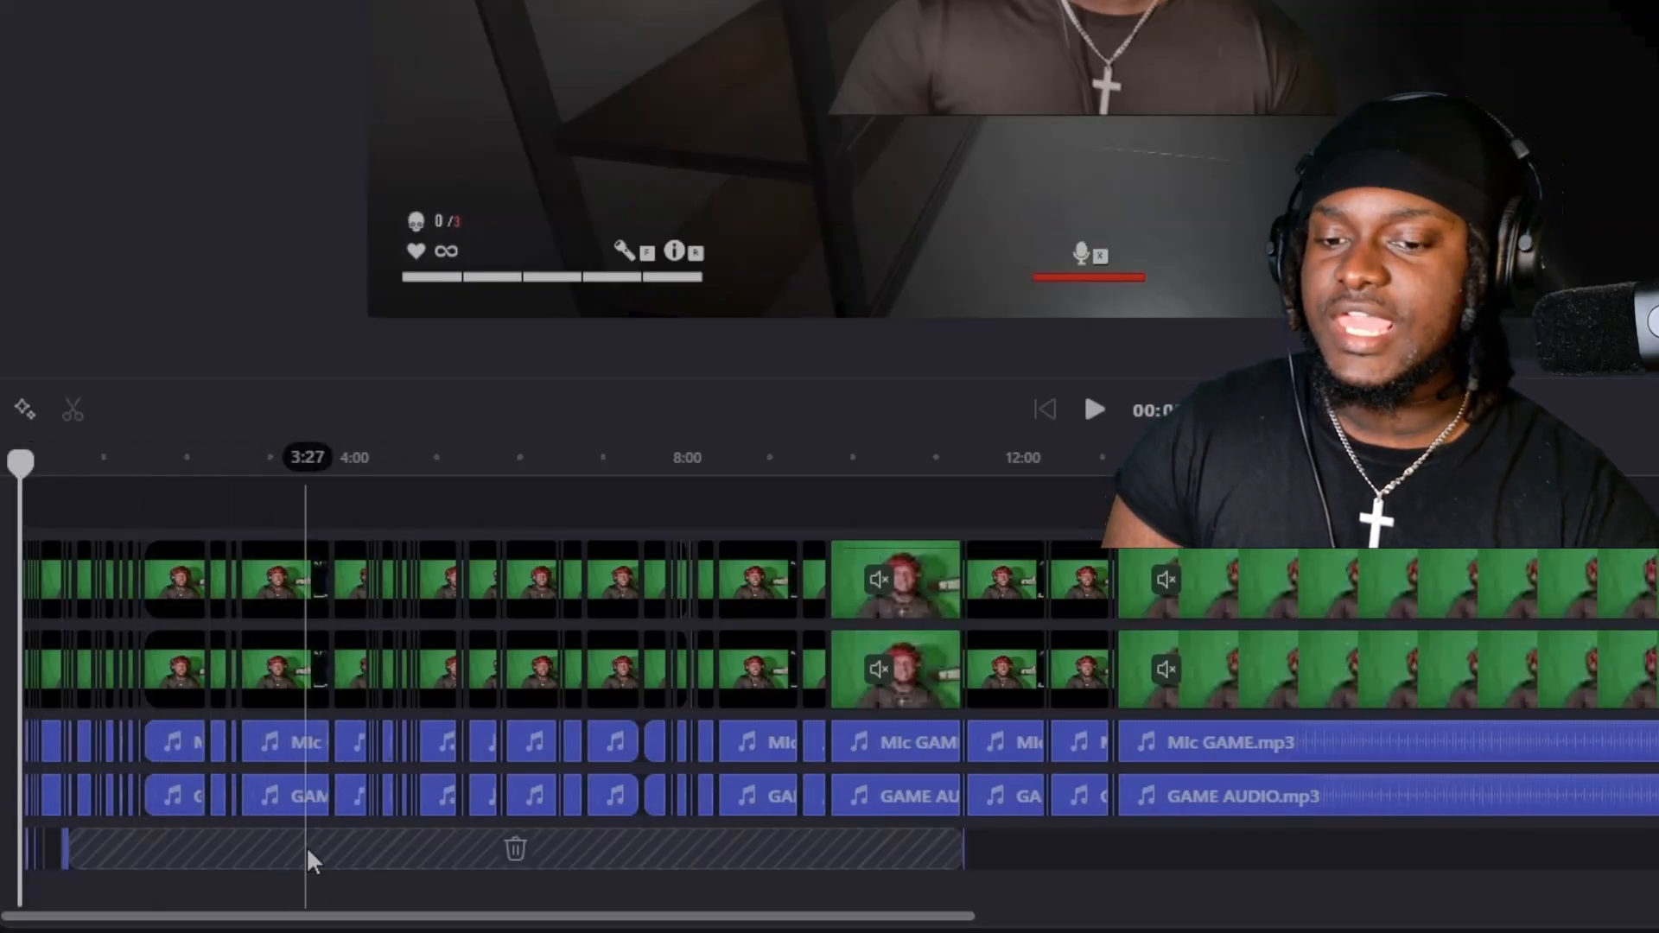
left_click(309, 566)
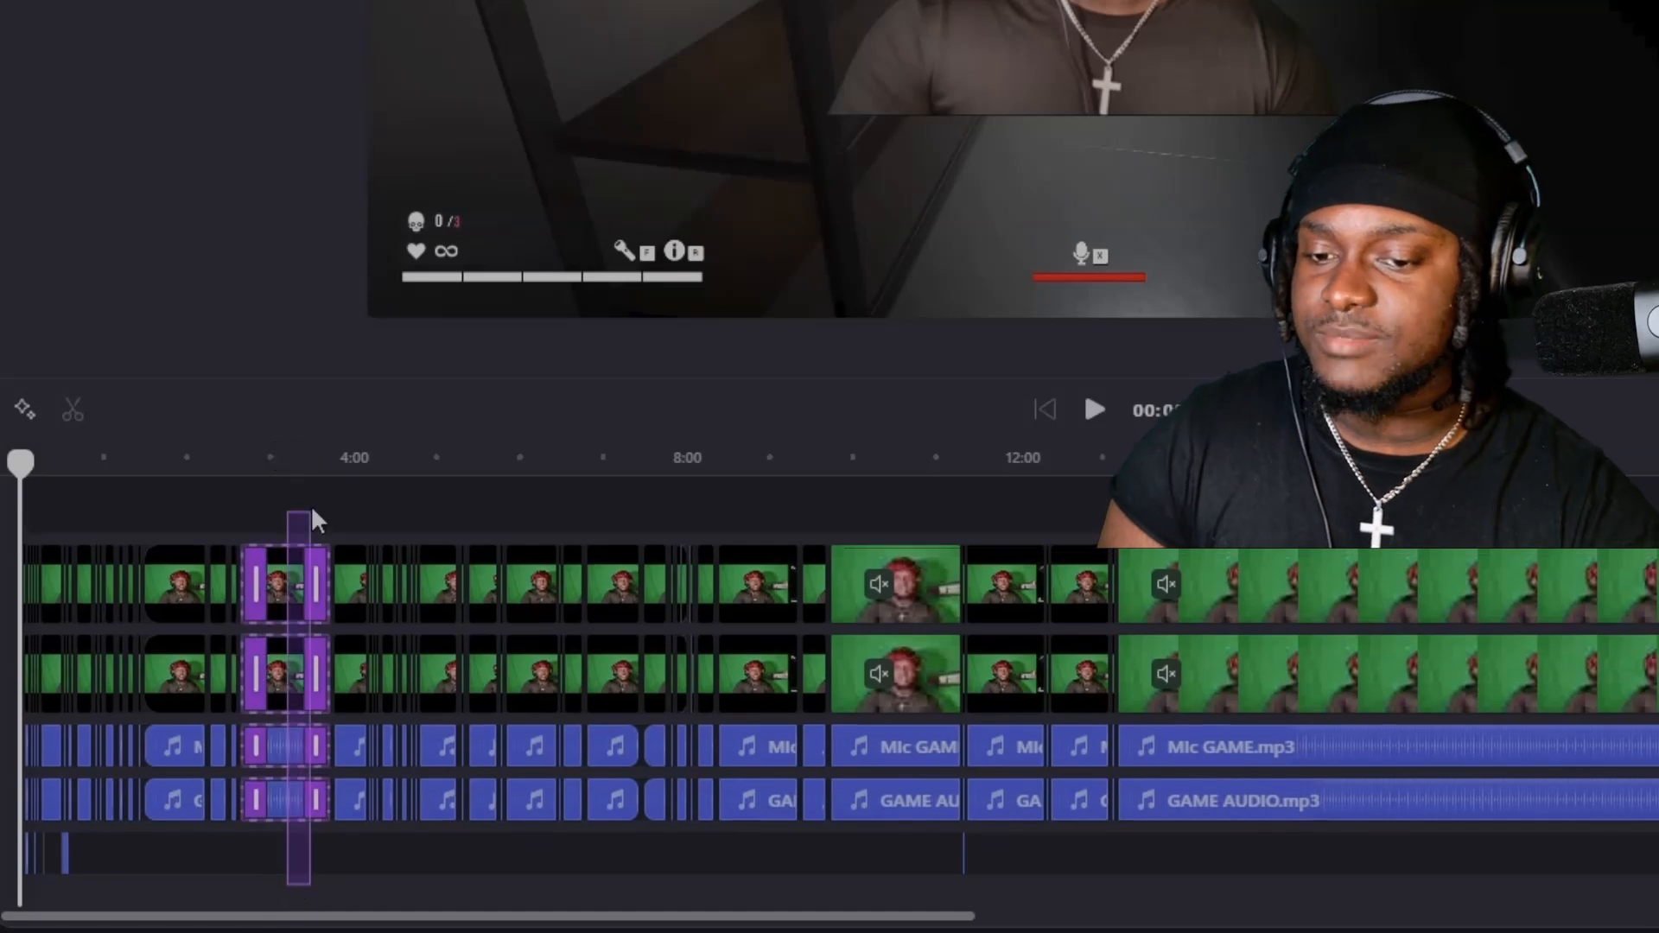
right_click(292, 615)
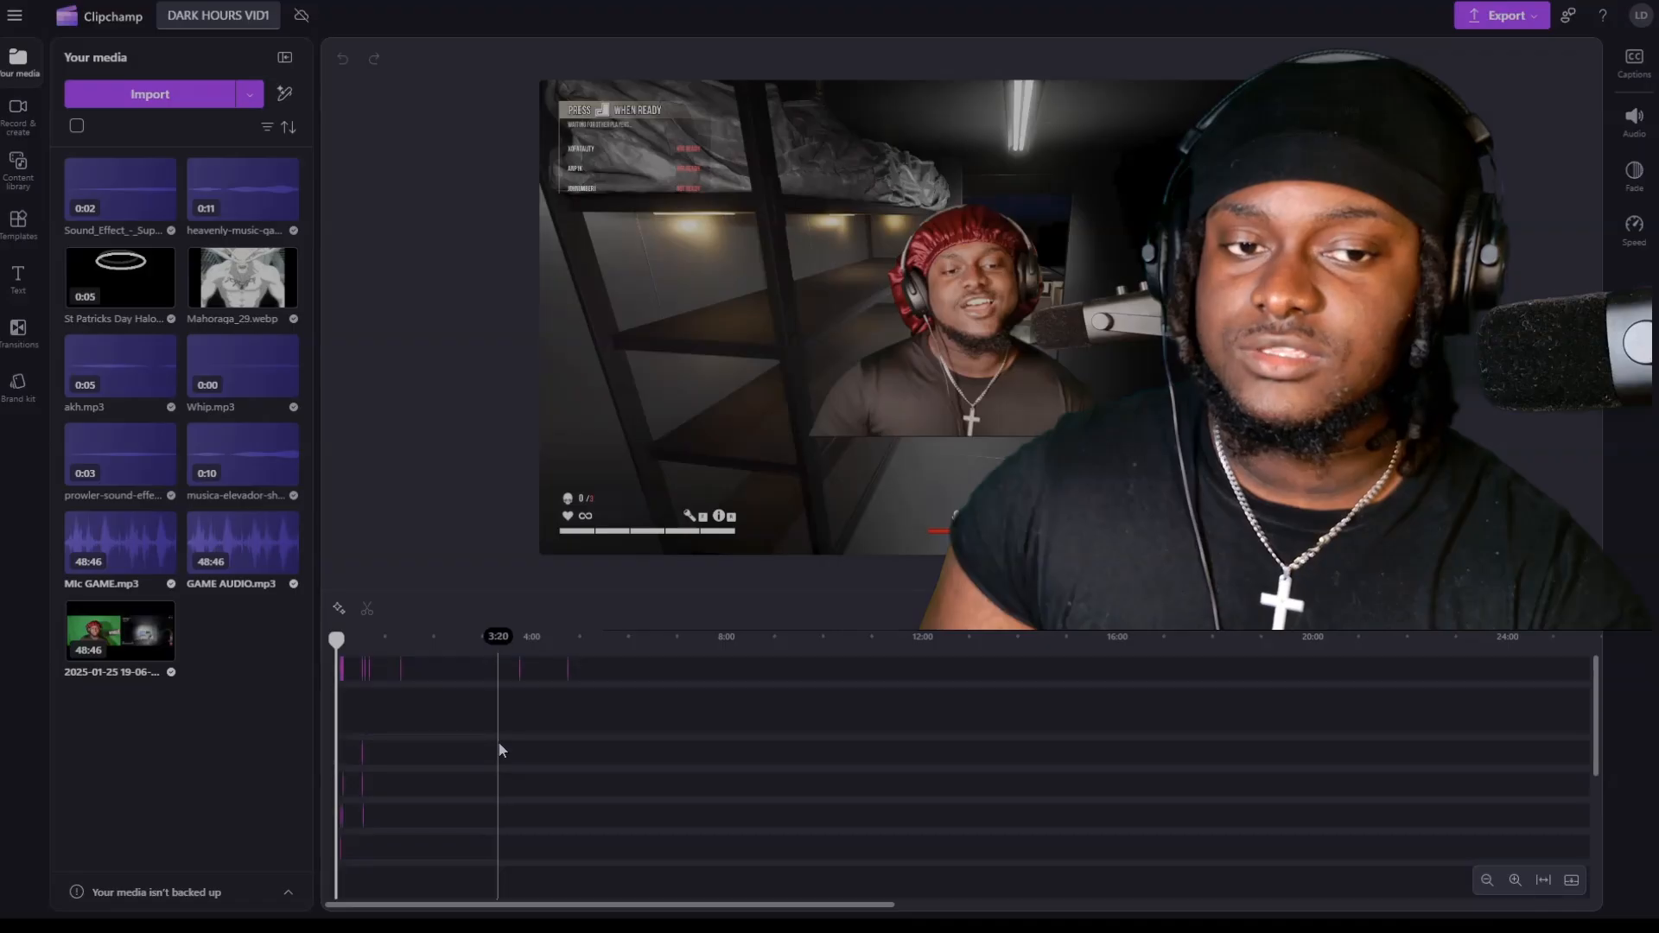
scroll(499, 750, "down", 3)
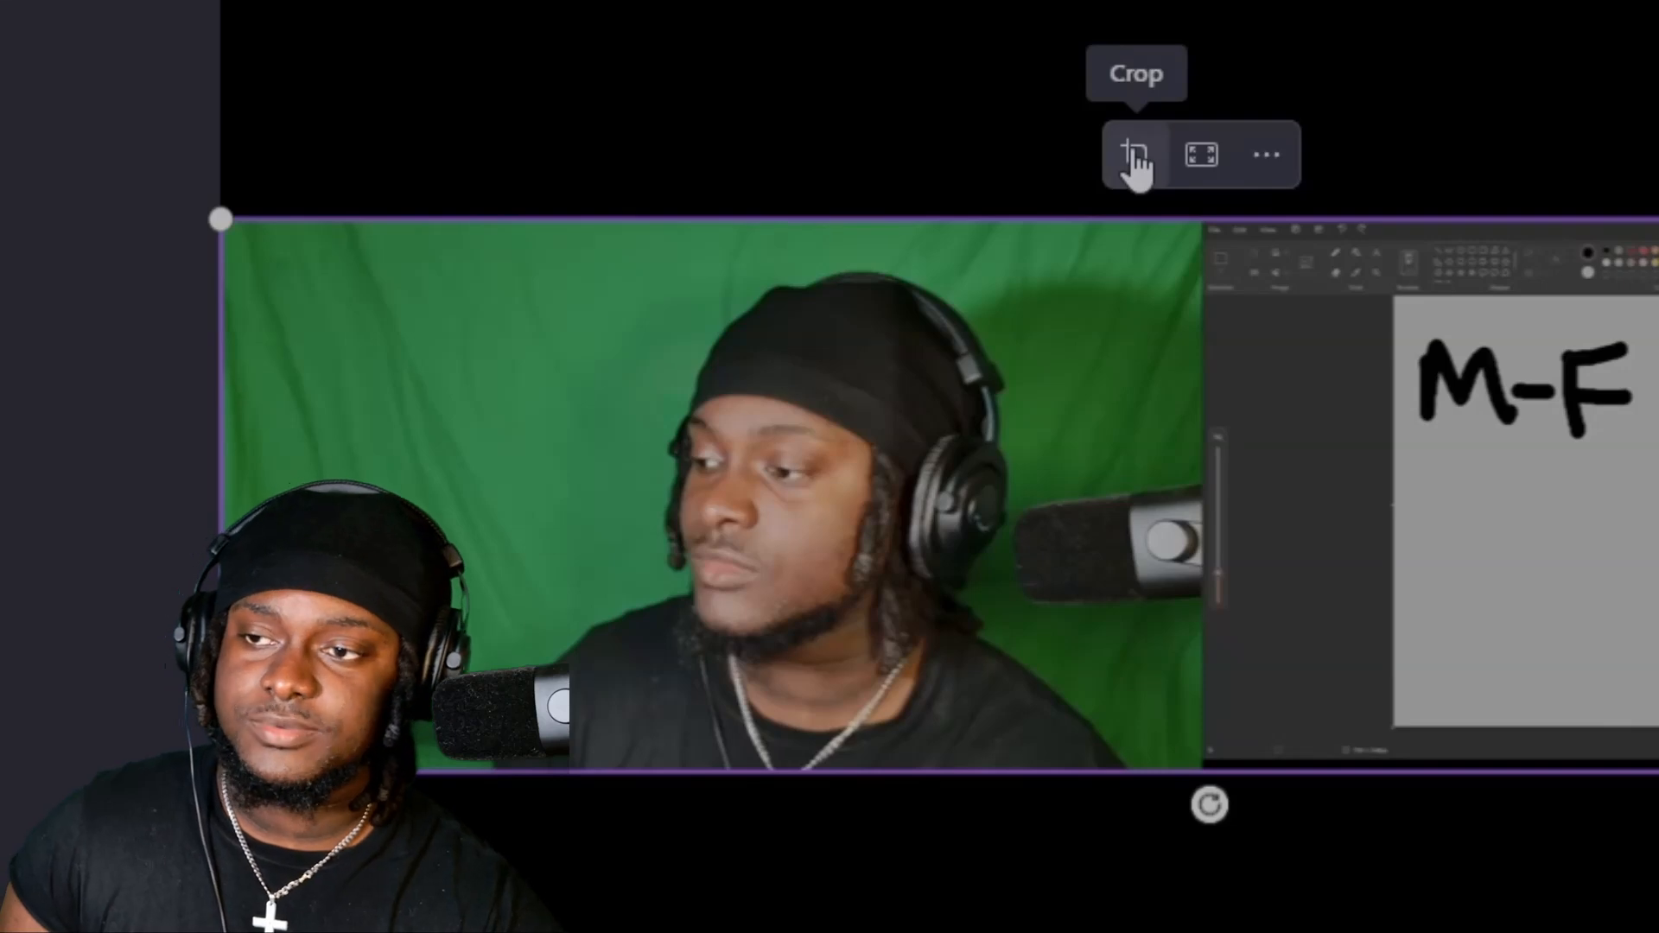
Crop the first timeline clip to its camera half, cutting off the screen recording beside it.
left_click(1134, 160)
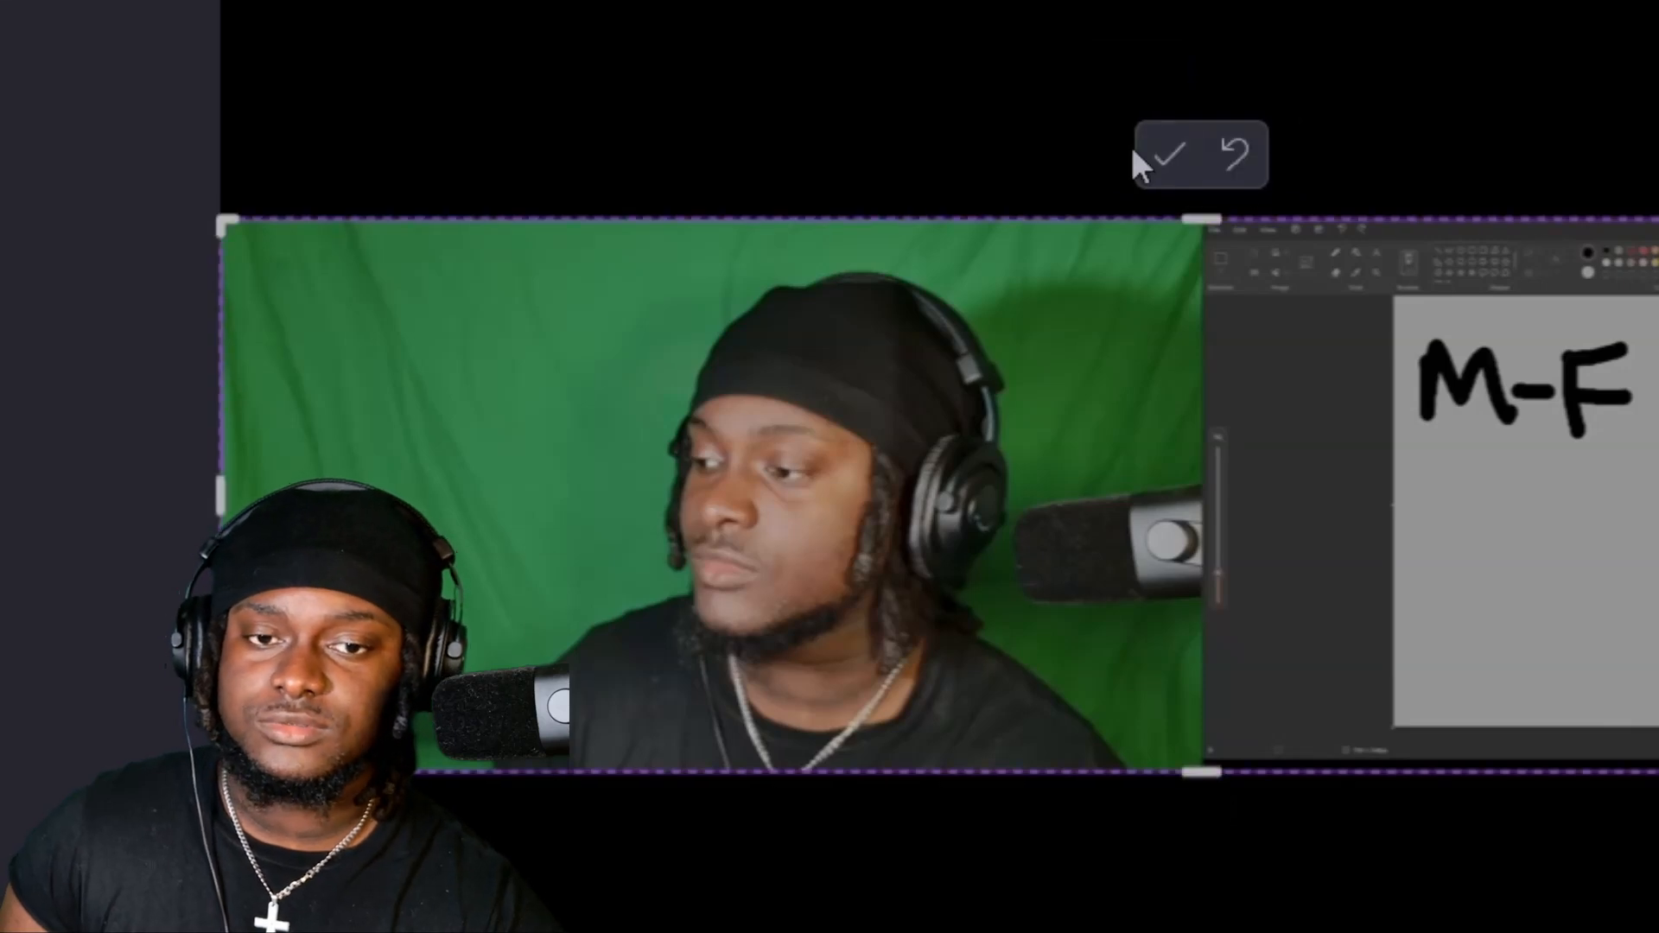
left_click_drag(1652, 552, 1201, 551)
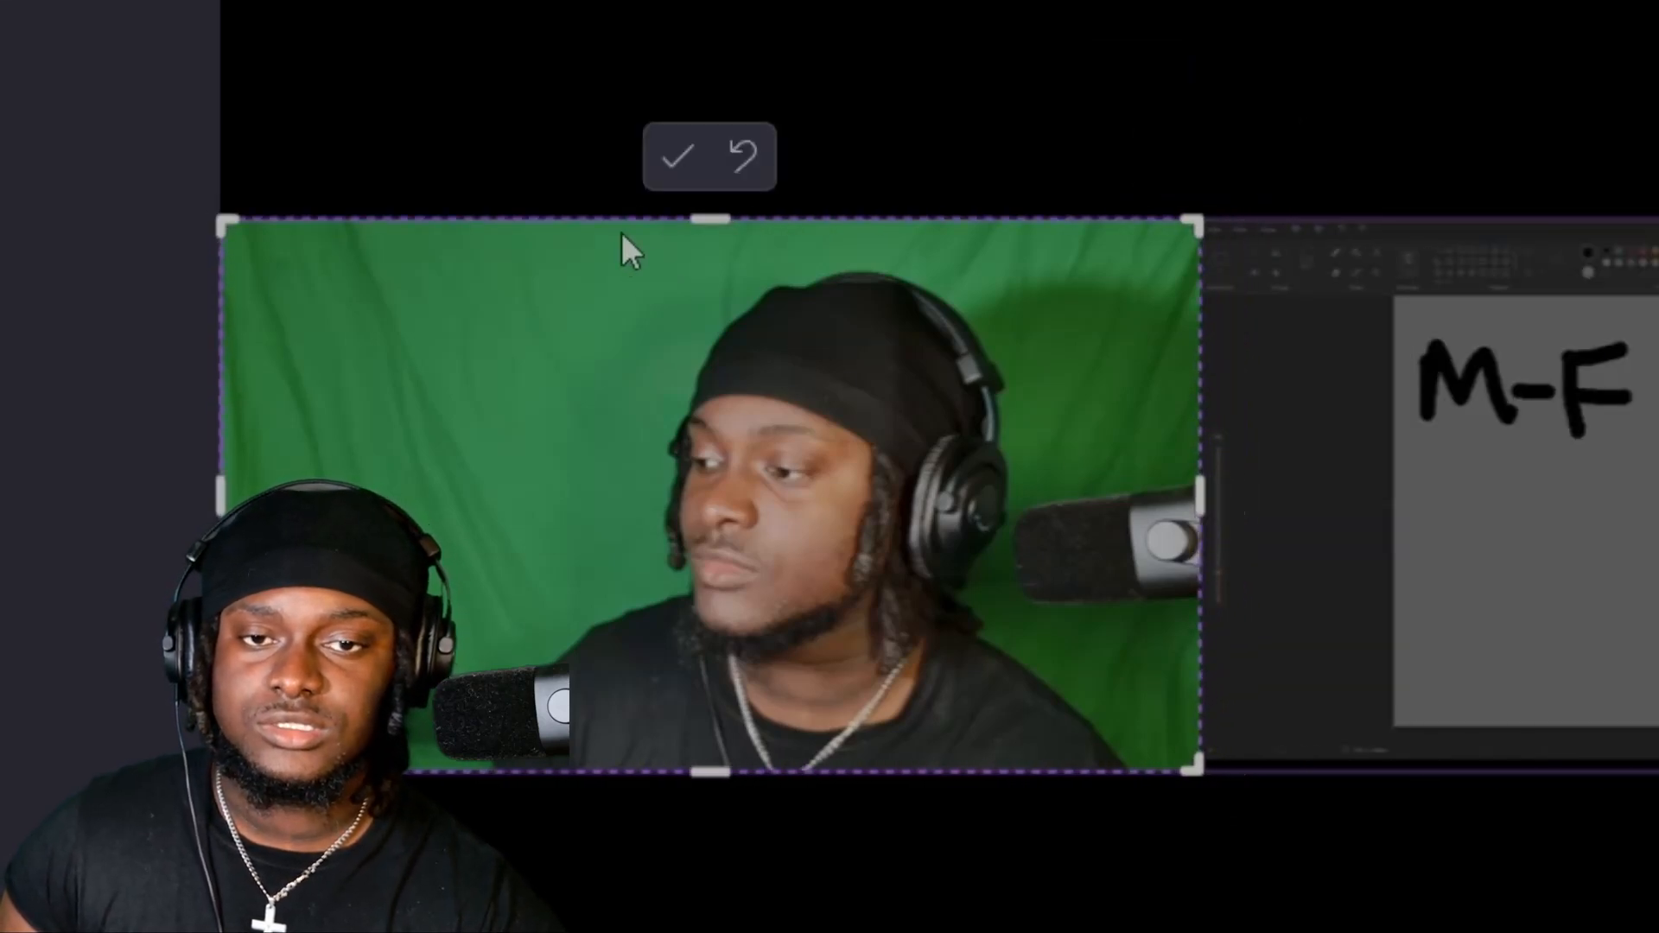
left_click(676, 155)
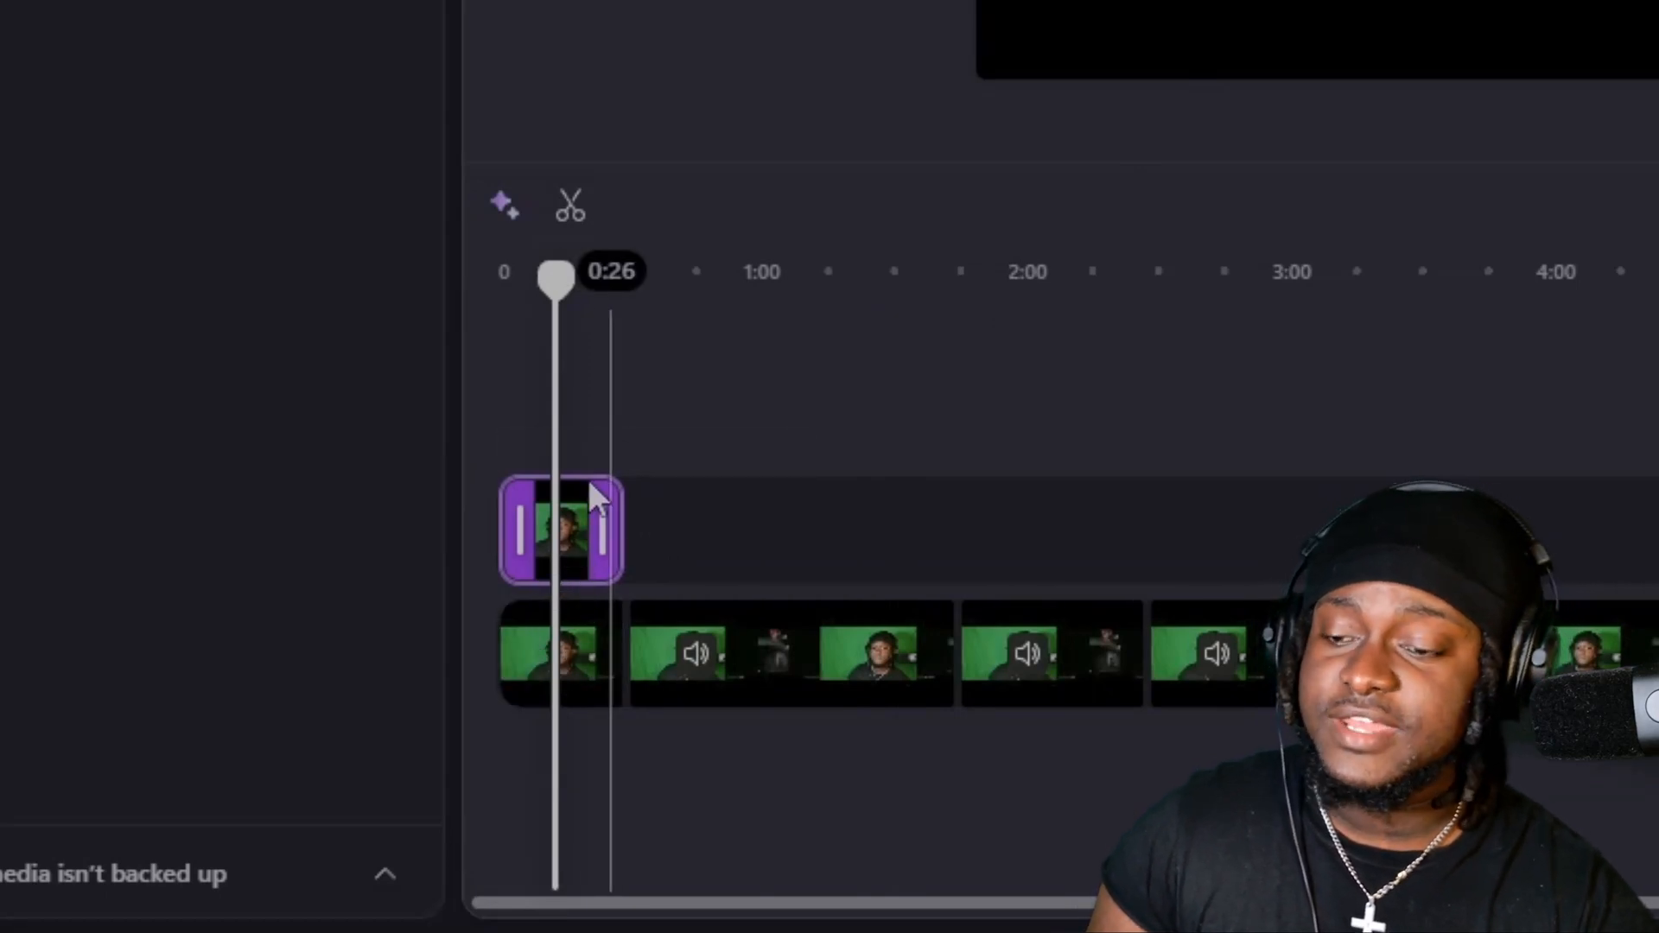
Show the available actions for the upper timeline clip, including Duplicate.
right_click(586, 579)
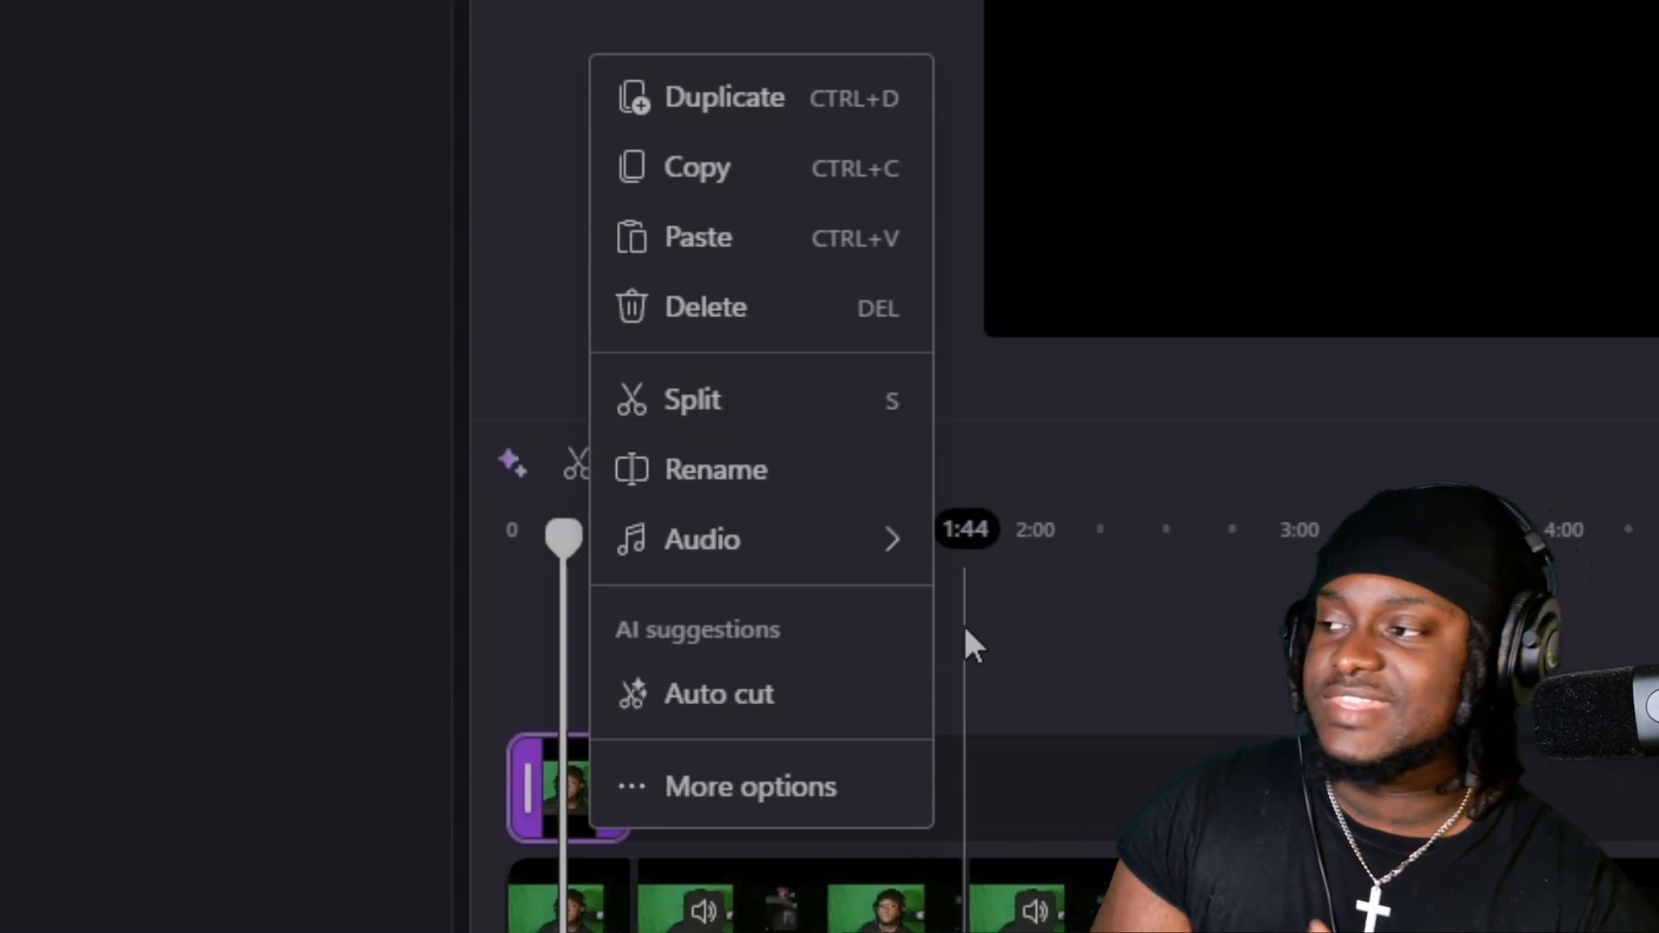
left_click(530, 627)
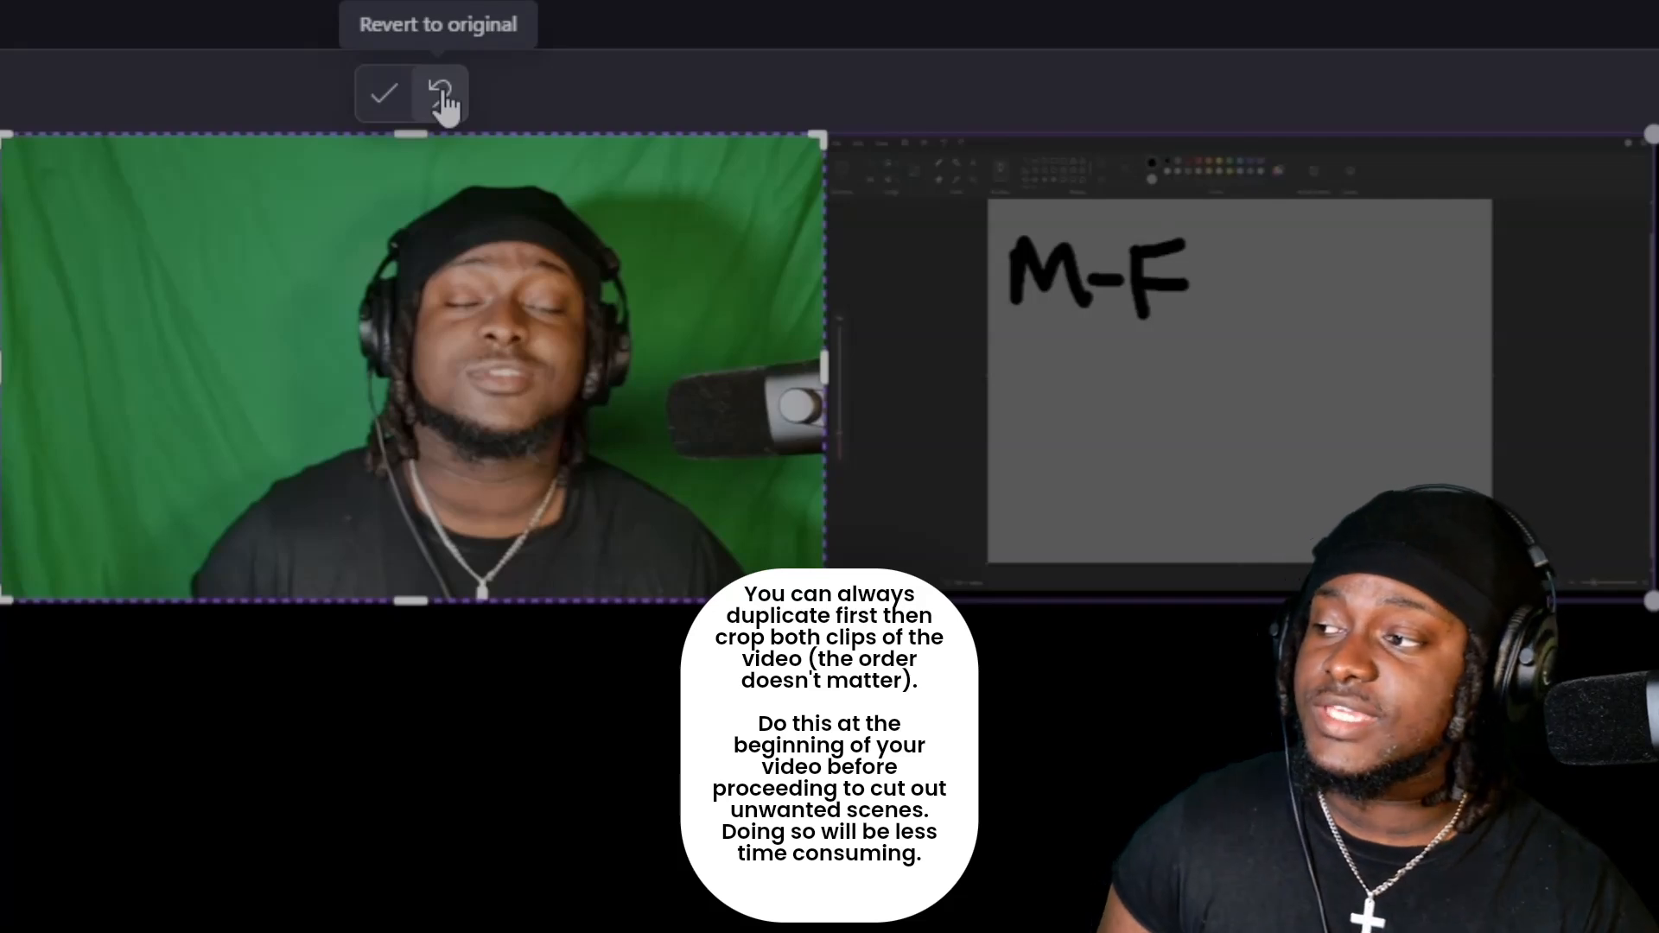
Revert the duplicated clip's crop to the original full frame.
left_click(403, 96)
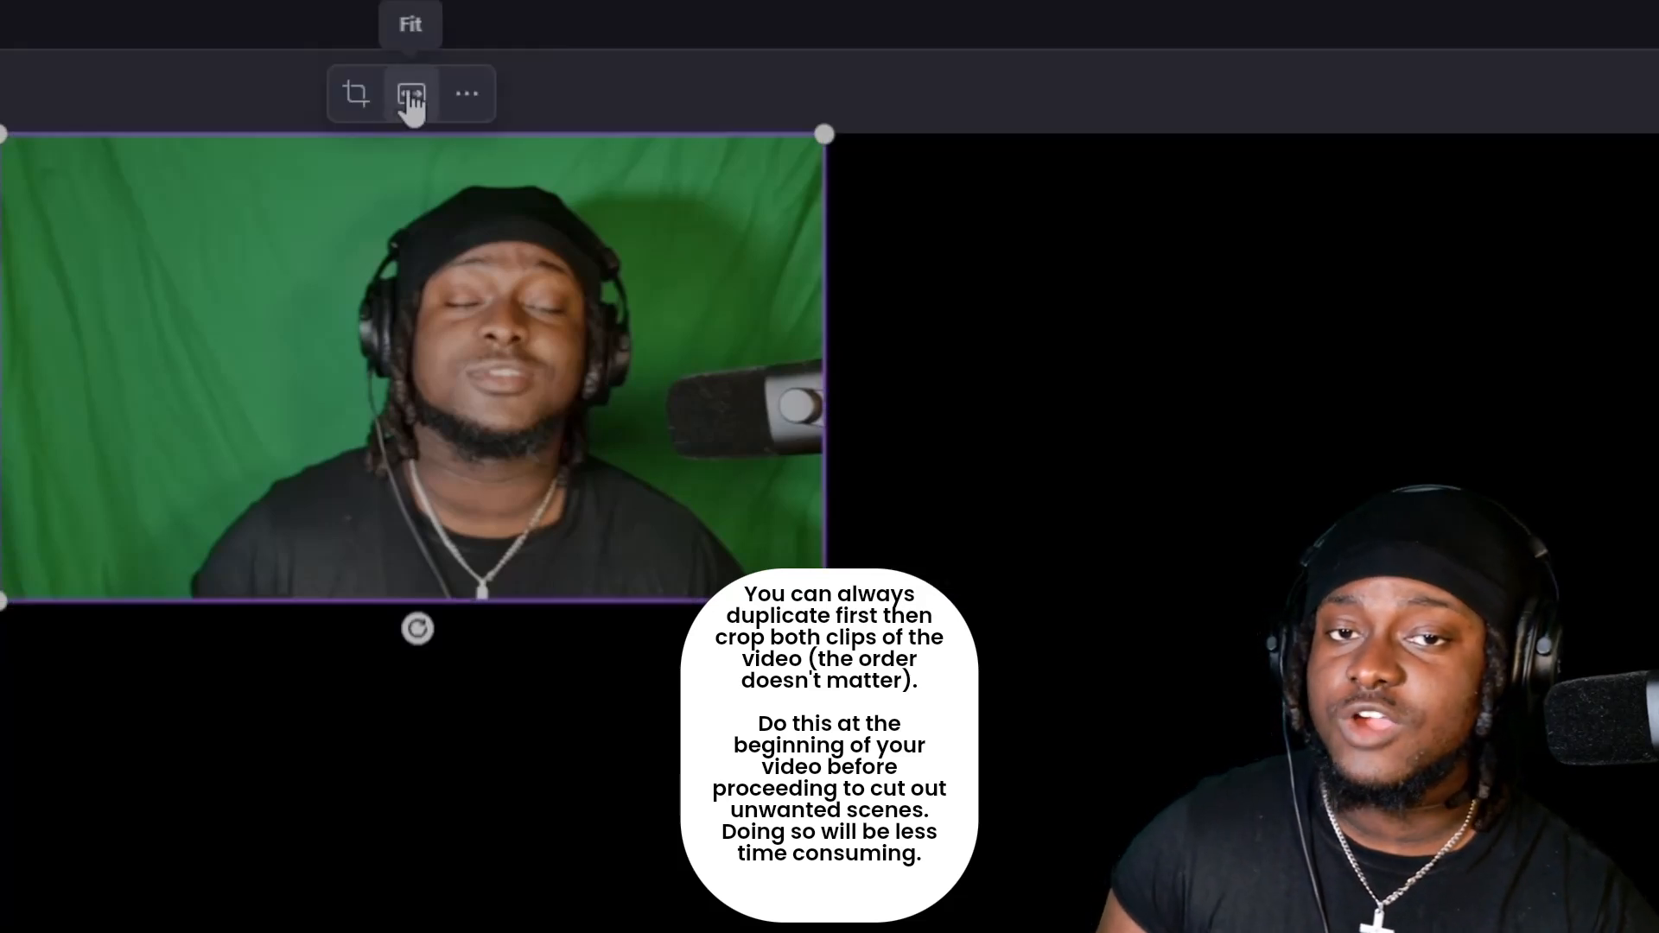
left_click(361, 95)
left_click(439, 93)
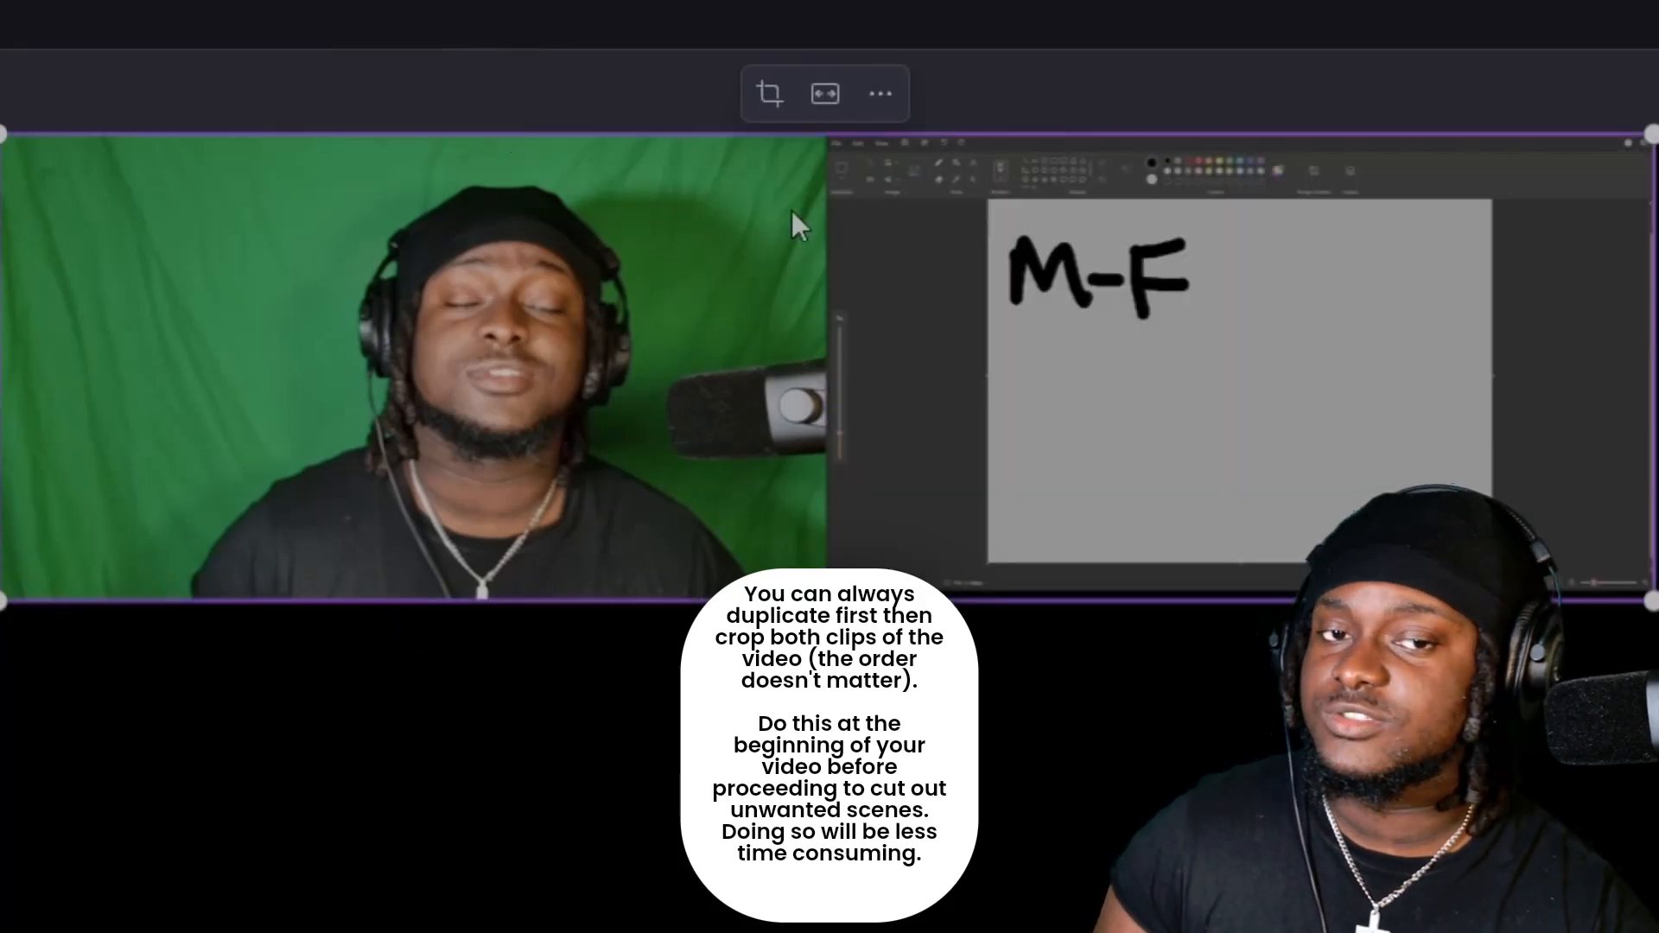
Crop the duplicated clip to its screen-recording half, cutting off the camera view, and make it fill the frame.
left_click(769, 95)
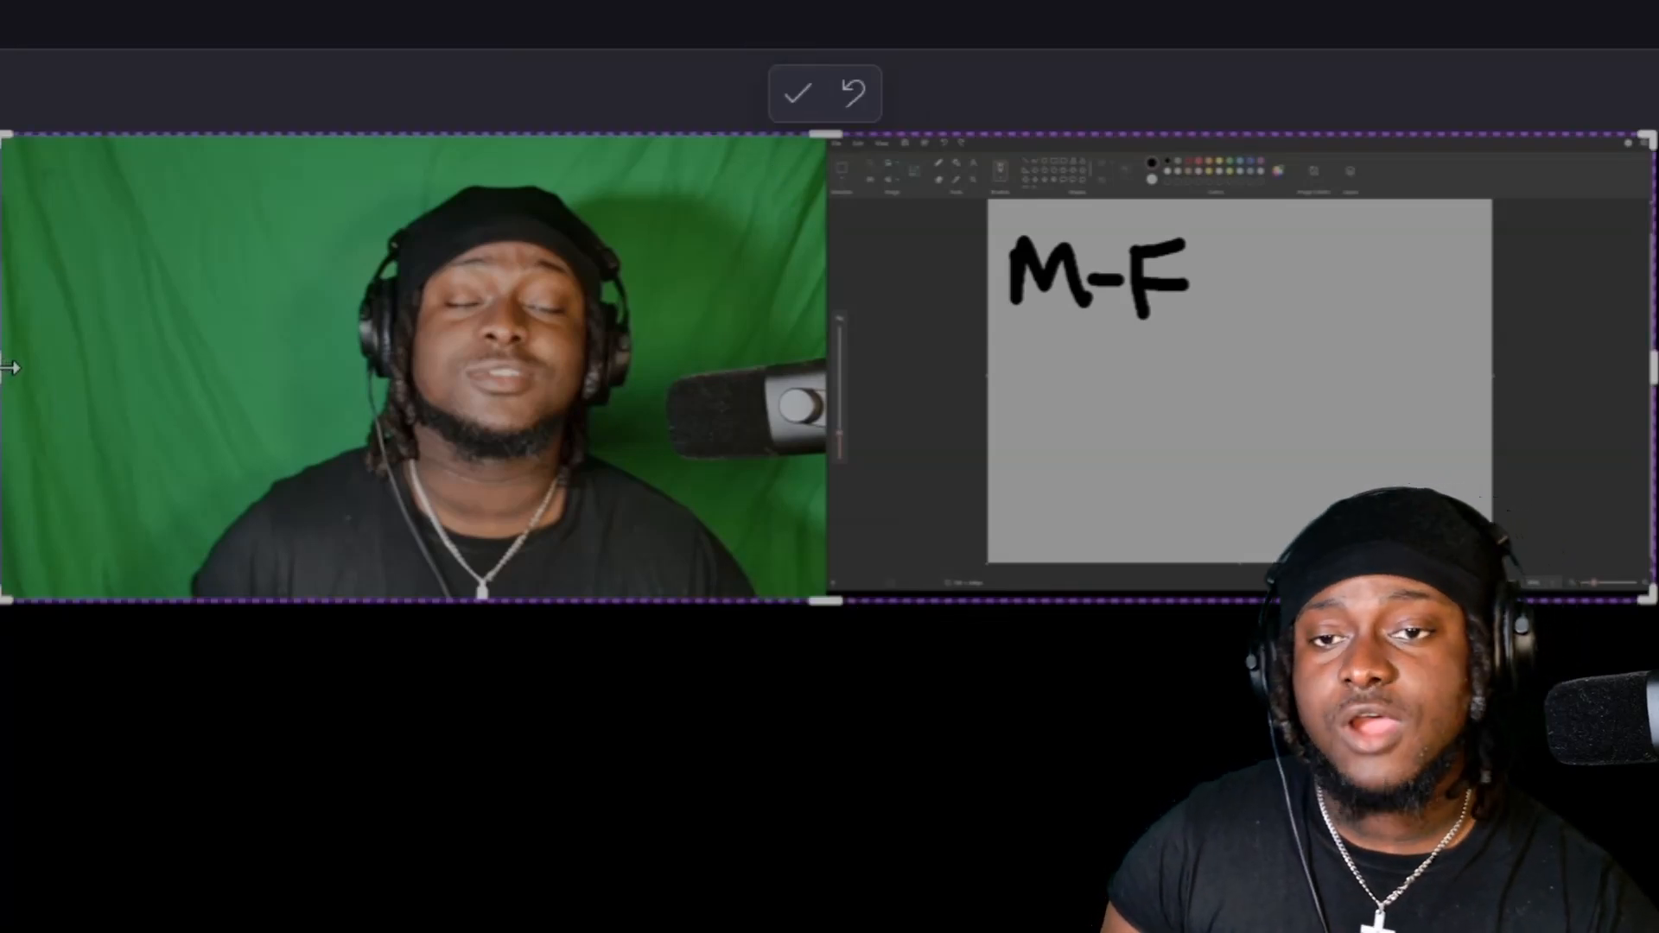
left_click_drag(11, 368, 313, 428)
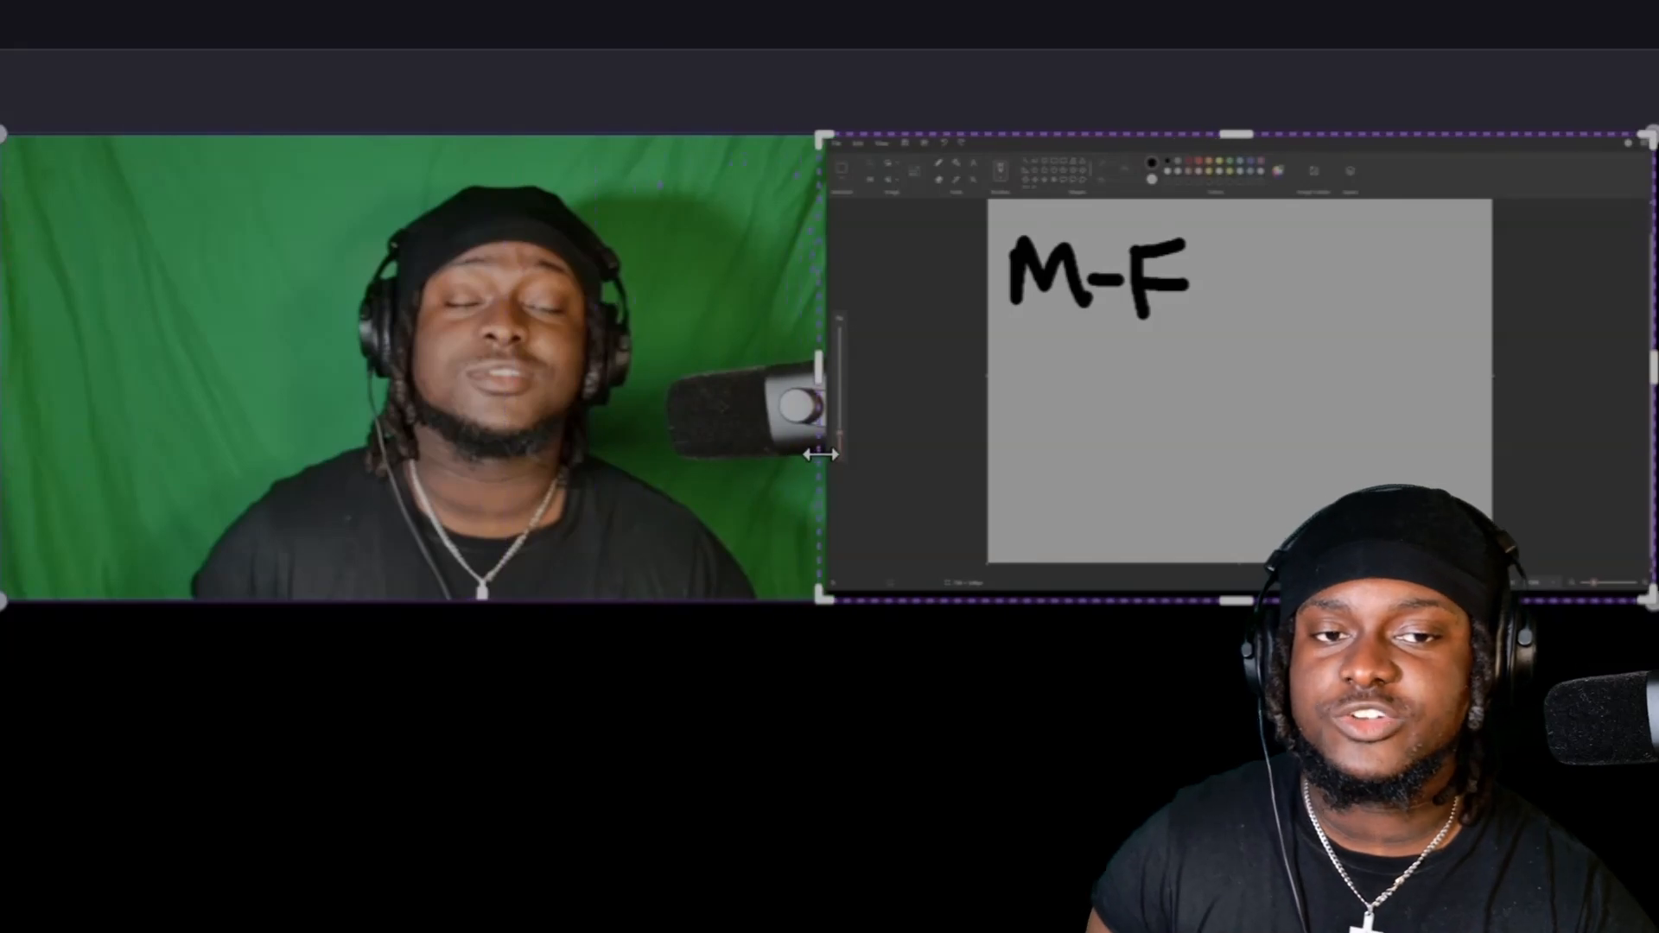
left_click_drag(819, 454, 829, 455)
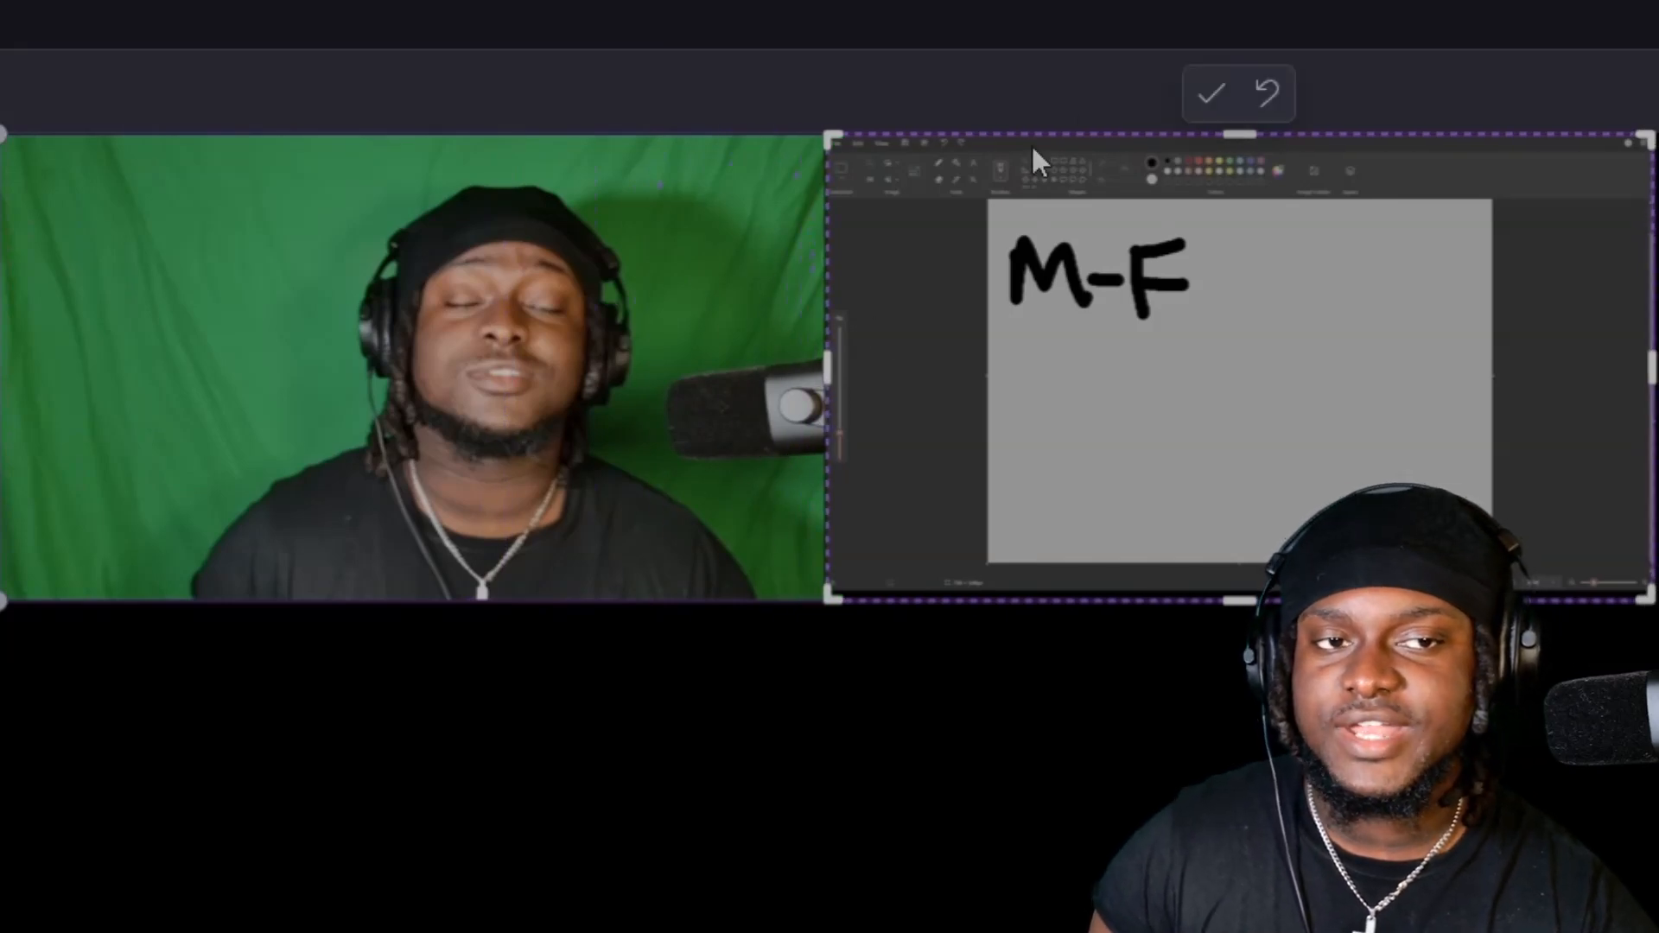
left_click(1210, 93)
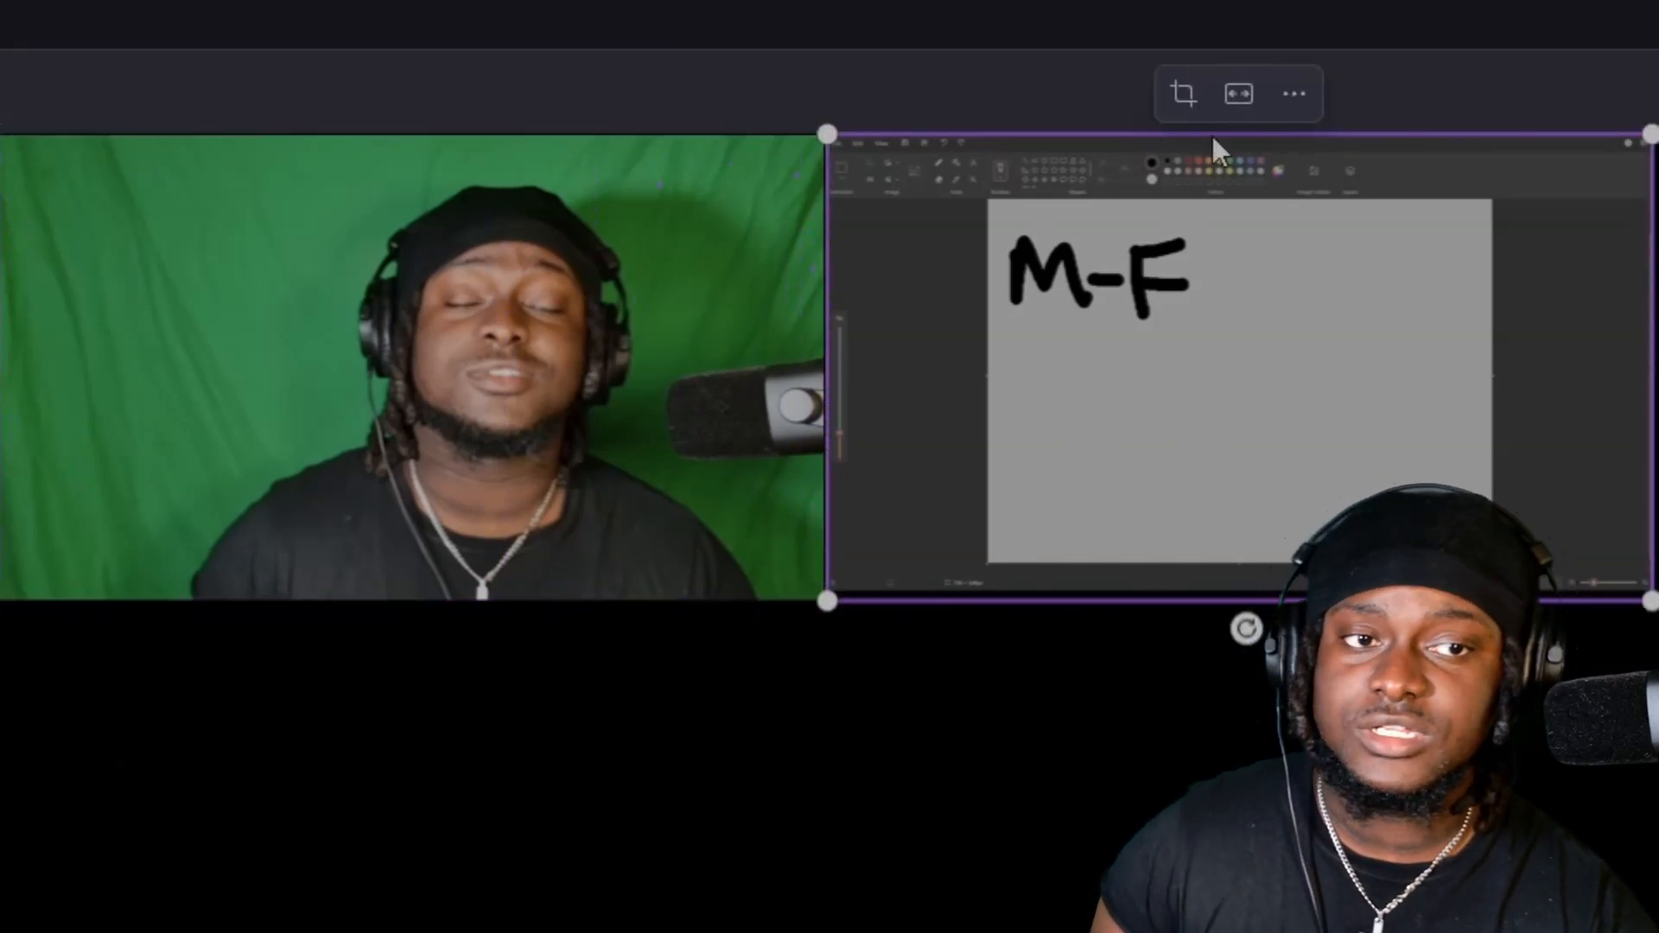
left_click(1242, 95)
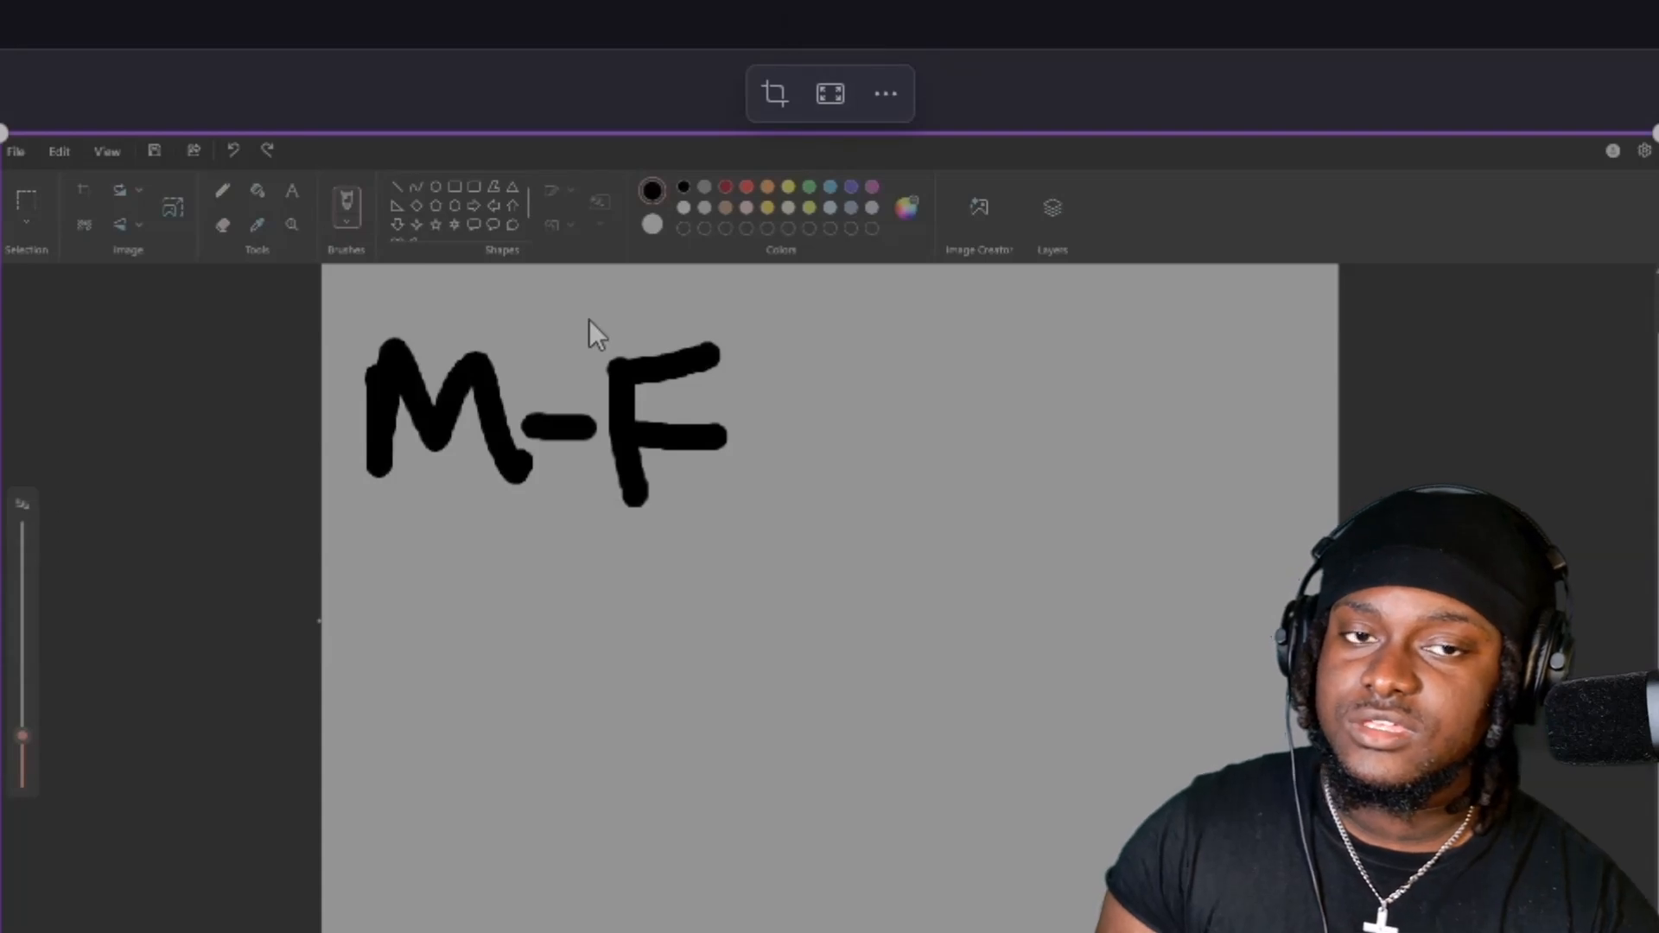
left_click(831, 100)
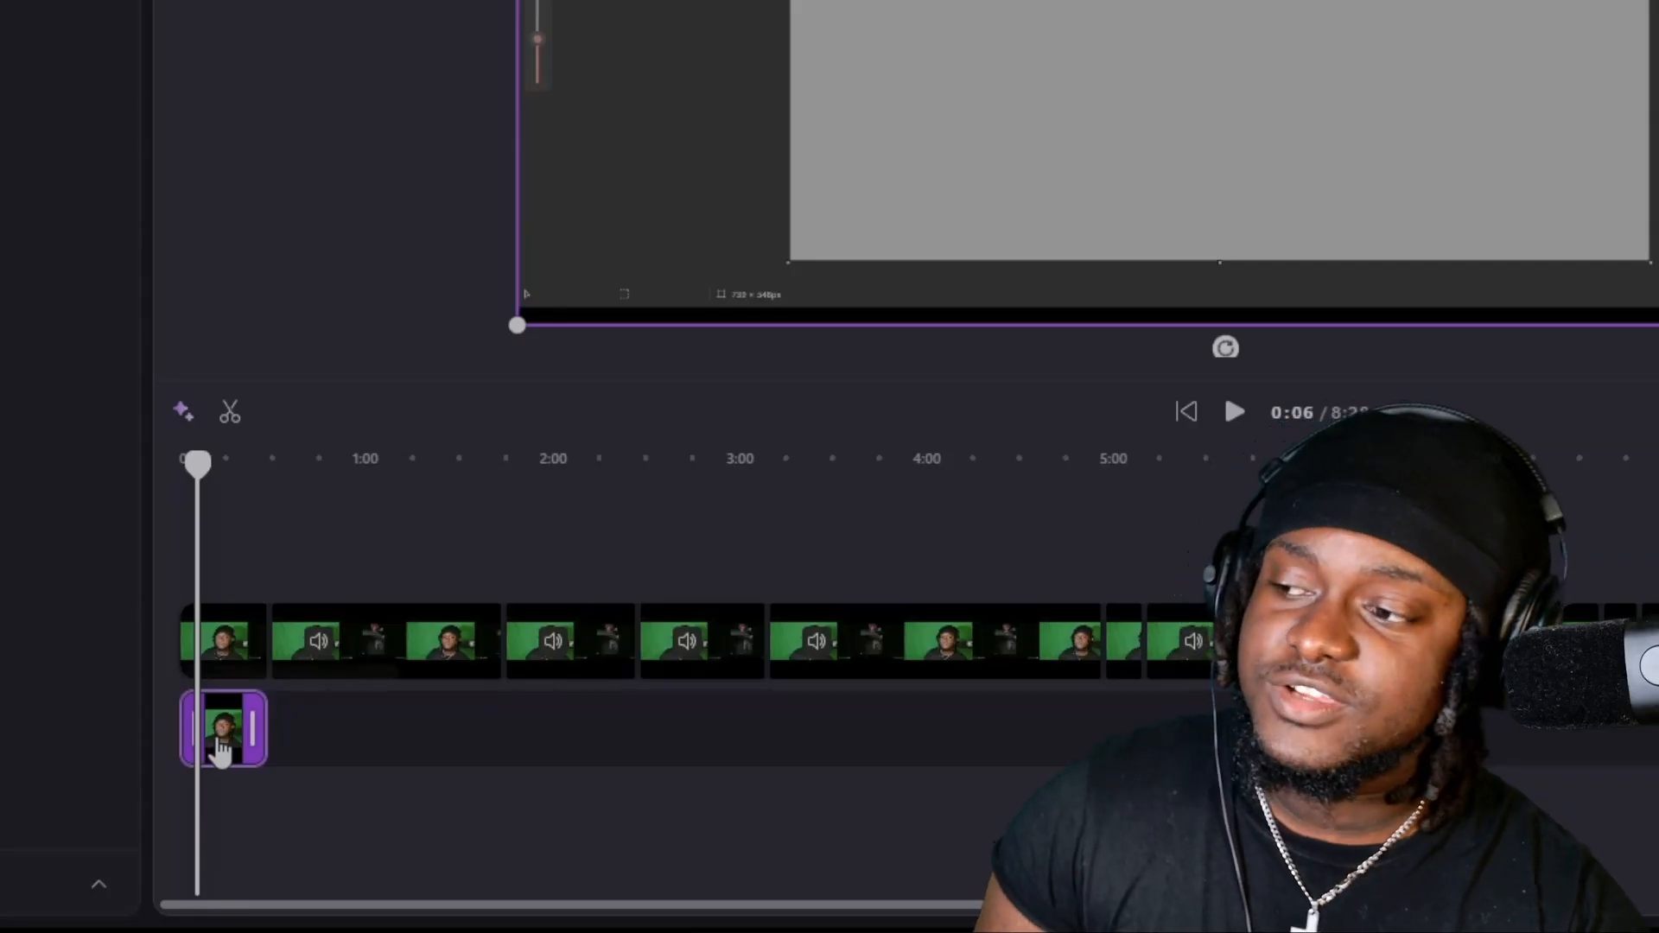
Select the camera clip at the start of the timeline and place its picture over the middle of the screen recording.
left_click_drag(222, 753, 177, 714)
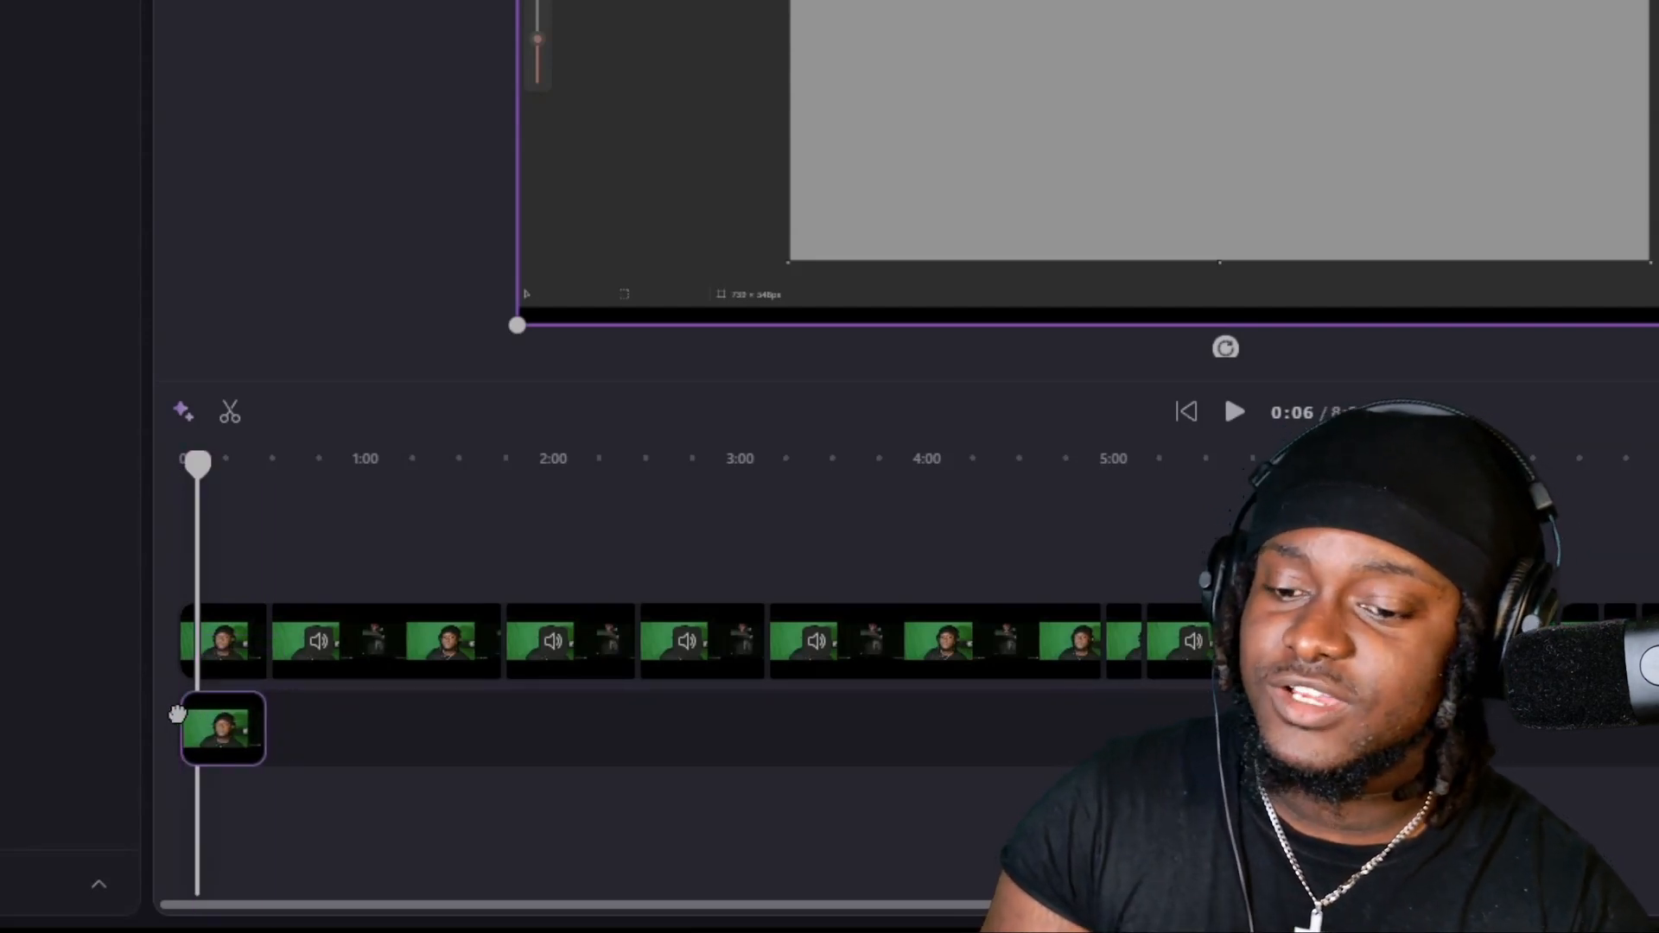
left_click(227, 696)
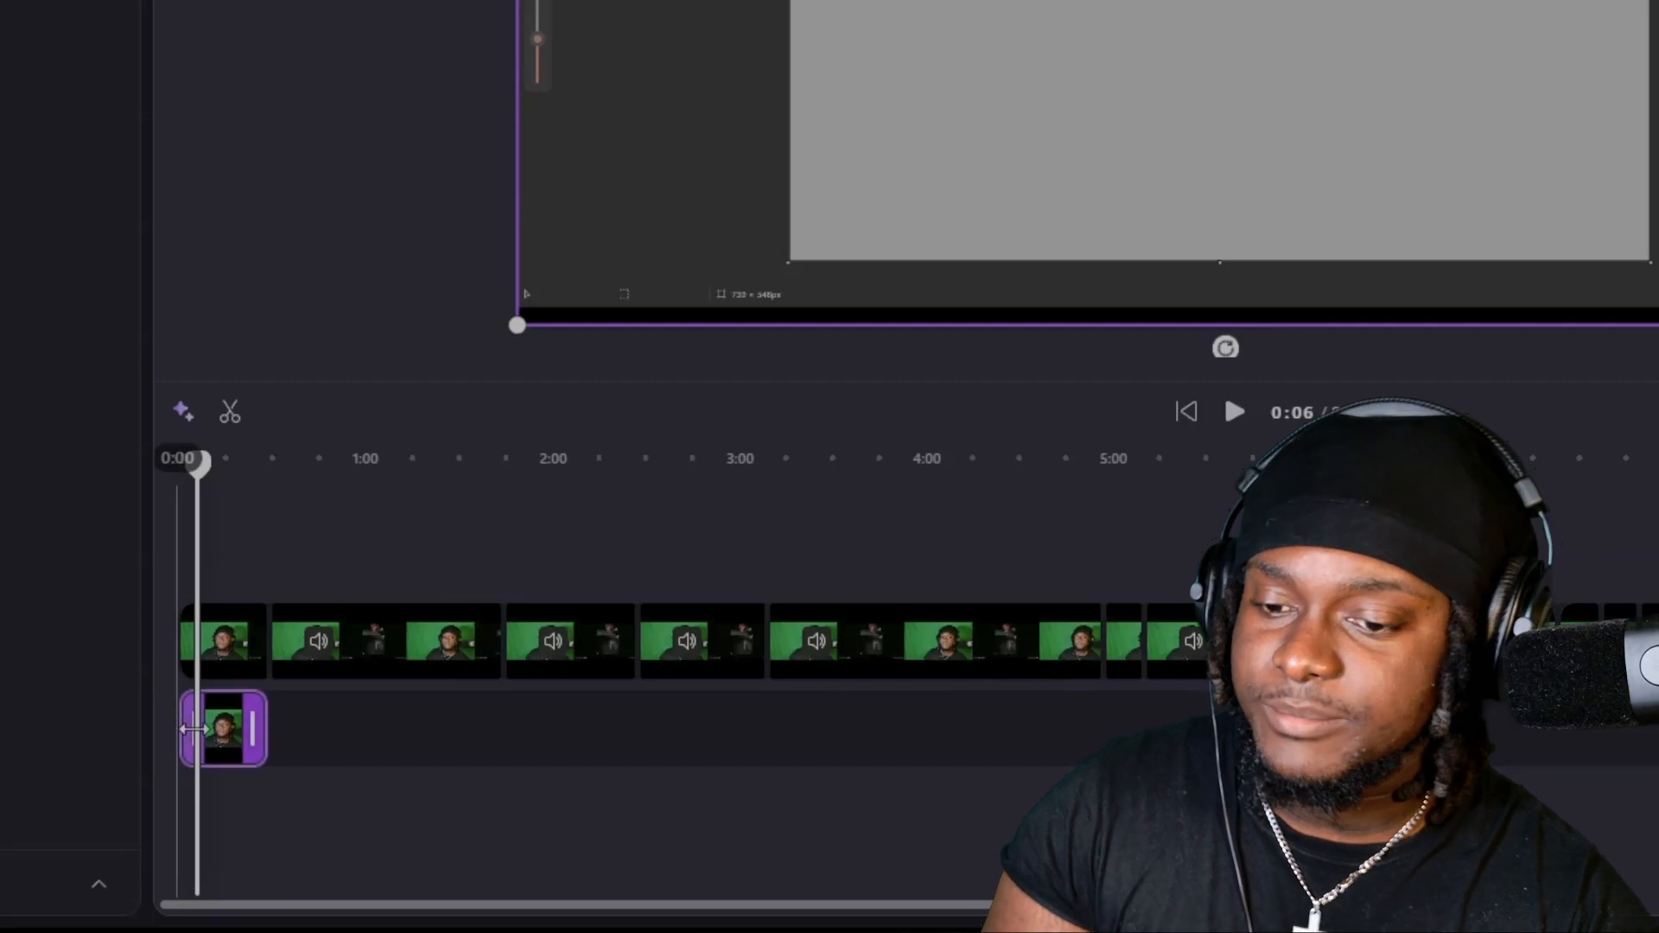
left_click(223, 640)
left_click_drag(817, 215, 985, 350)
Apply the Green screen effect to the camera clip and lower its screen threshold to clear the remaining background.
left_click(1625, 282)
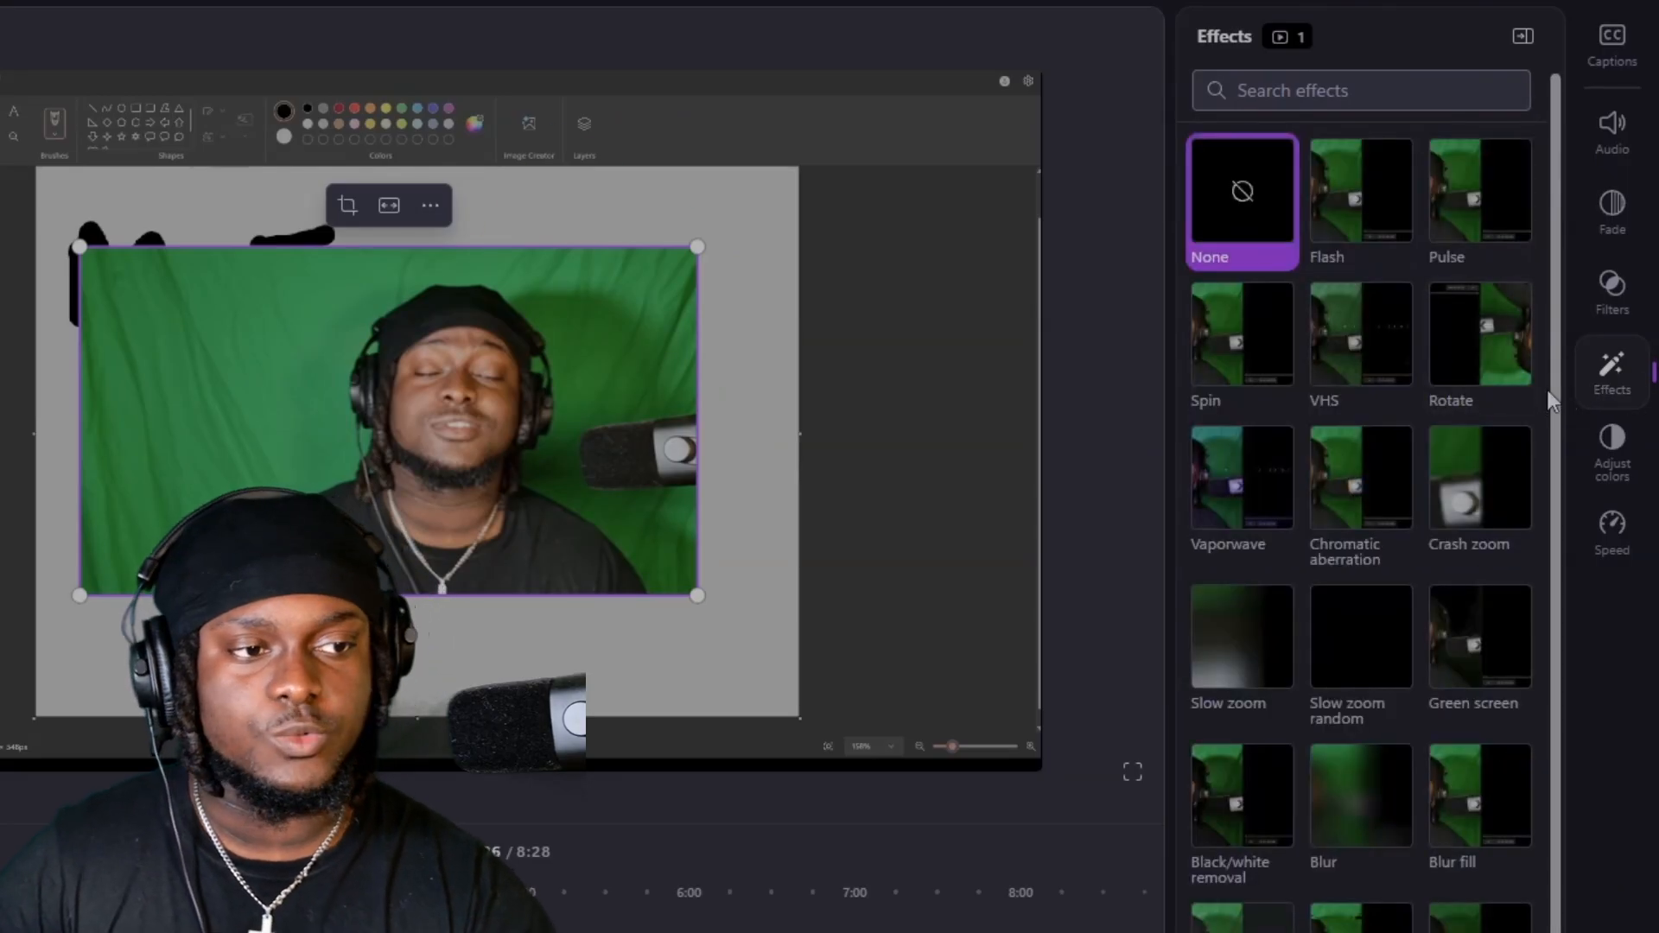
scroll(1487, 398, "down", 1)
scroll(1486, 397, "down", 2)
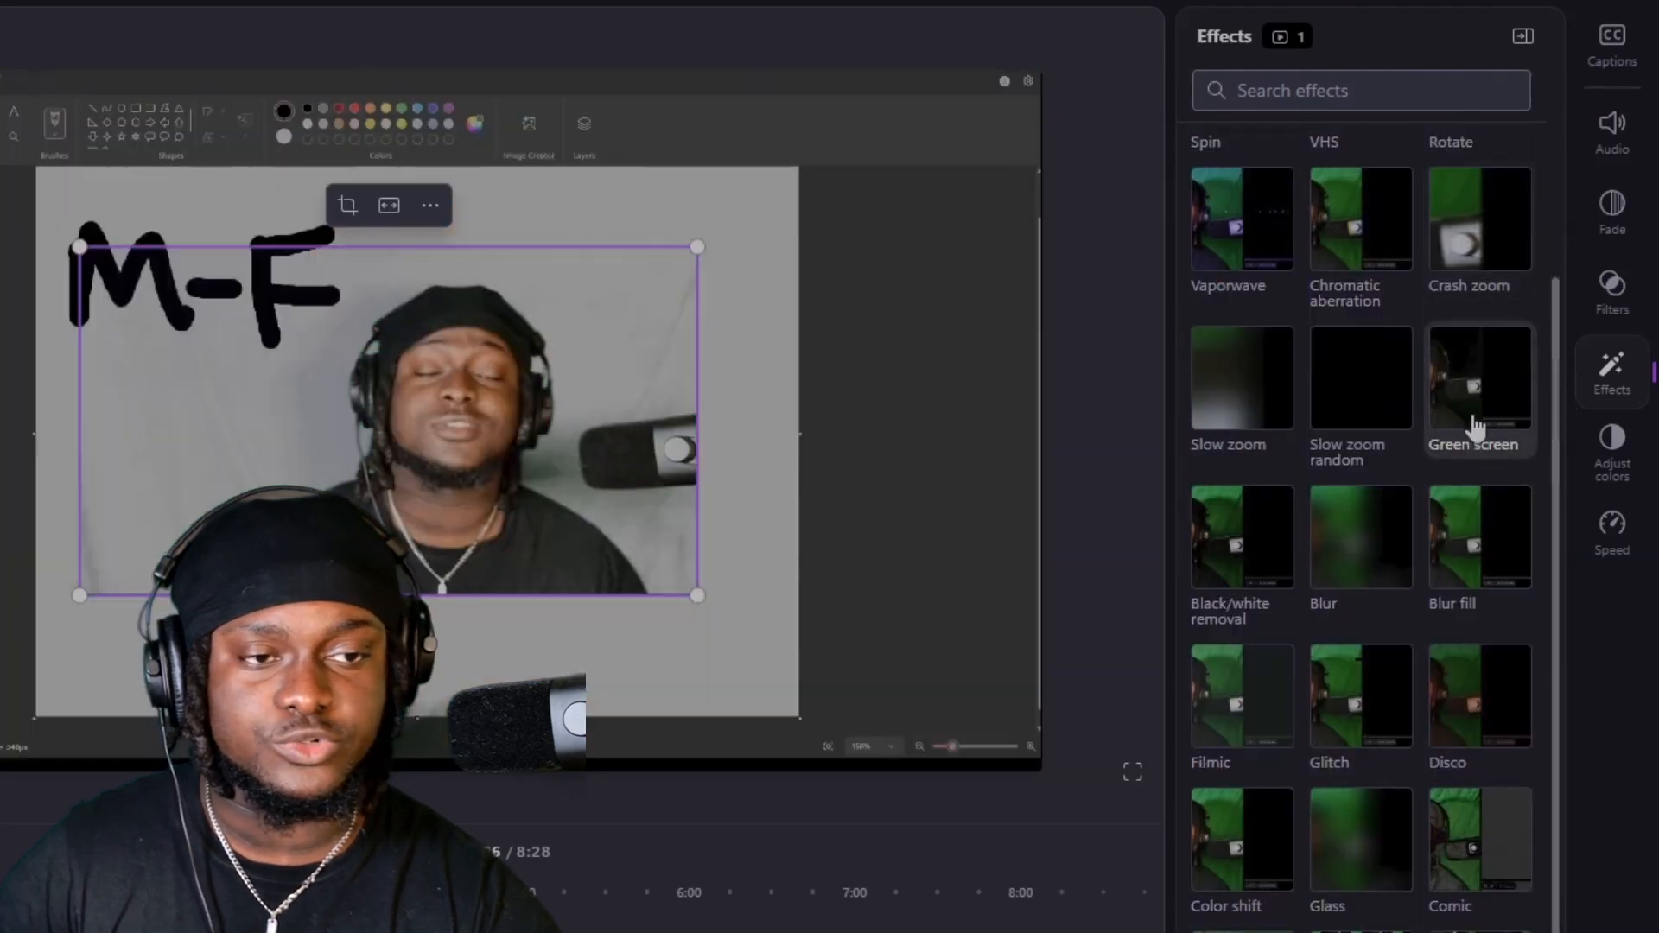
left_click(1502, 404)
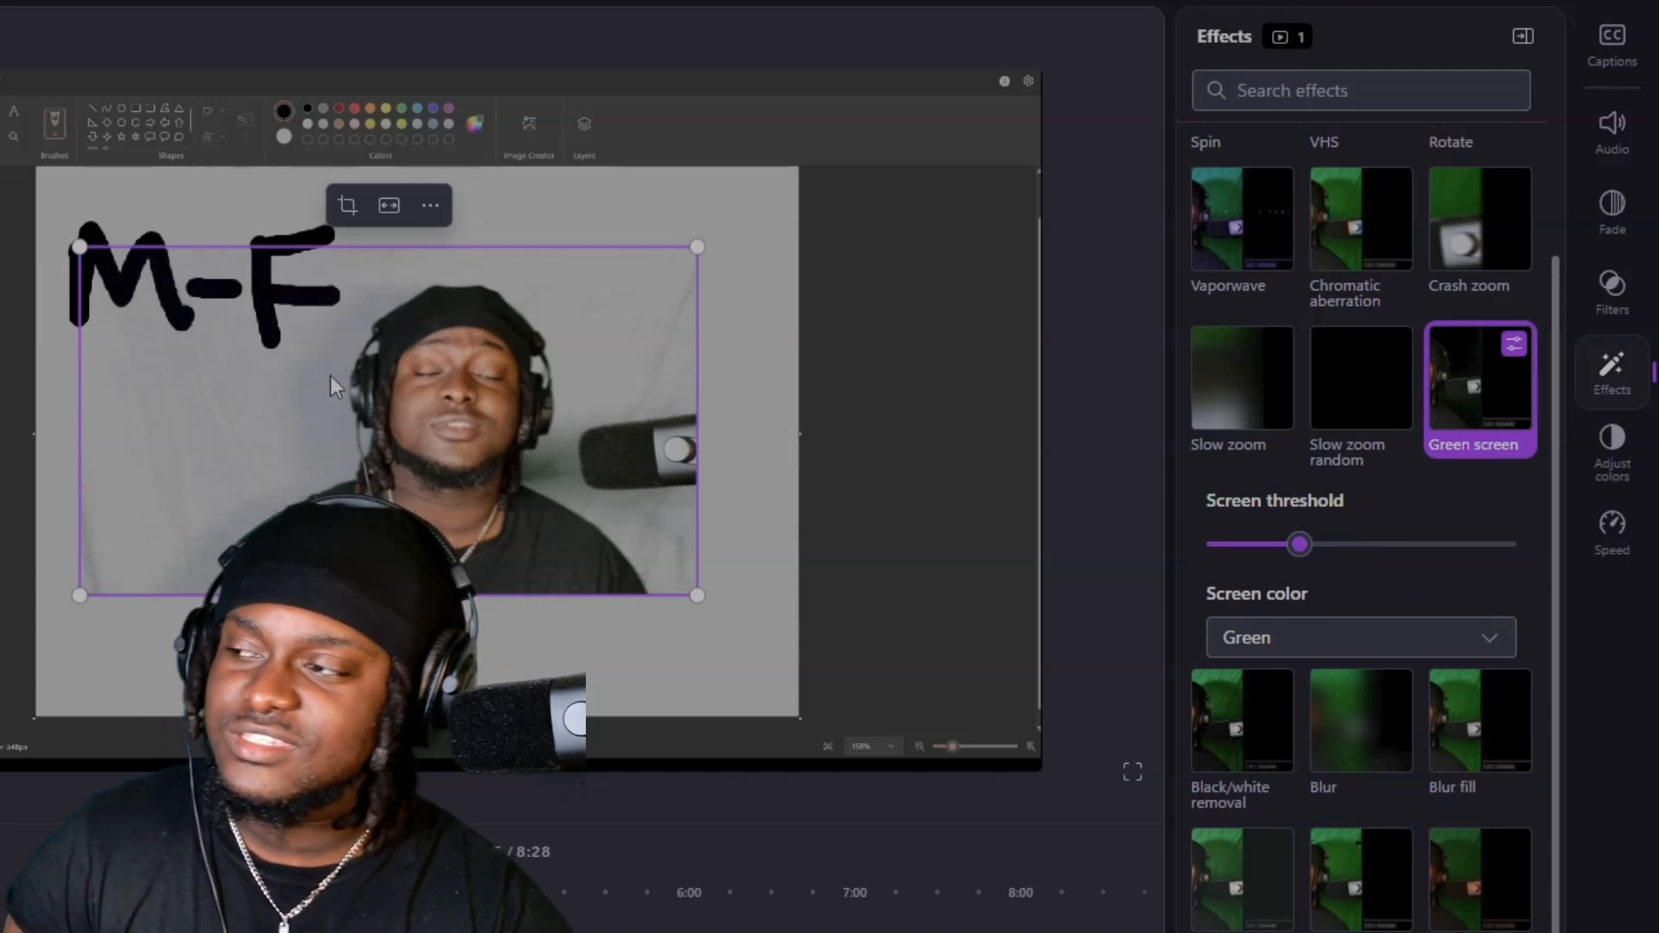
left_click_drag(1299, 544, 1271, 545)
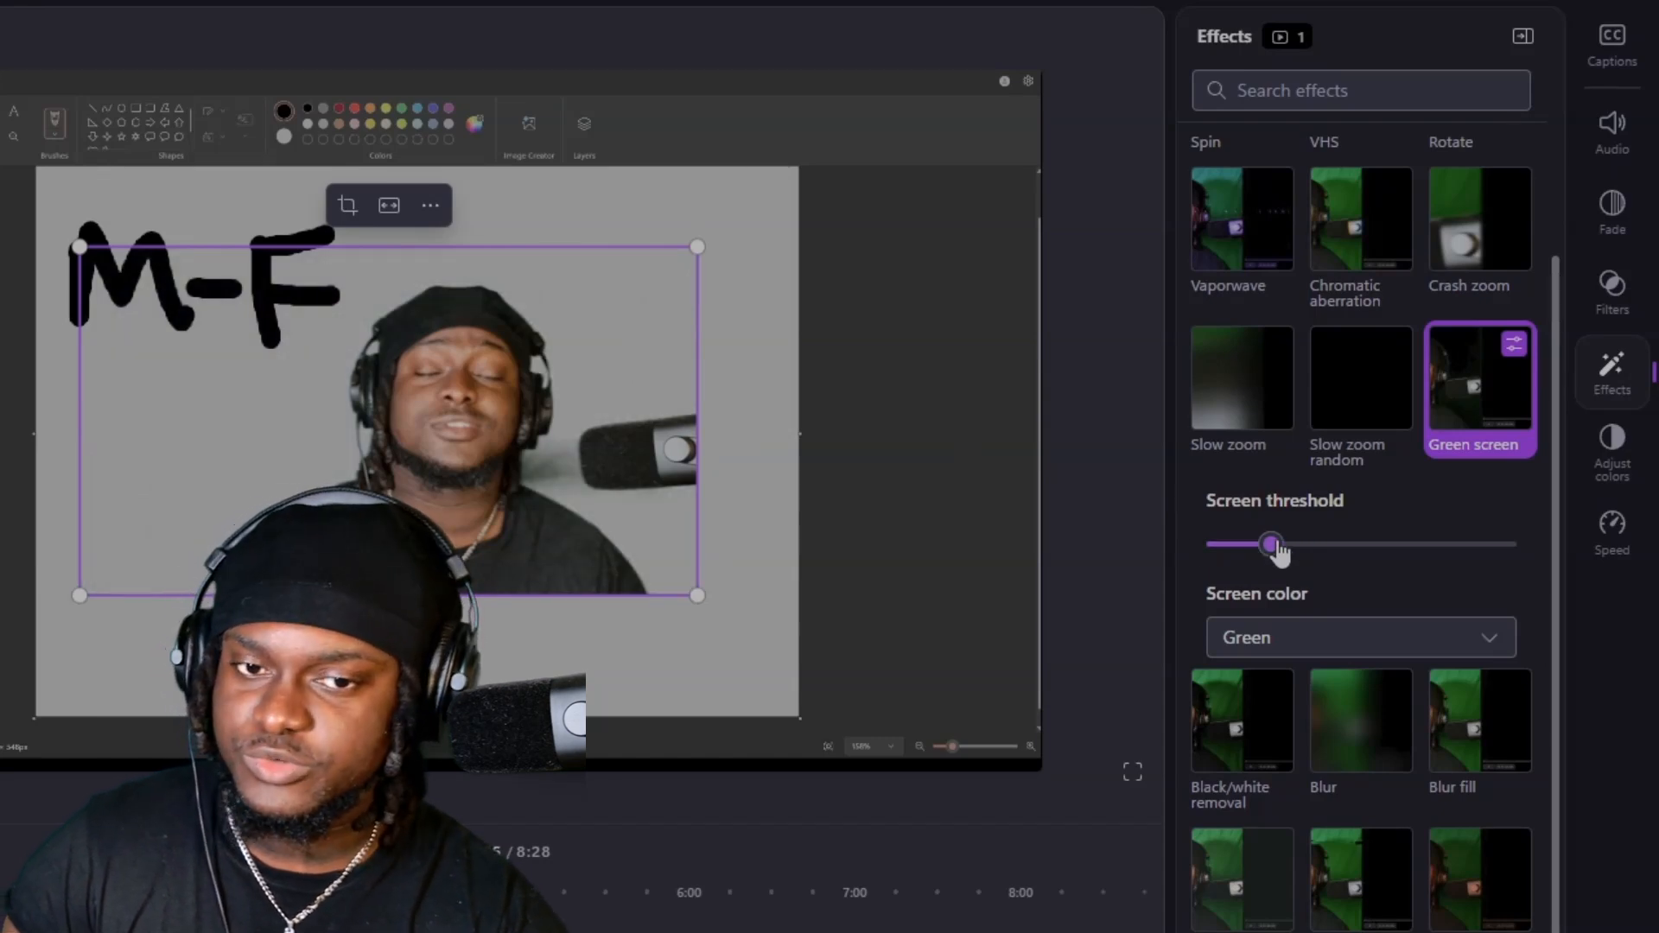
mouse_move(1270, 545)
left_mouse_down()
mouse_move(1210, 547)
mouse_move(1252, 546)
left_mouse_up()
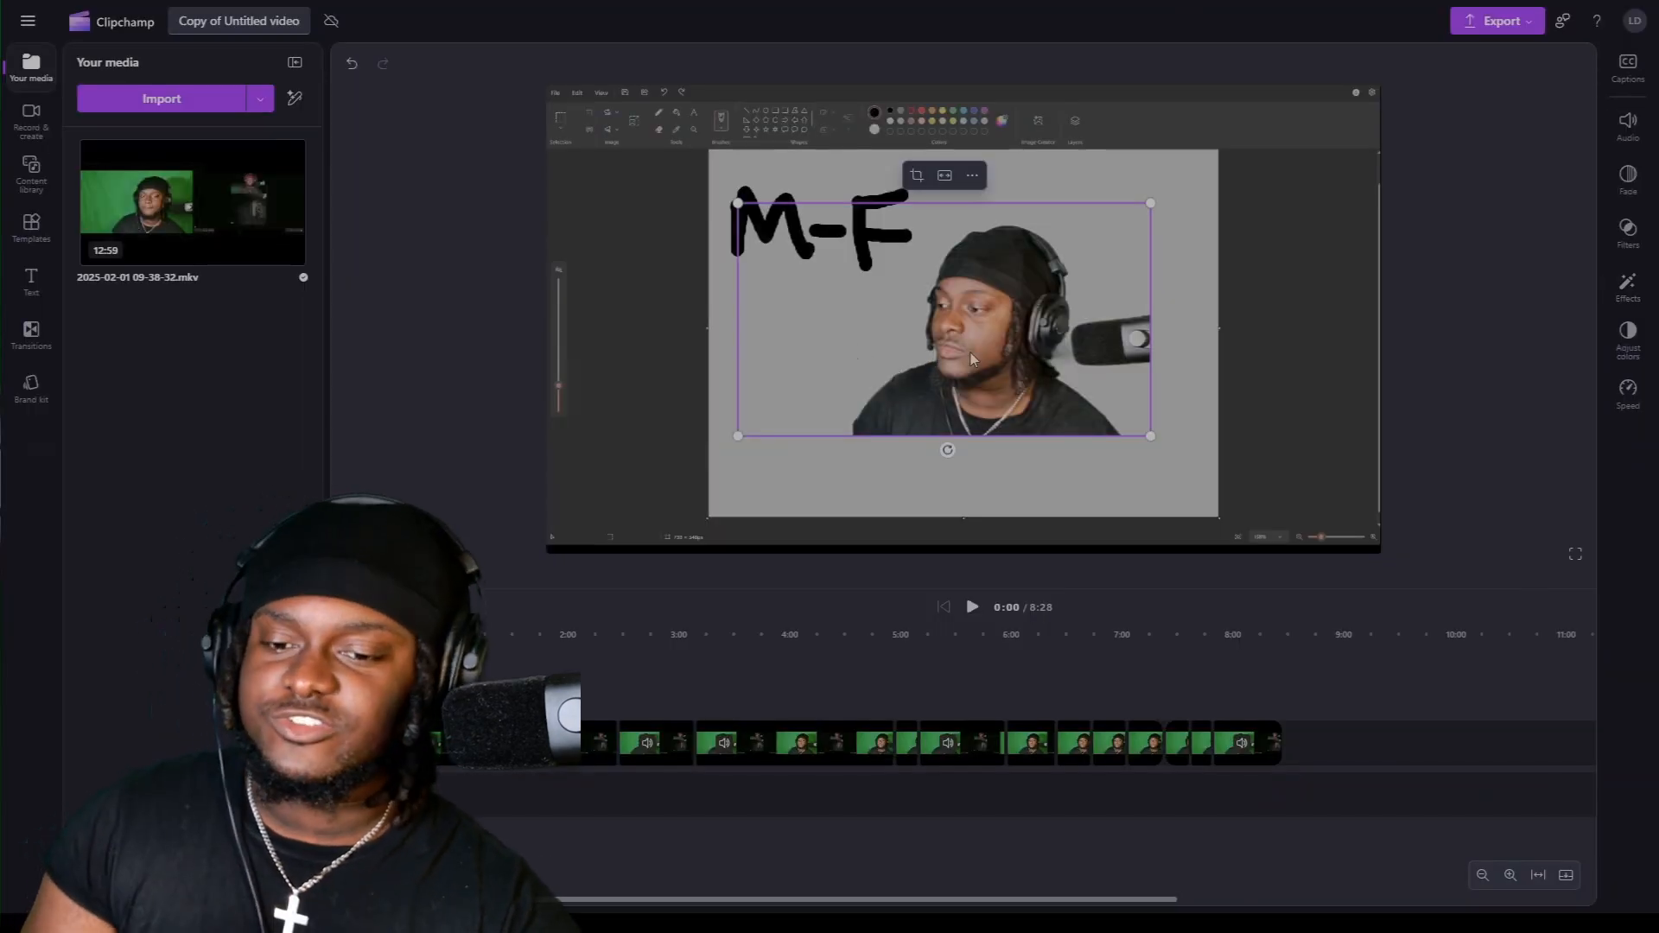
Move the camera picture toward the right edge of the gray drawing canvas and add the Pulse effect to its clip.
left_click_drag(1015, 349, 1080, 367)
left_click(1628, 285)
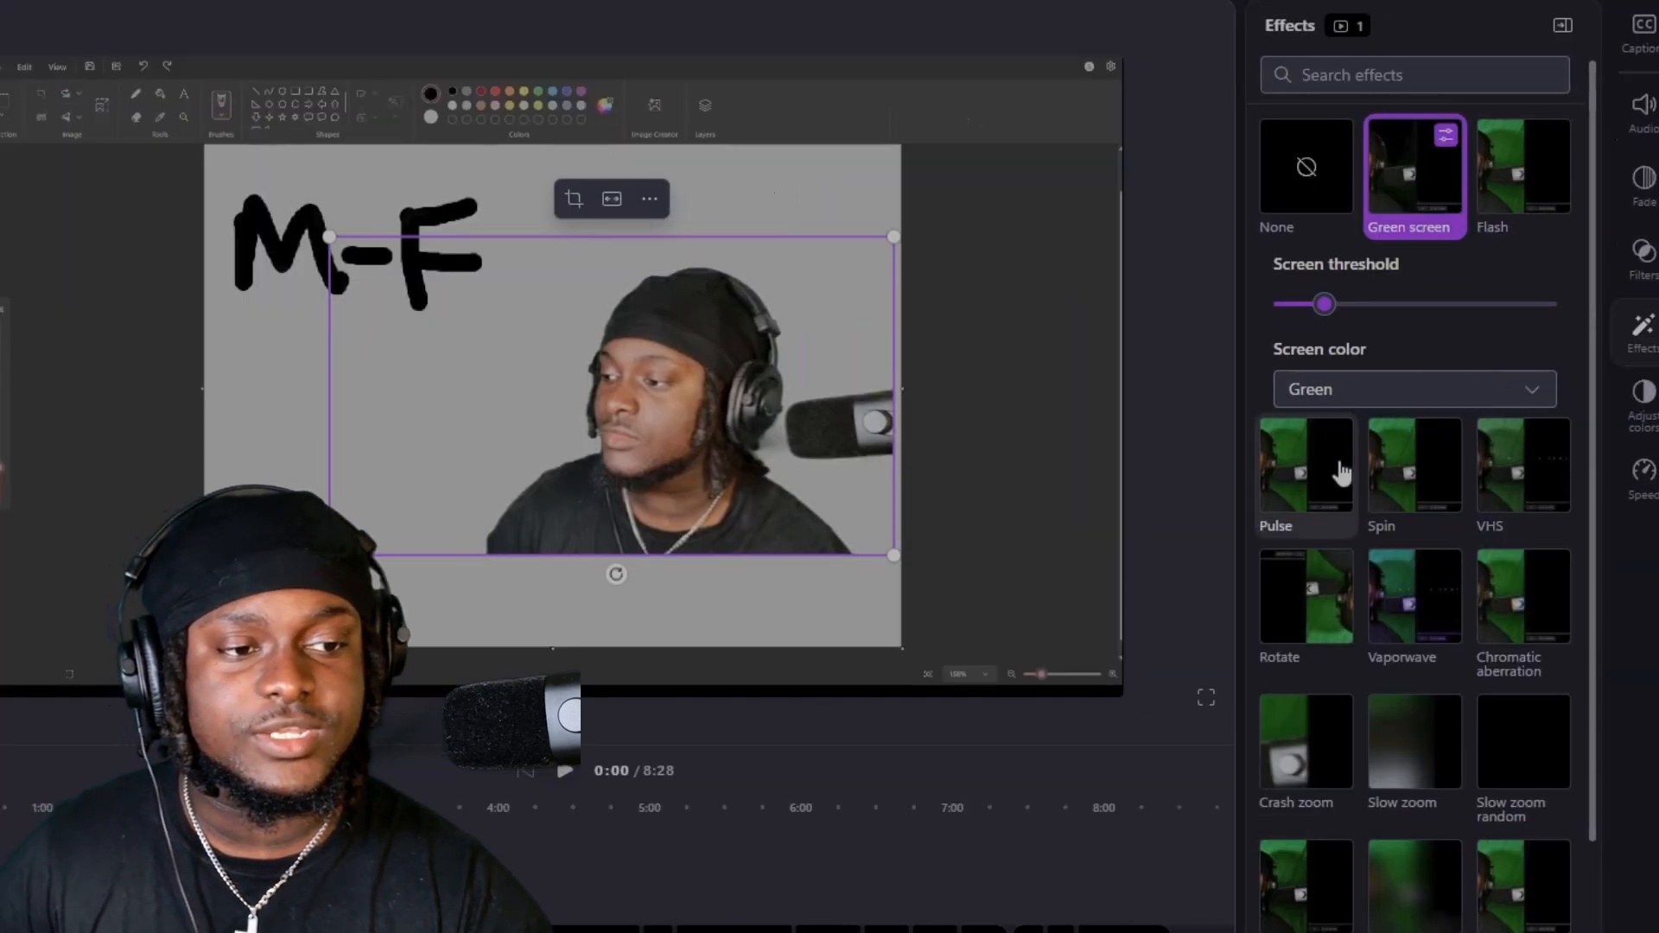
left_click(1328, 478)
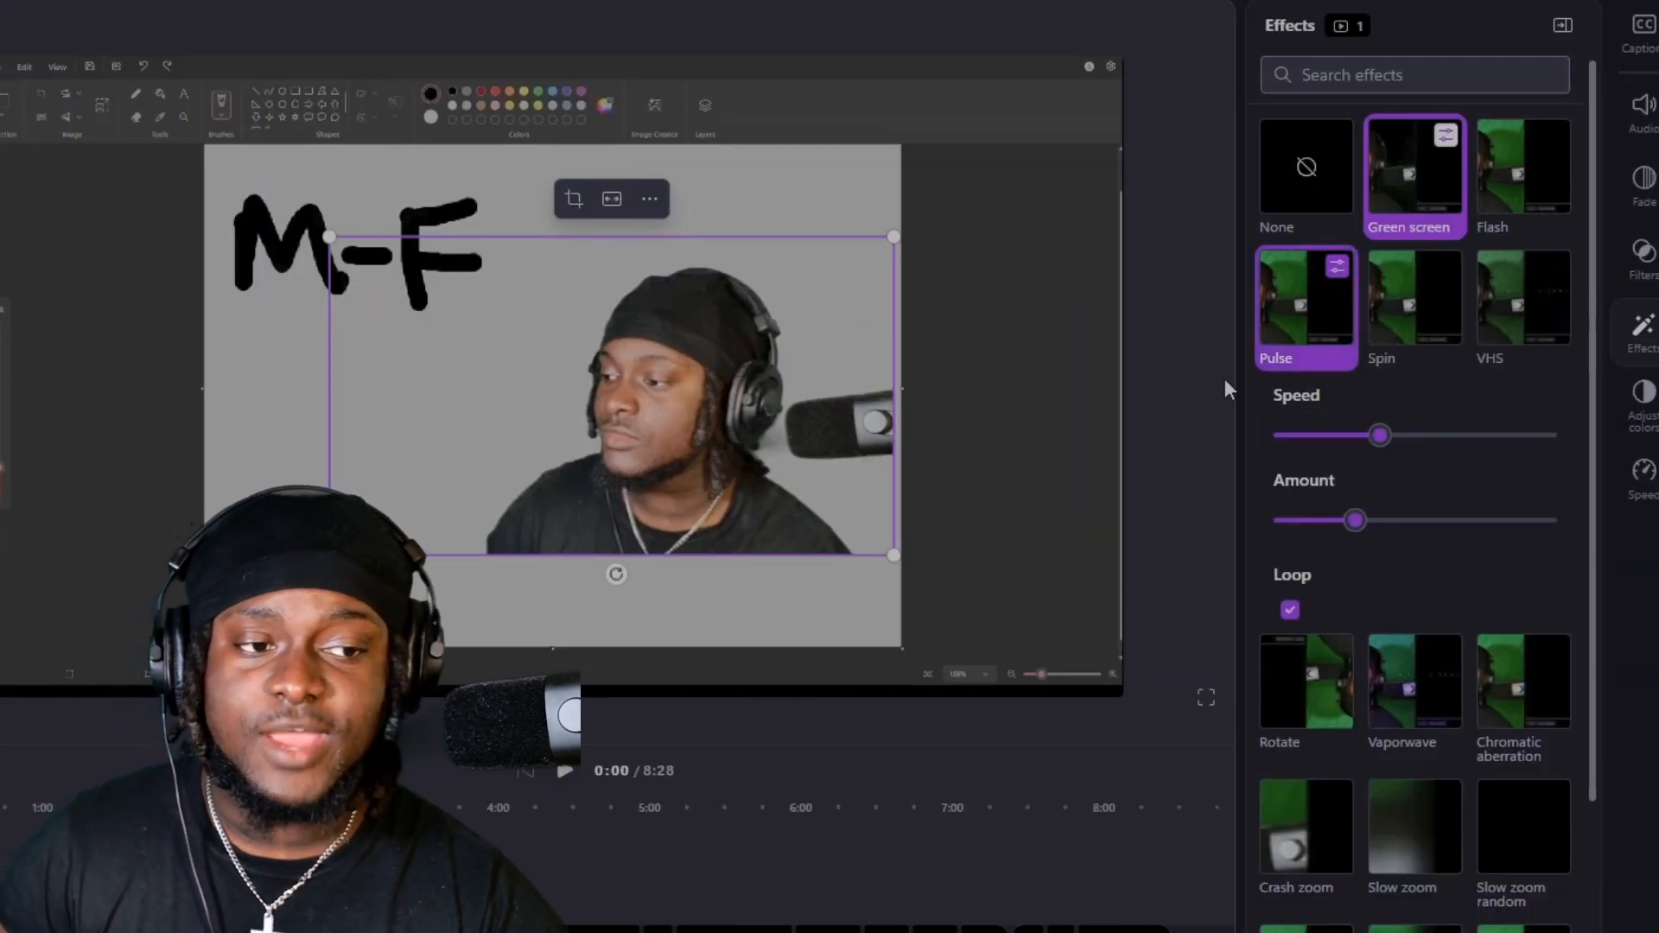
key("space")
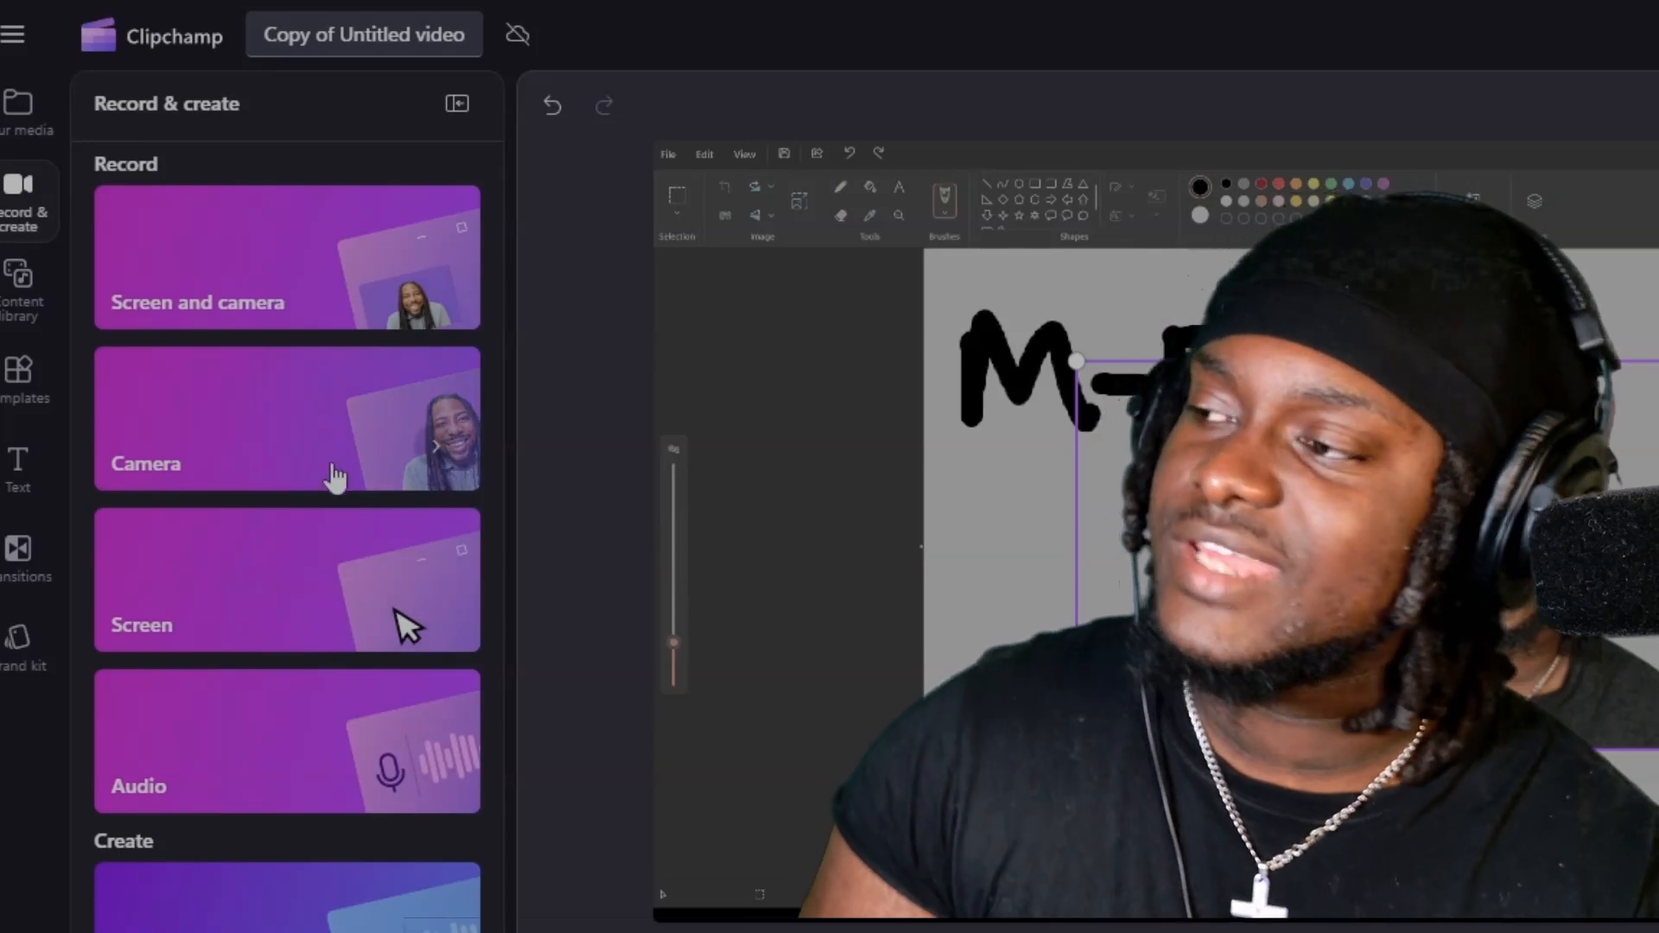
Add the Subscribe bar sticker from the content library on a new track at the timeline's start, and preview it from 0:00.
left_click(24, 313)
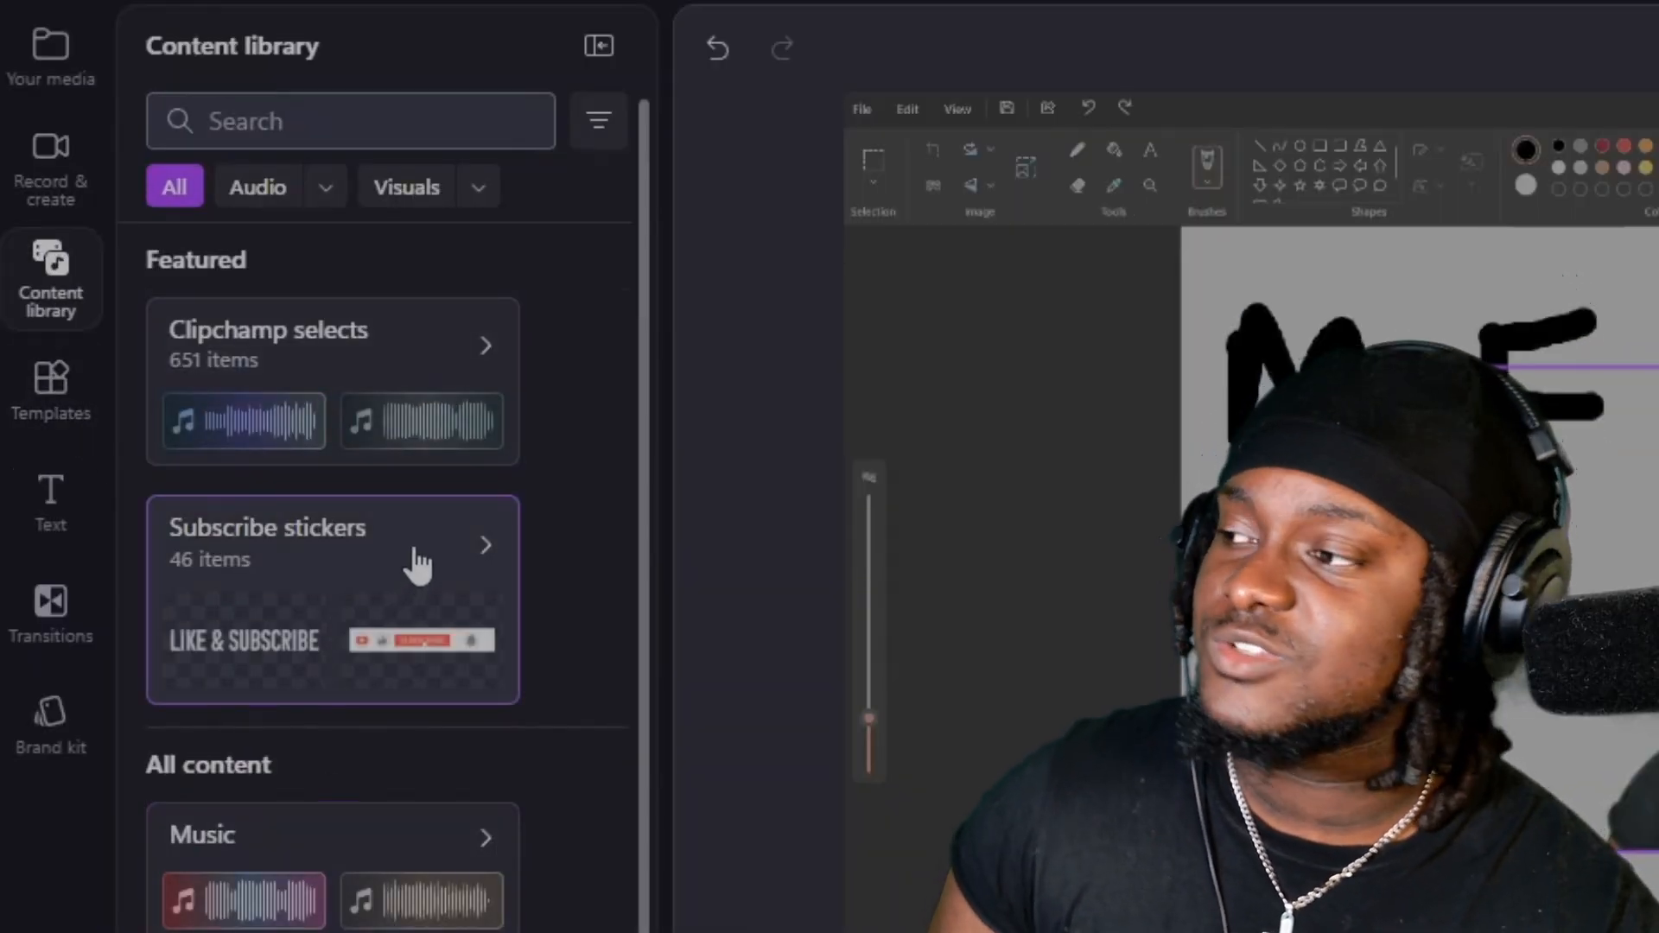
left_click(416, 577)
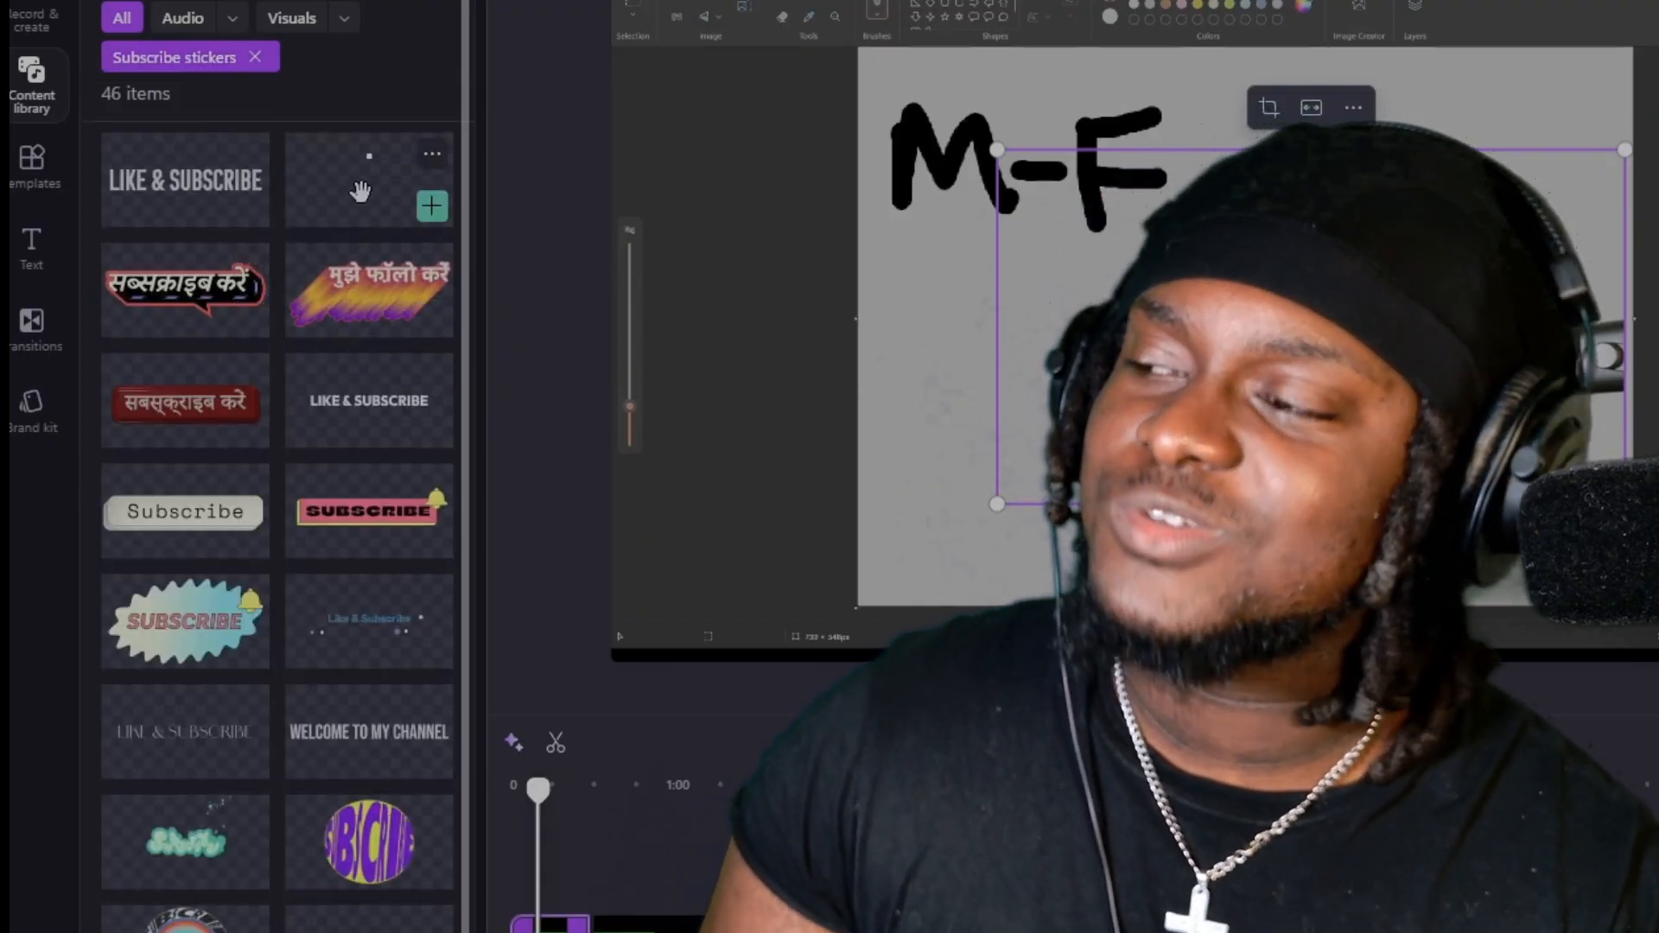
left_click_drag(359, 184, 573, 932)
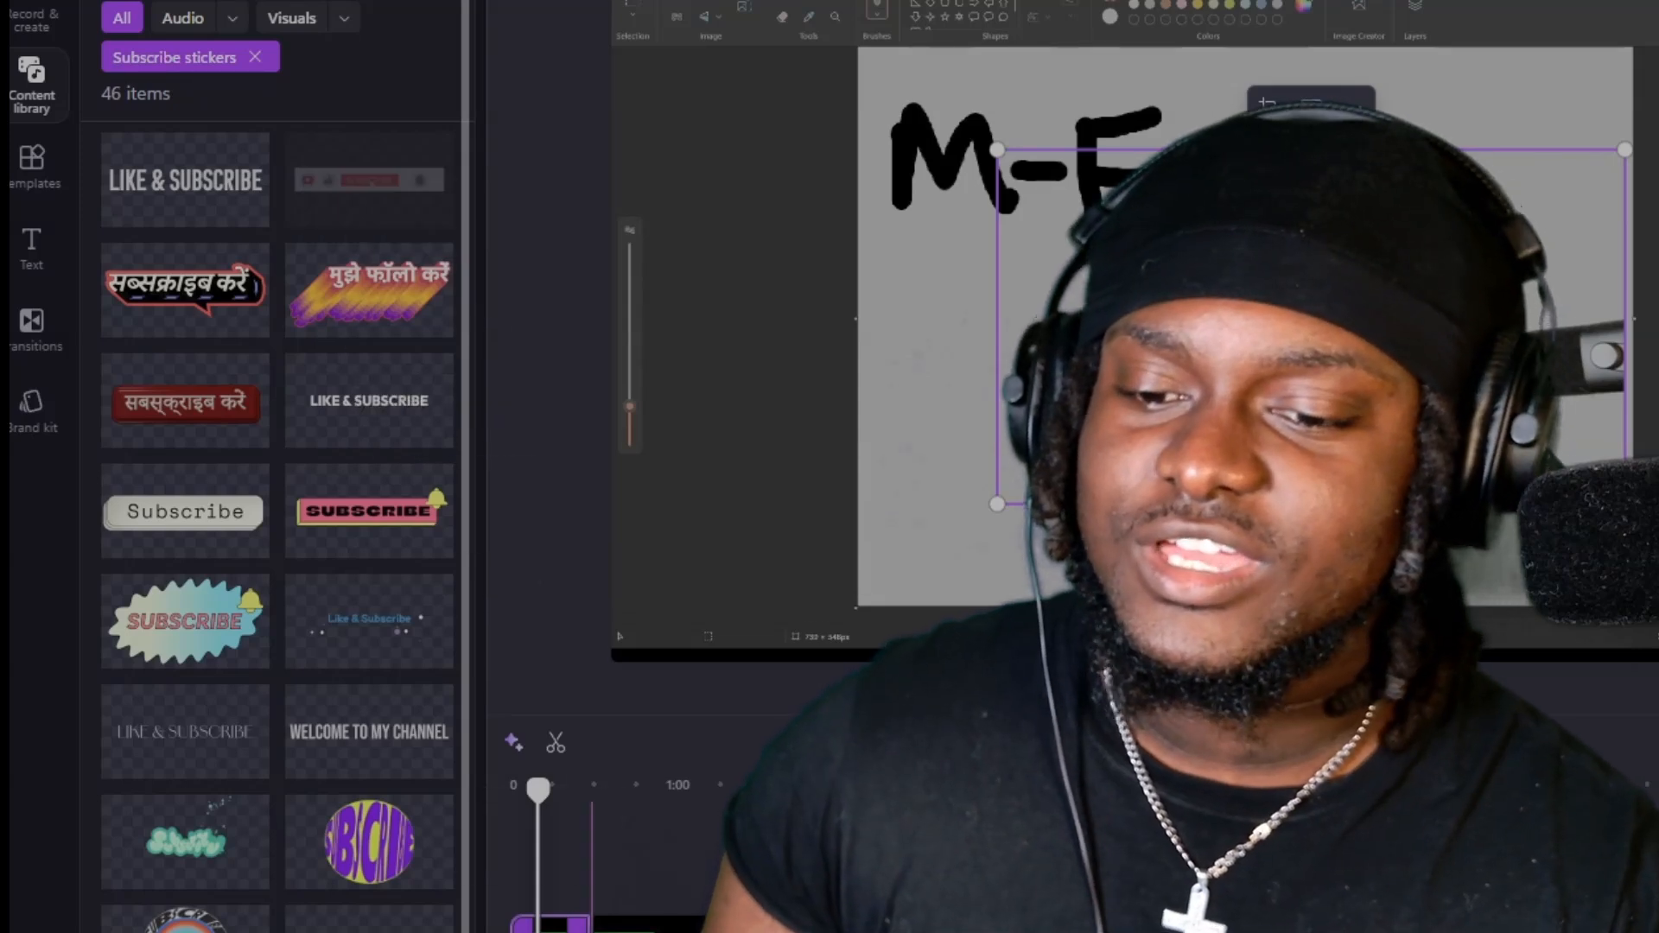
left_click_drag(101, 834, 93, 811)
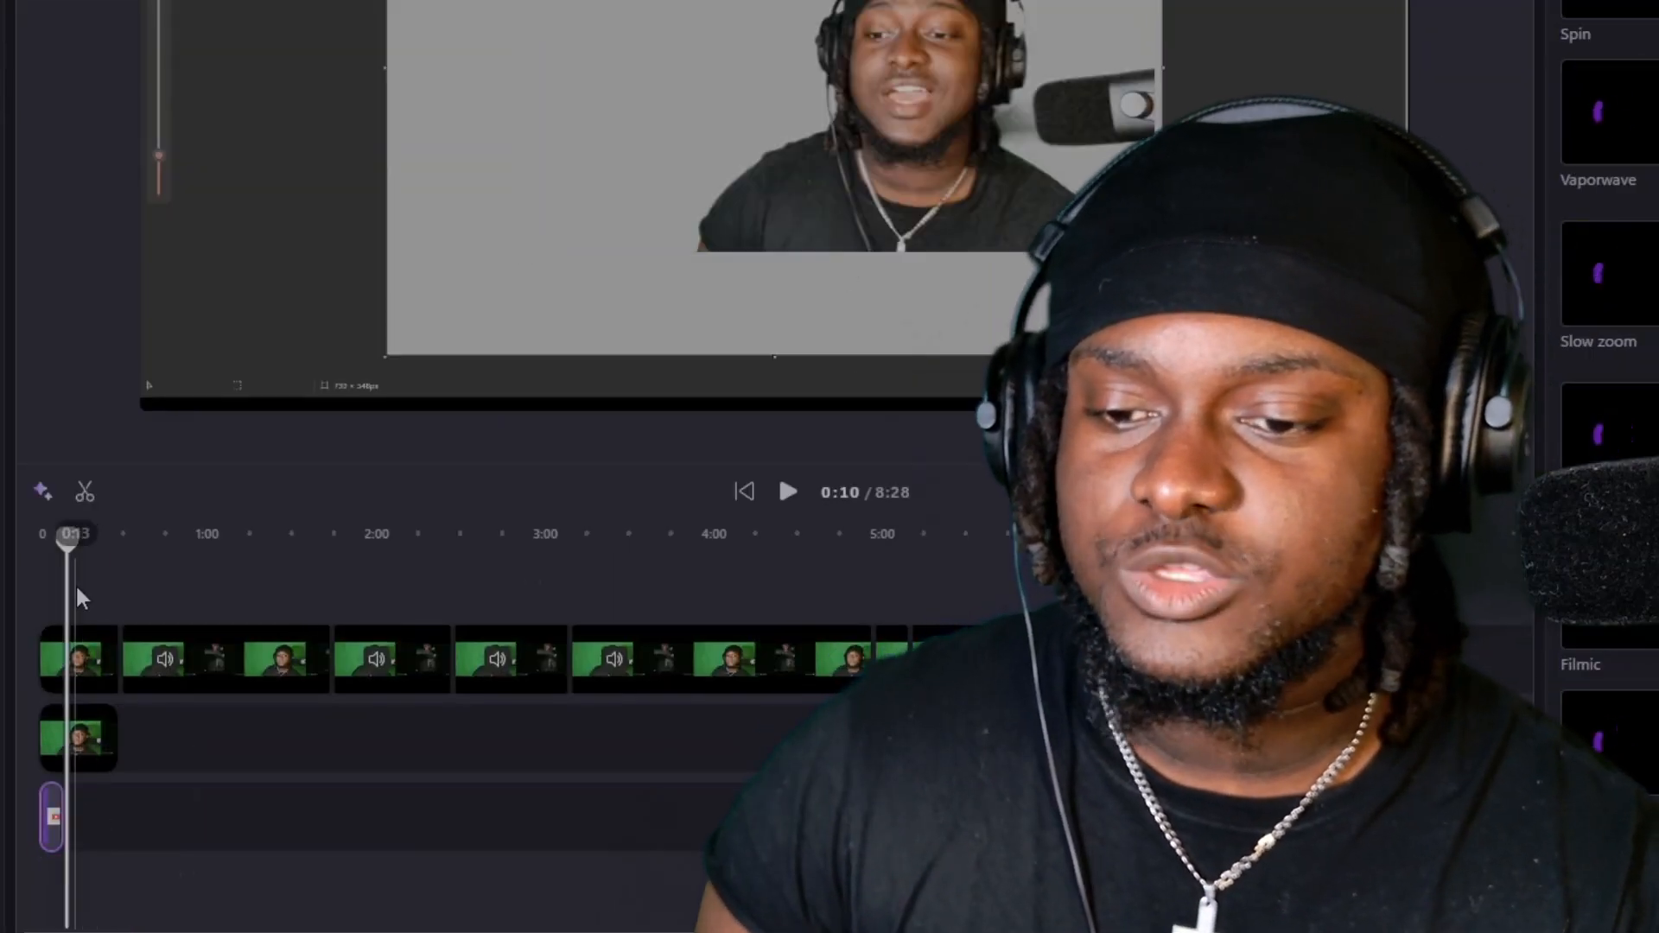
left_click_drag(63, 543, 38, 538)
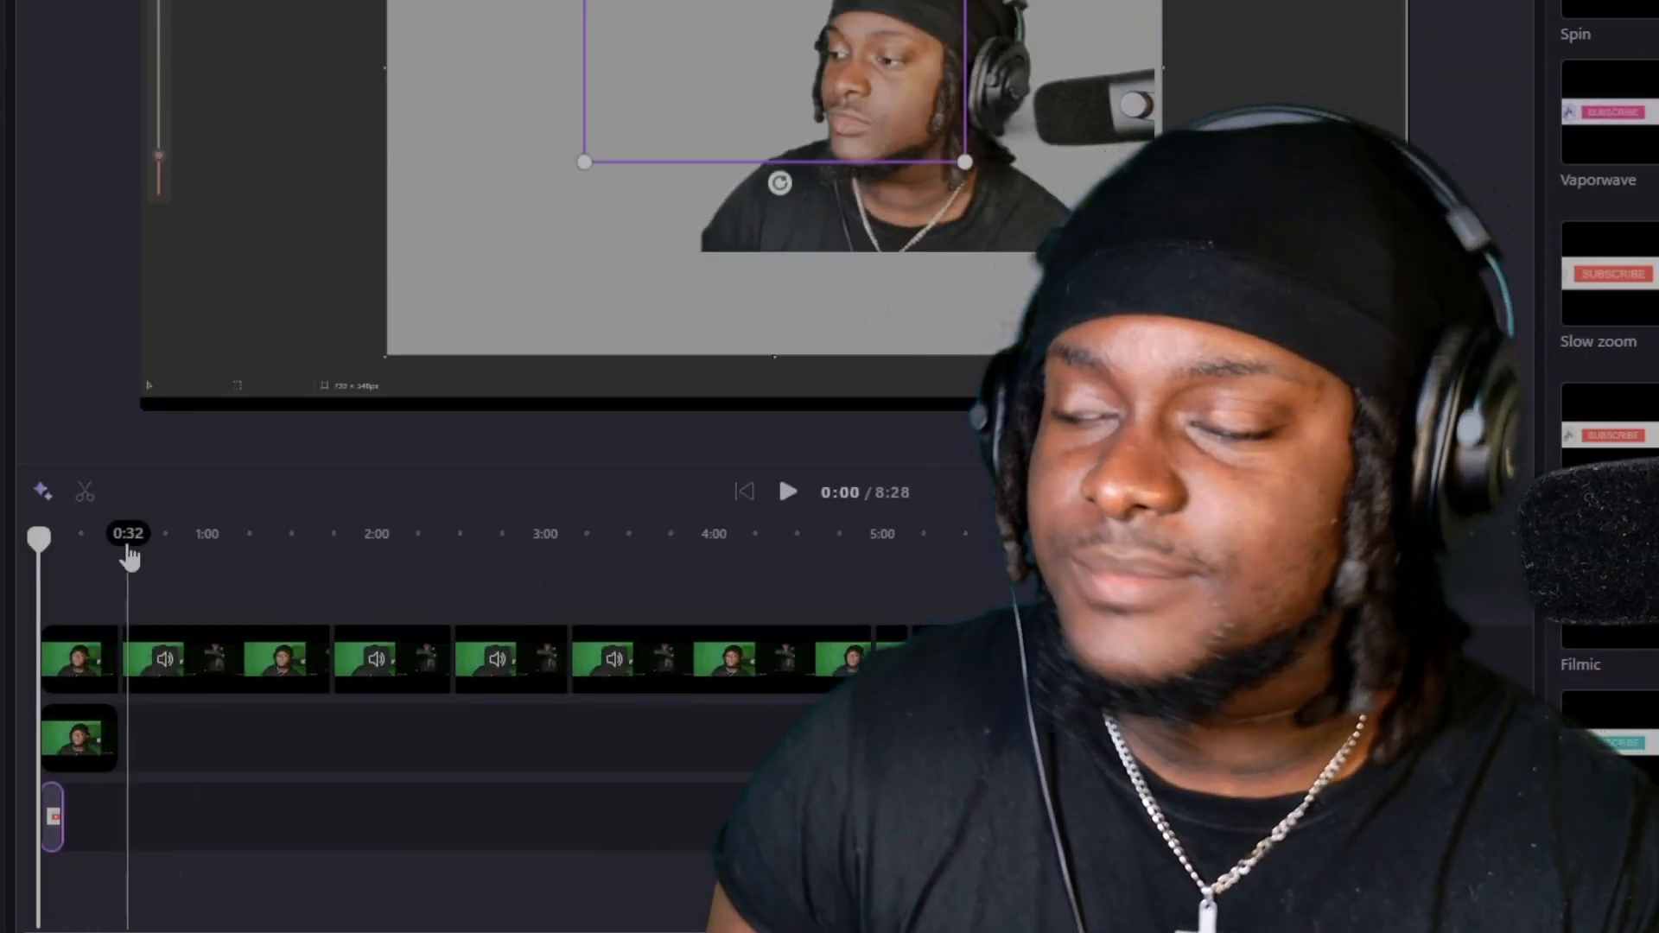
key("space")
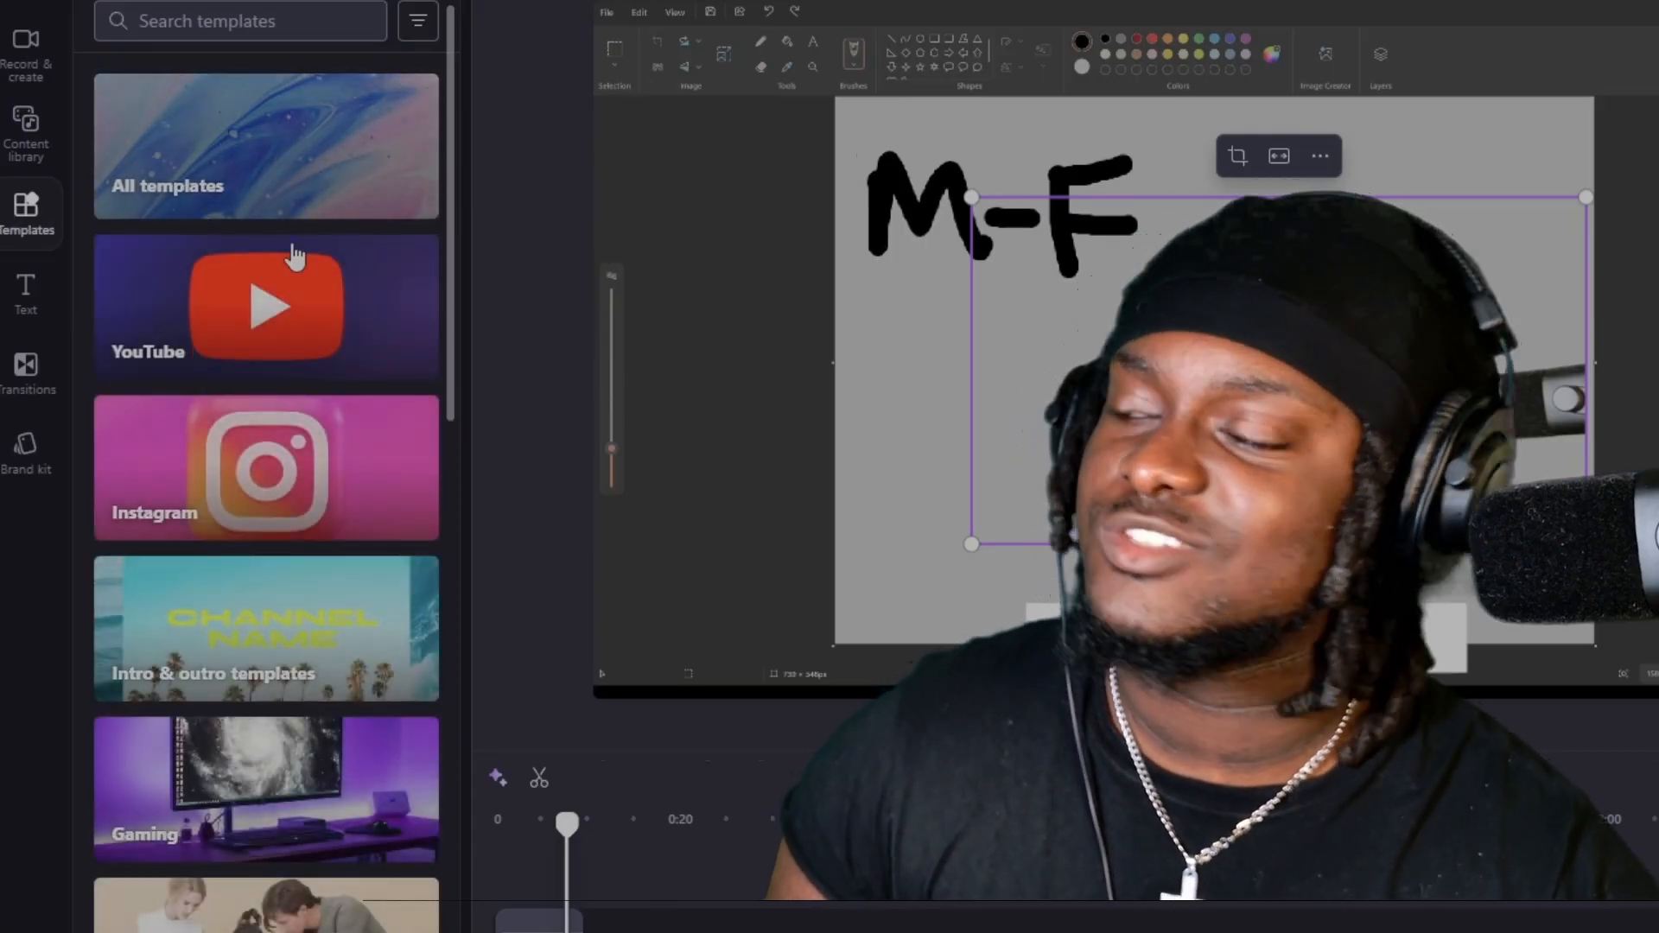
Browse the Gaming and YouTube template collections, looking over the available intro and outro templates.
left_click(307, 814)
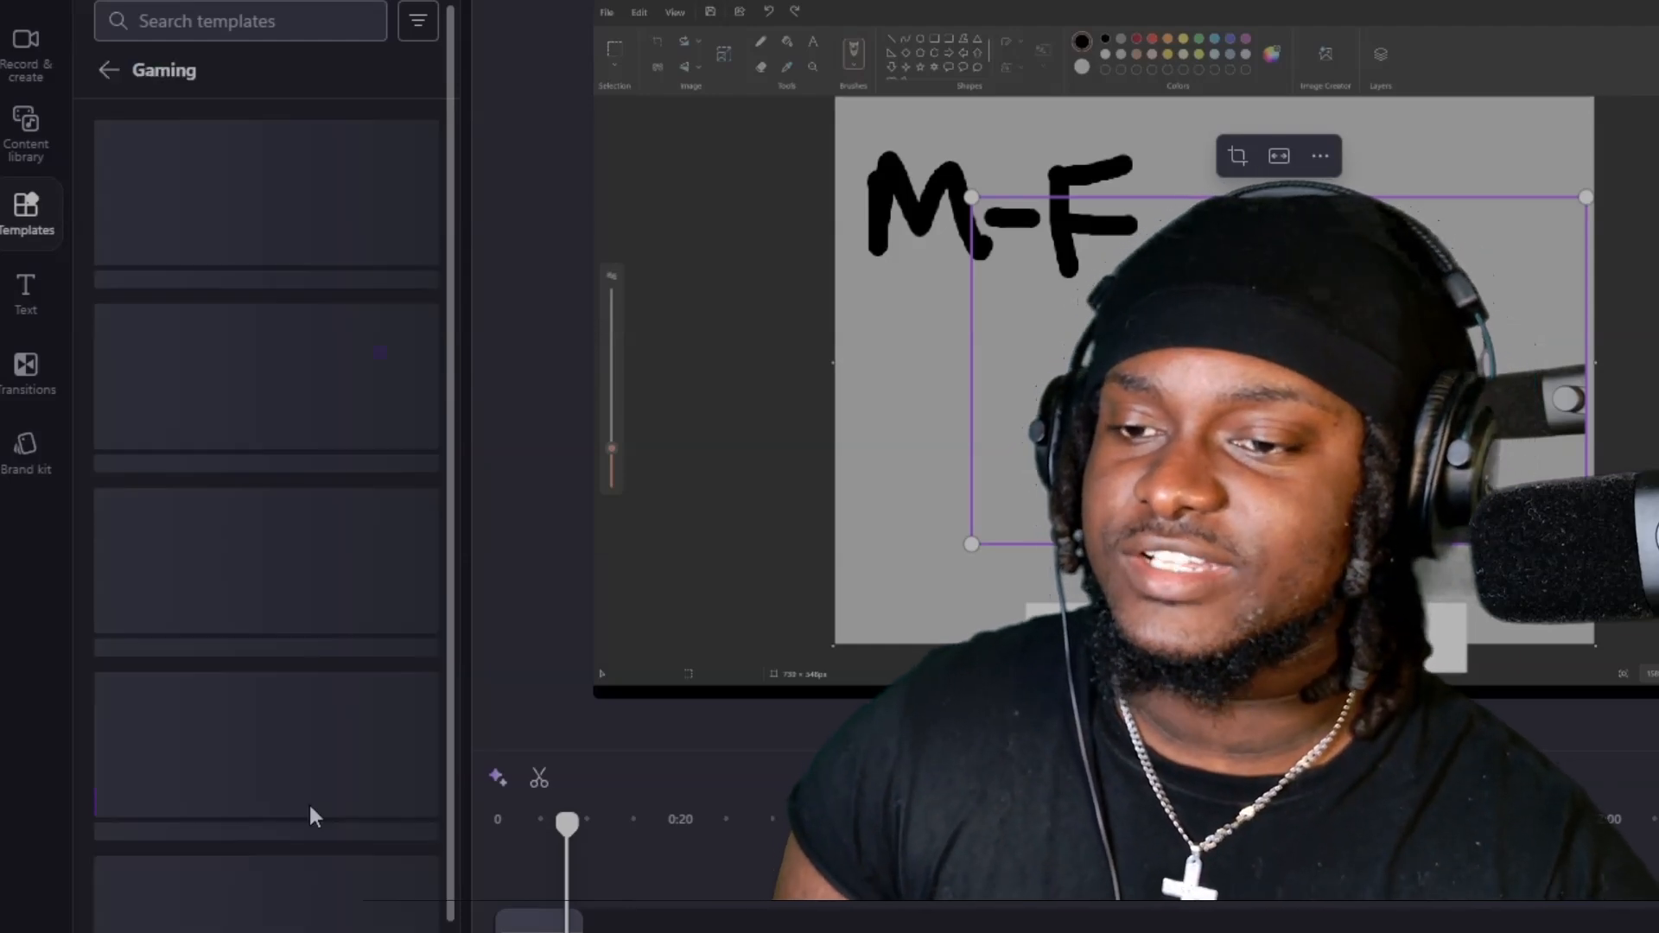
left_click(110, 71)
left_click(238, 356)
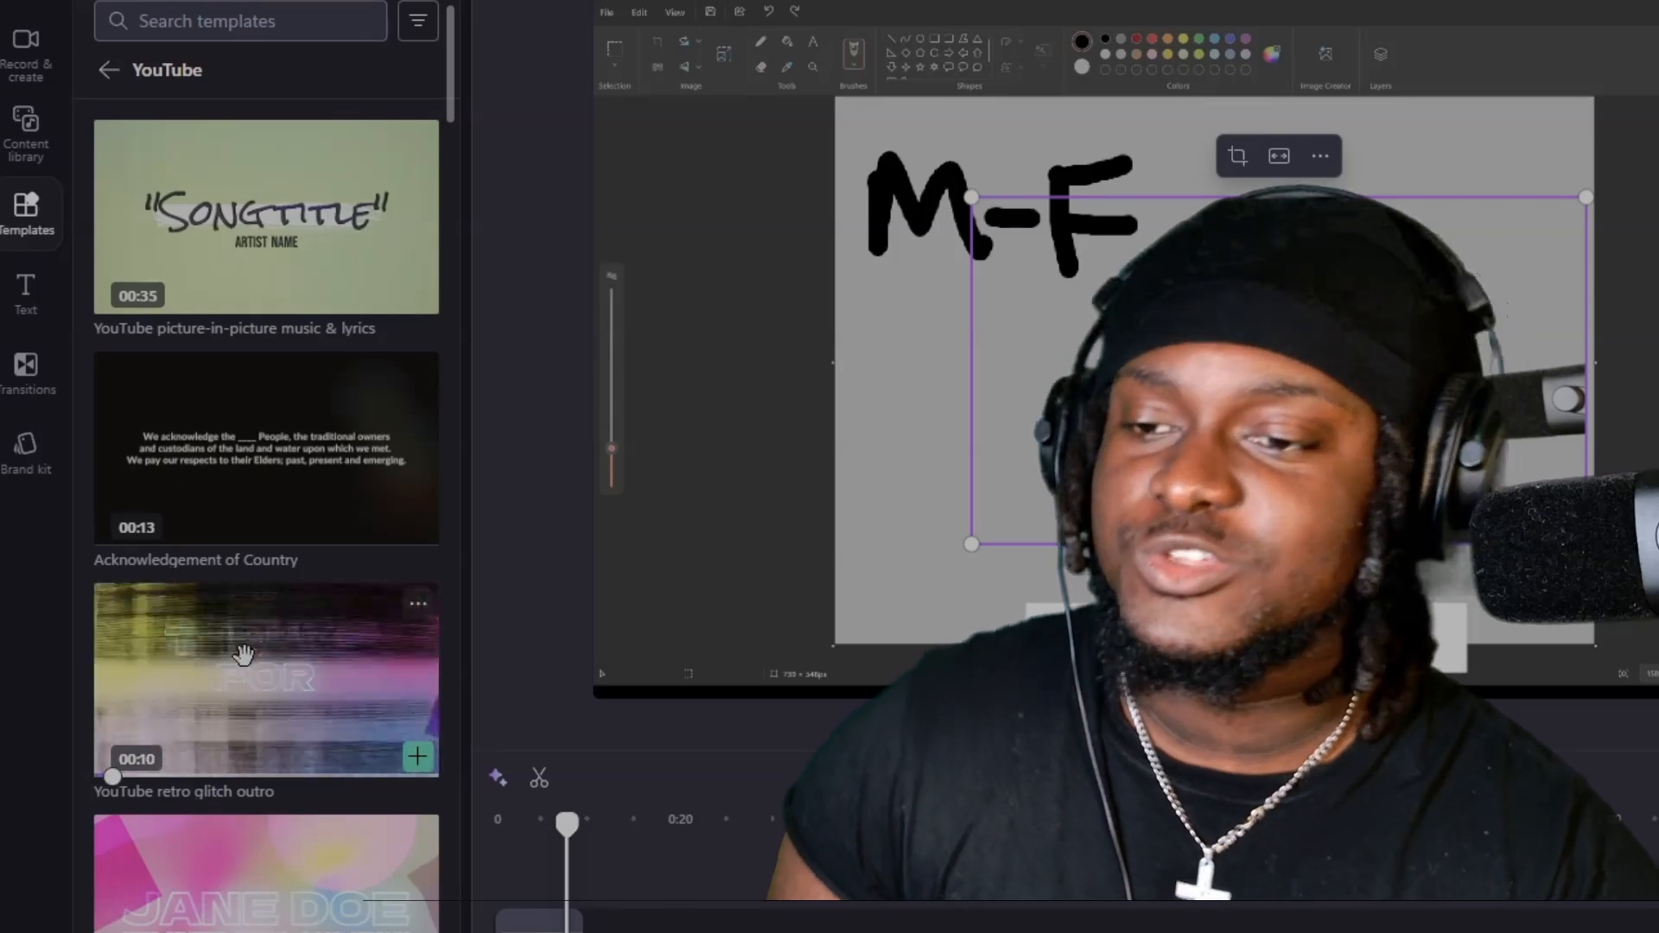
scroll(252, 619, "down", 5)
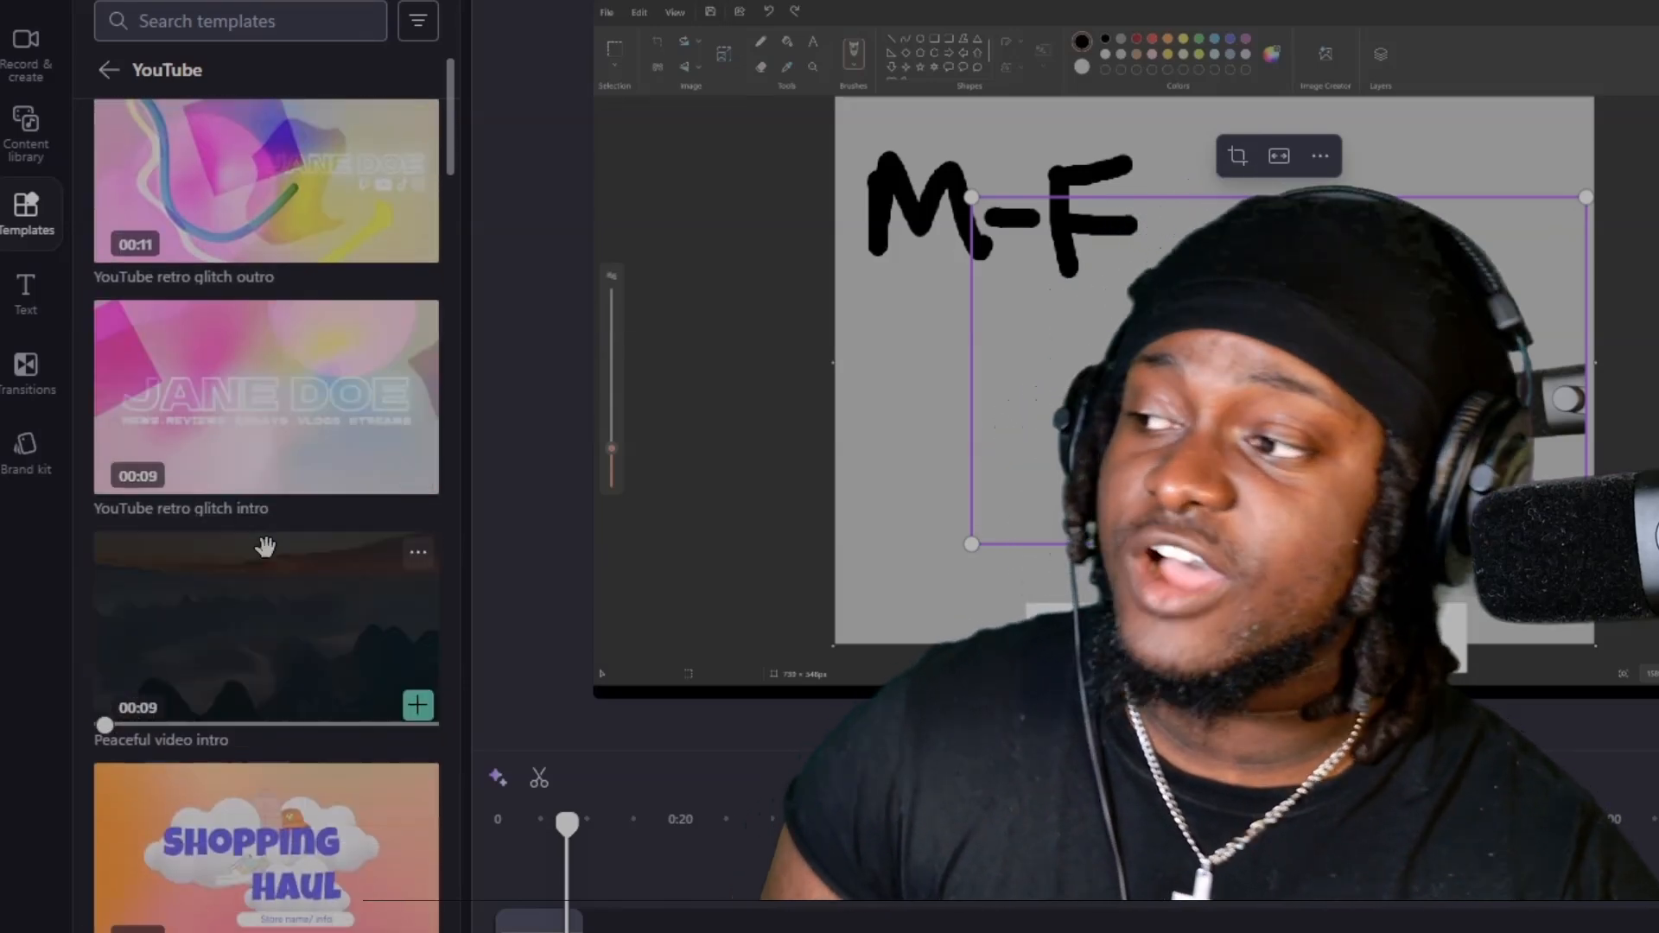
scroll(259, 541, "down", 3)
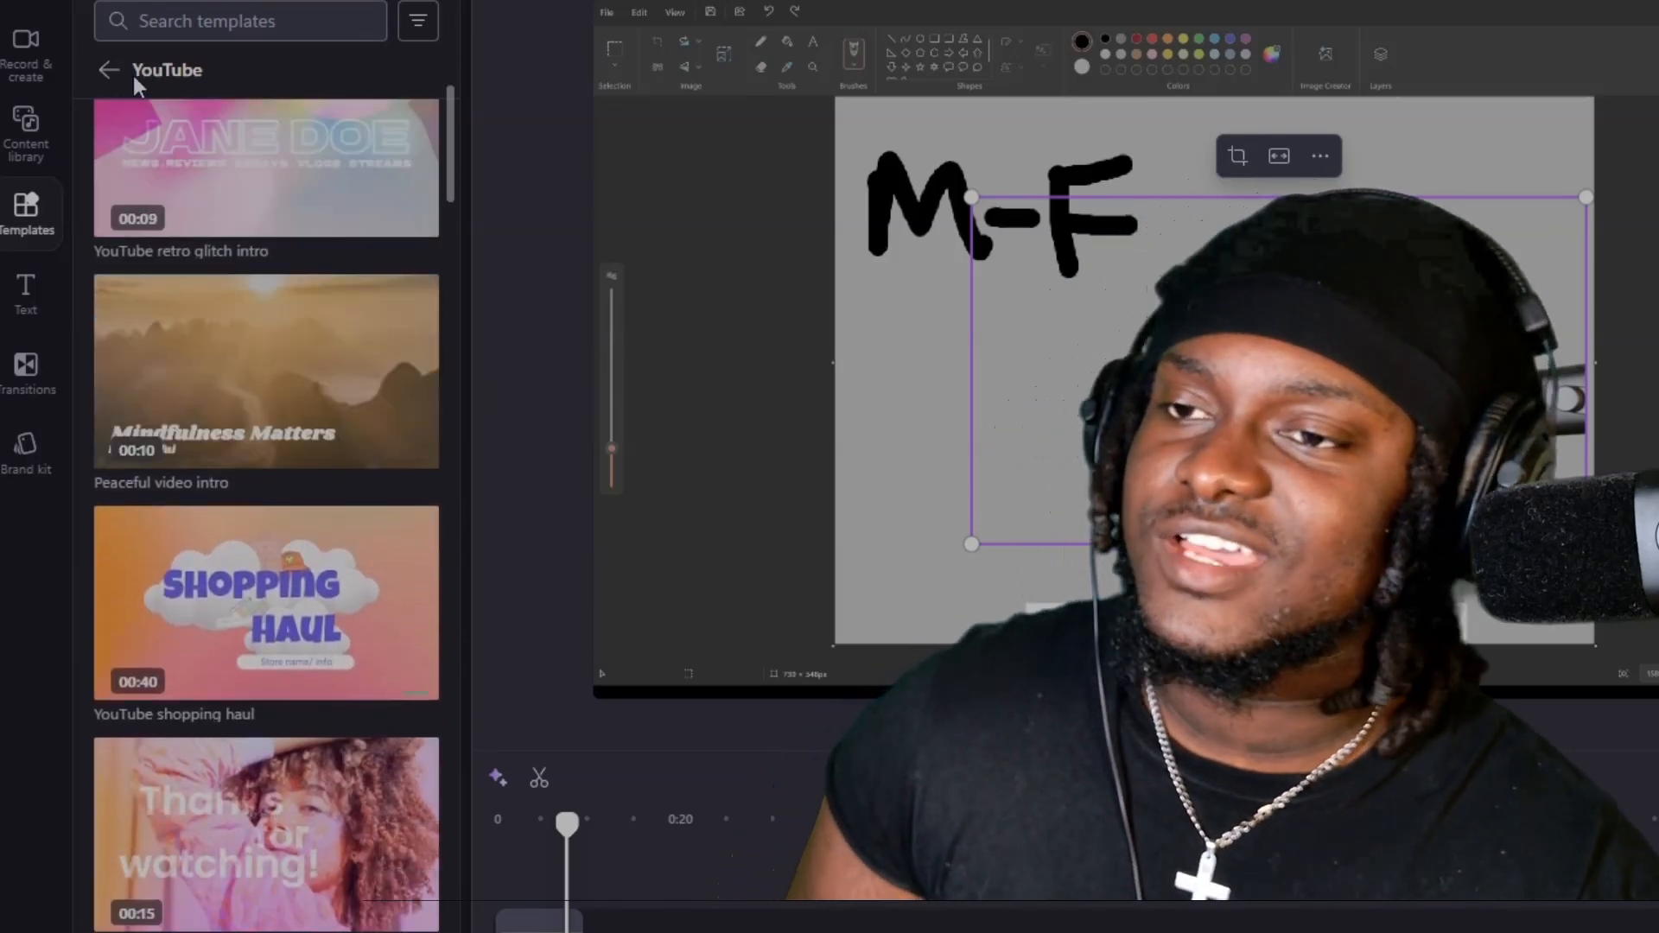
left_click(109, 74)
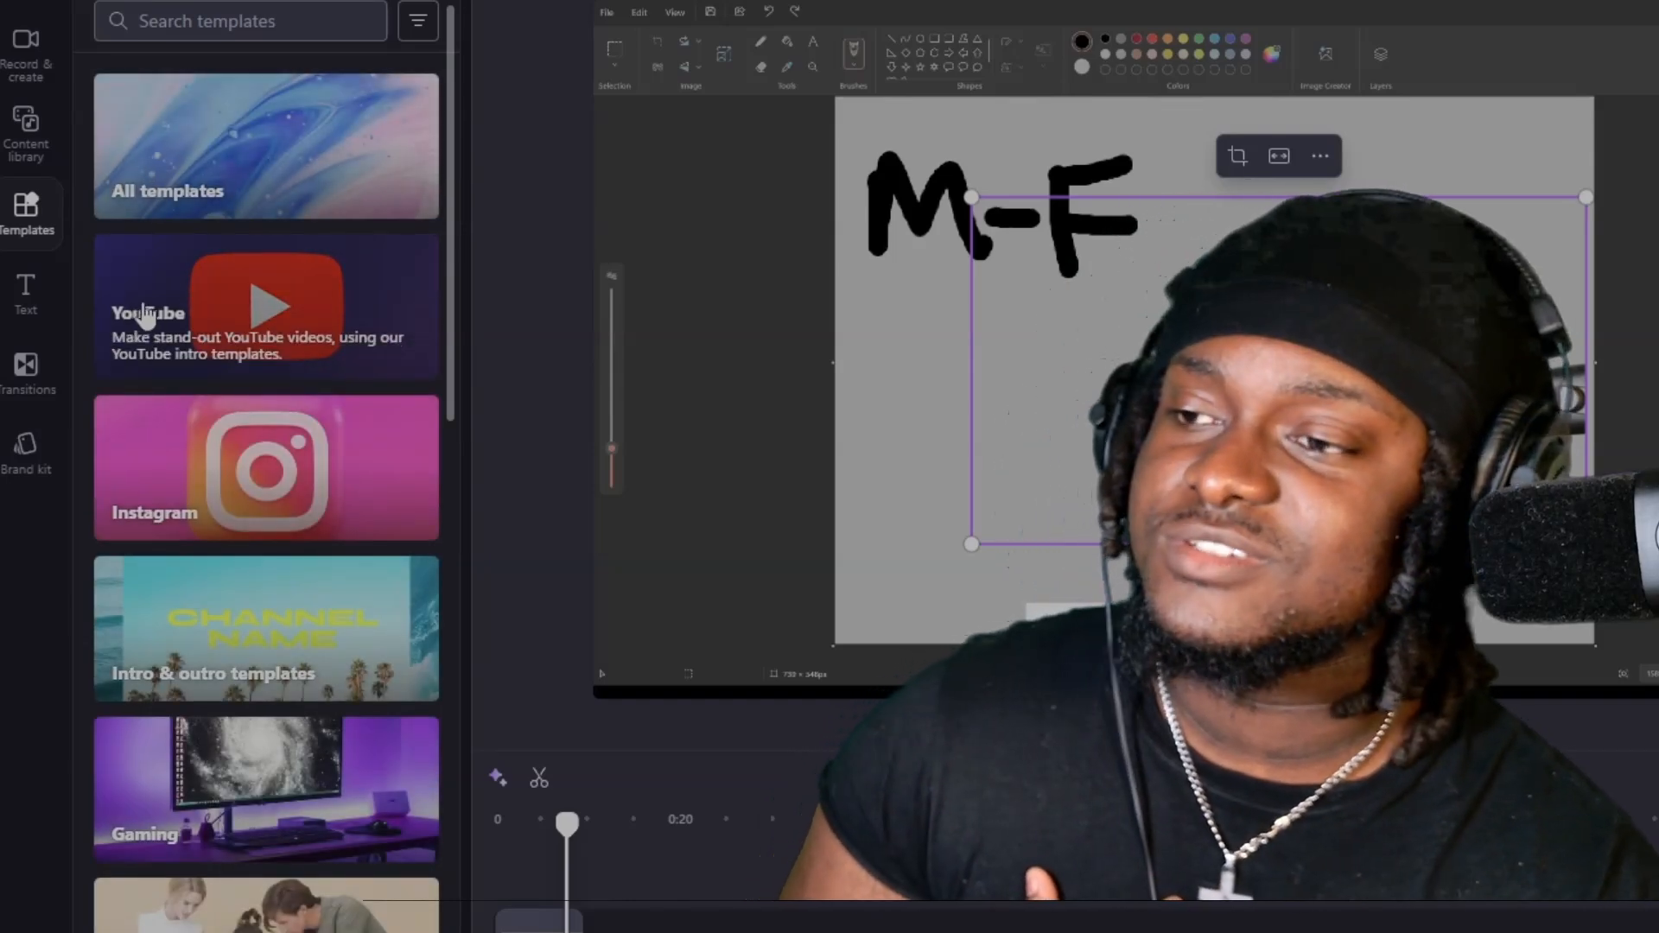
left_click(151, 320)
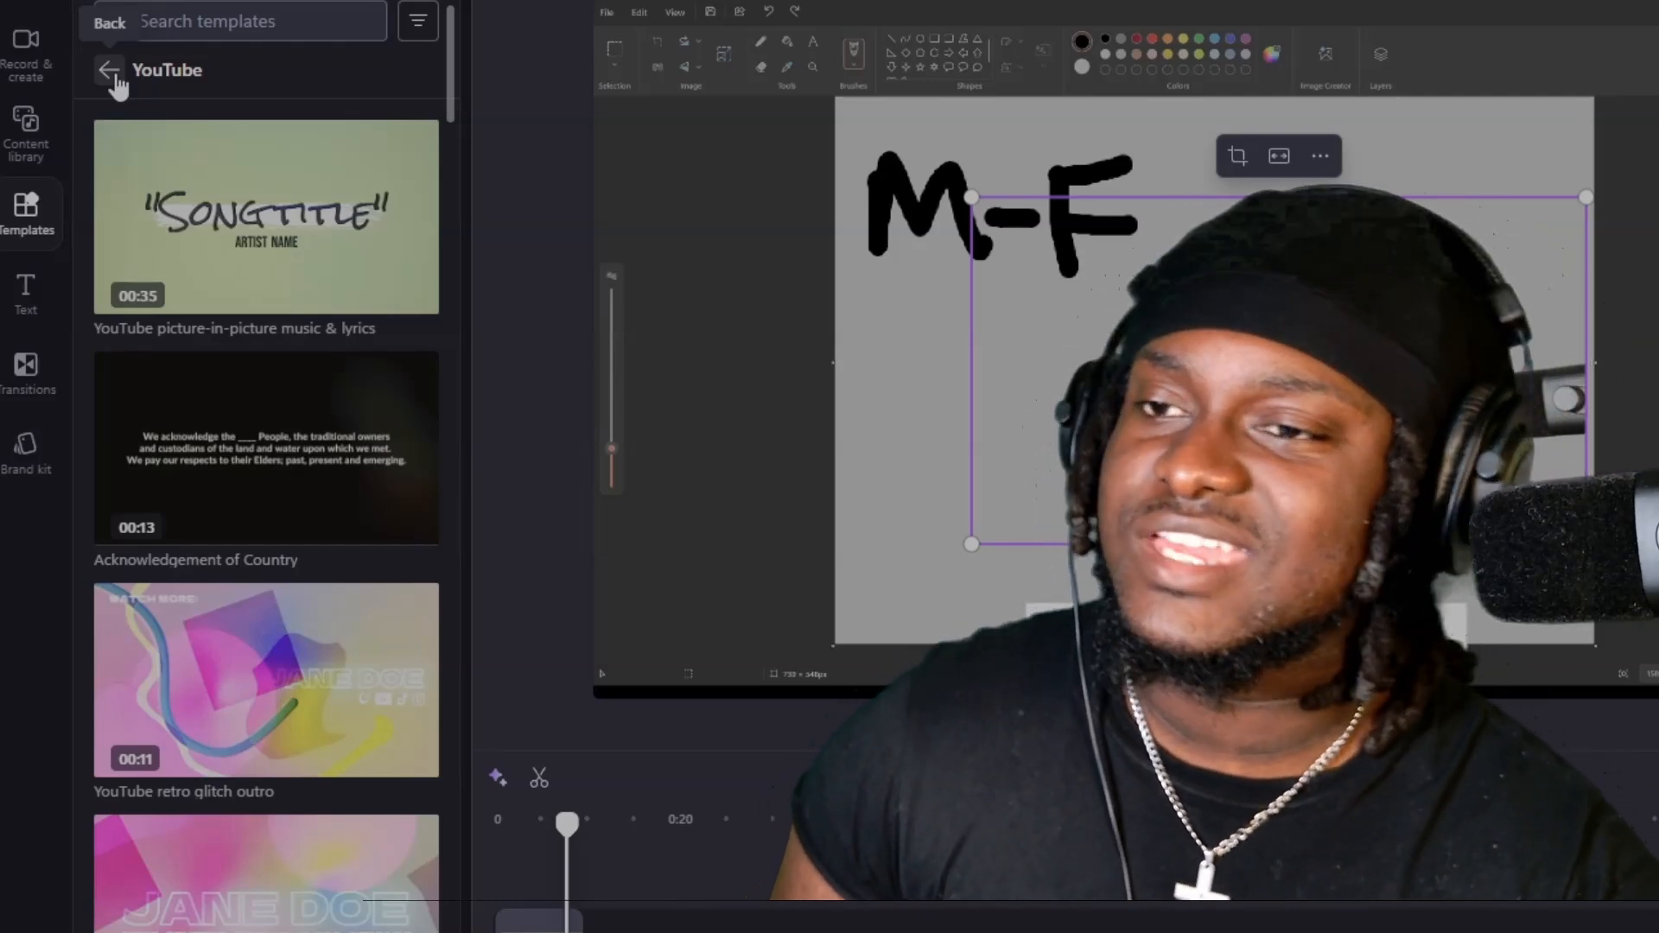
left_click(109, 71)
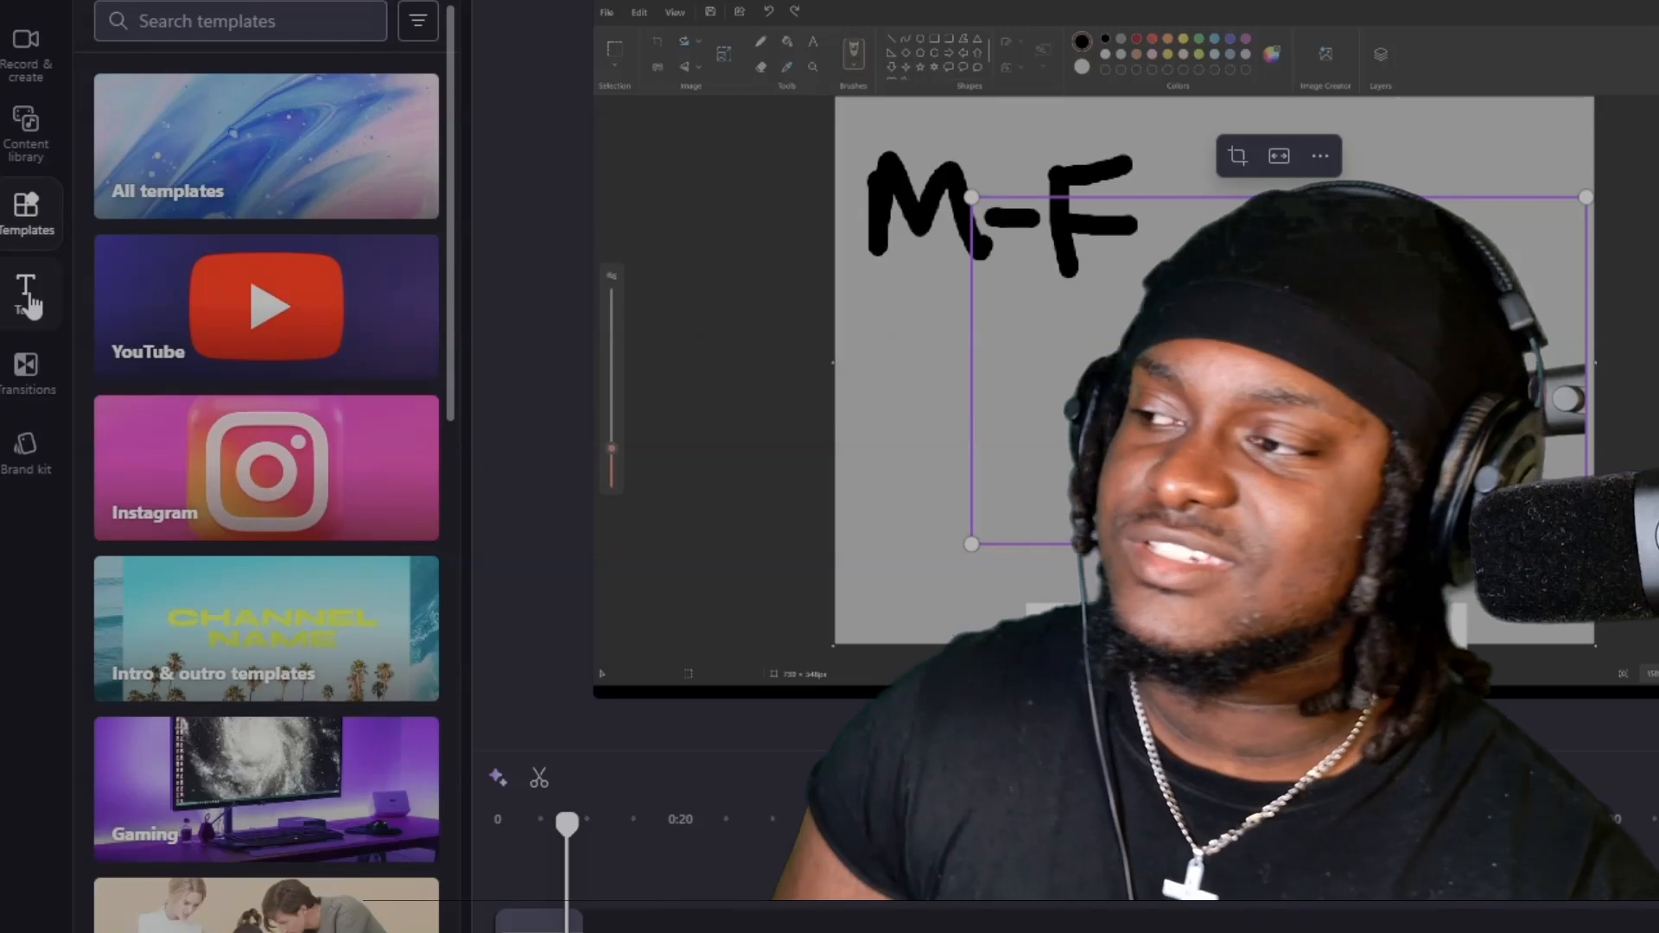
Look through the available plain text, text style and title presets.
left_click(30, 302)
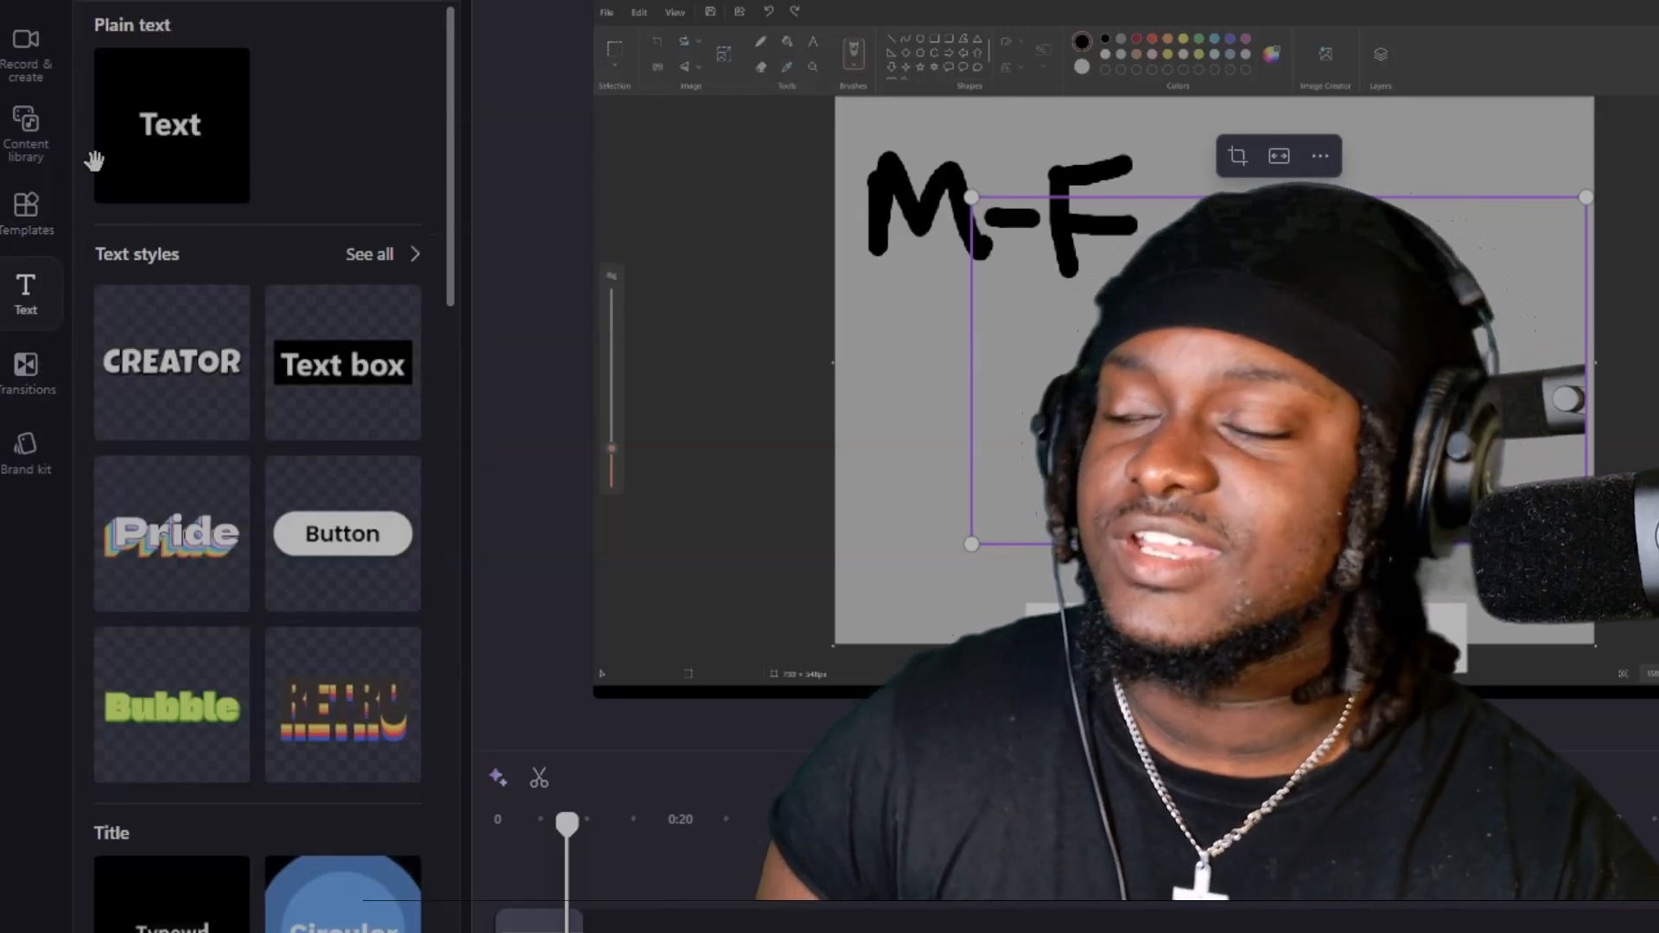
scroll(204, 173, "down", 10)
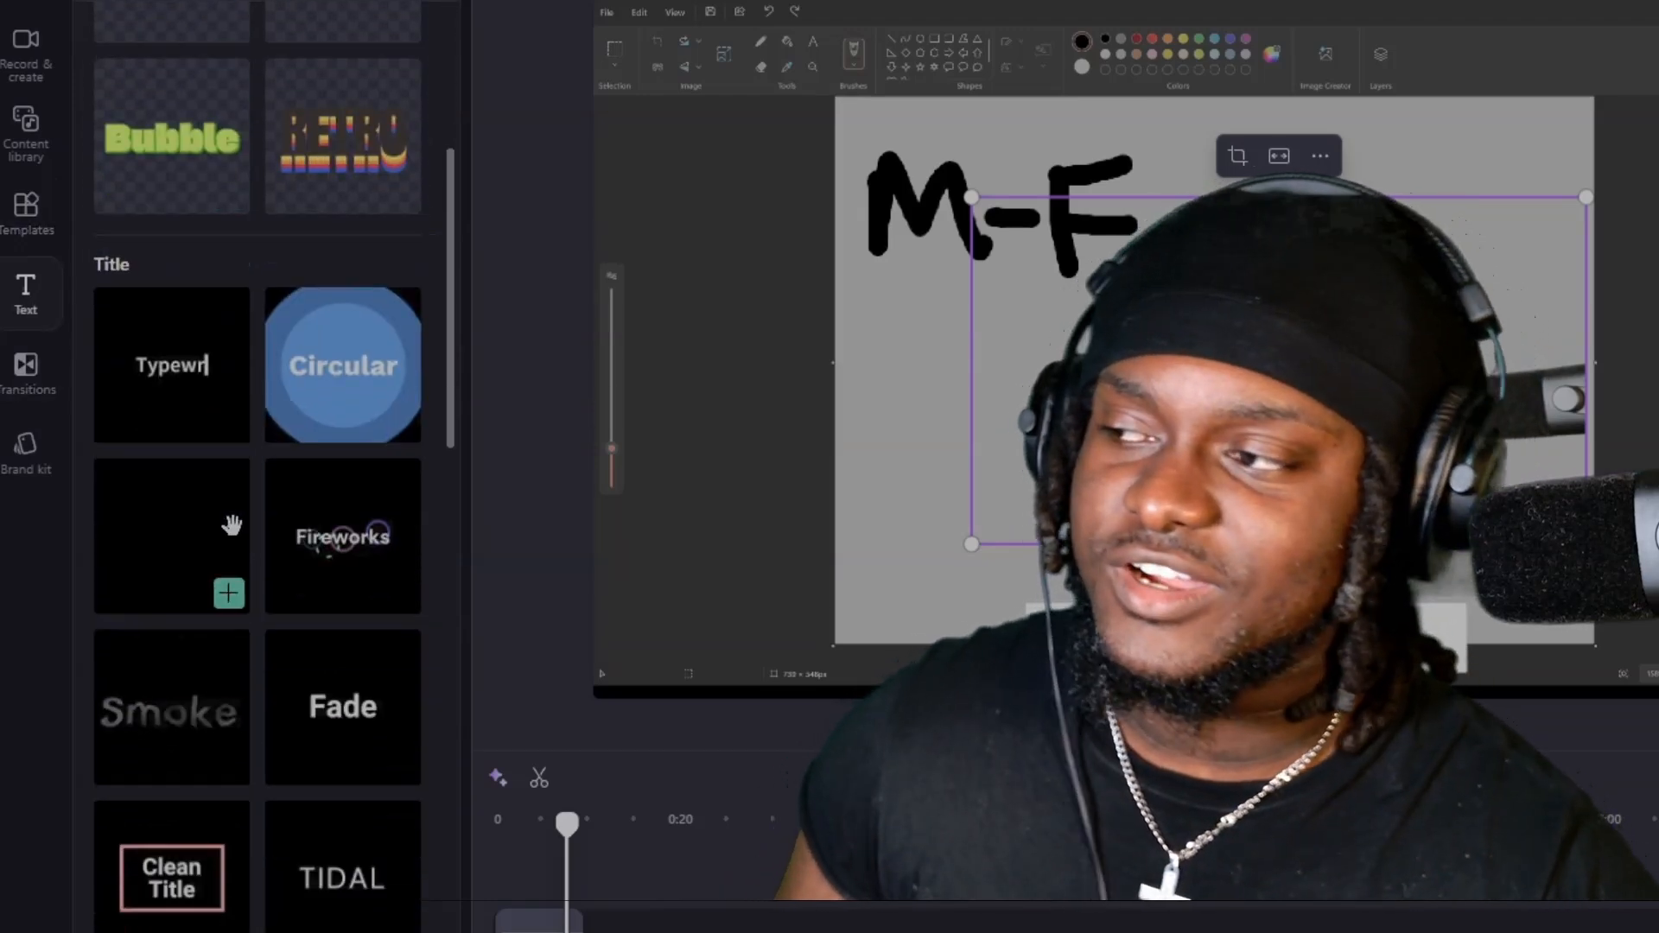
scroll(231, 515, "up", 8)
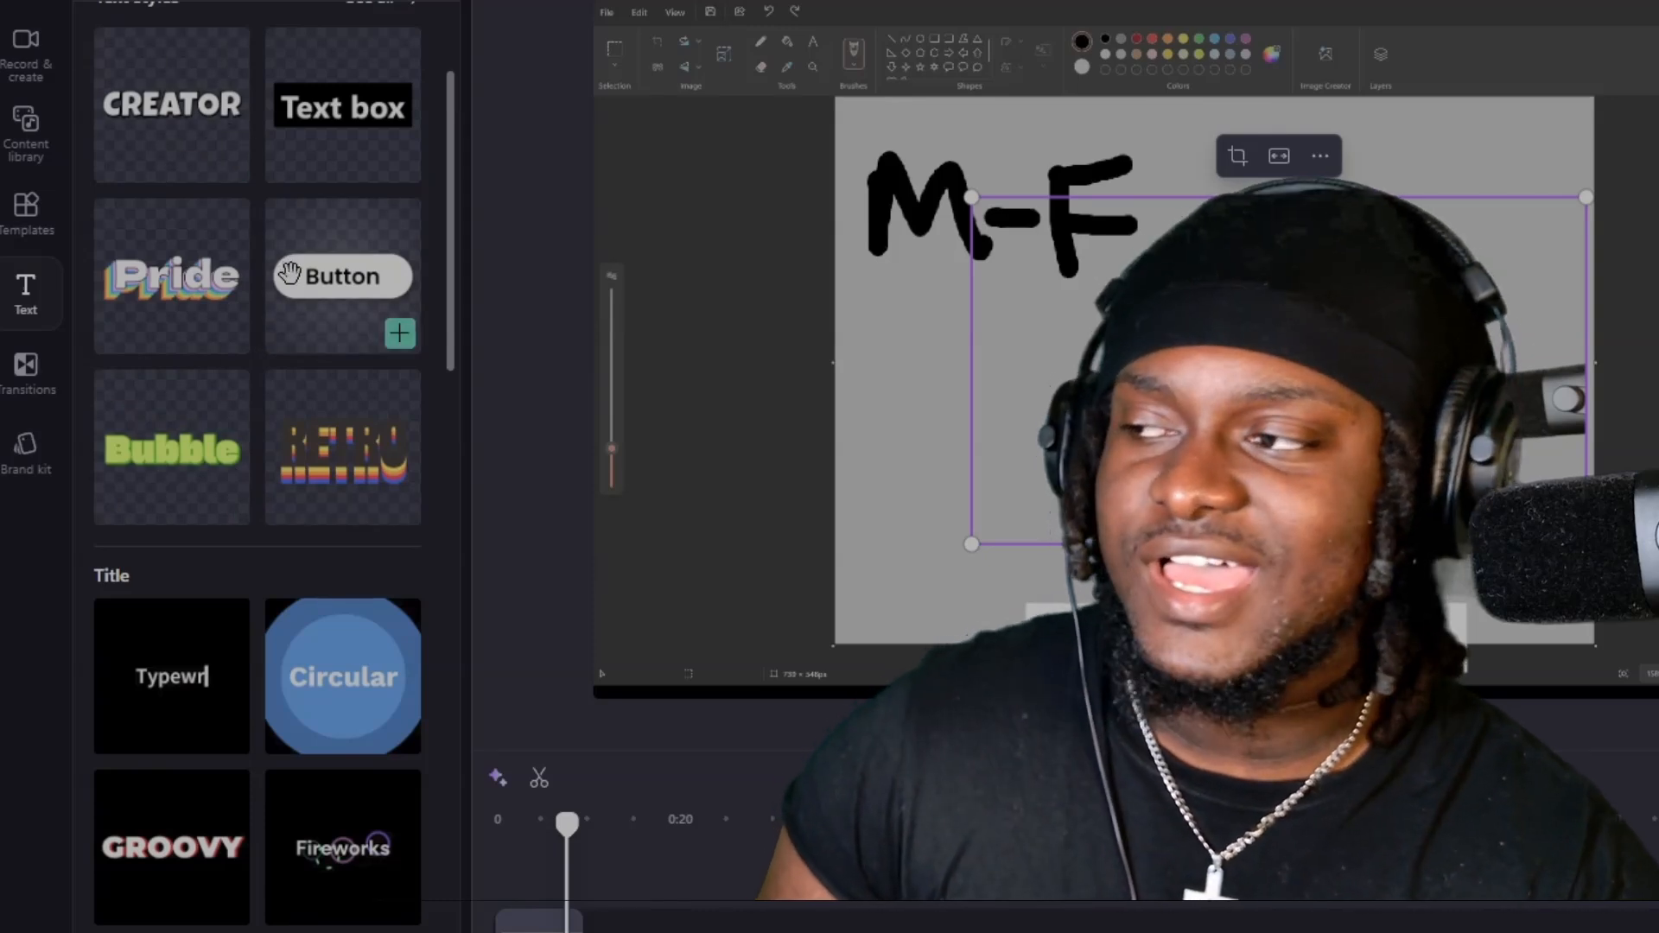
scroll(271, 333, "down", 6)
scroll(192, 167, "down", 5)
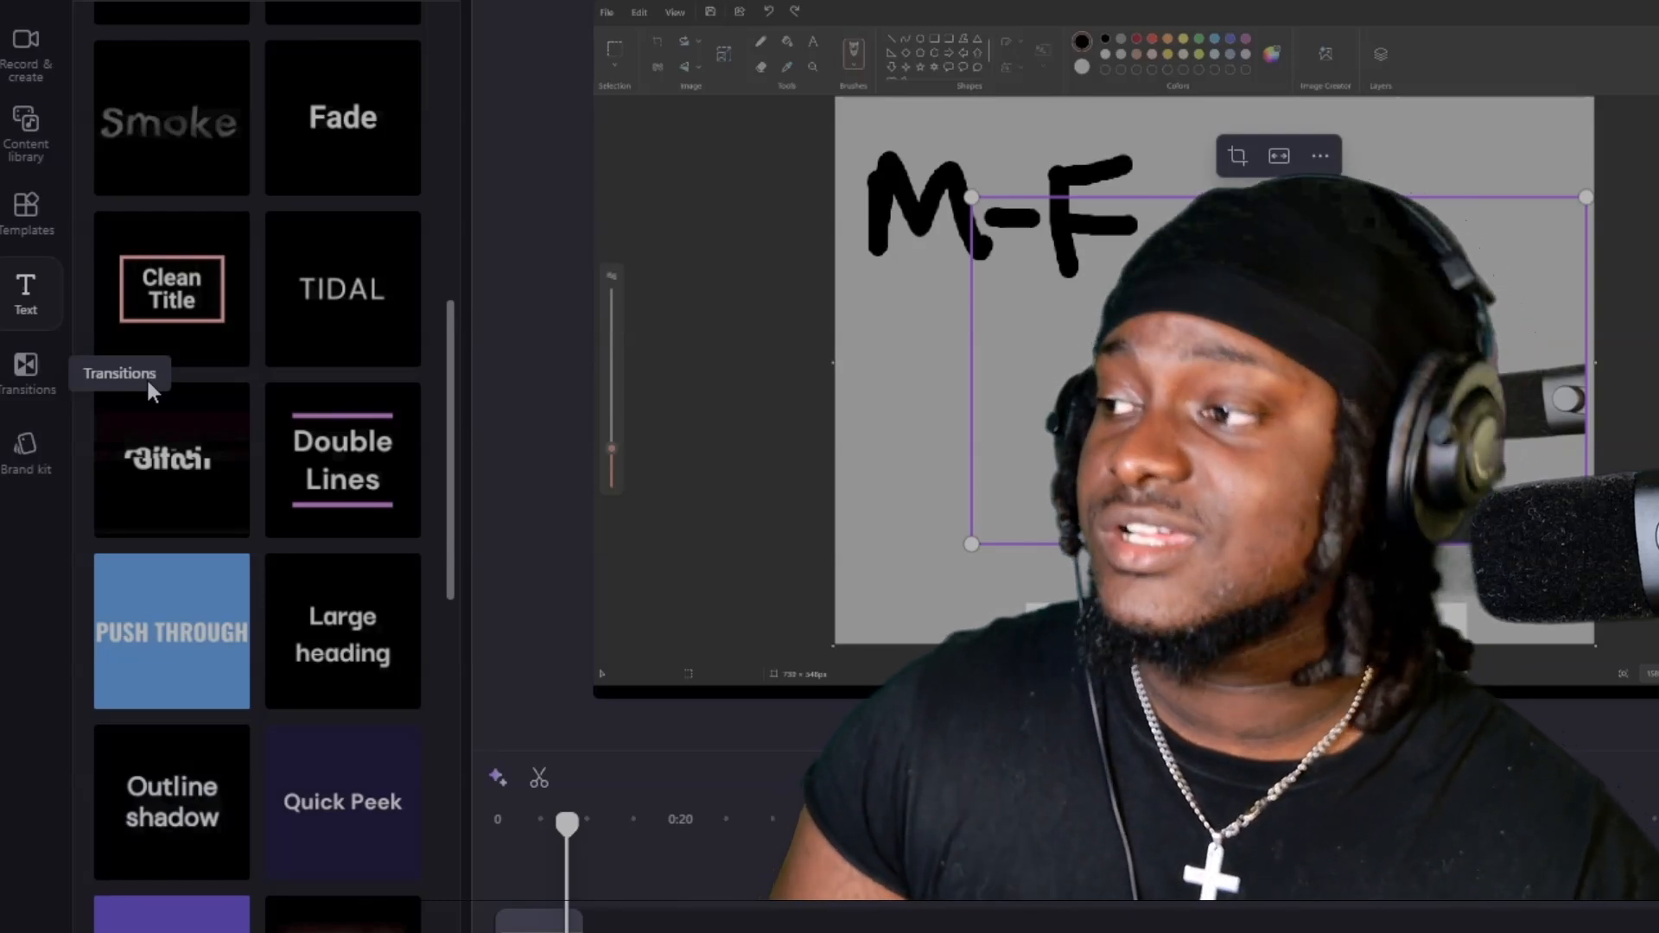
scroll(433, 480, "up", 5)
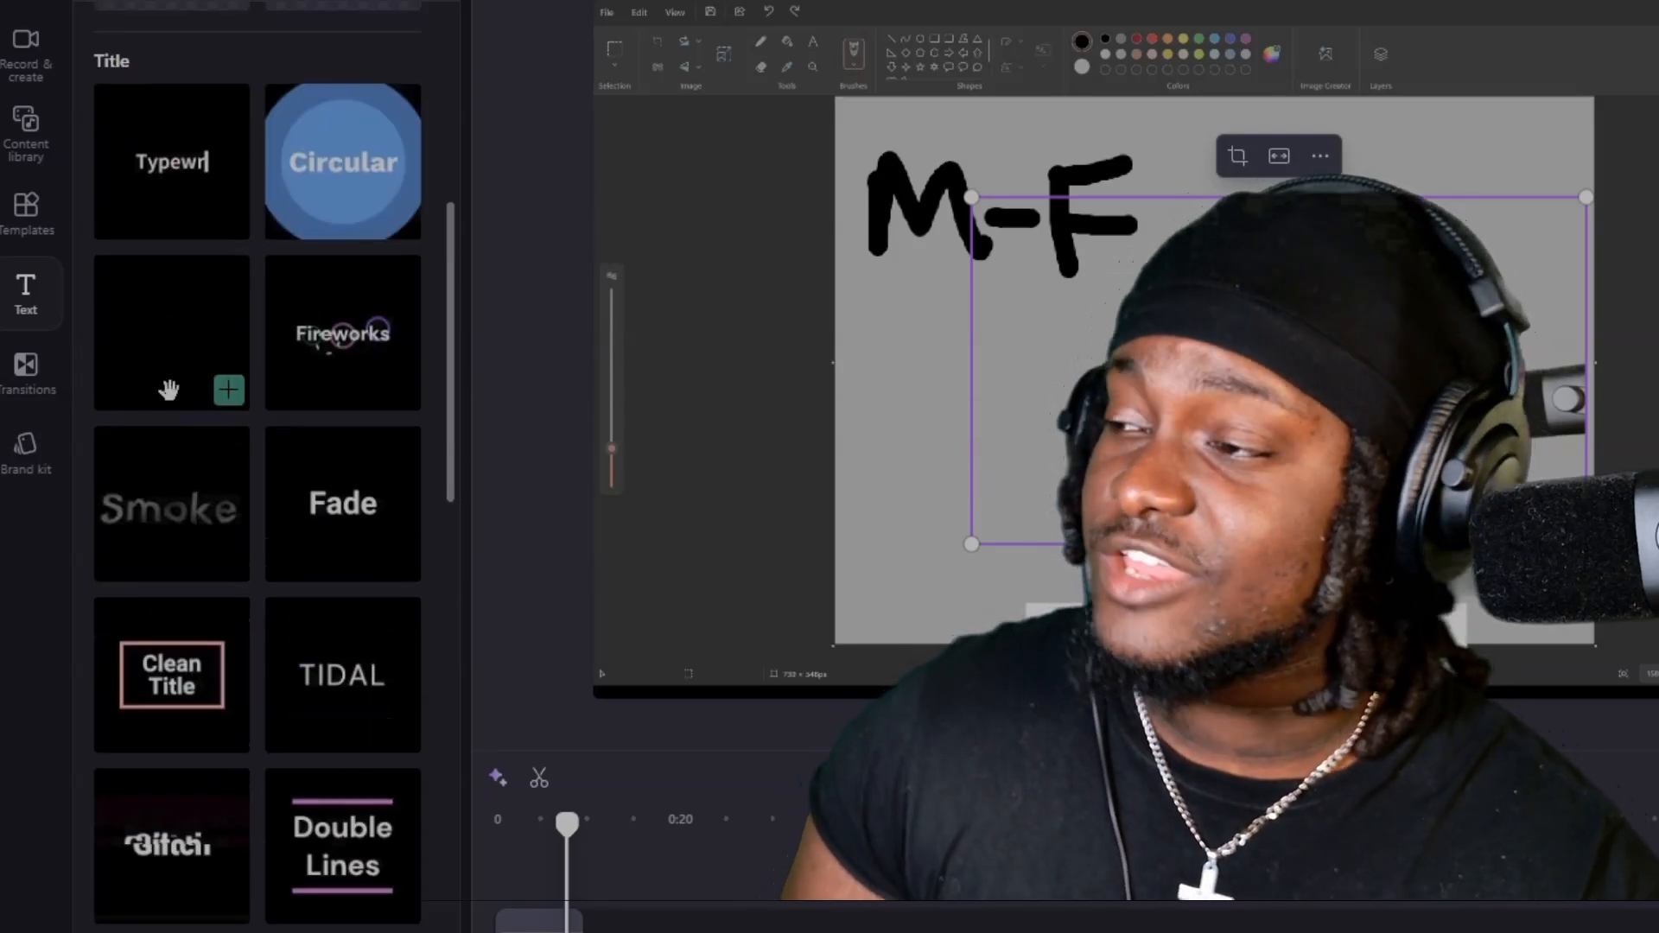
Add the Typewriter title at the timeline's start on a new track, change its text to HI and preview it.
left_click_drag(203, 169, 515, 907)
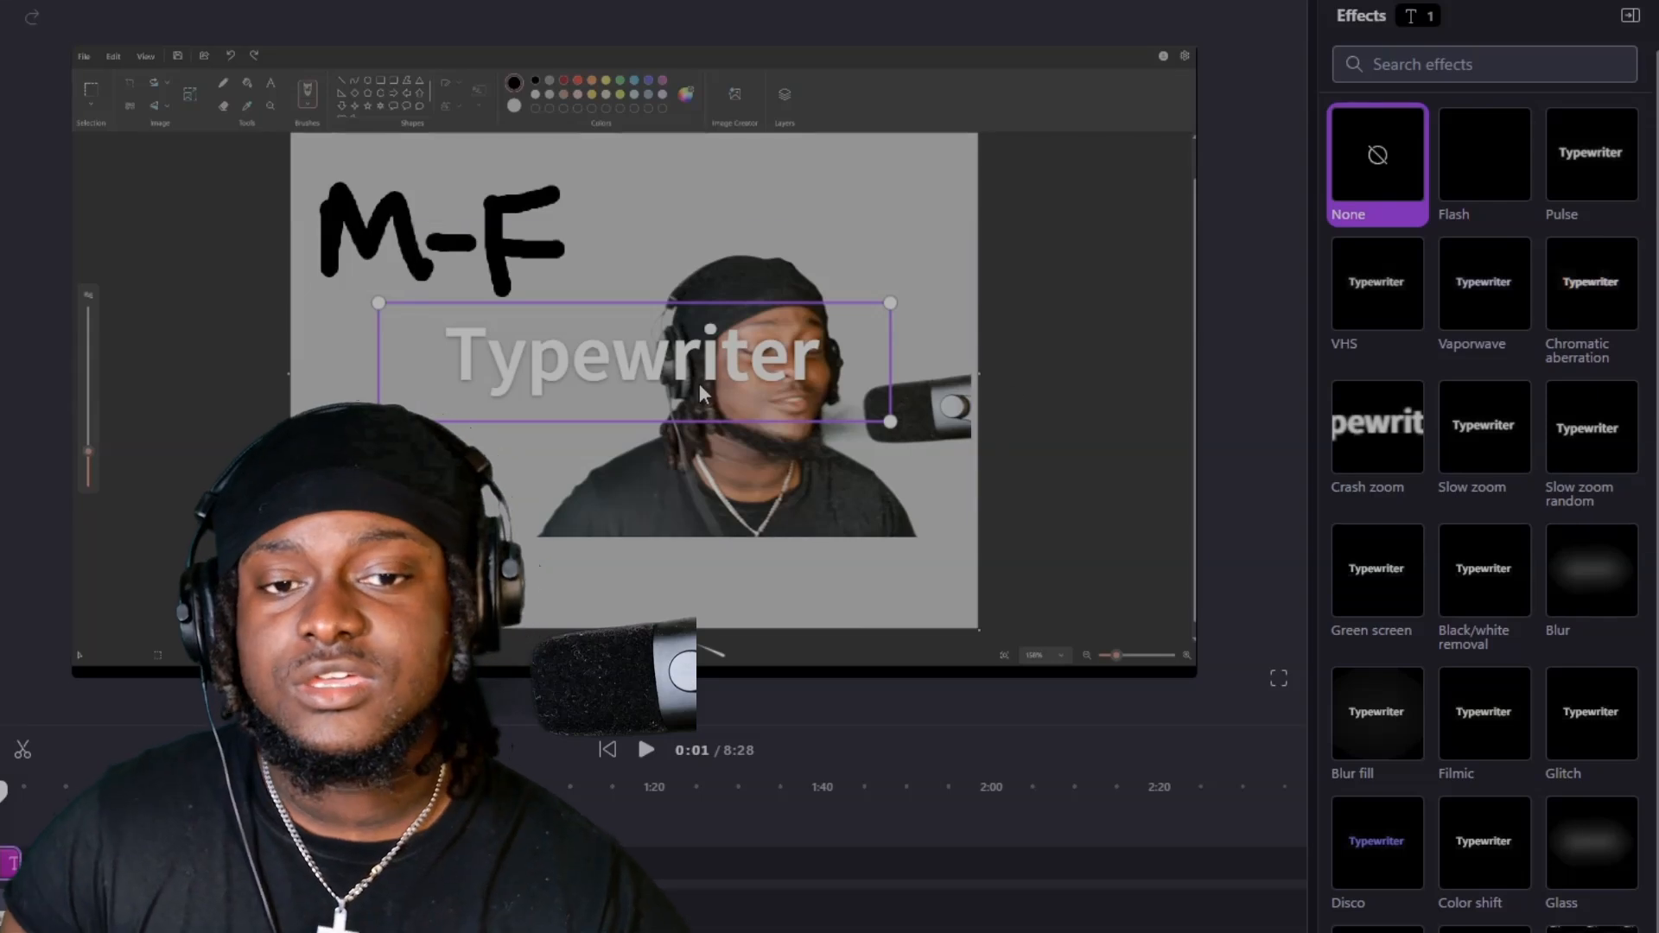
double_click(692, 374)
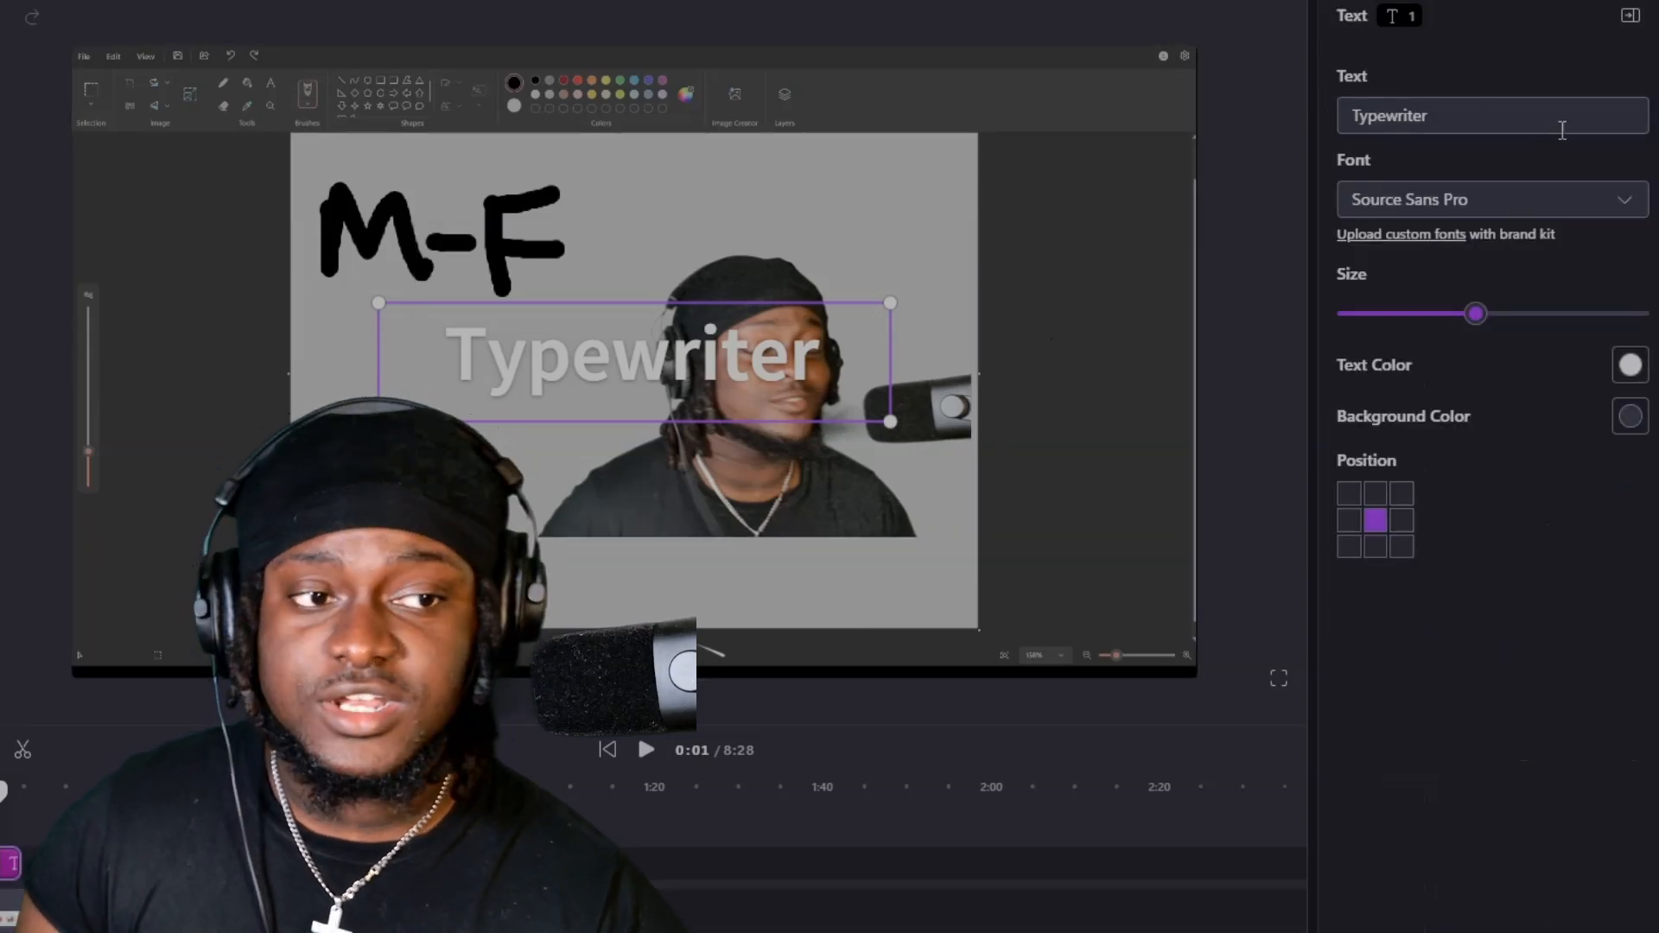
double_click(1557, 122)
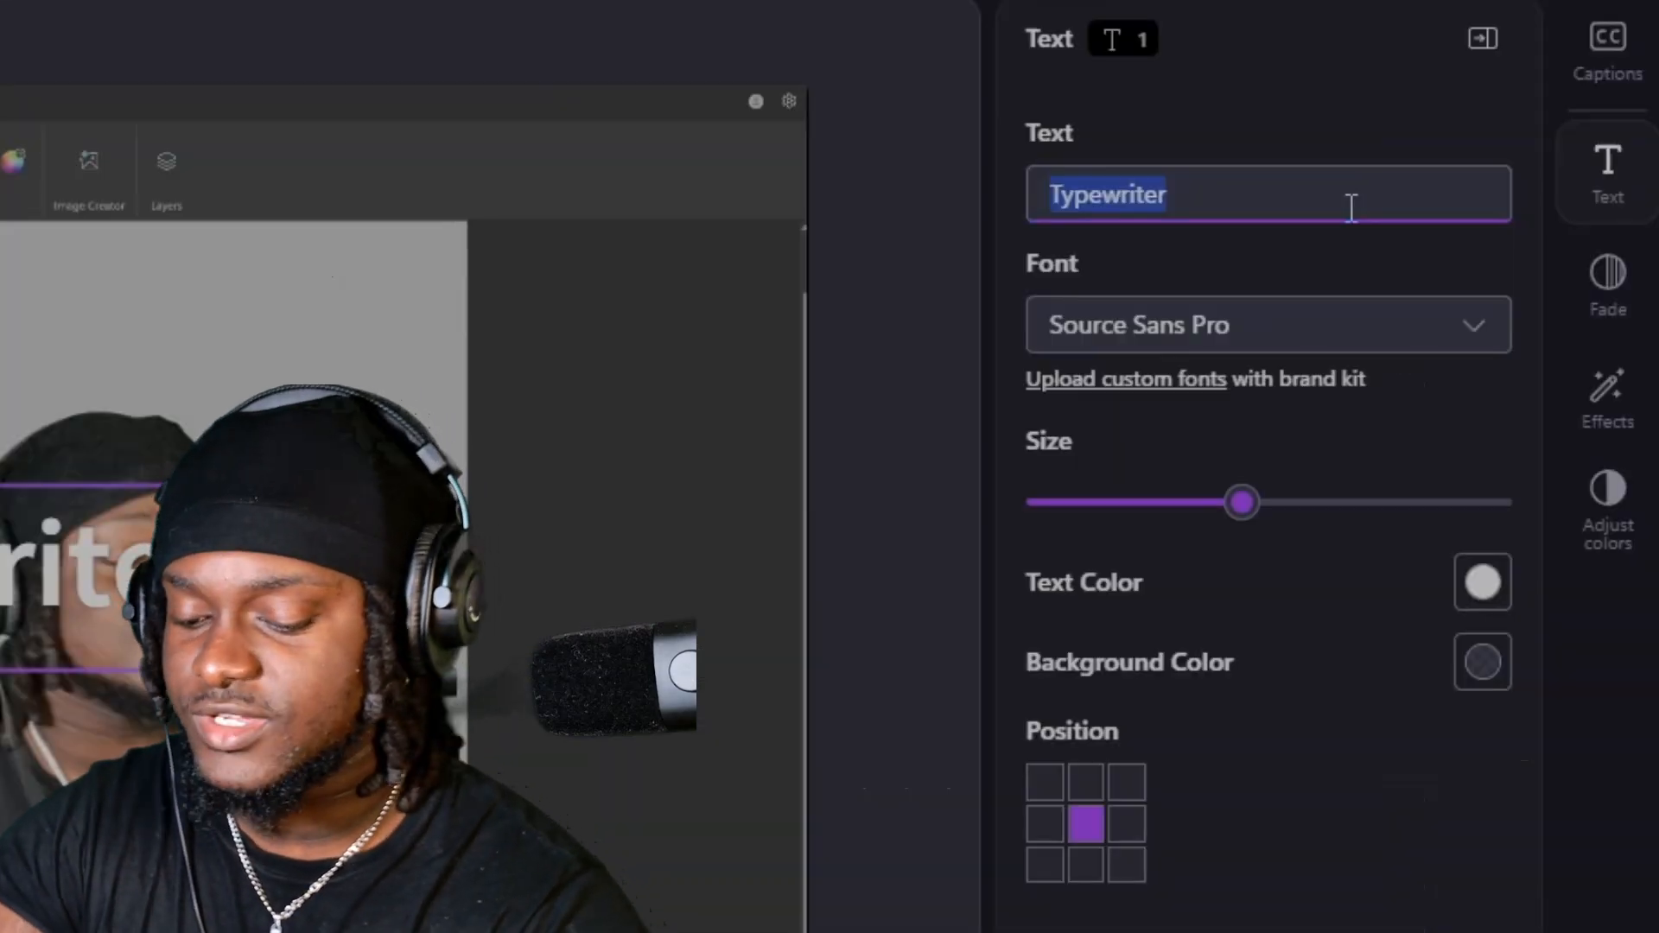
type("HI")
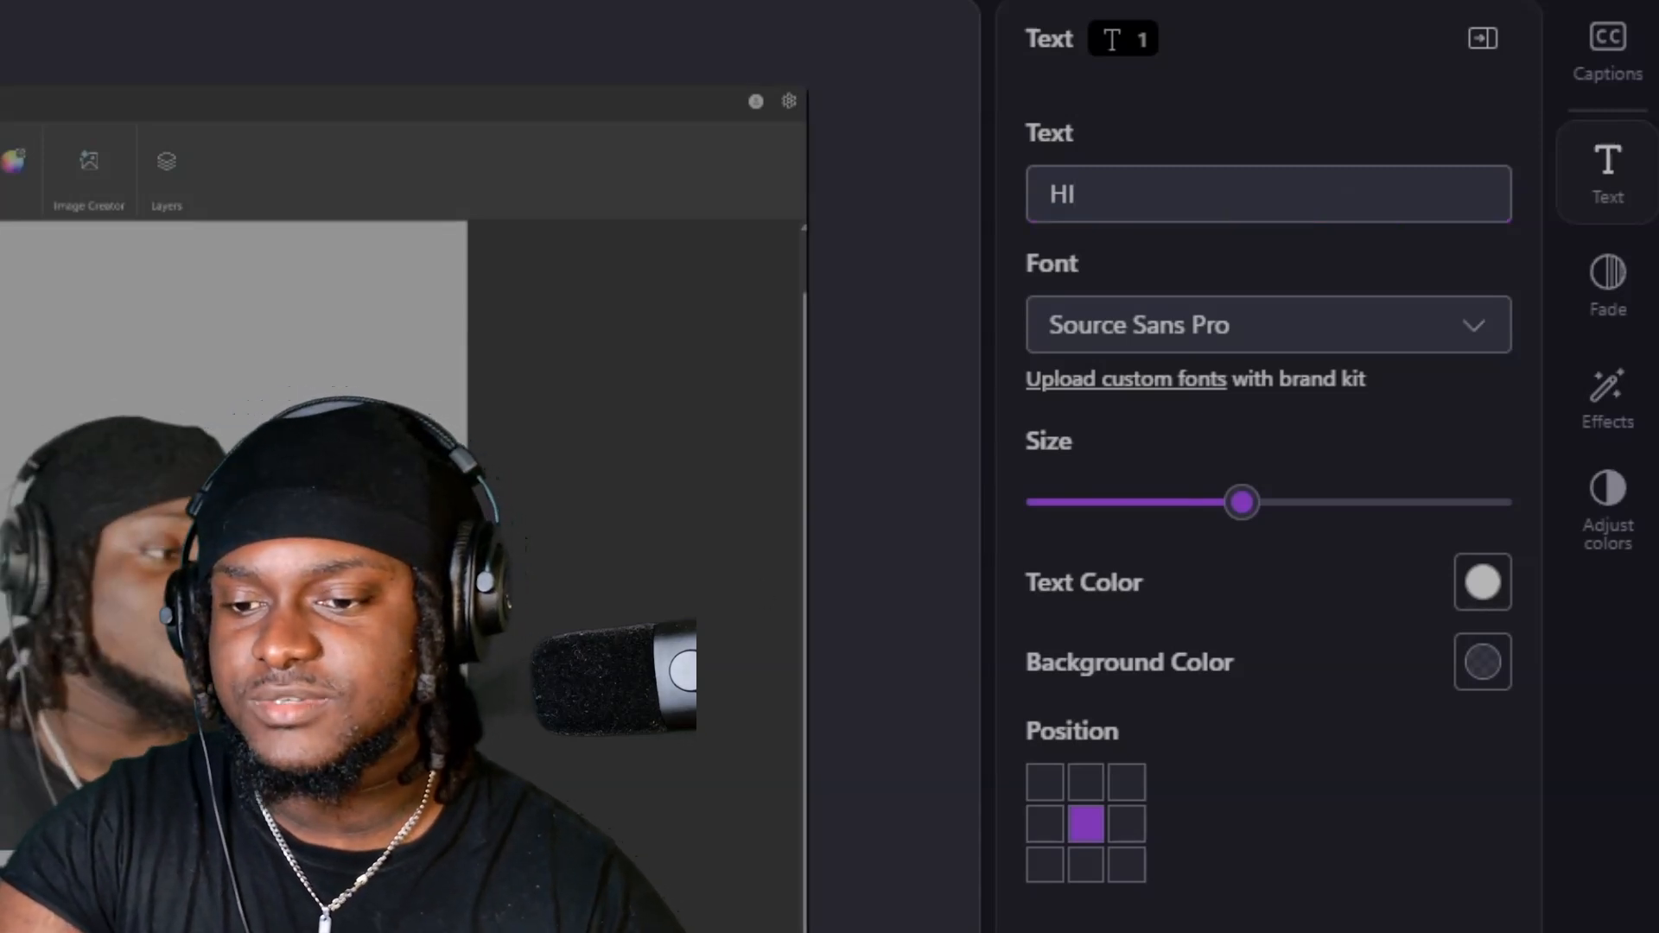
key("space")
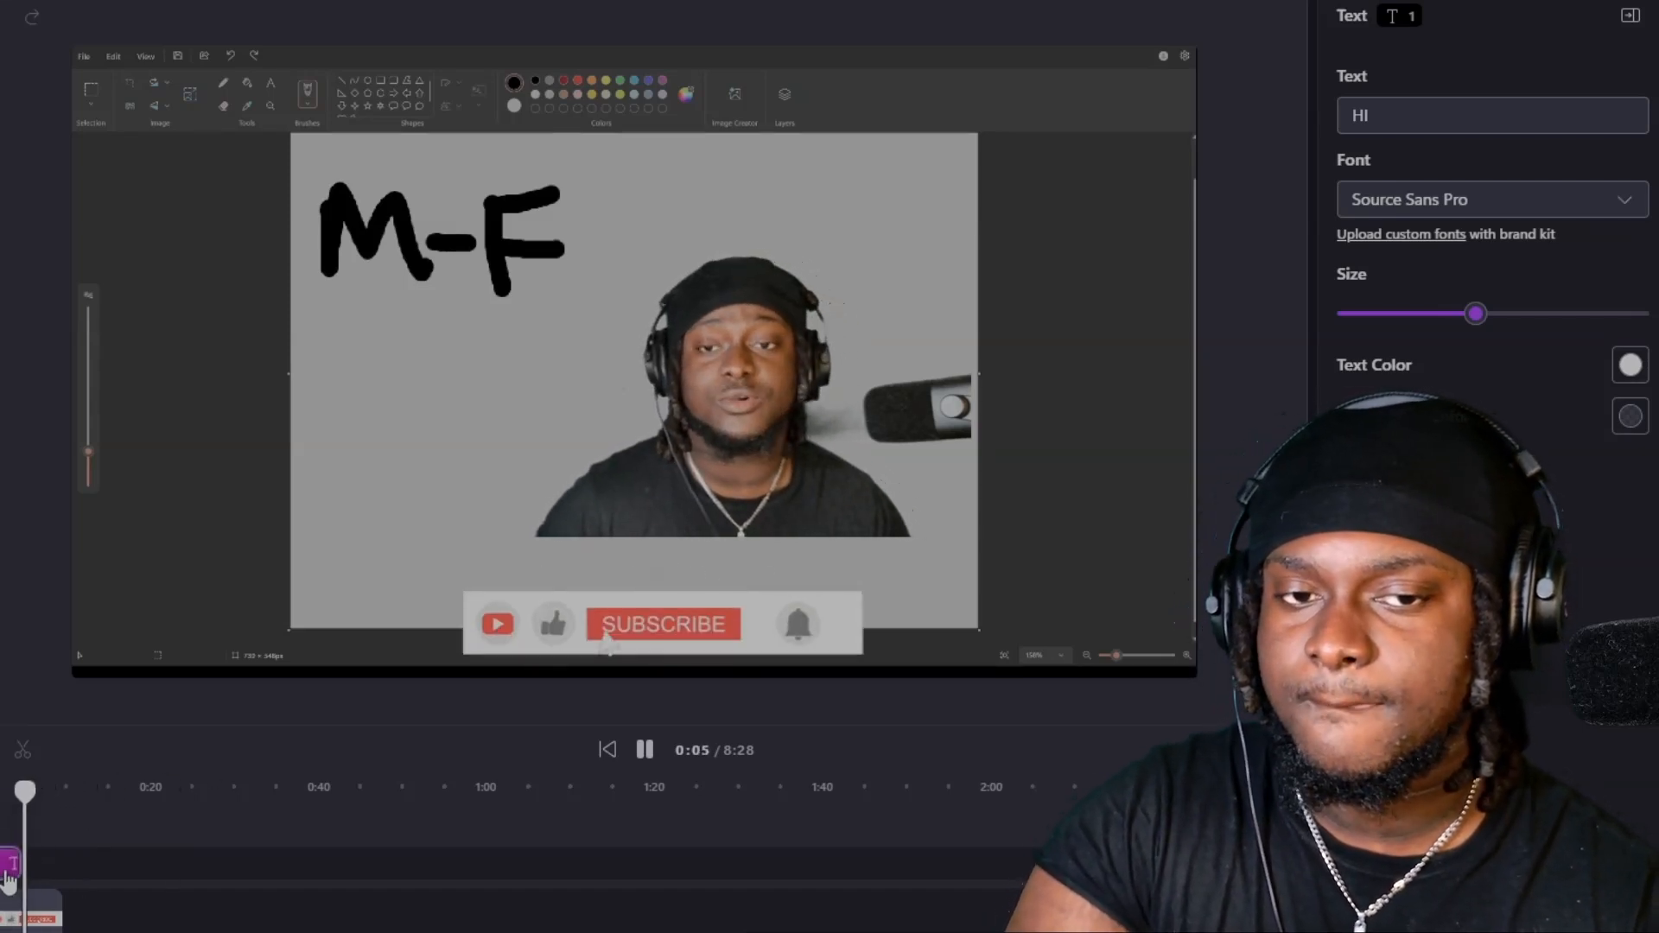
key("space")
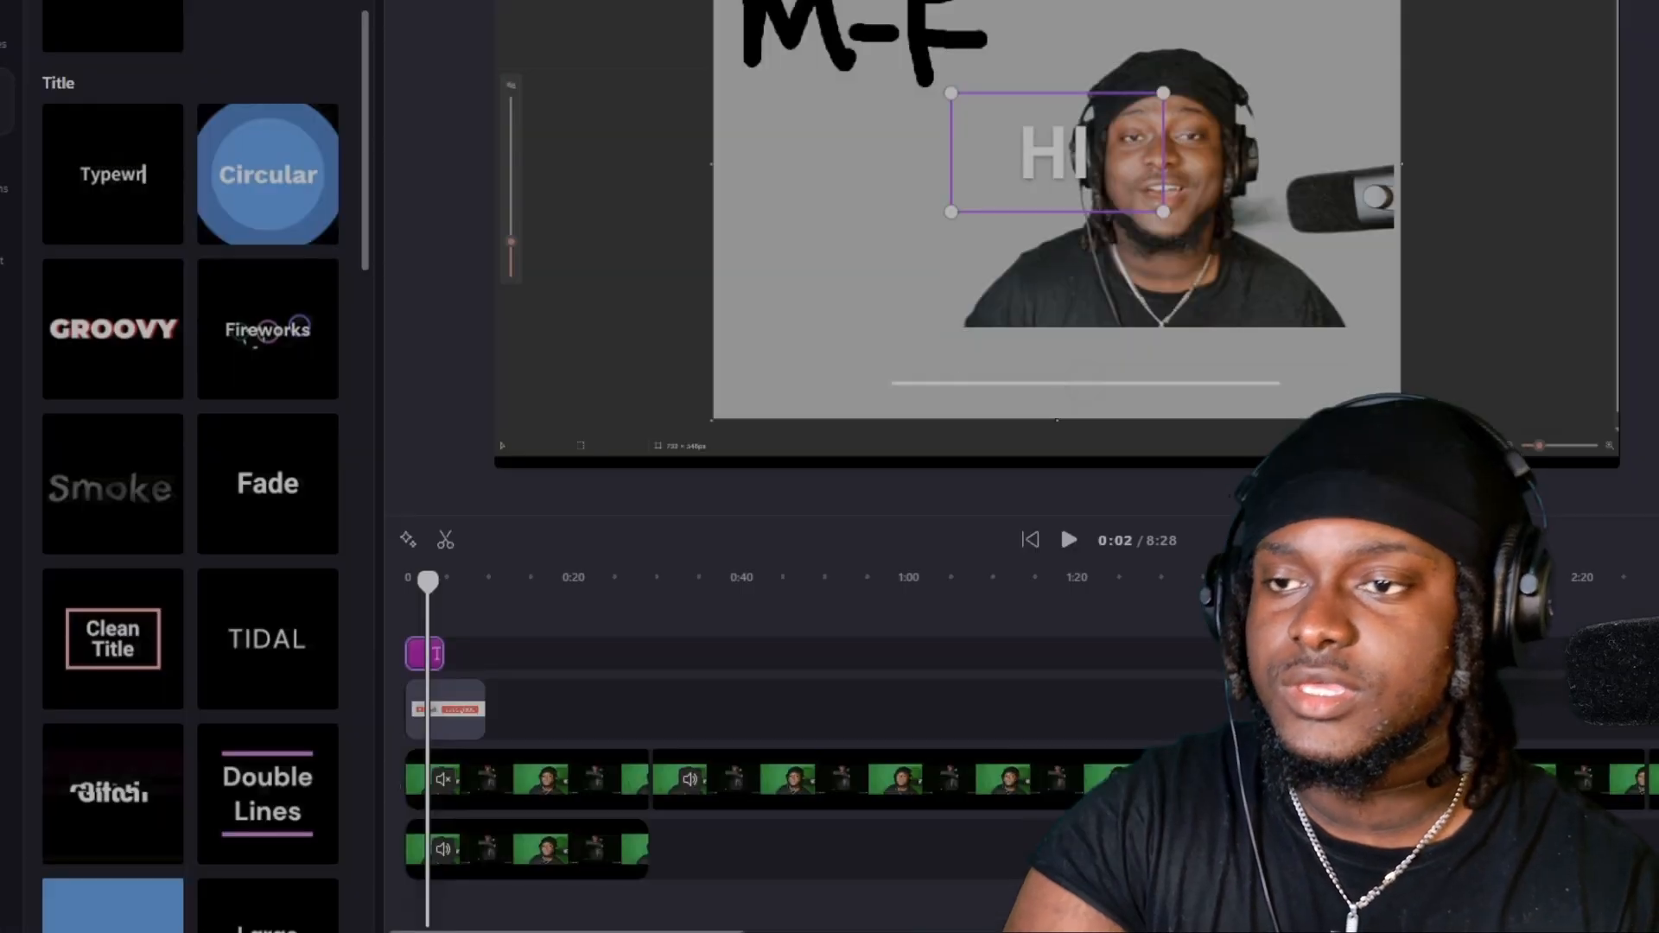
Replace the HI title clip with the Groovy title preset and preview it from the beginning of the timeline.
scroll(167, 115, "up", 5)
scroll(134, 97, "down", 8)
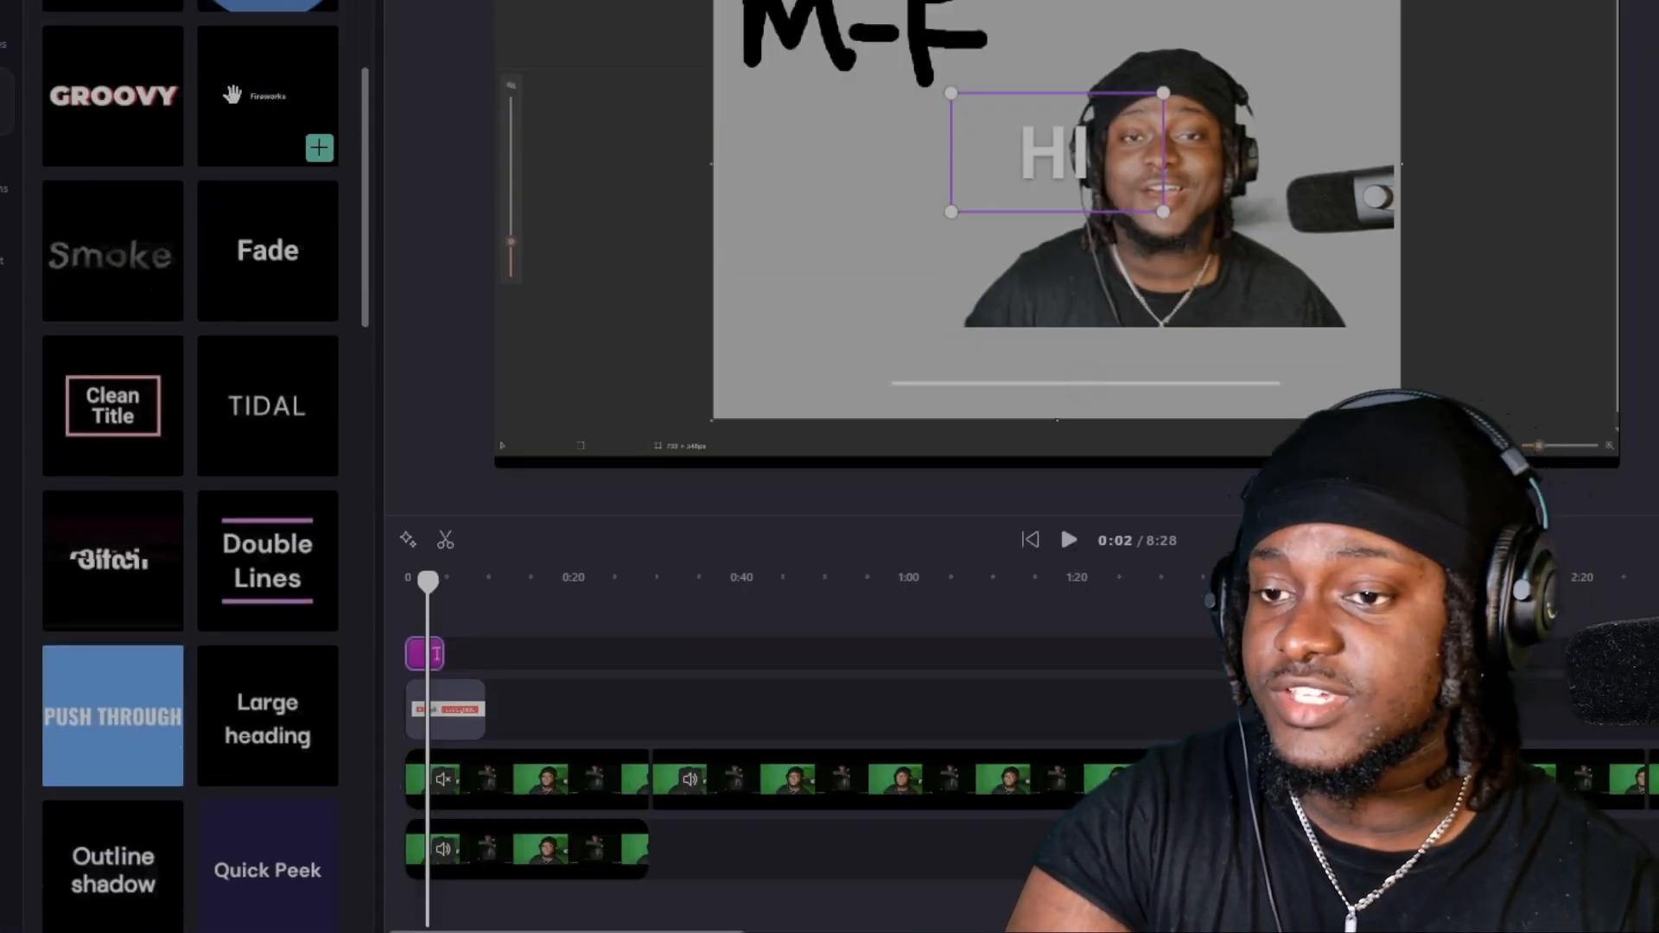
left_click_drag(121, 95, 424, 661)
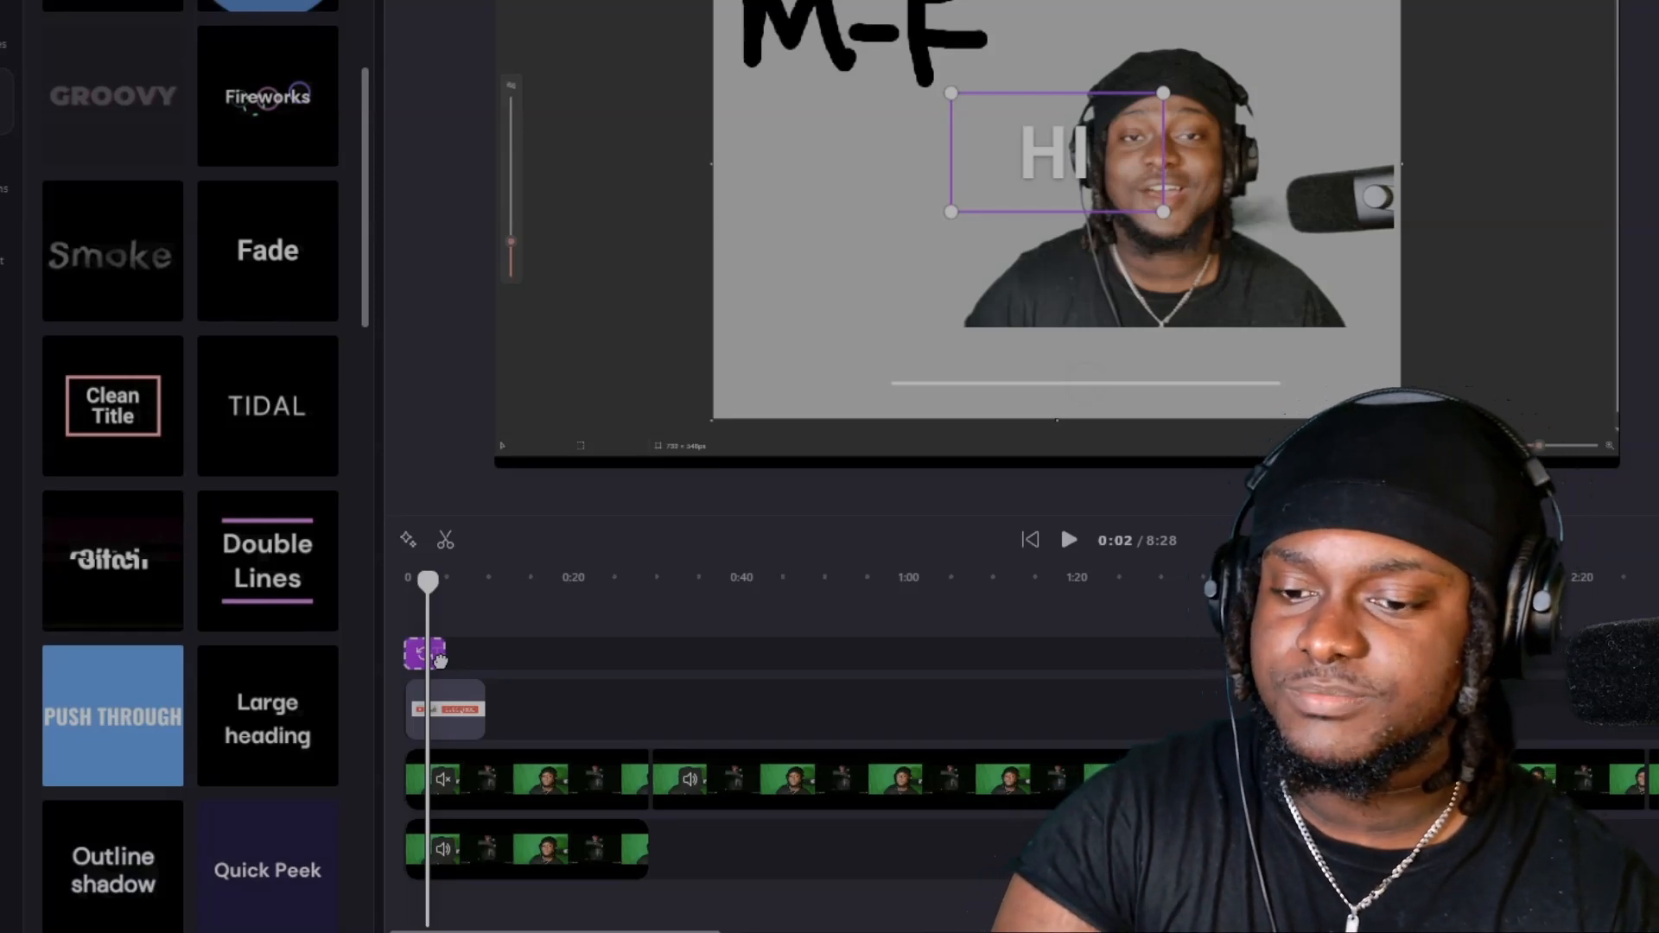
left_click_drag(440, 661, 439, 657)
left_click_drag(428, 583, 401, 583)
key("space")
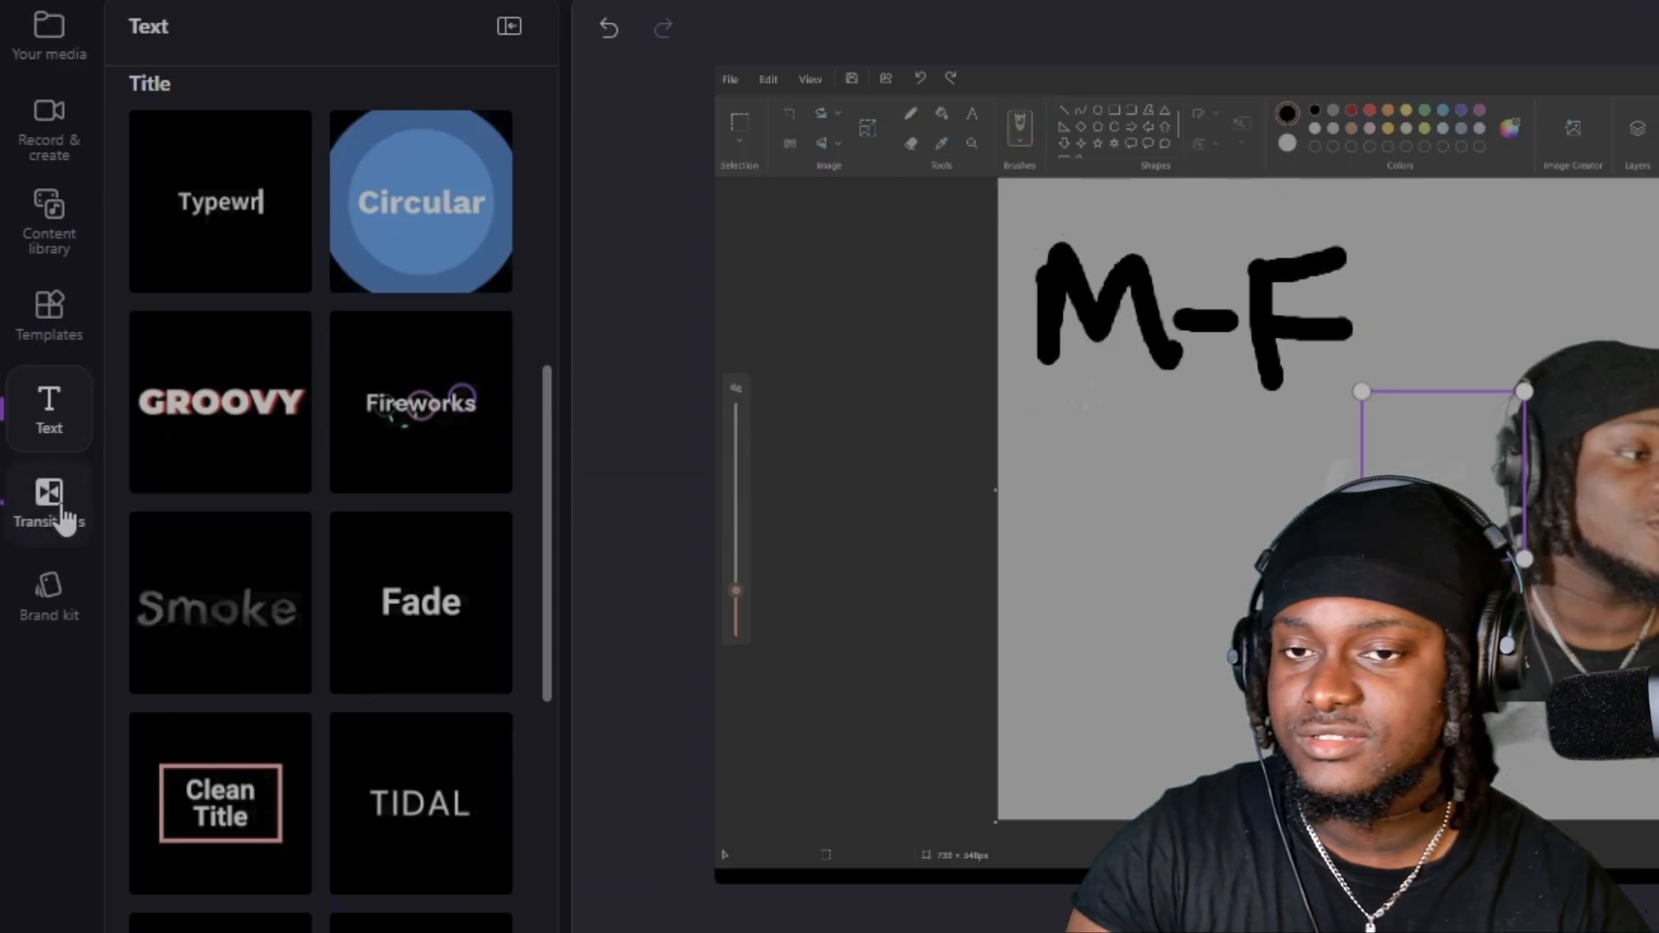
Add the Tiles transition between the first two clips on the upper green-screen video track.
left_click(56, 509)
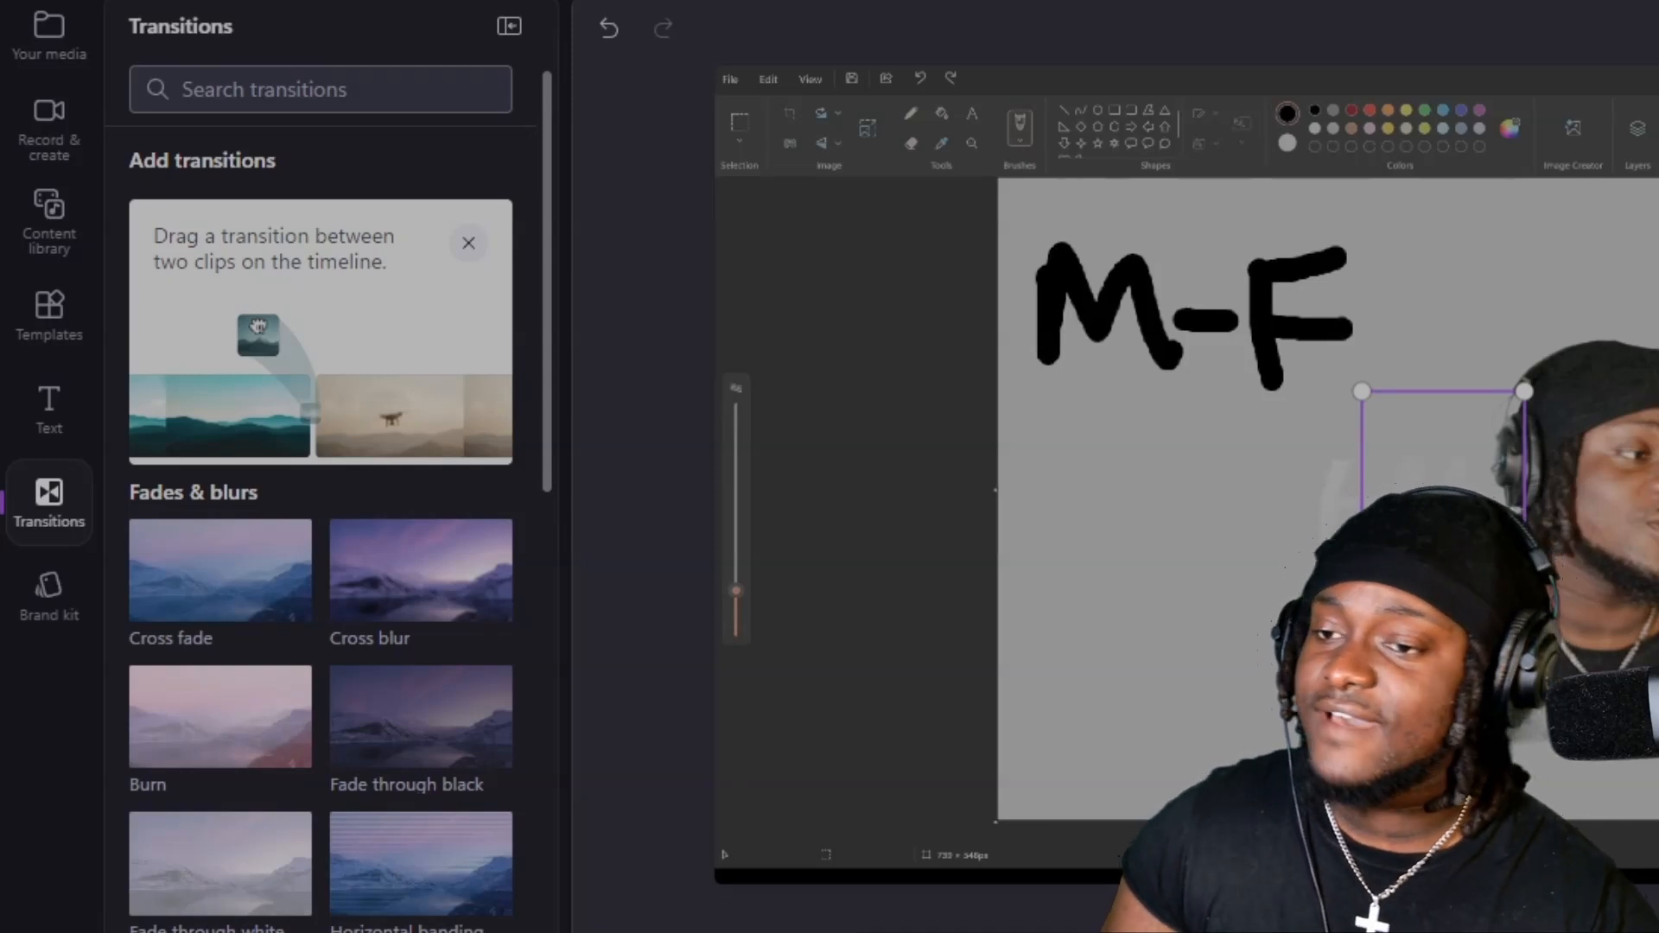
scroll(396, 823, "down", 5)
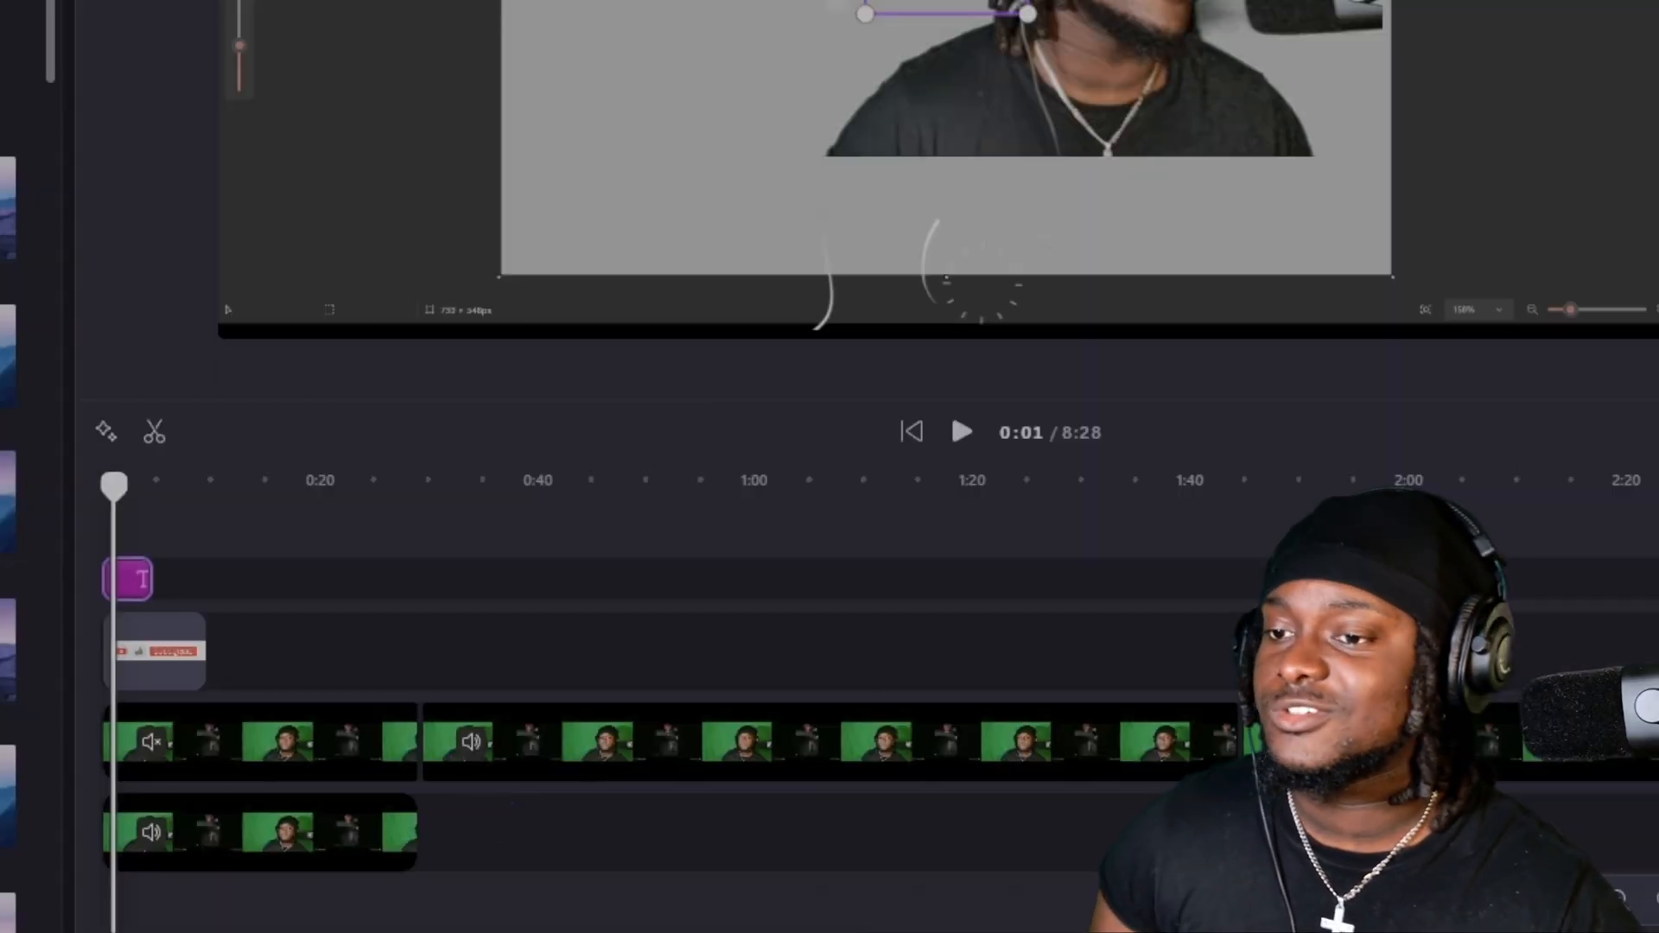
left_click_drag(8, 650, 440, 768)
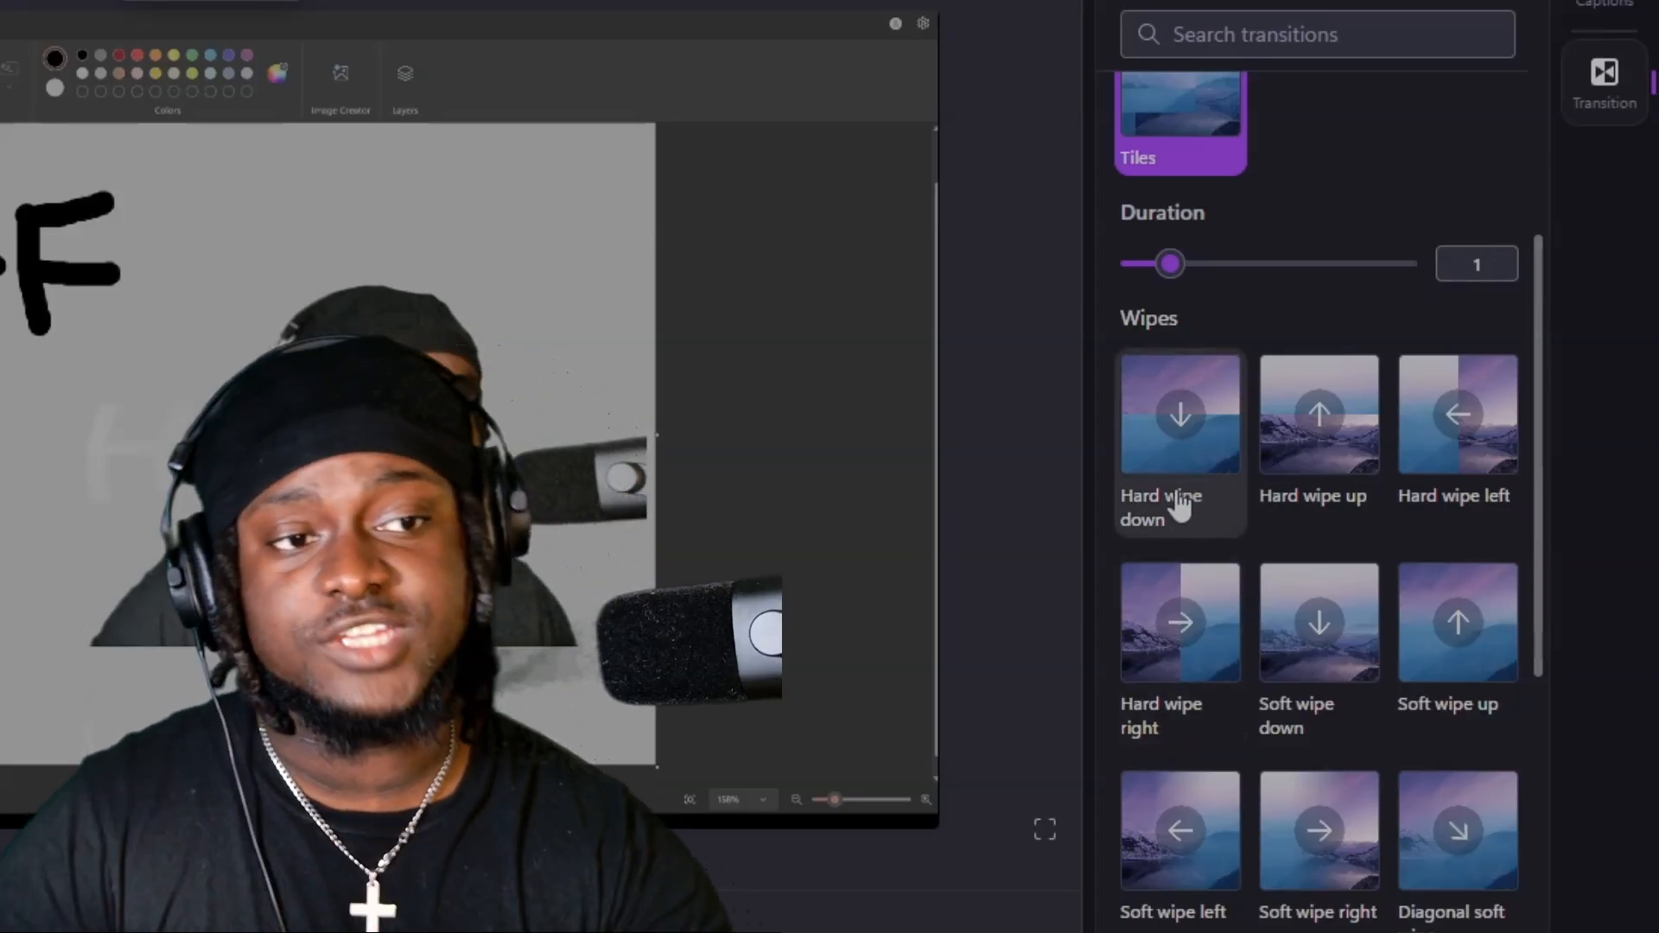
Set the Tiles transition's duration to 1.5 seconds.
scroll(1228, 449, "up", 3)
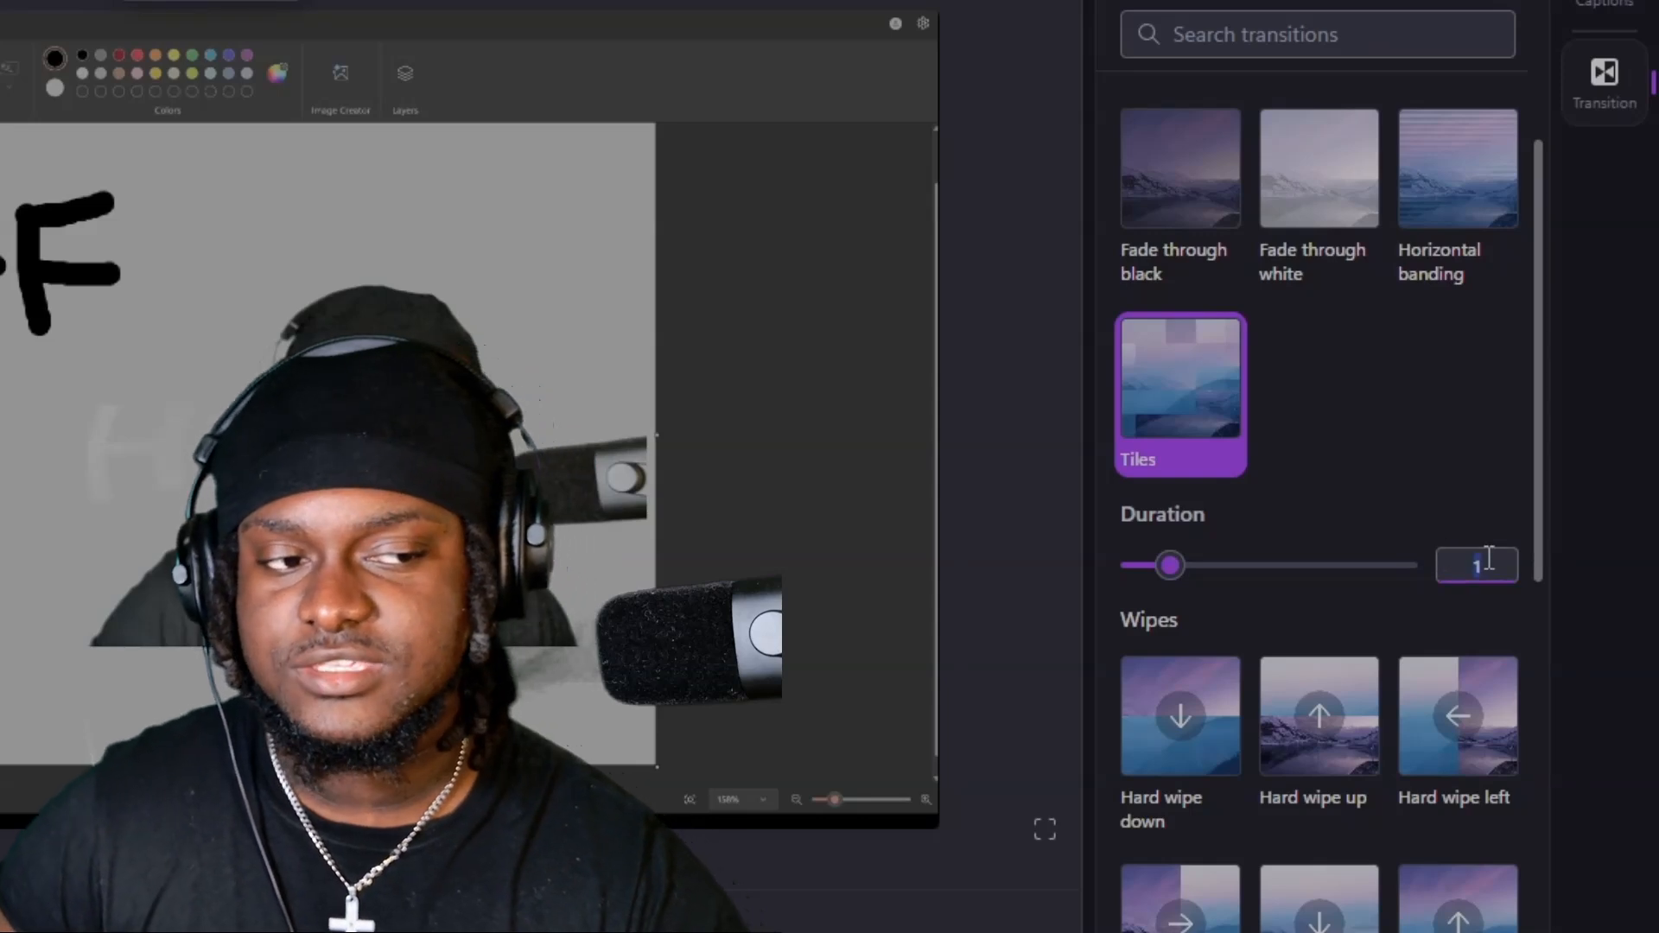
type("5.")
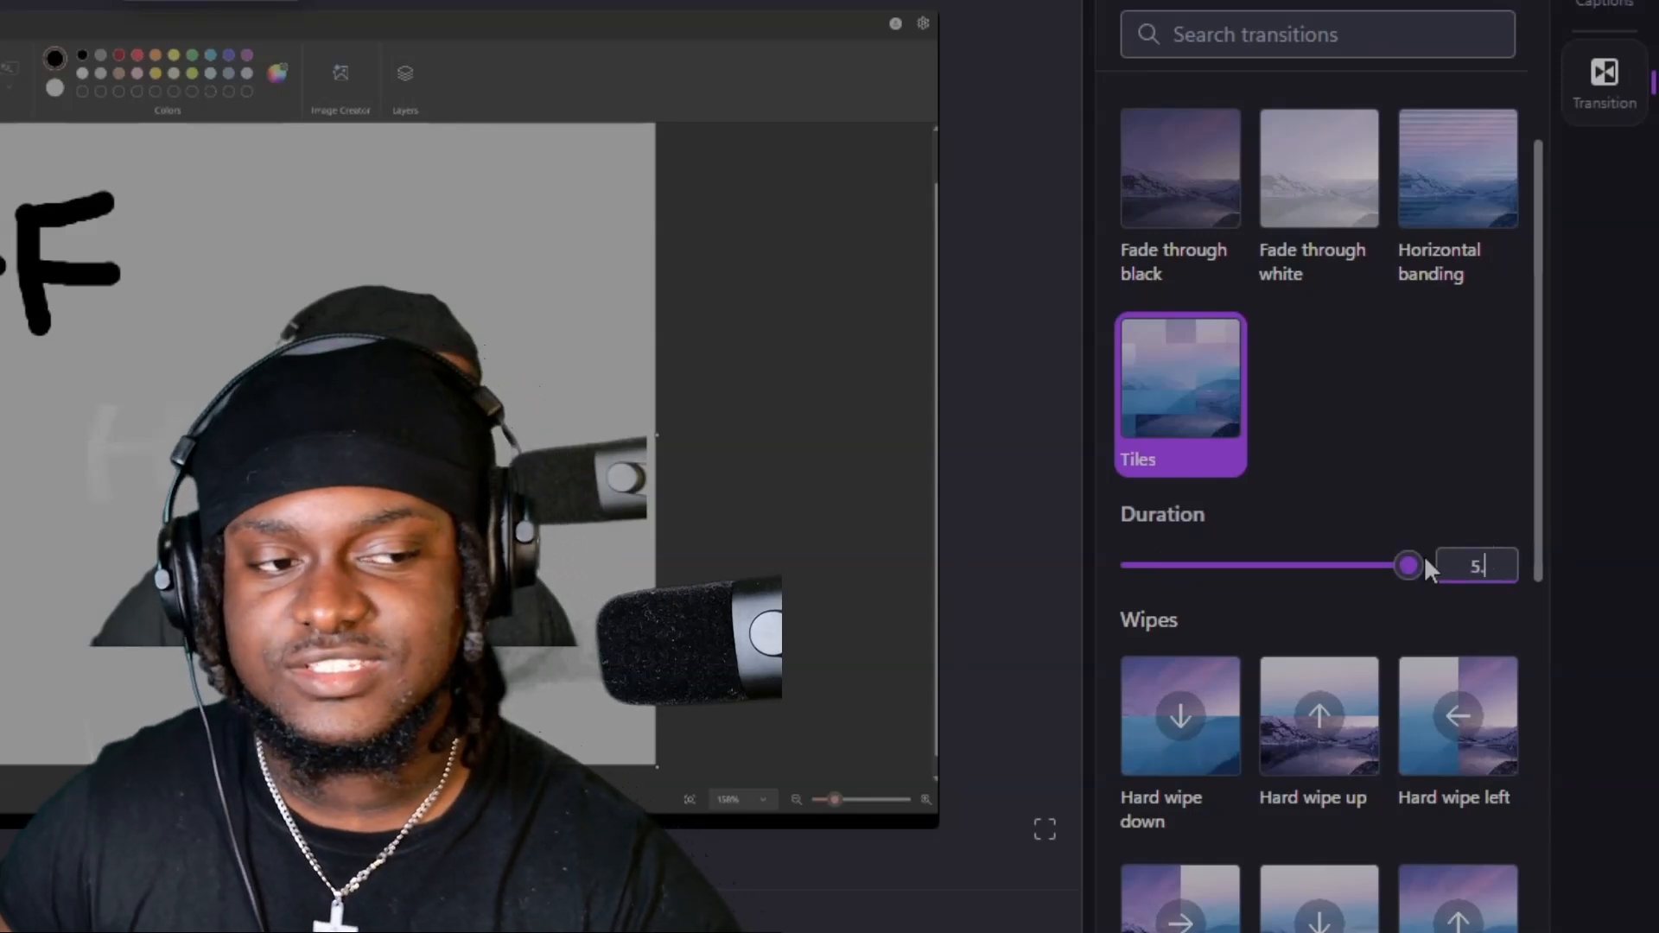
key("BackSpace")
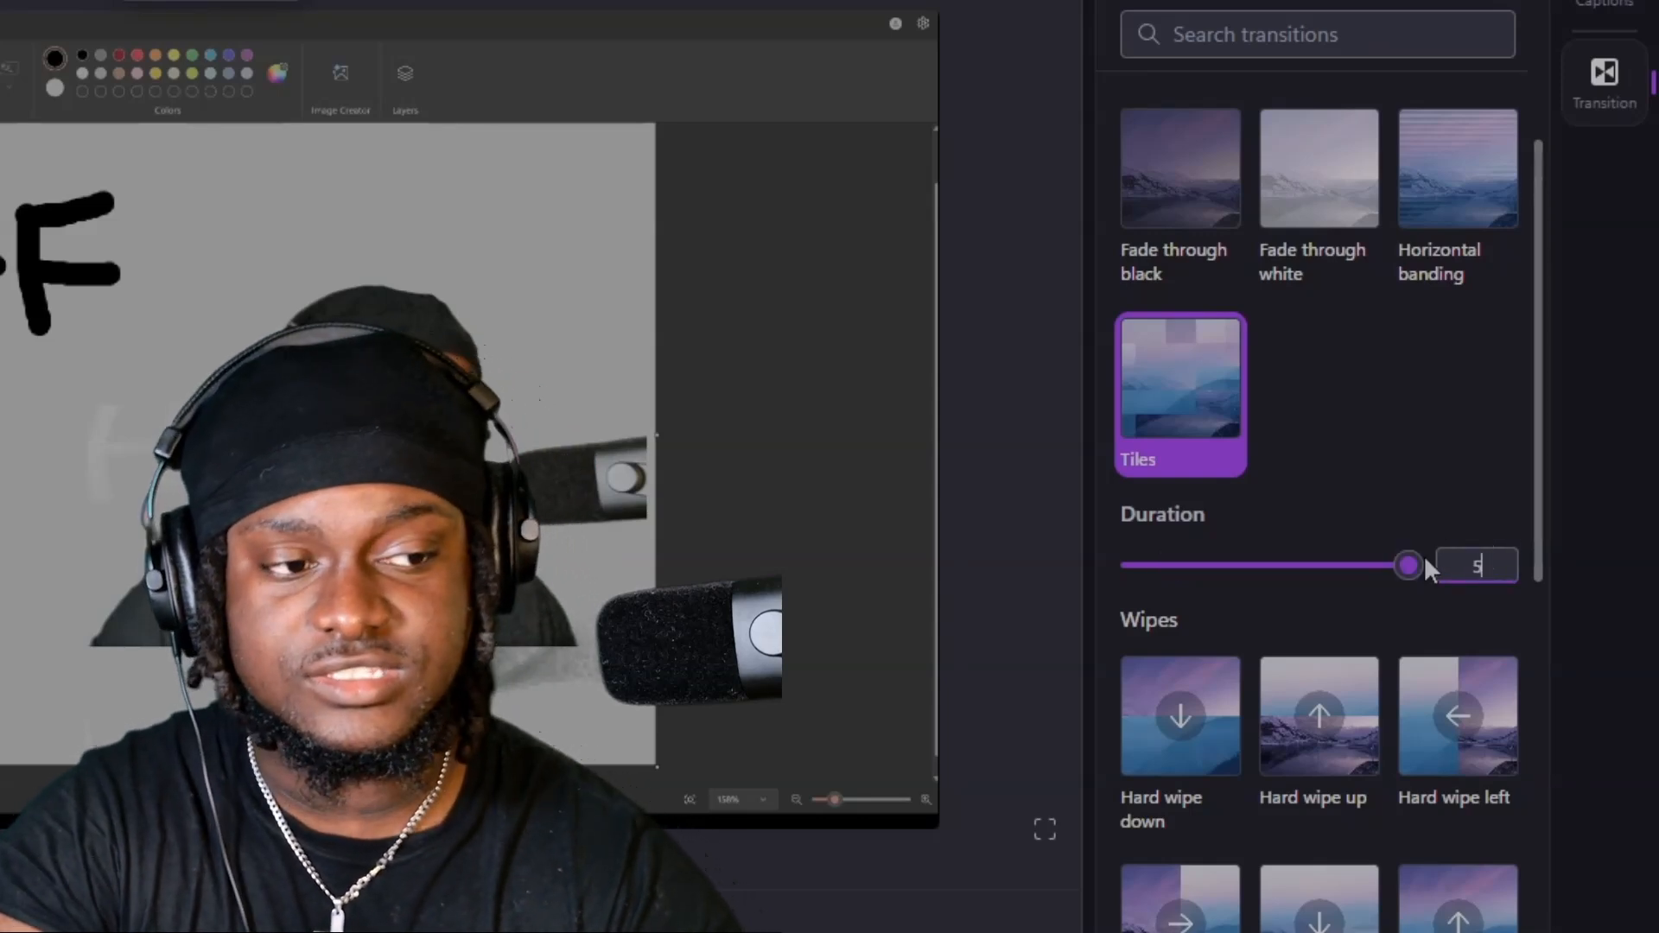
key("BackSpace")
left_click_drag(1411, 564, 914, 620)
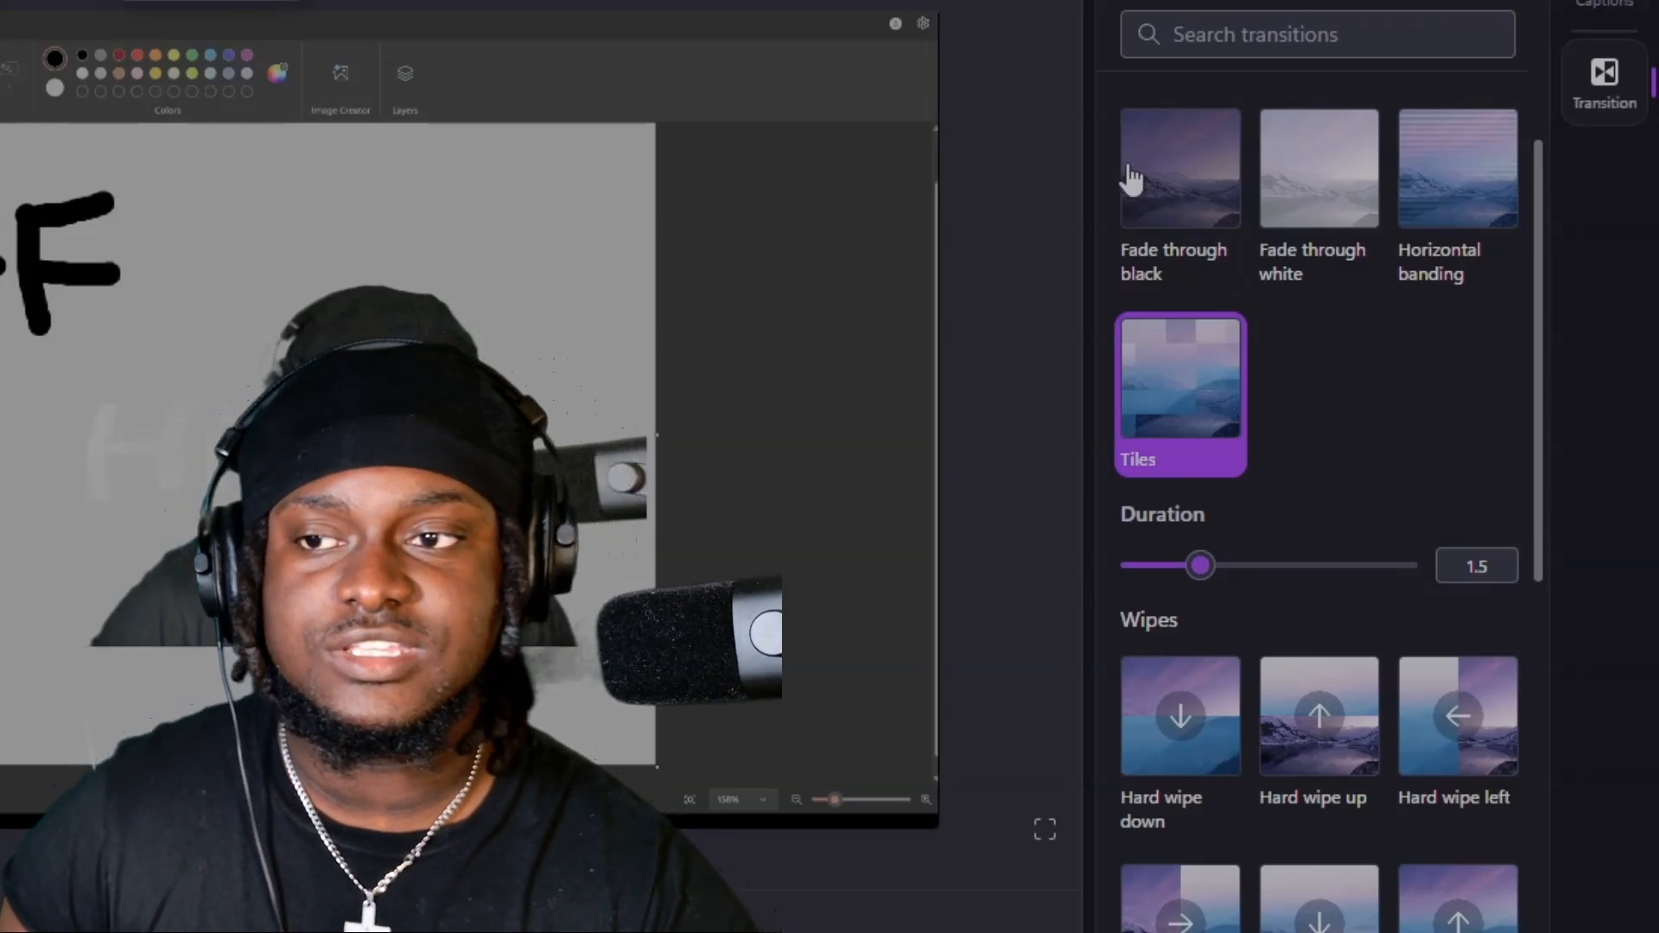
left_click(778, 52)
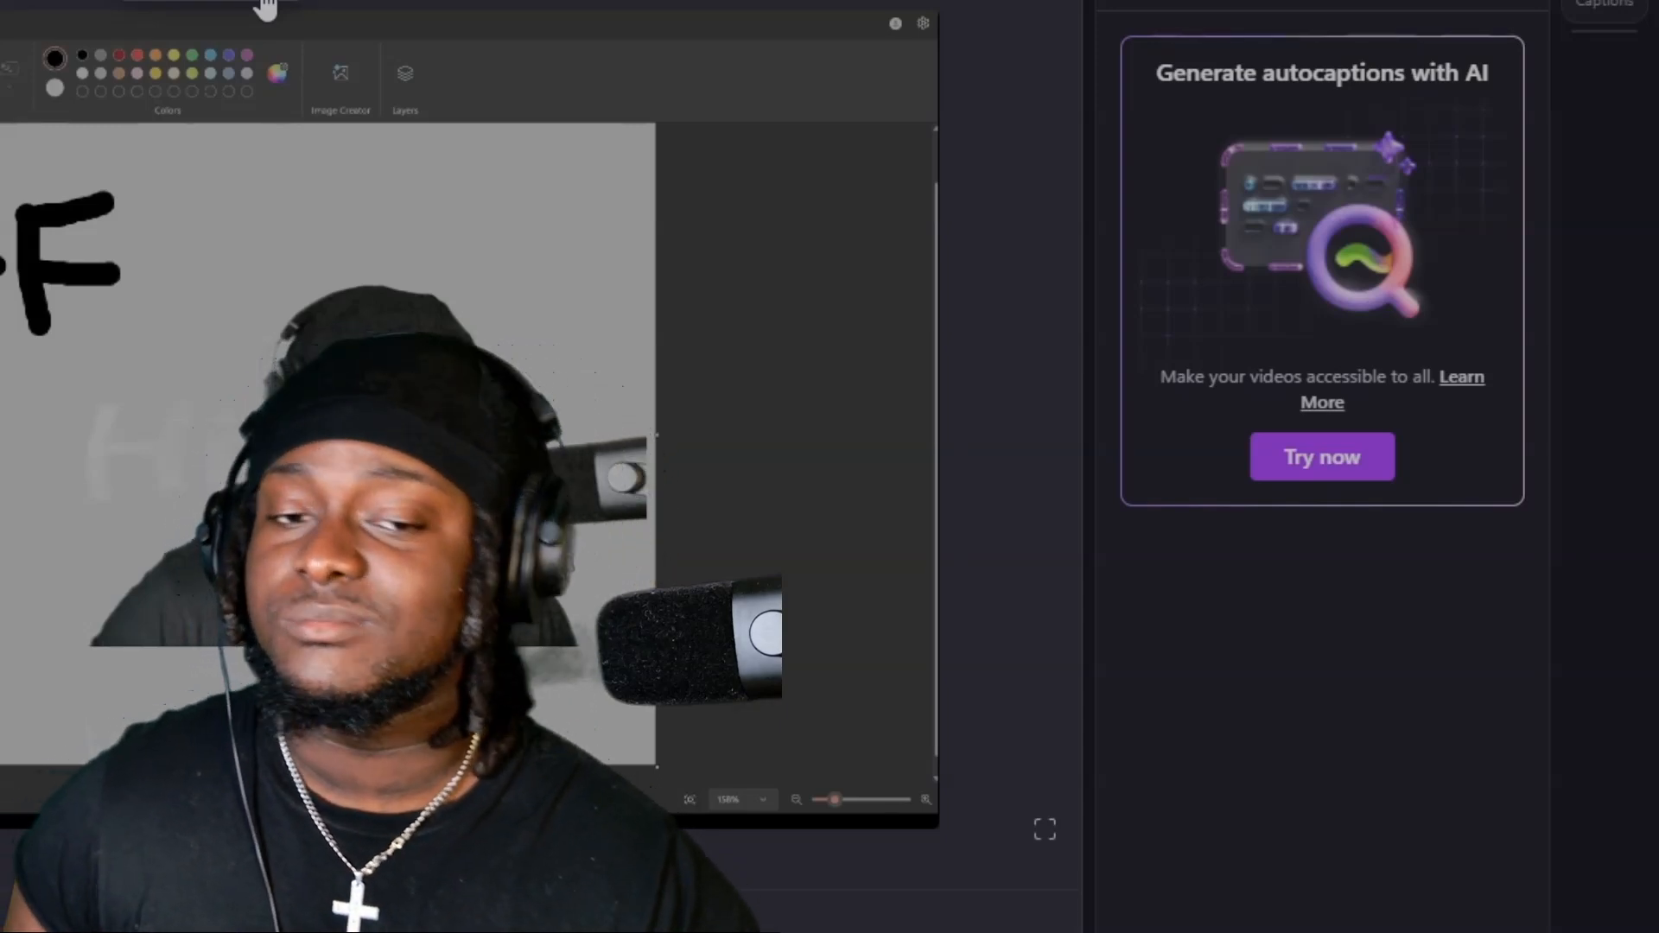
Set both the fade in and the fade out of the green-screened camera clip to 2 seconds.
left_click(415, 518)
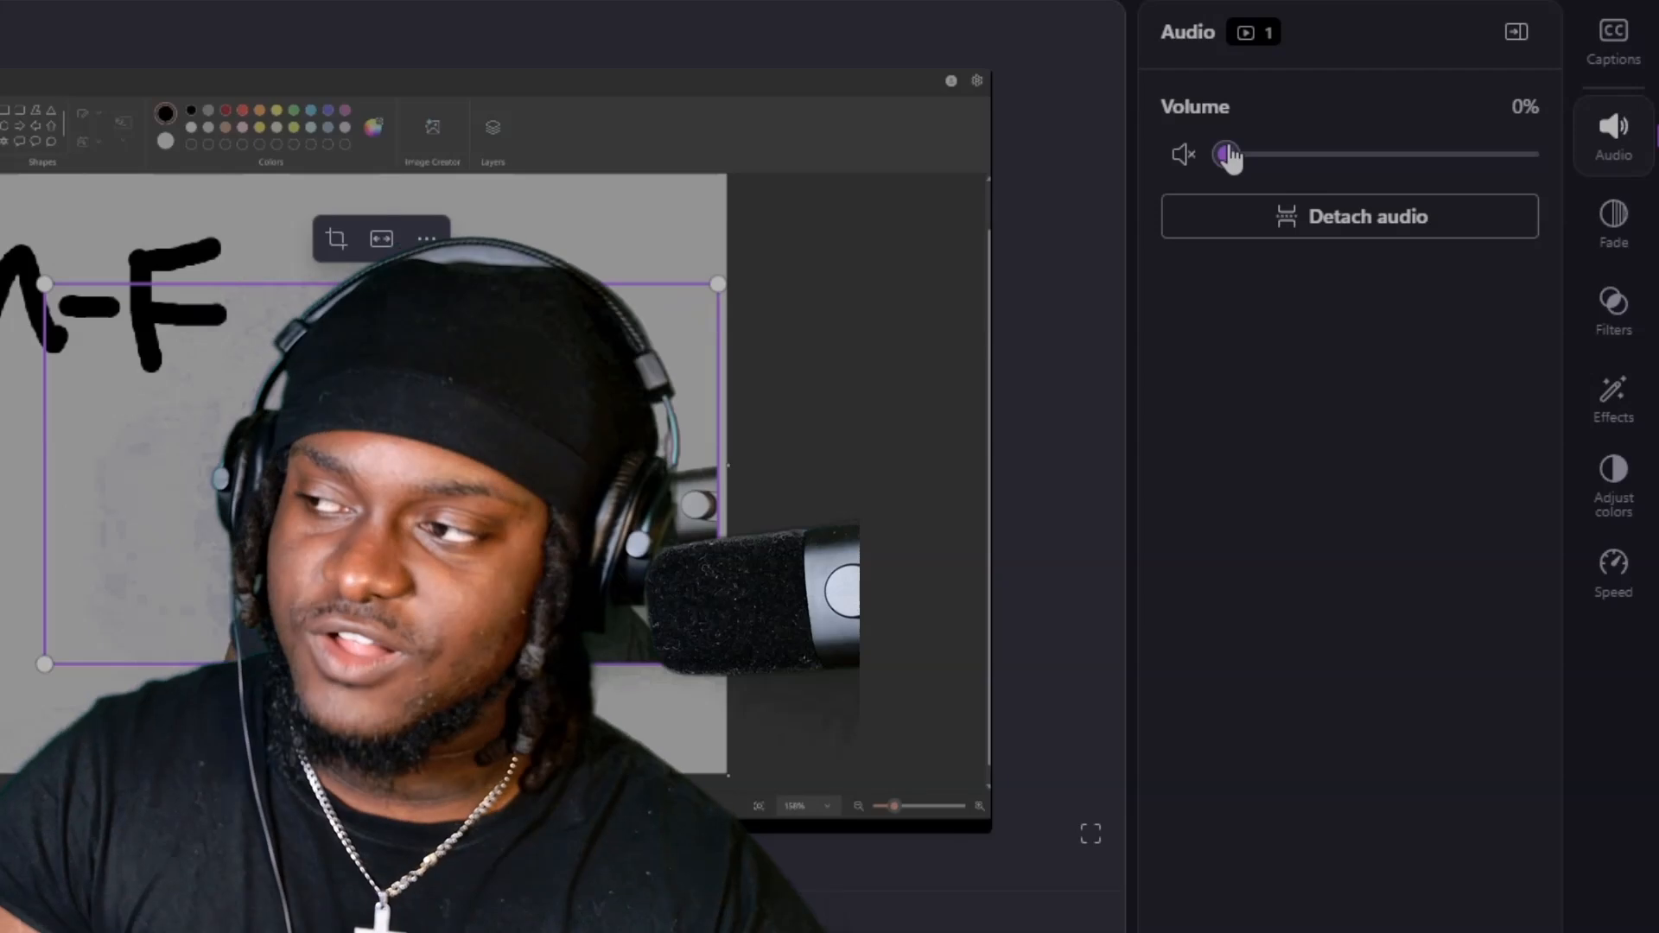
left_click(1646, 233)
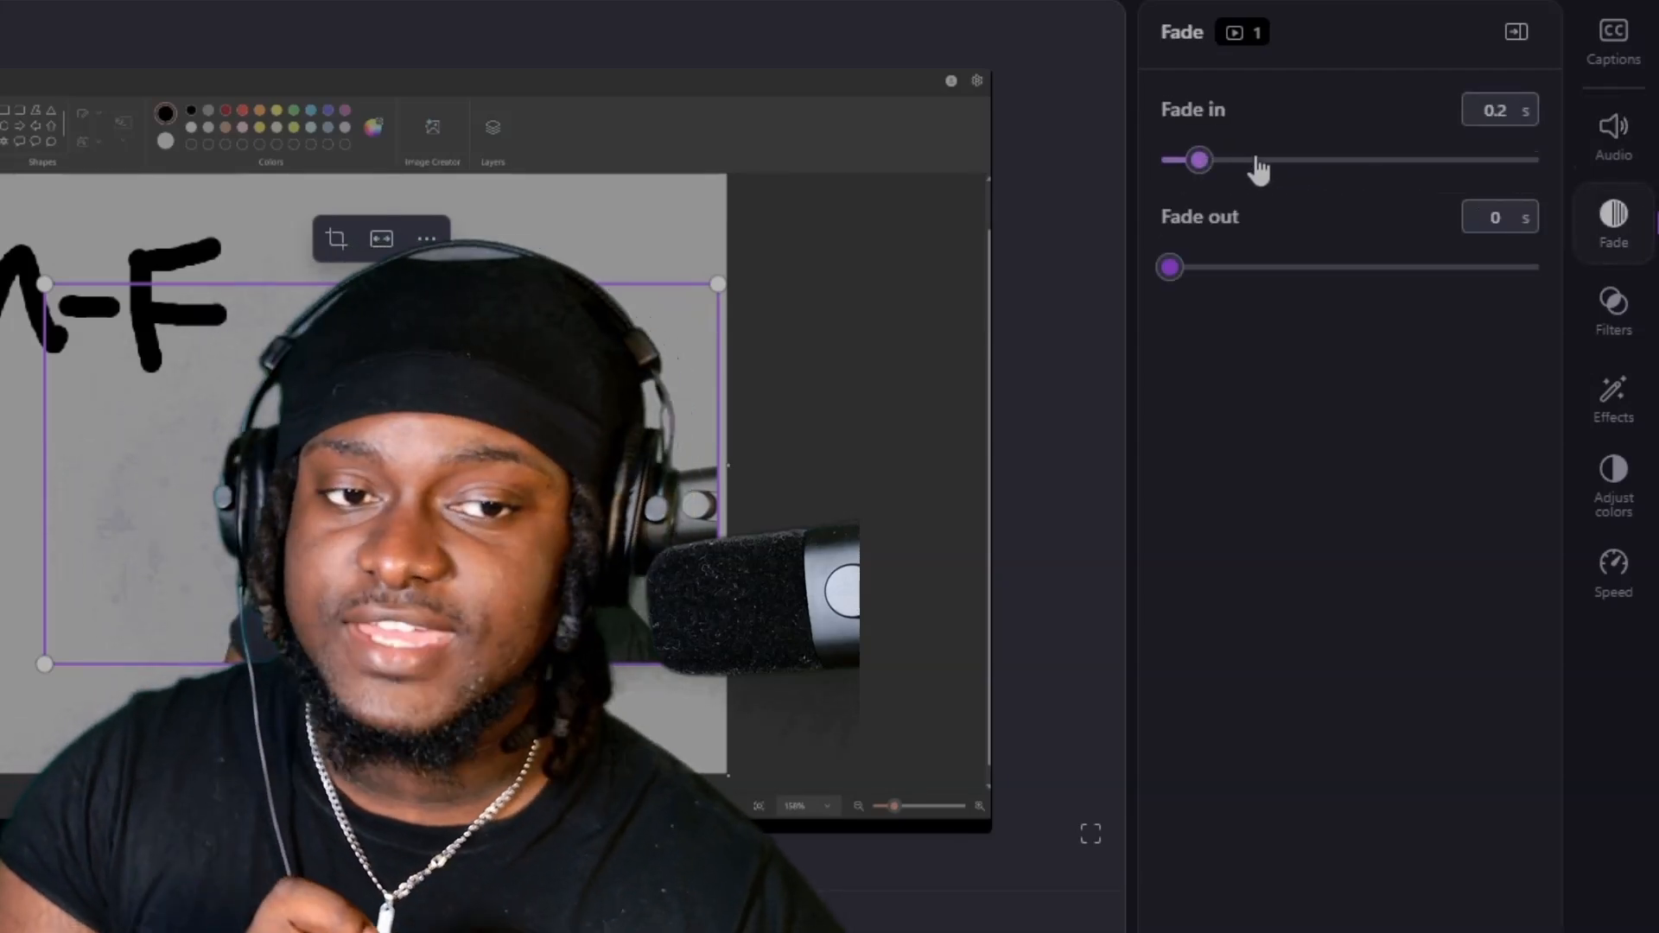
left_click_drag(1258, 164, 1581, 167)
left_click_drag(1187, 273, 1622, 299)
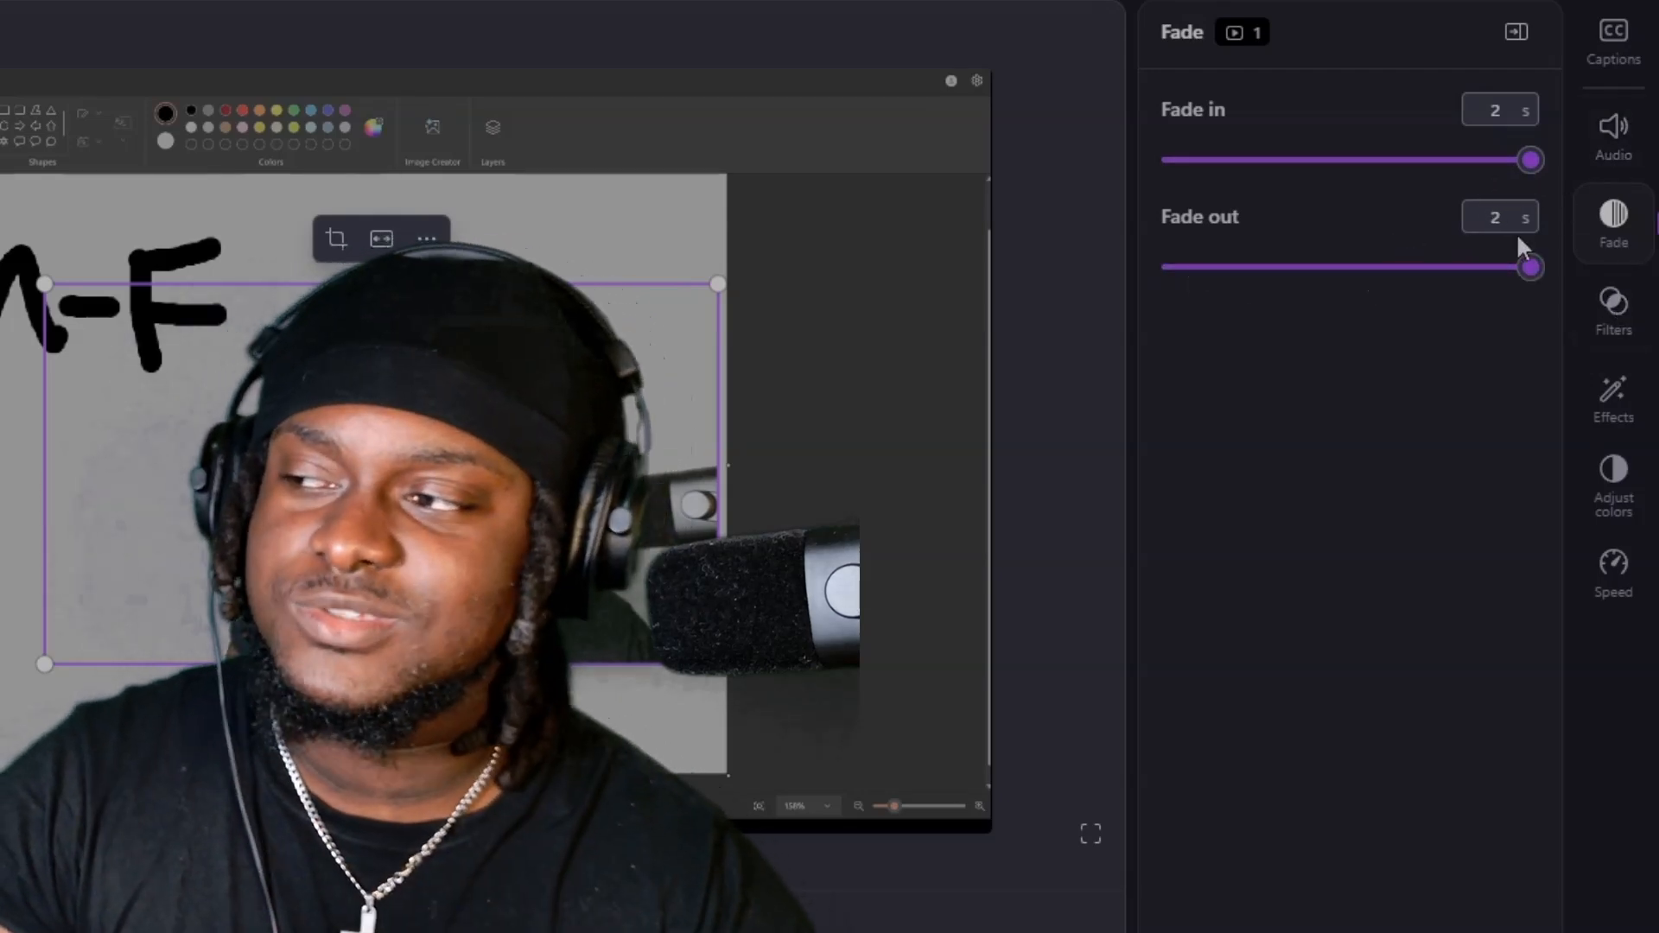
Look through the filters and effects available for the camera clip.
left_click(1596, 330)
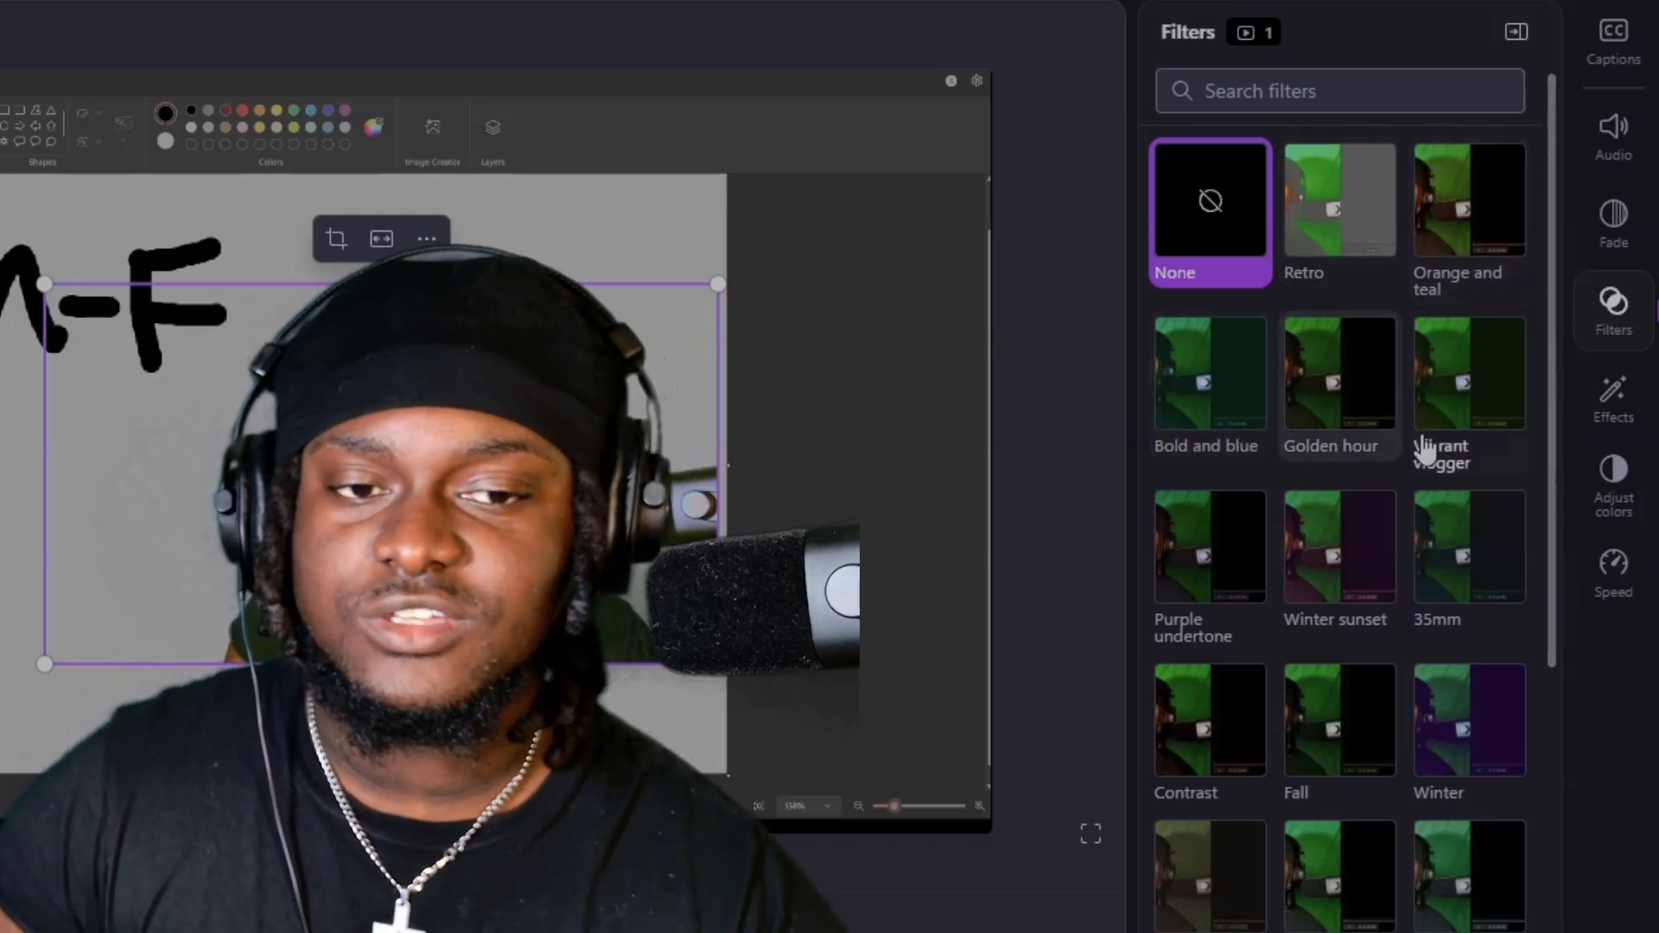
scroll(1375, 567, "down", 5)
scroll(1375, 568, "down", 14)
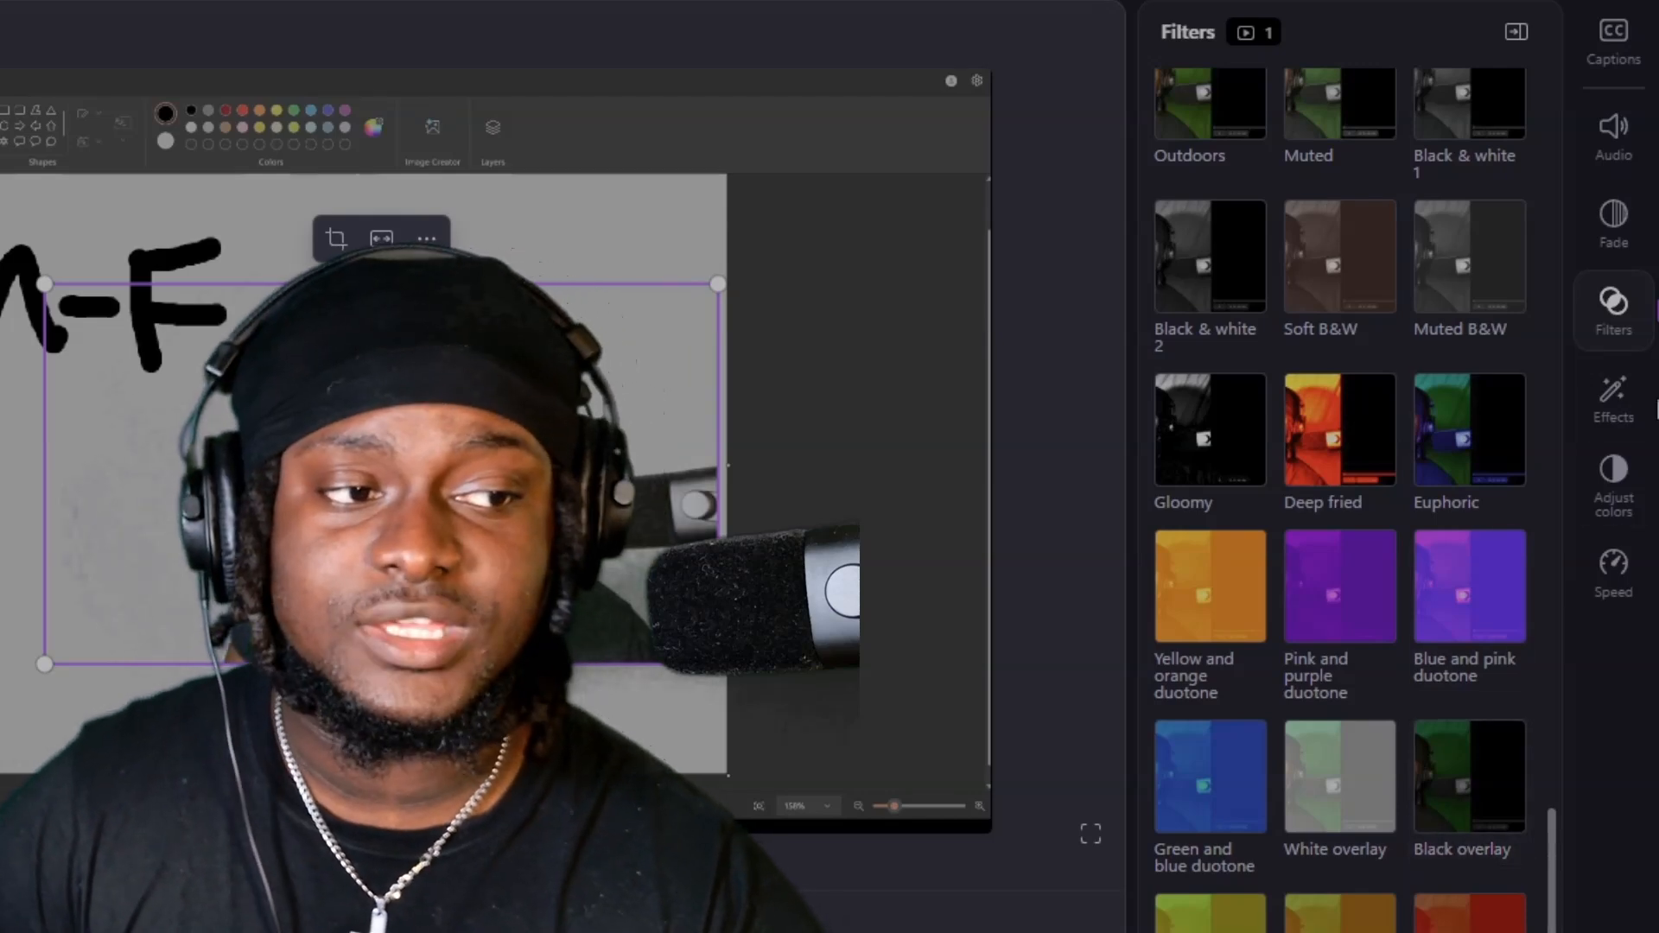
left_click(1615, 398)
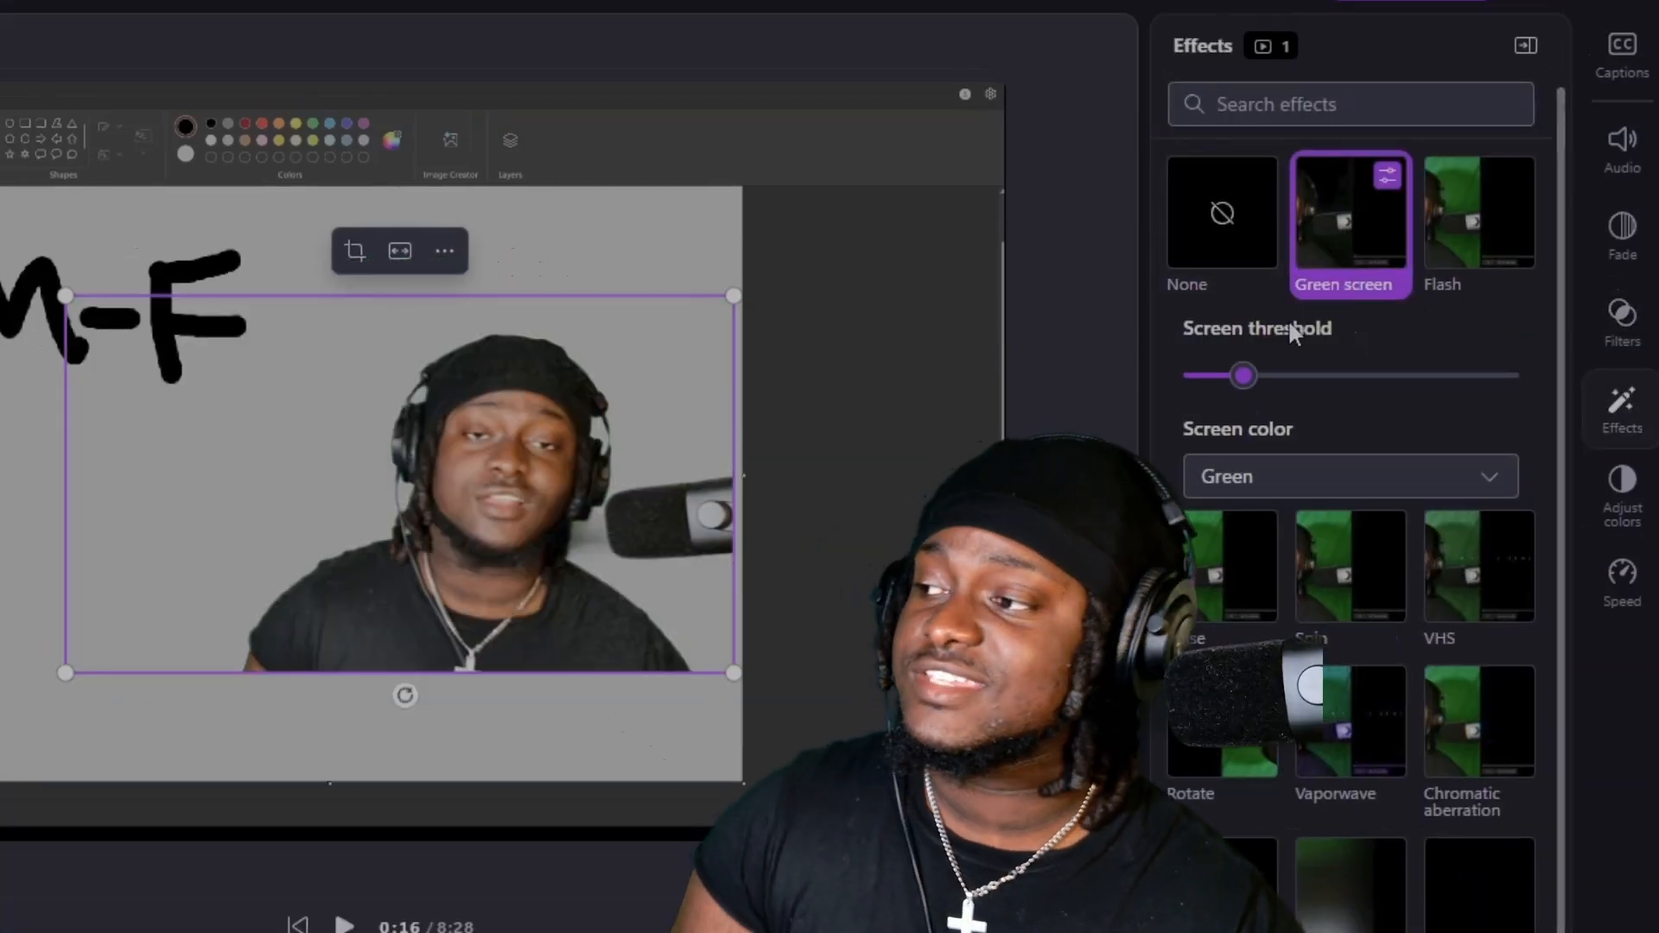
scroll(1421, 536, "down", 5)
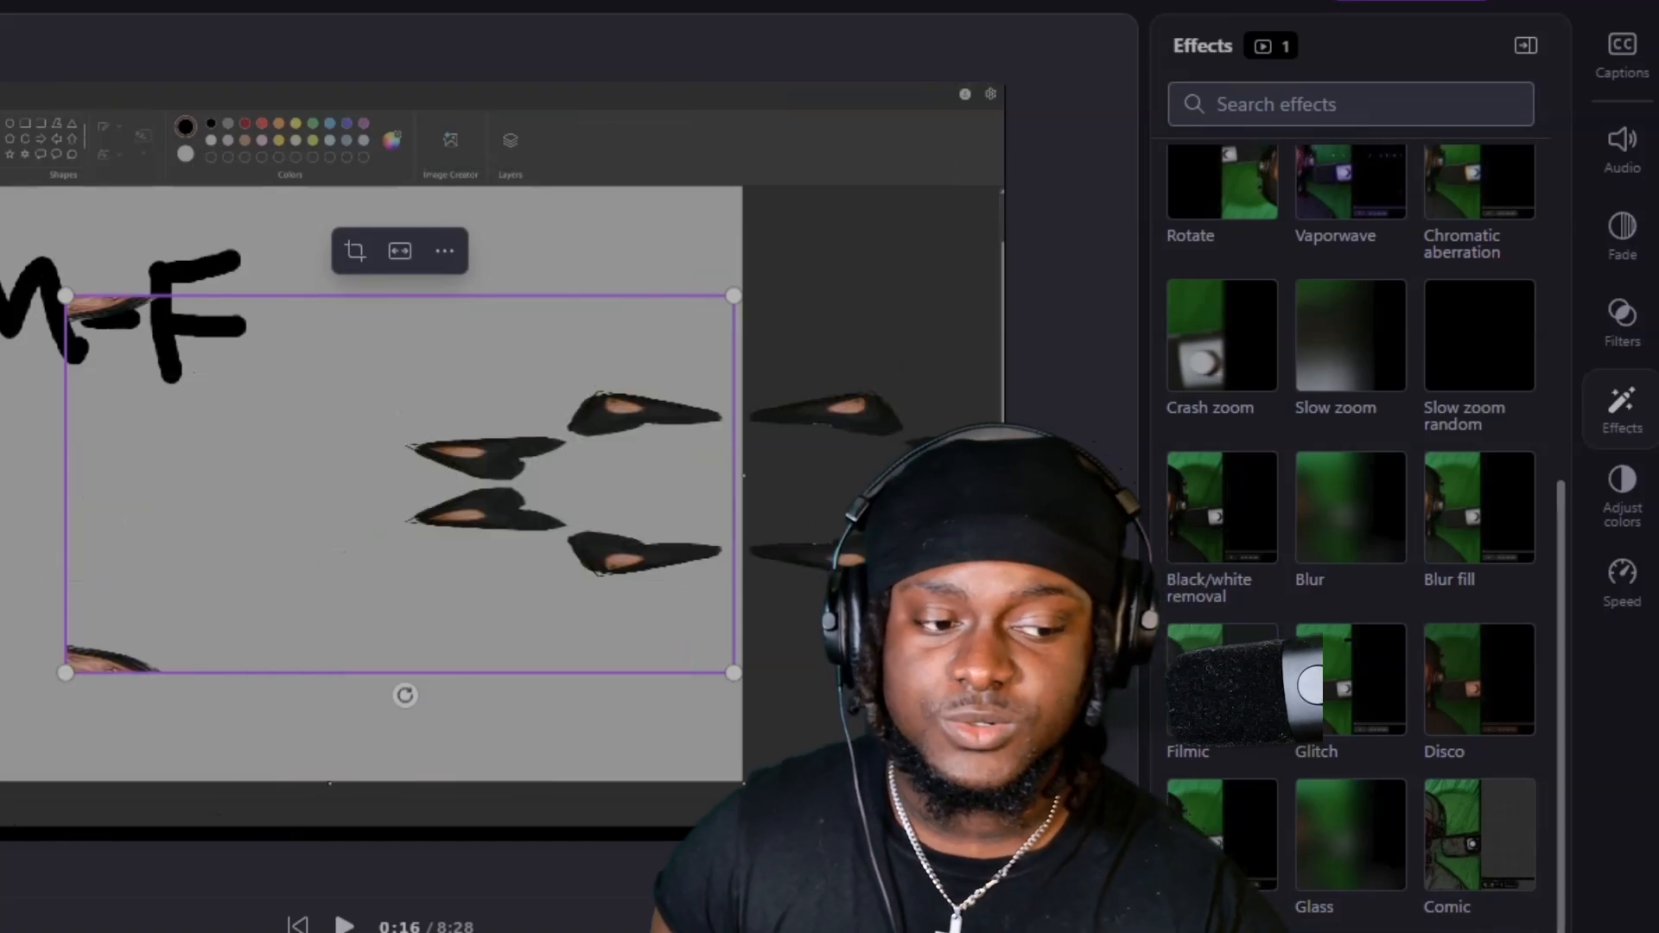
scroll(1351, 536, "up", 3)
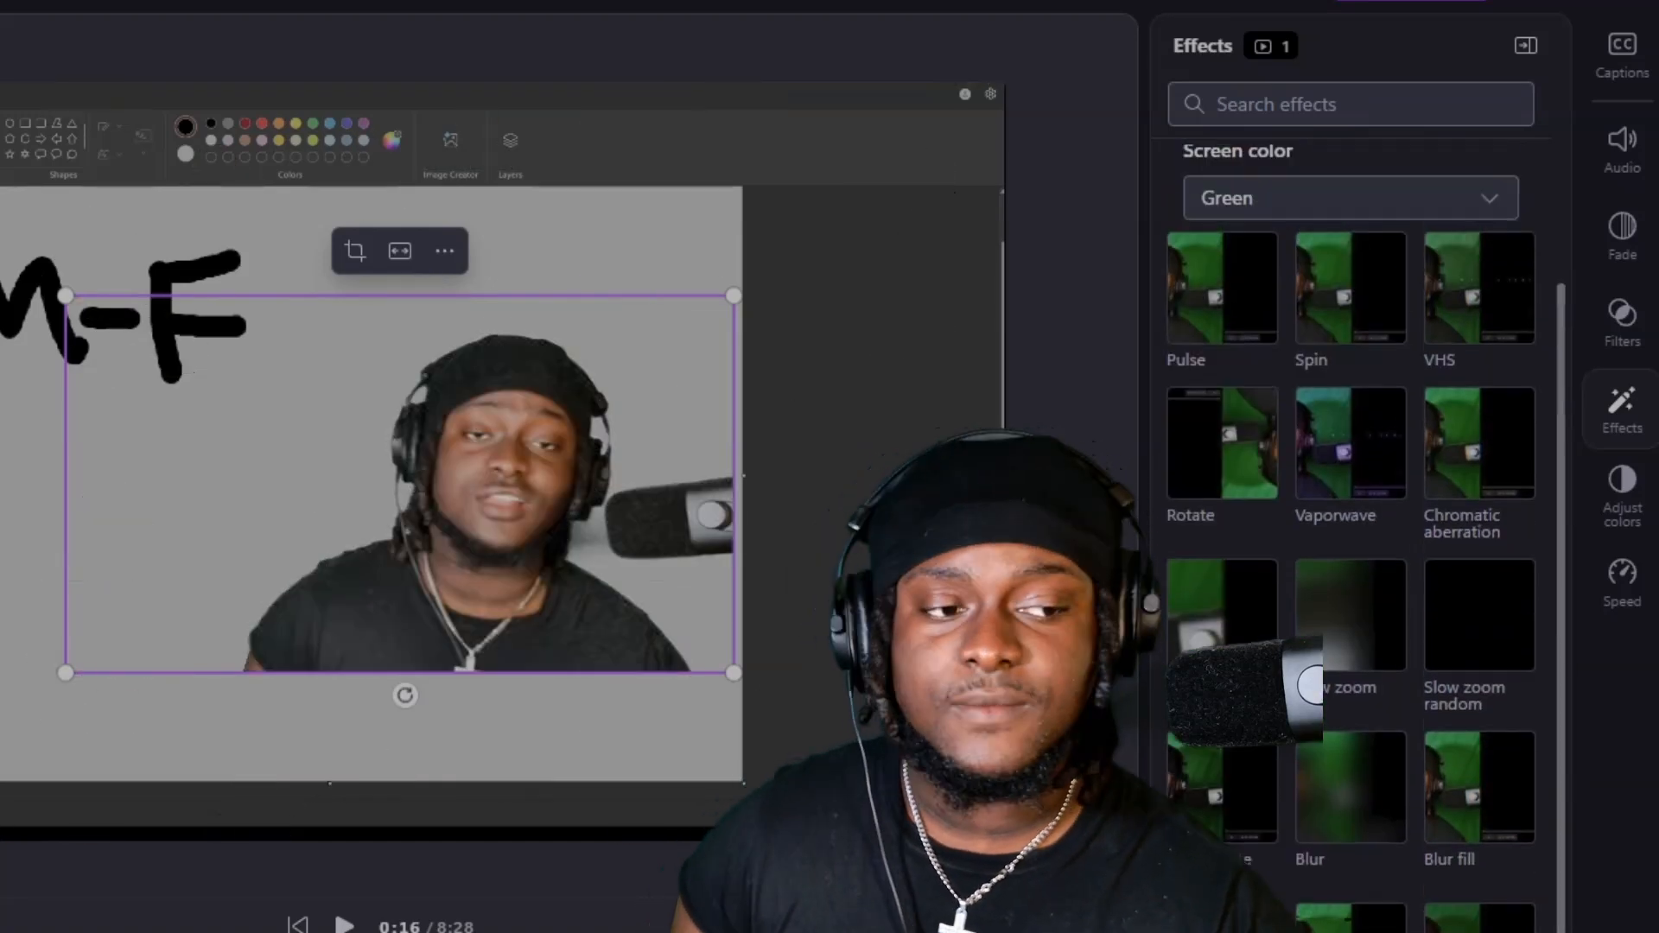
Raise the camera clip's exposure, contrast, saturation, temperature and transparency to about their maximum, and reset all its color adjustments.
left_click(1614, 509)
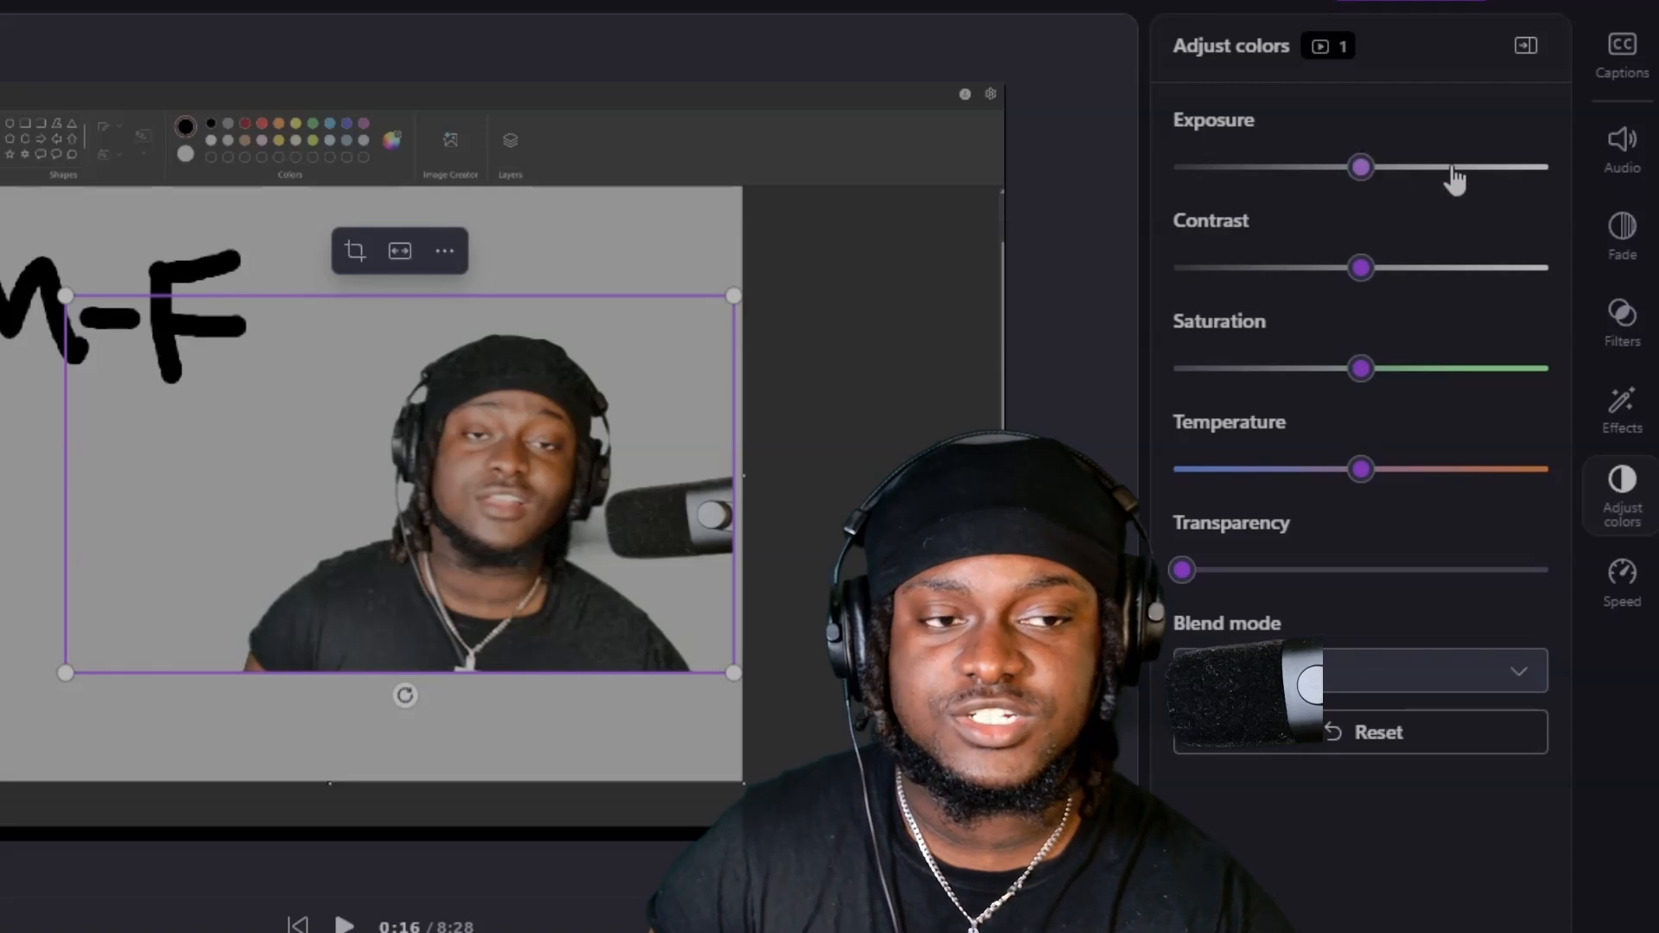
left_click_drag(1418, 171, 1529, 167)
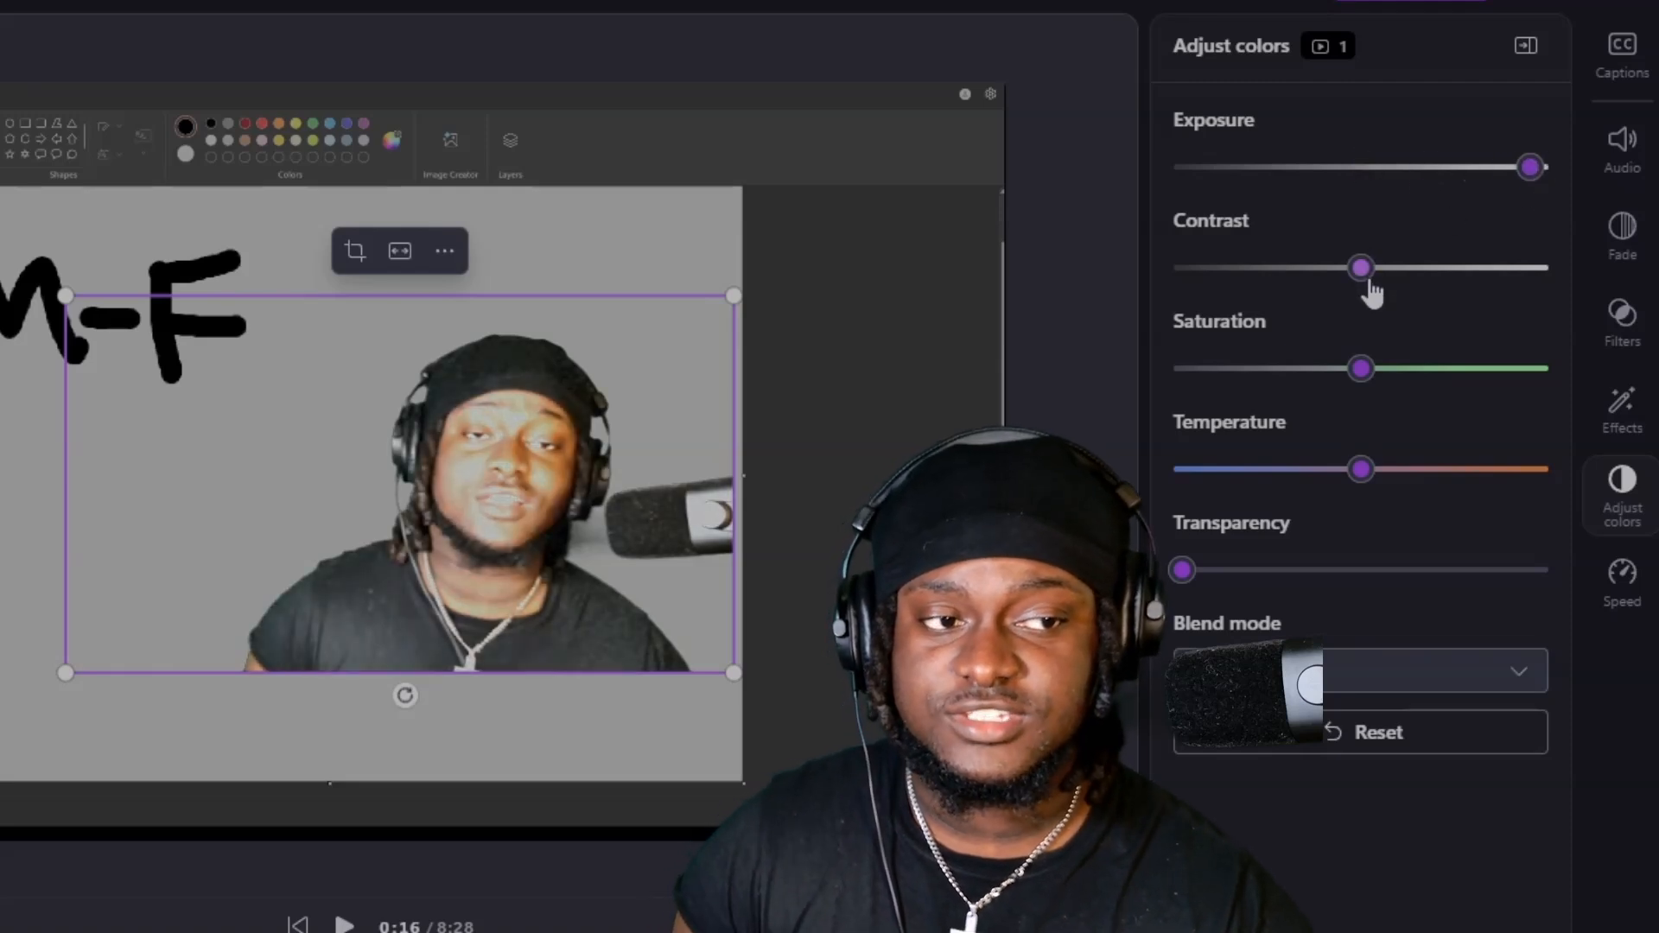
left_click_drag(1363, 269, 1547, 268)
left_click_drag(1362, 370, 1540, 369)
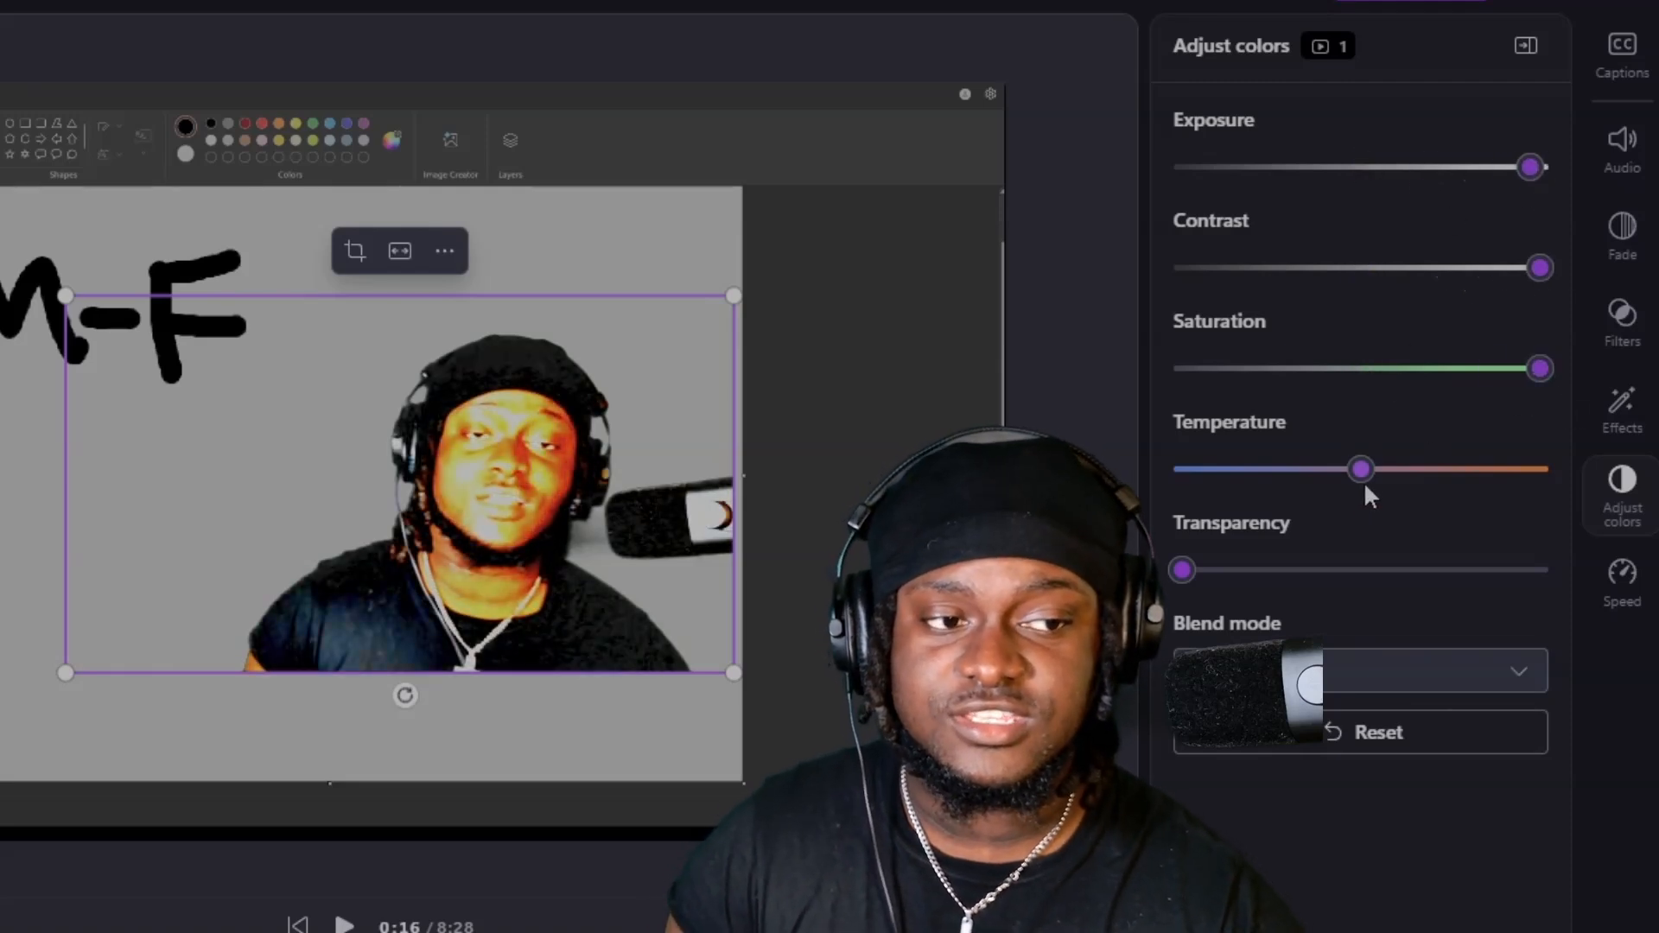
left_click_drag(1361, 470, 1543, 469)
left_click_drag(1183, 570, 1542, 571)
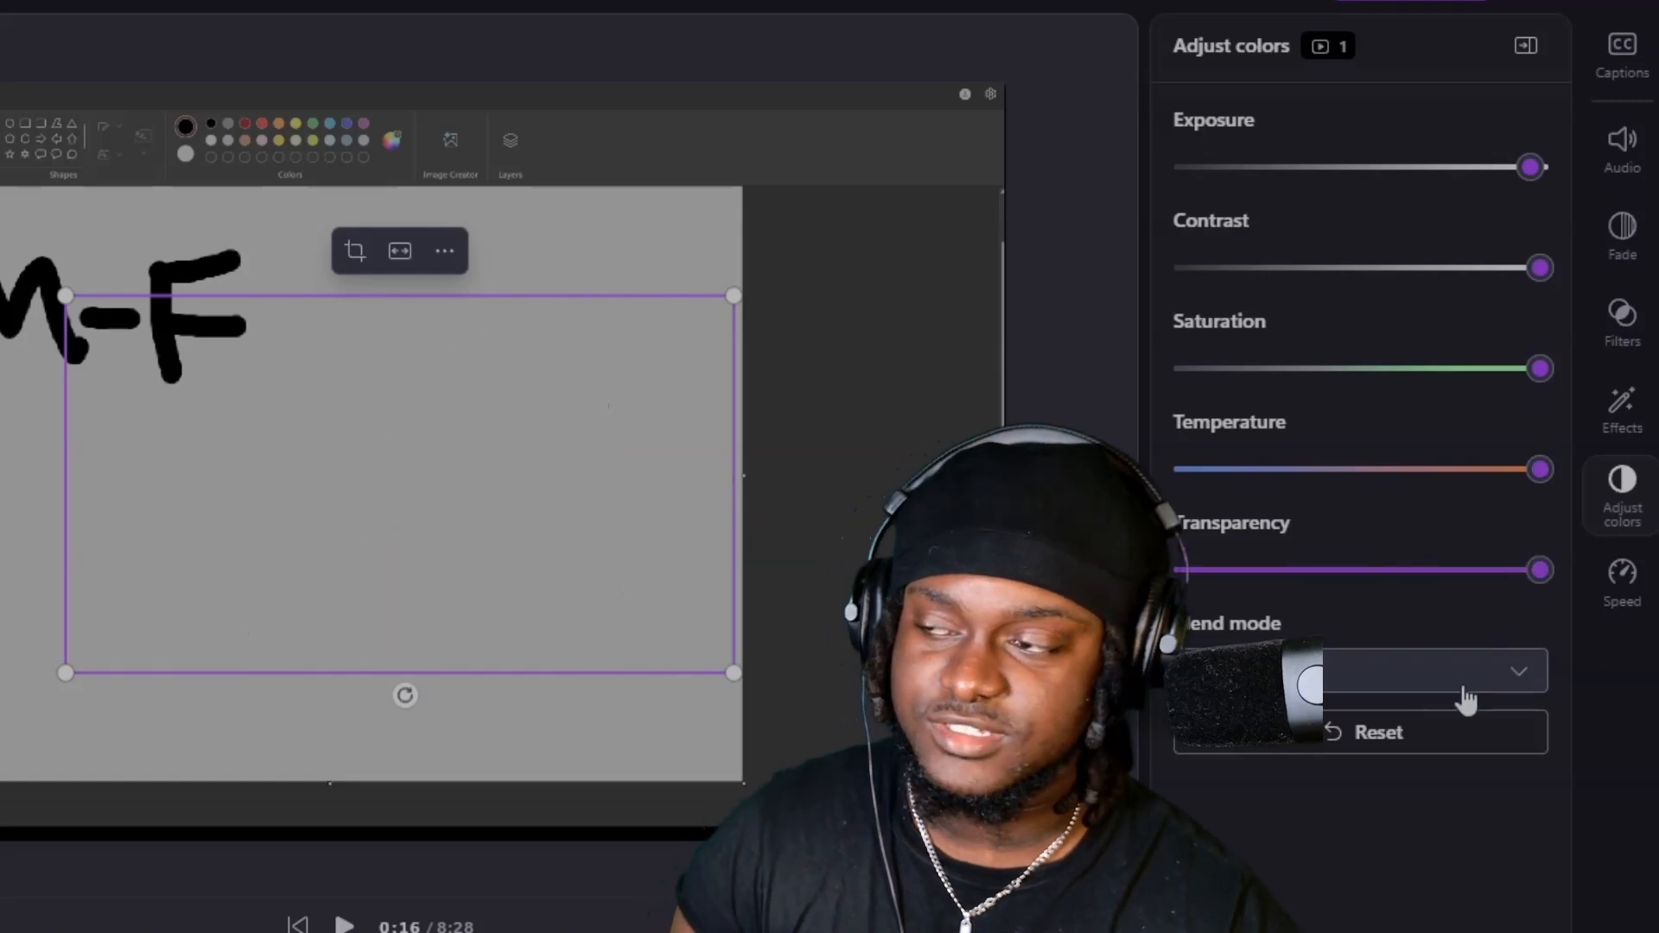
left_click(1327, 736)
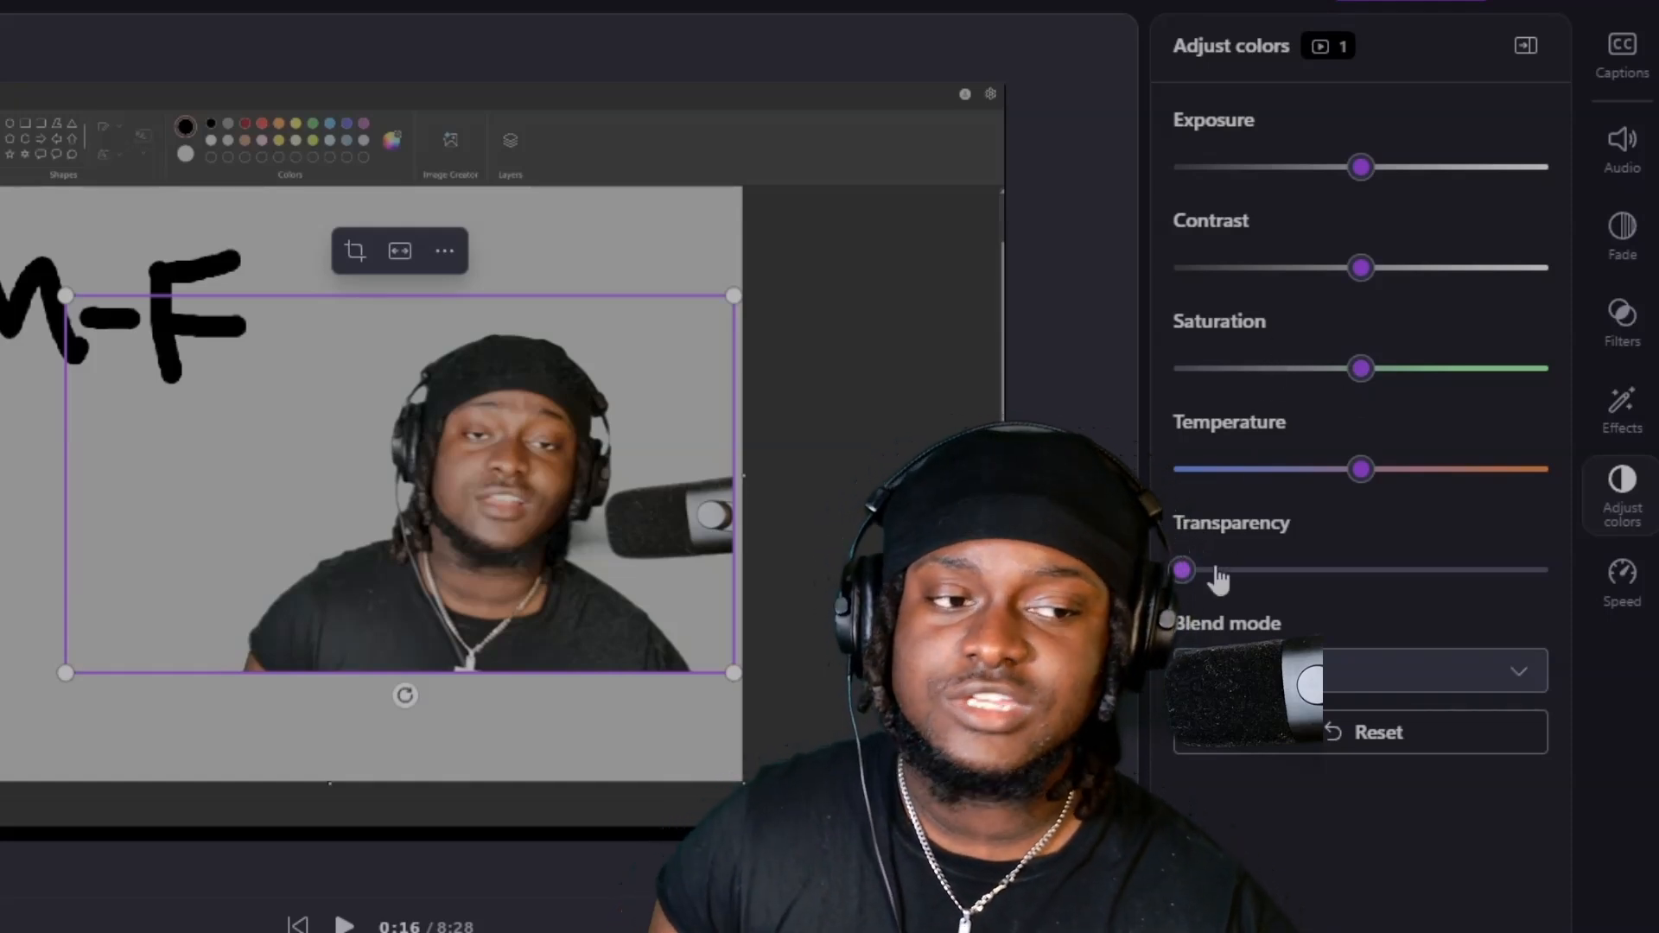
mouse_move(1184, 571)
left_mouse_down()
mouse_move(1537, 611)
mouse_move(1475, 622)
mouse_move(1570, 607)
mouse_move(1179, 596)
mouse_move(1440, 581)
mouse_move(1293, 620)
mouse_move(1180, 596)
left_mouse_up()
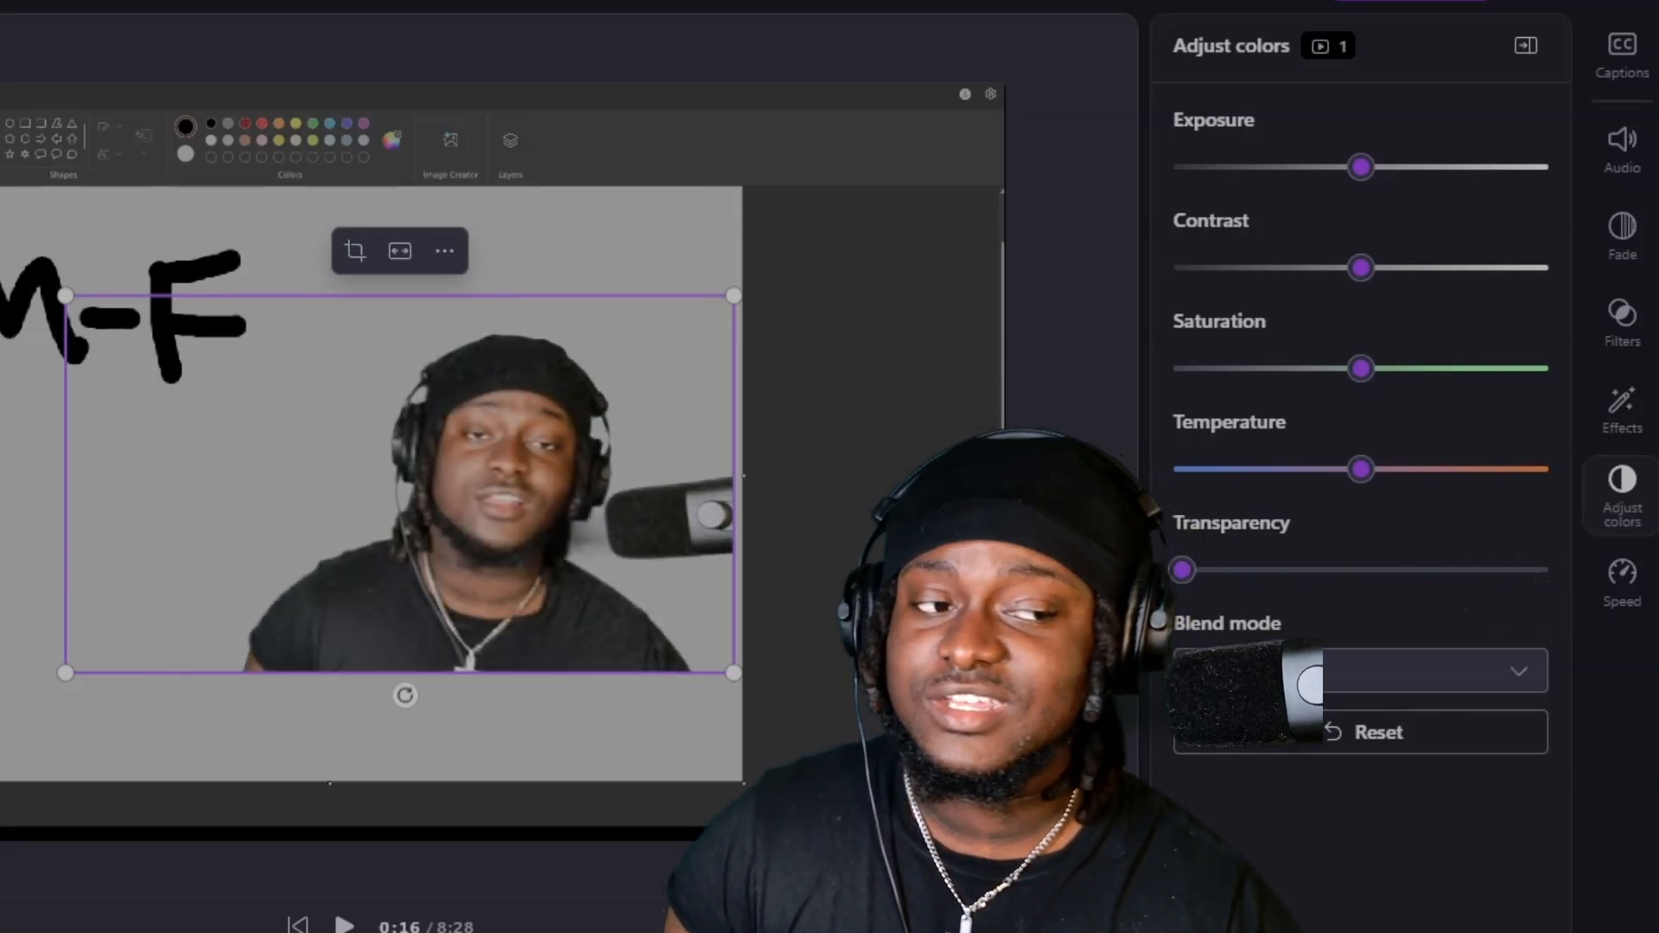
Examine the camera clip's speed setting, keeping it at 1x, and revisit its filters and effects.
left_click(1622, 579)
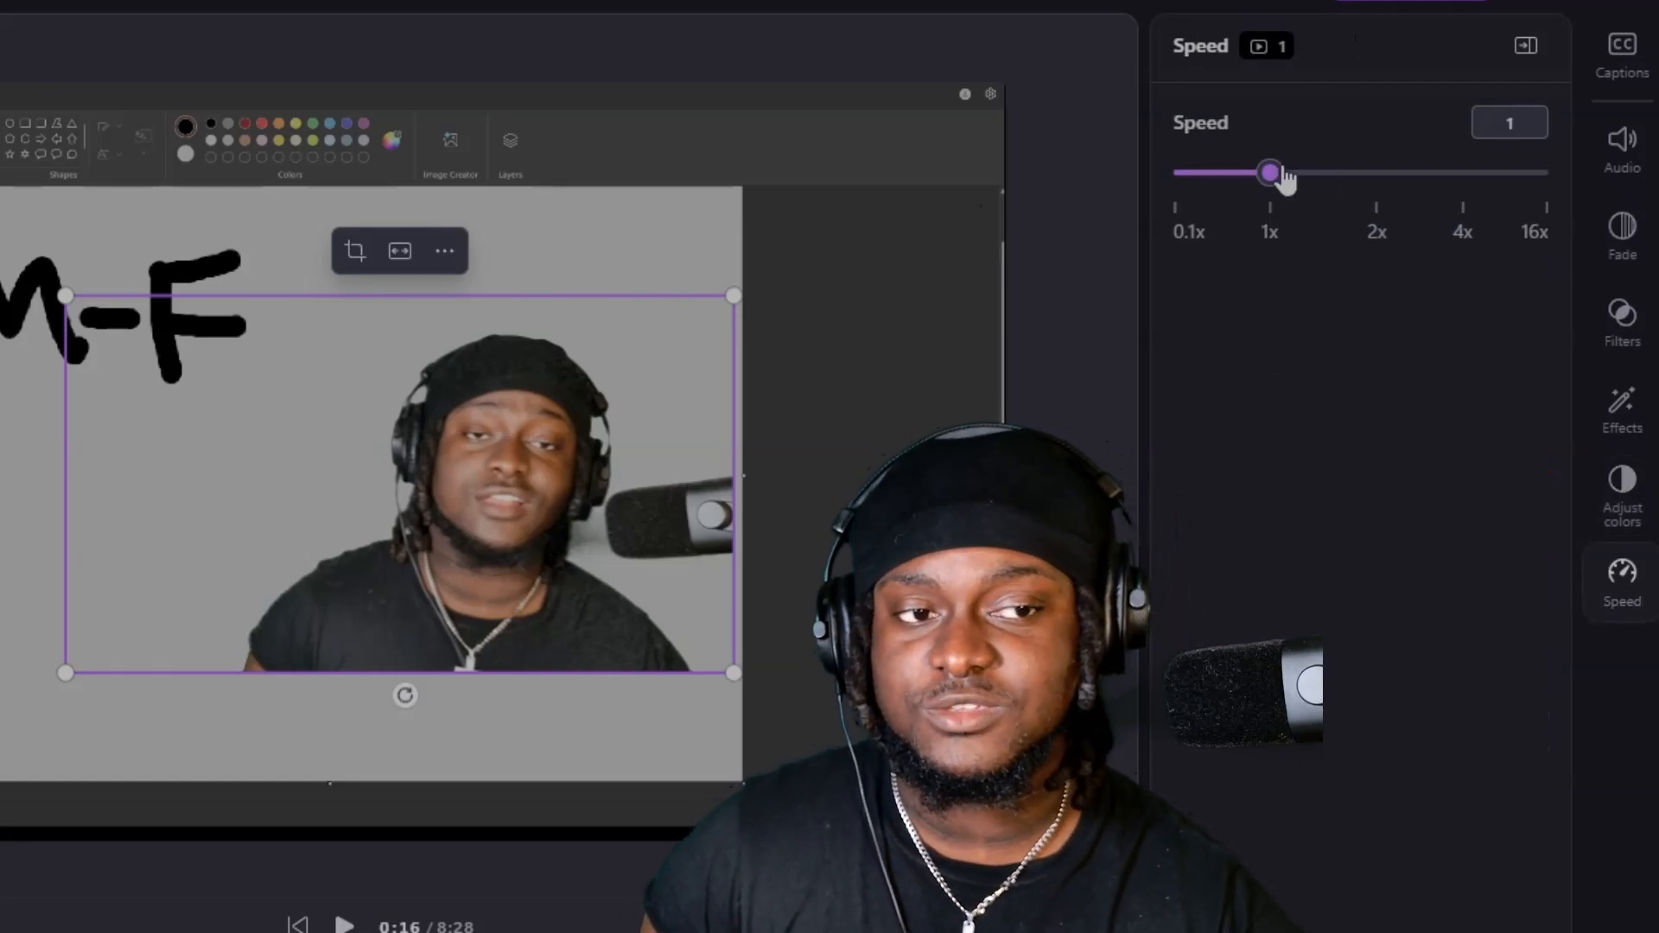
mouse_move(1283, 177)
left_mouse_down()
mouse_move(1581, 222)
mouse_move(1278, 204)
left_mouse_up()
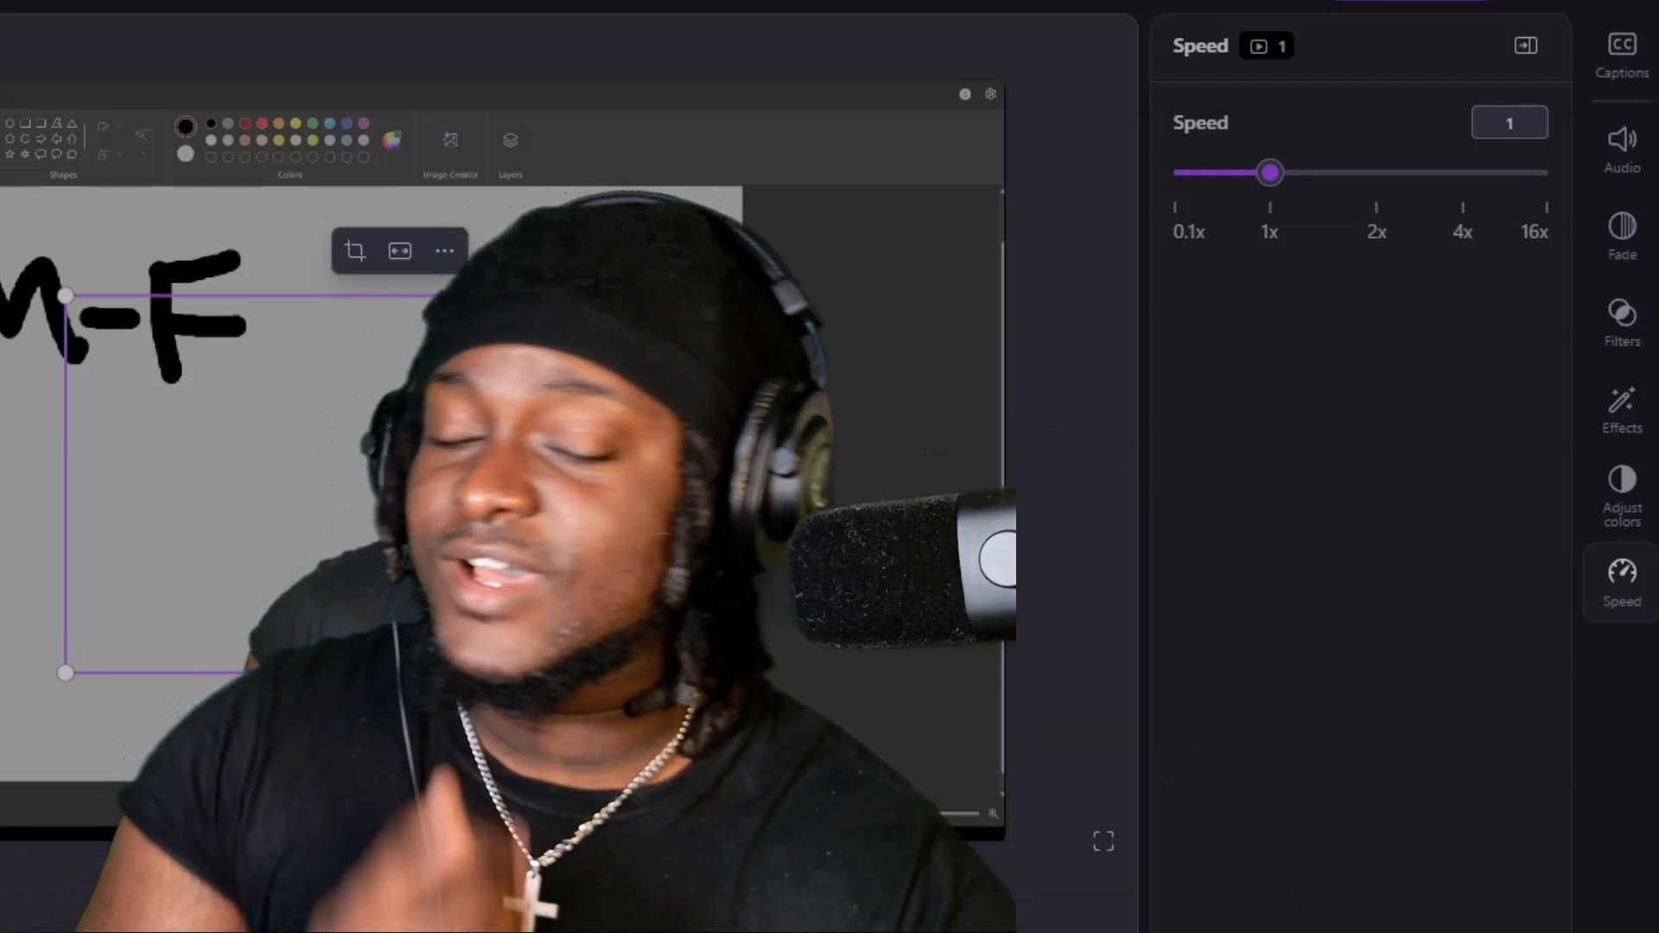
left_click(1620, 315)
left_click(1626, 407)
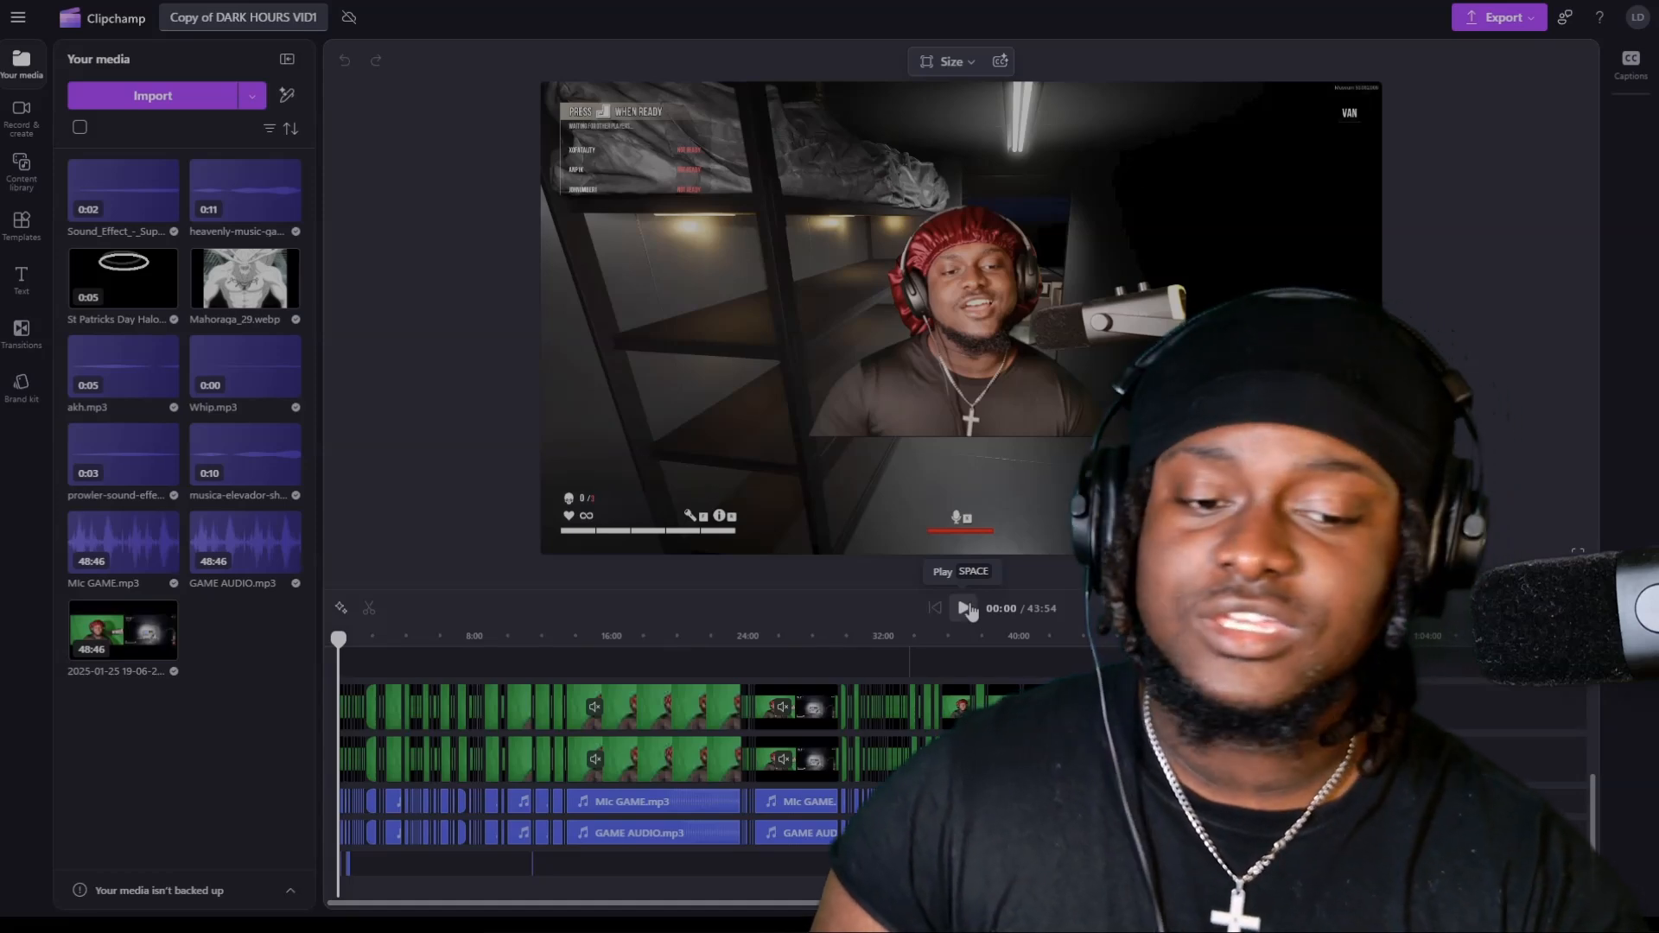
Play the Copy of DARK HOURS VID1 project from the start.
left_click(966, 609)
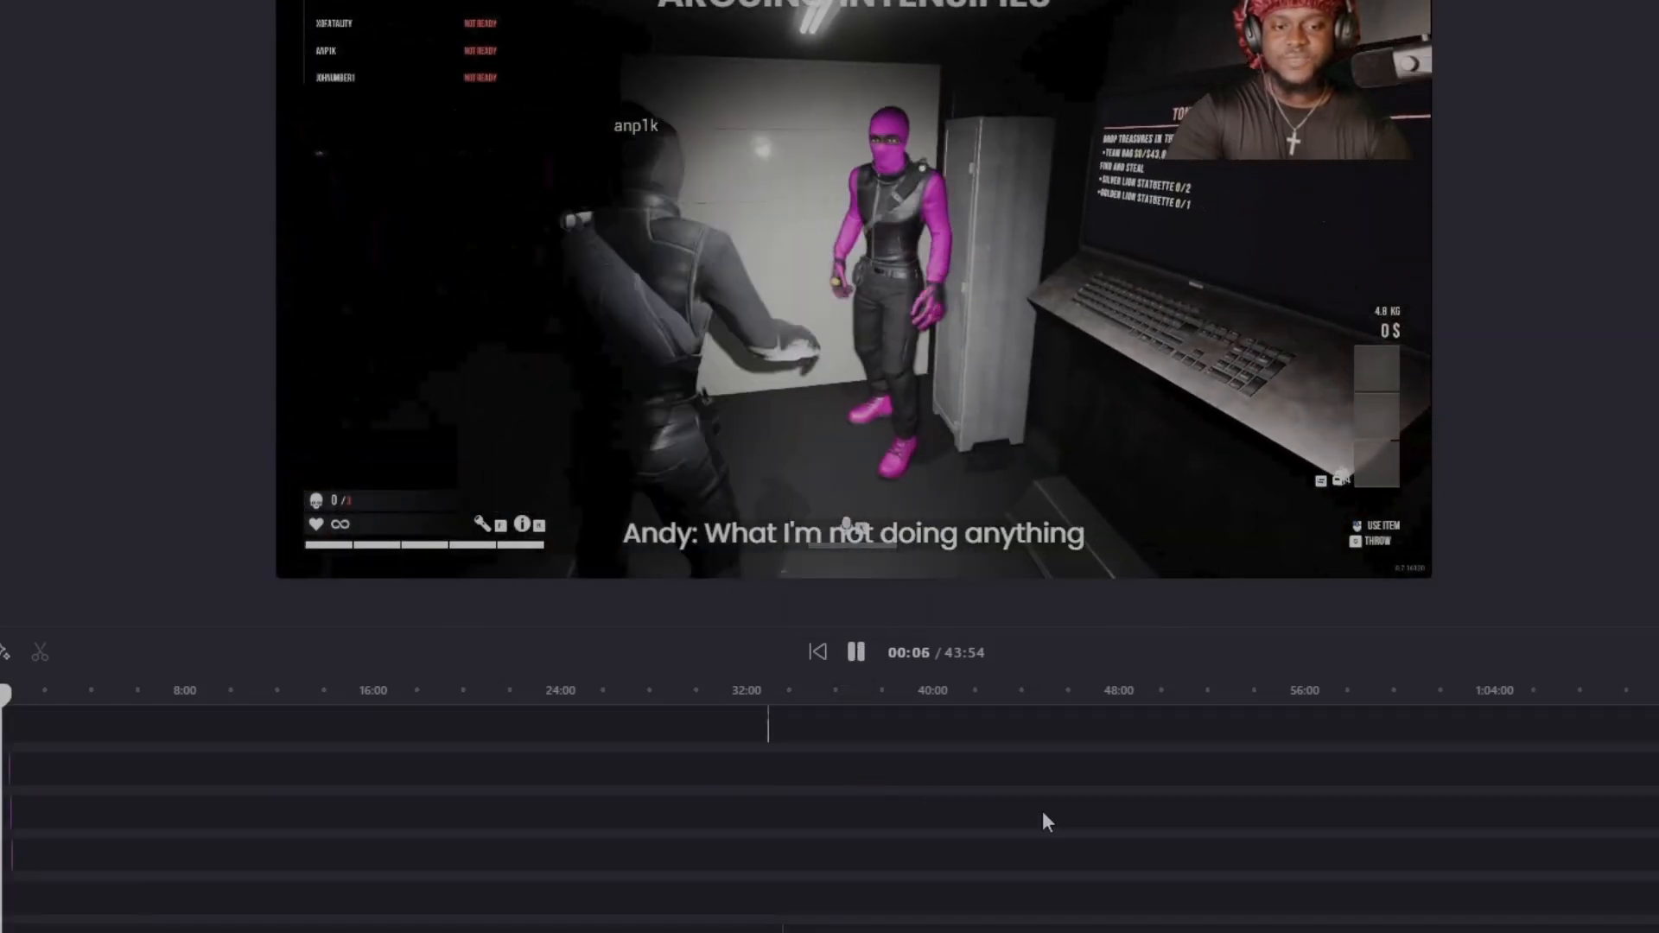
Pause the project preview about 13 seconds in.
scroll(1042, 812, "up", 2)
key("ctrl+equal")
key("ctrl+equal")
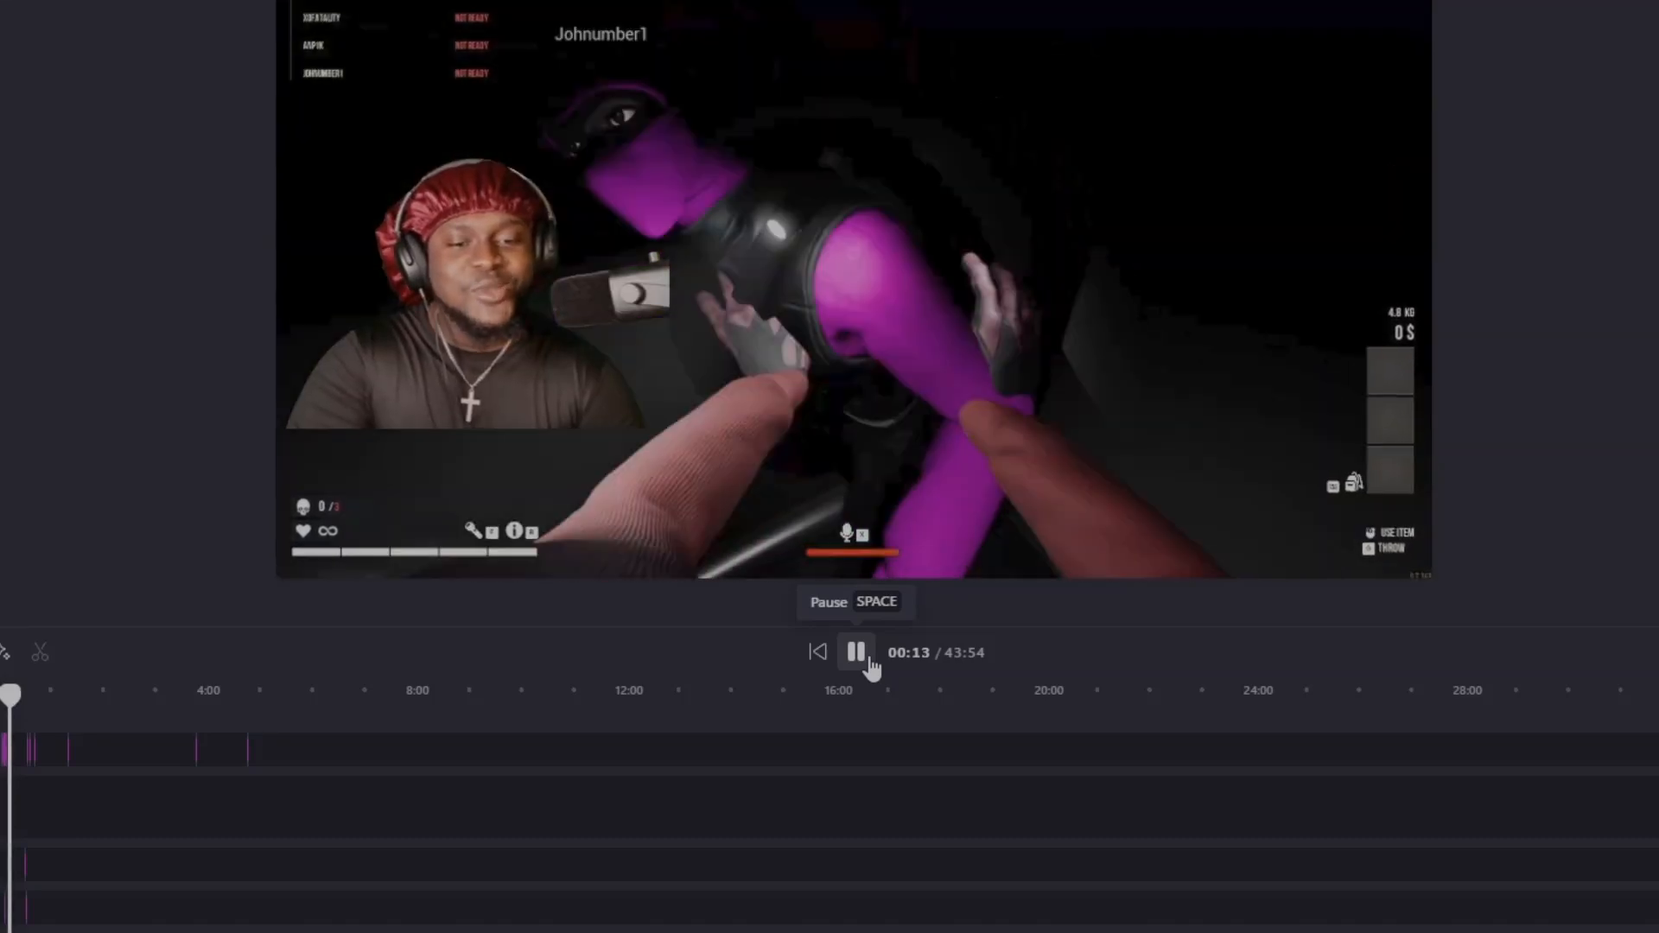
left_click(866, 664)
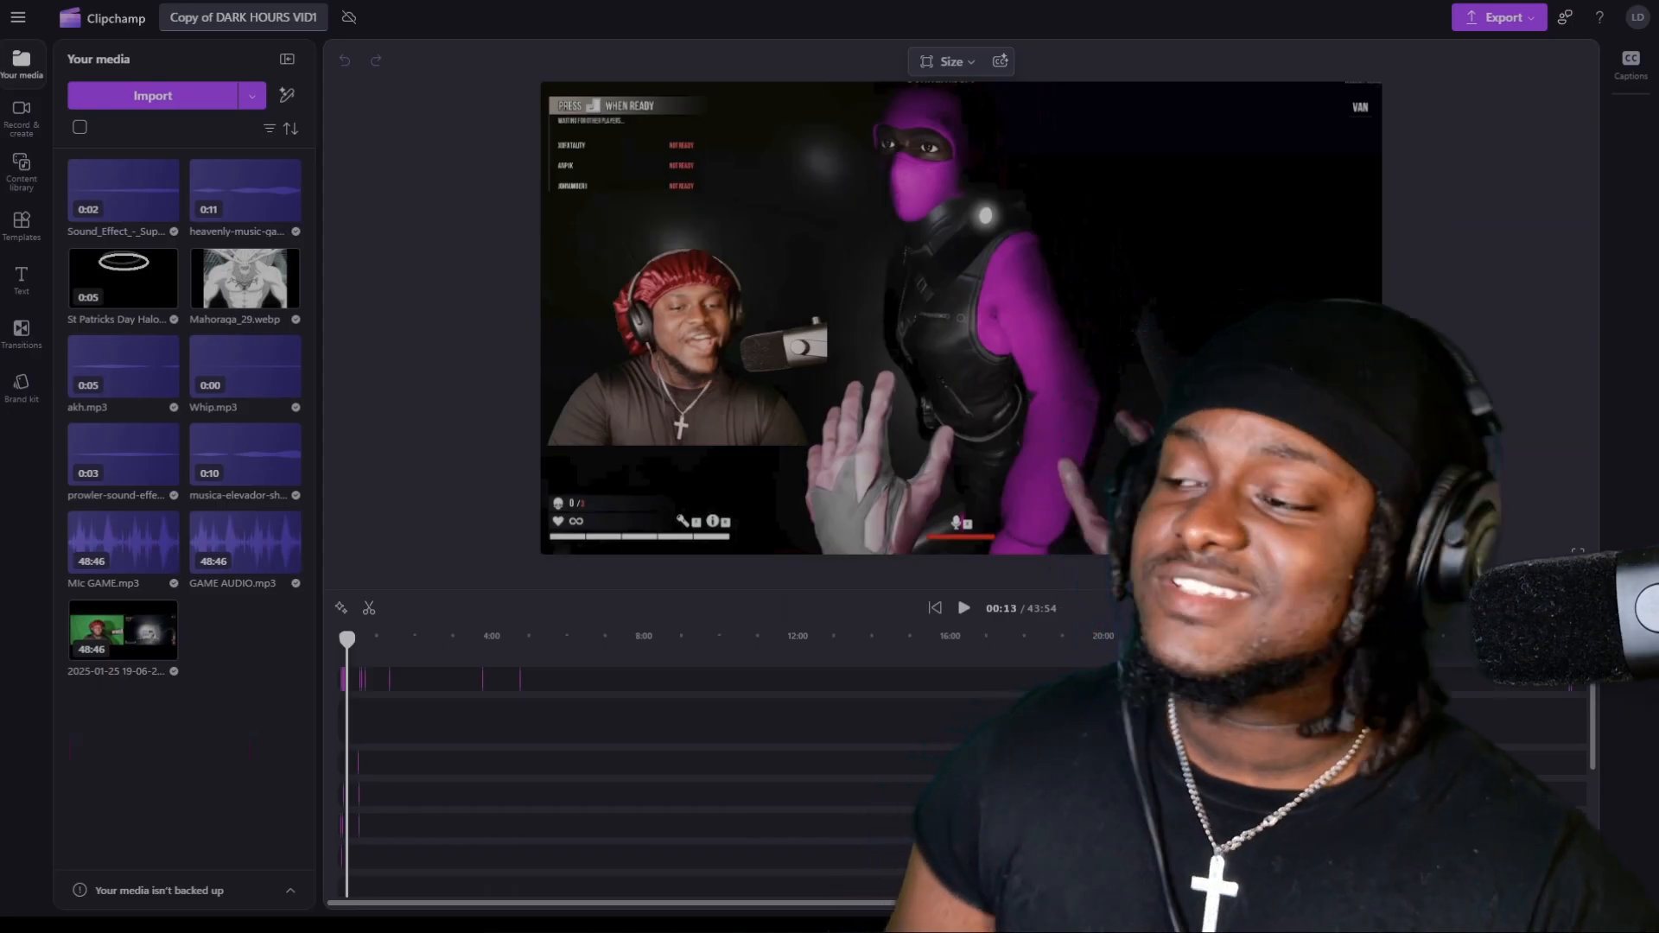
Examine the text settings of the "What I'm not doing anything" caption about 6 seconds into the project.
left_click(1543, 873)
left_click(1543, 872)
left_click(1543, 873)
left_click(1542, 873)
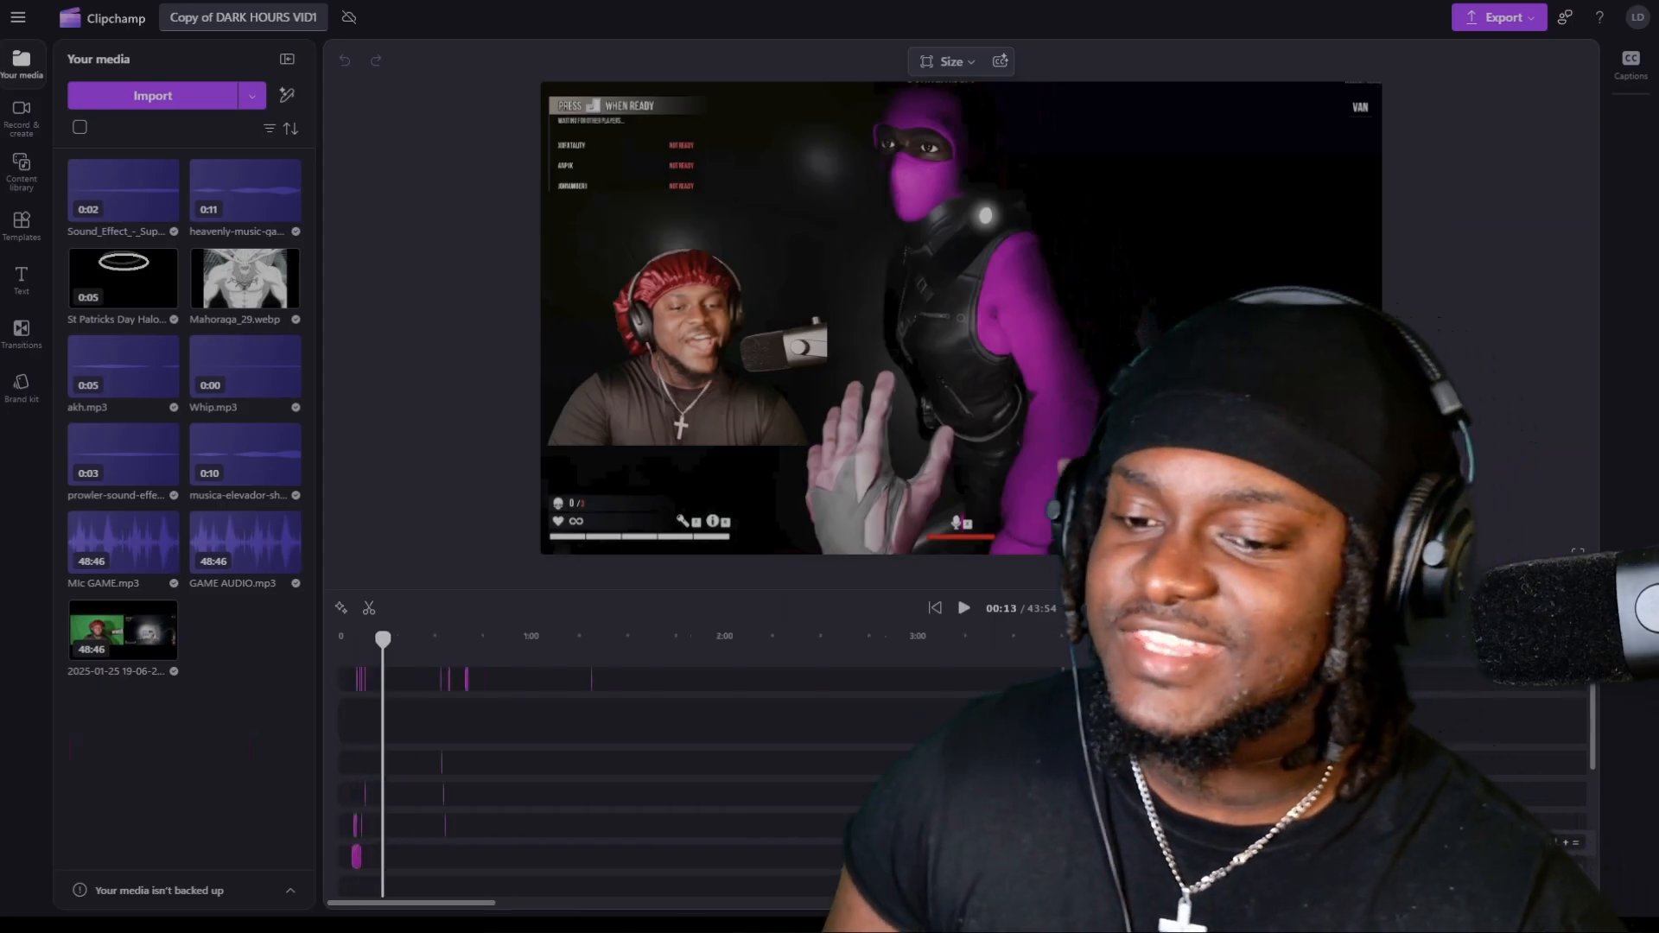
left_click(1543, 873)
left_click(1542, 873)
left_click(1542, 873)
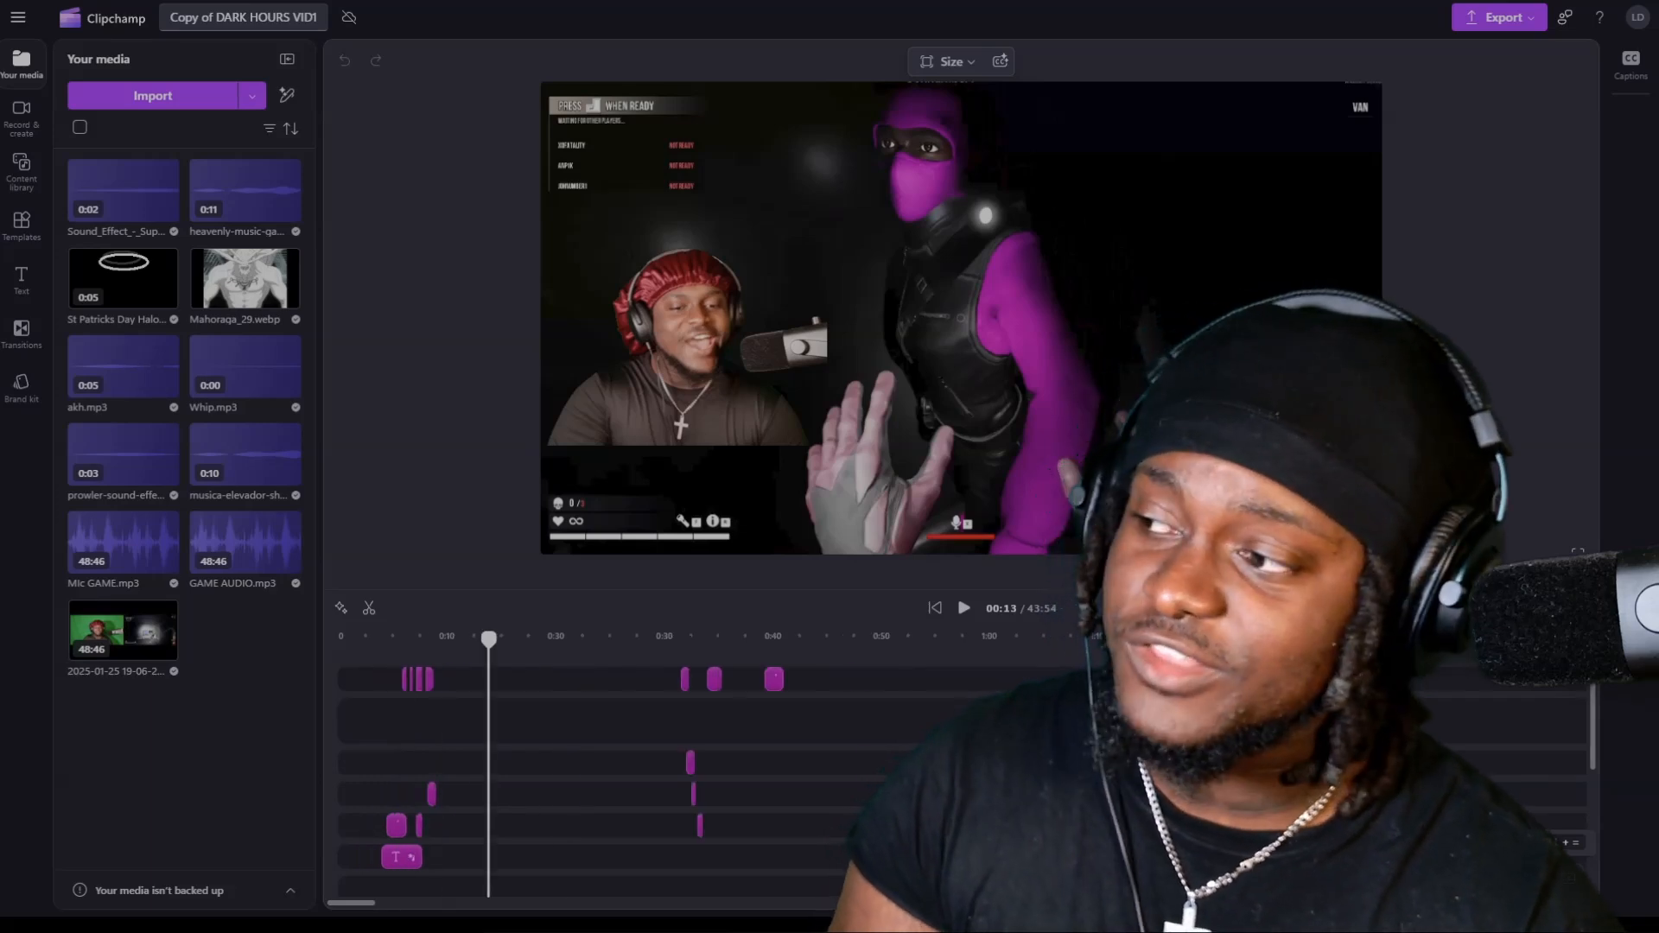
left_click(1543, 873)
left_click(1542, 872)
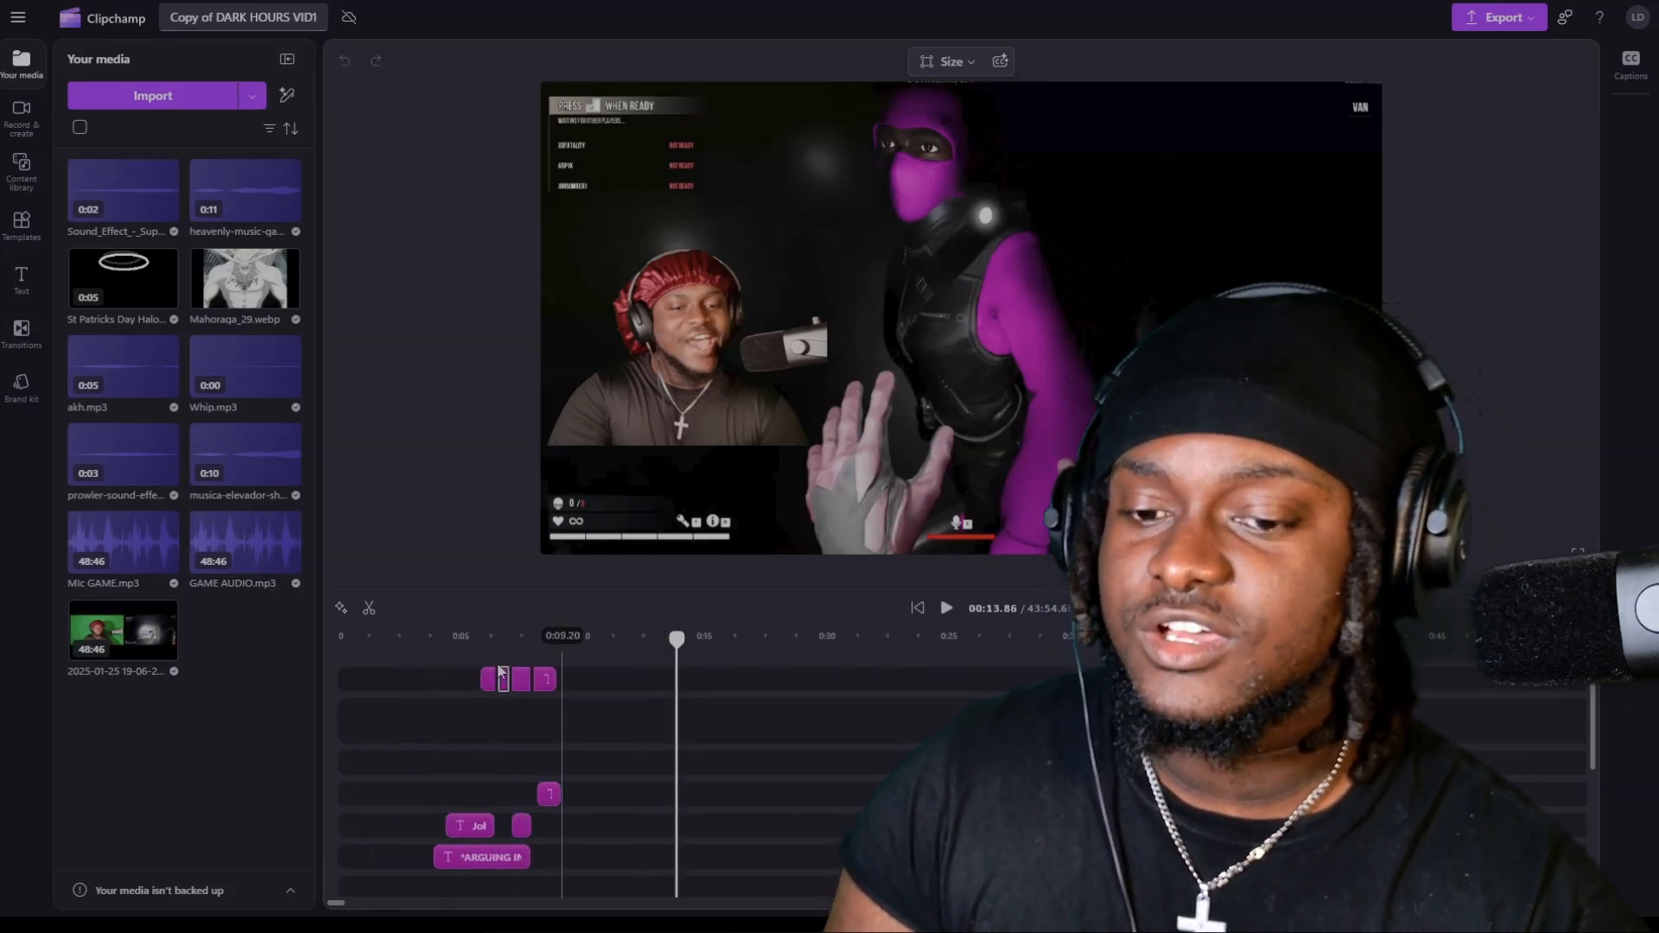
left_click(480, 637)
left_click(488, 681)
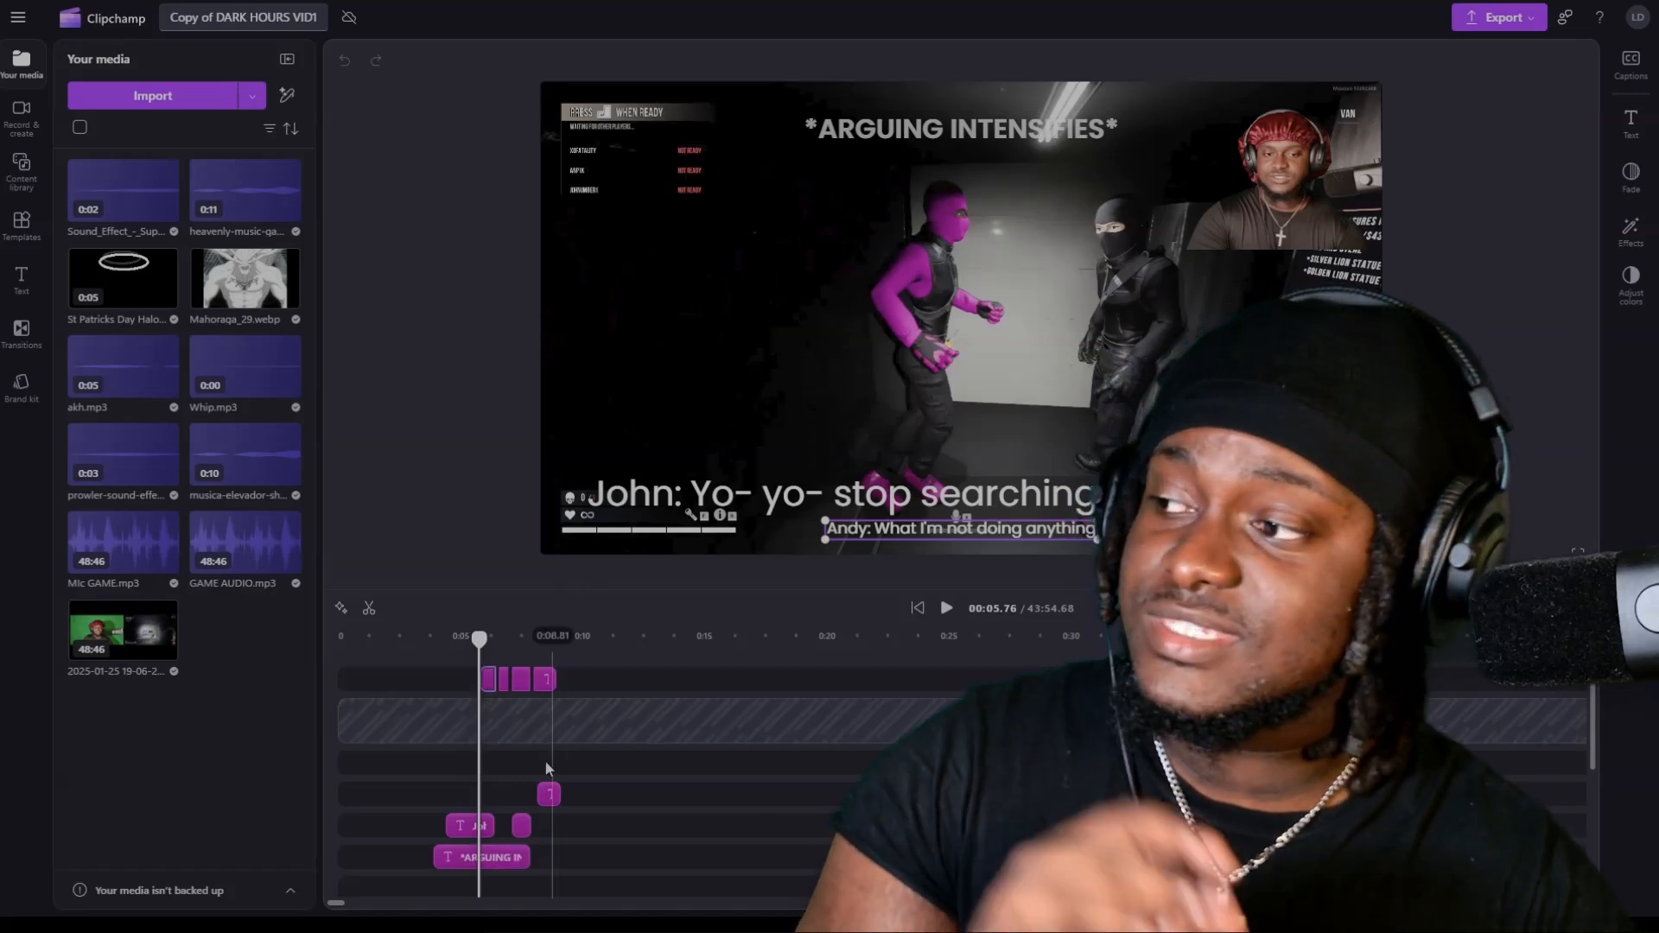
left_click(490, 680)
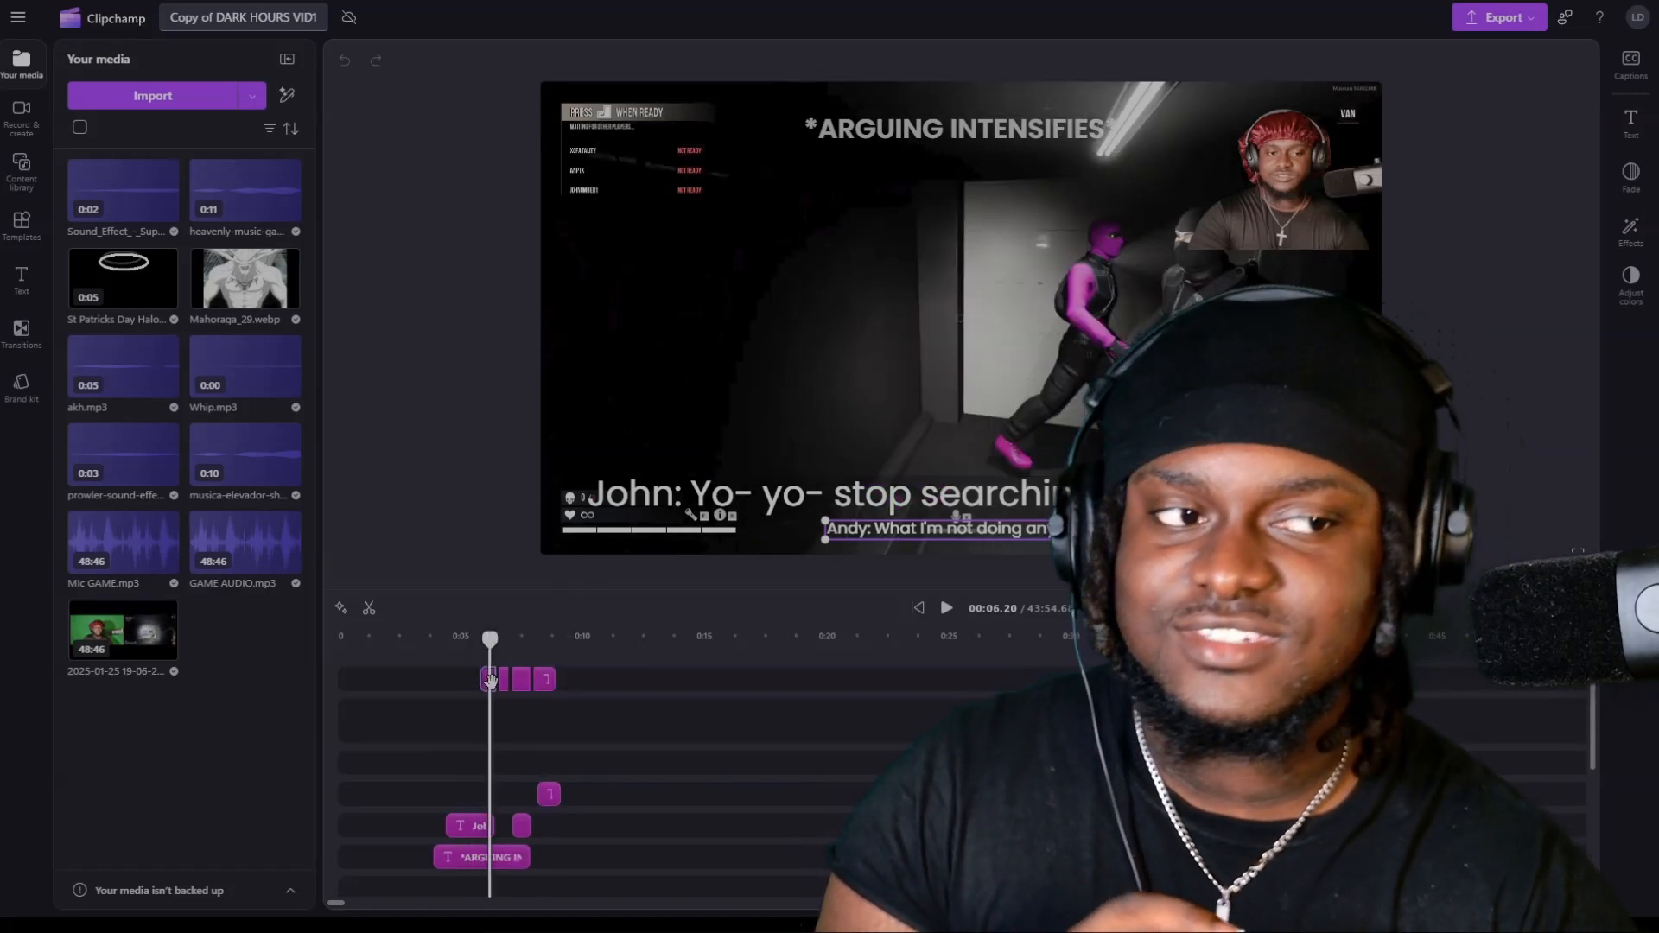
left_click(1631, 125)
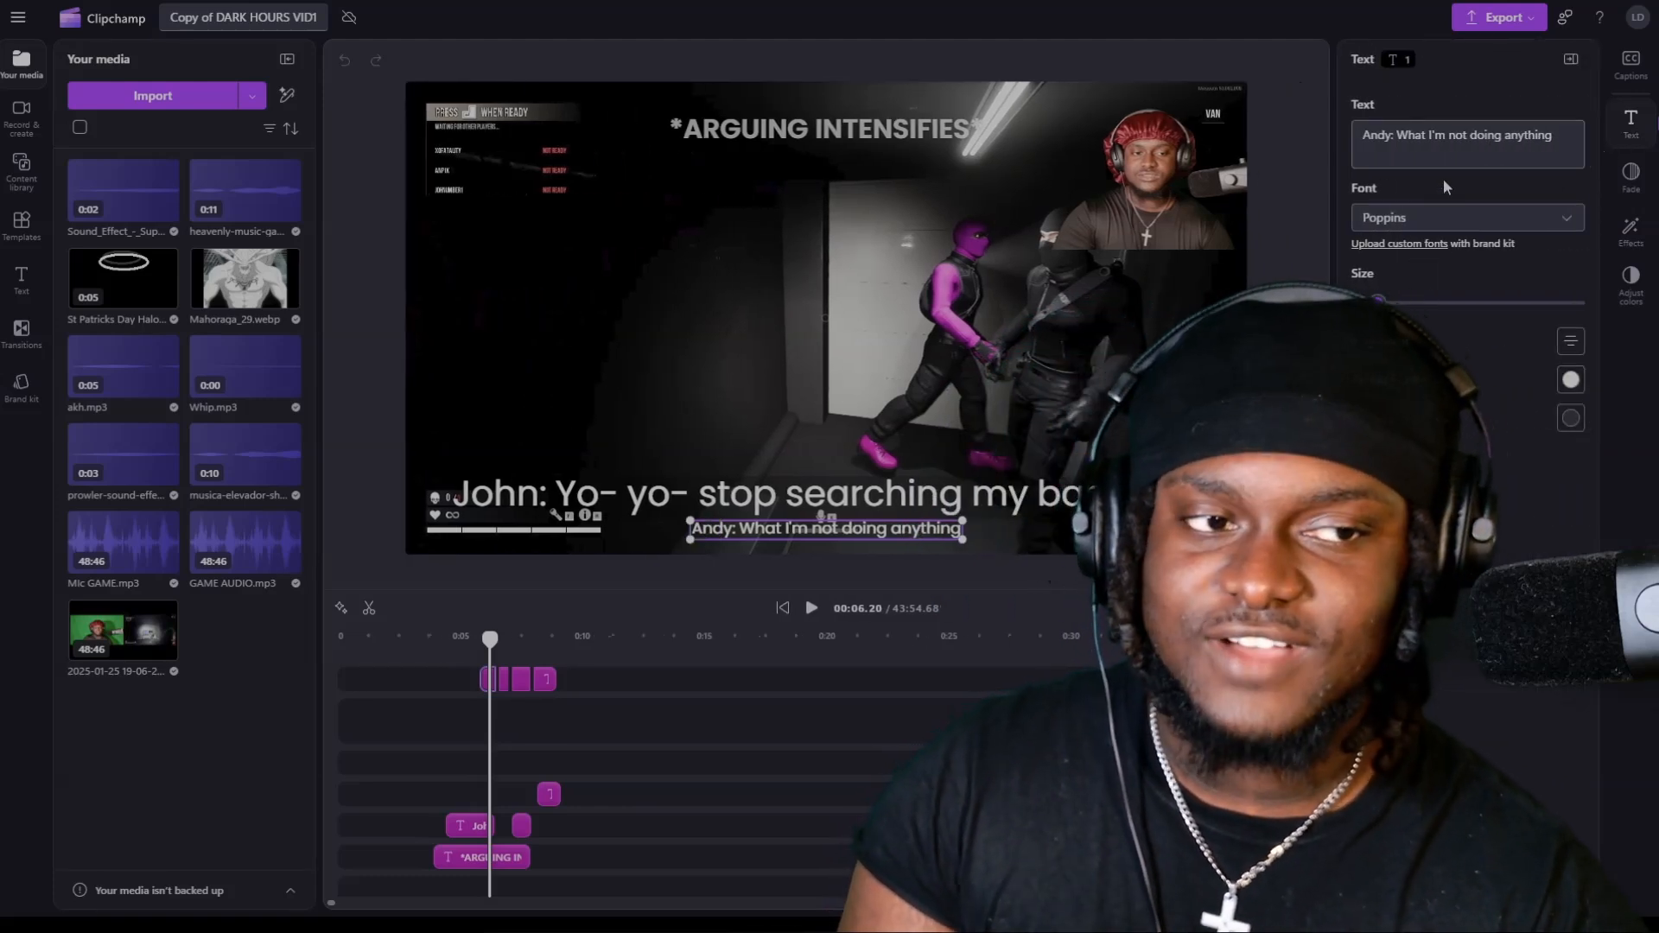
left_click(1365, 138)
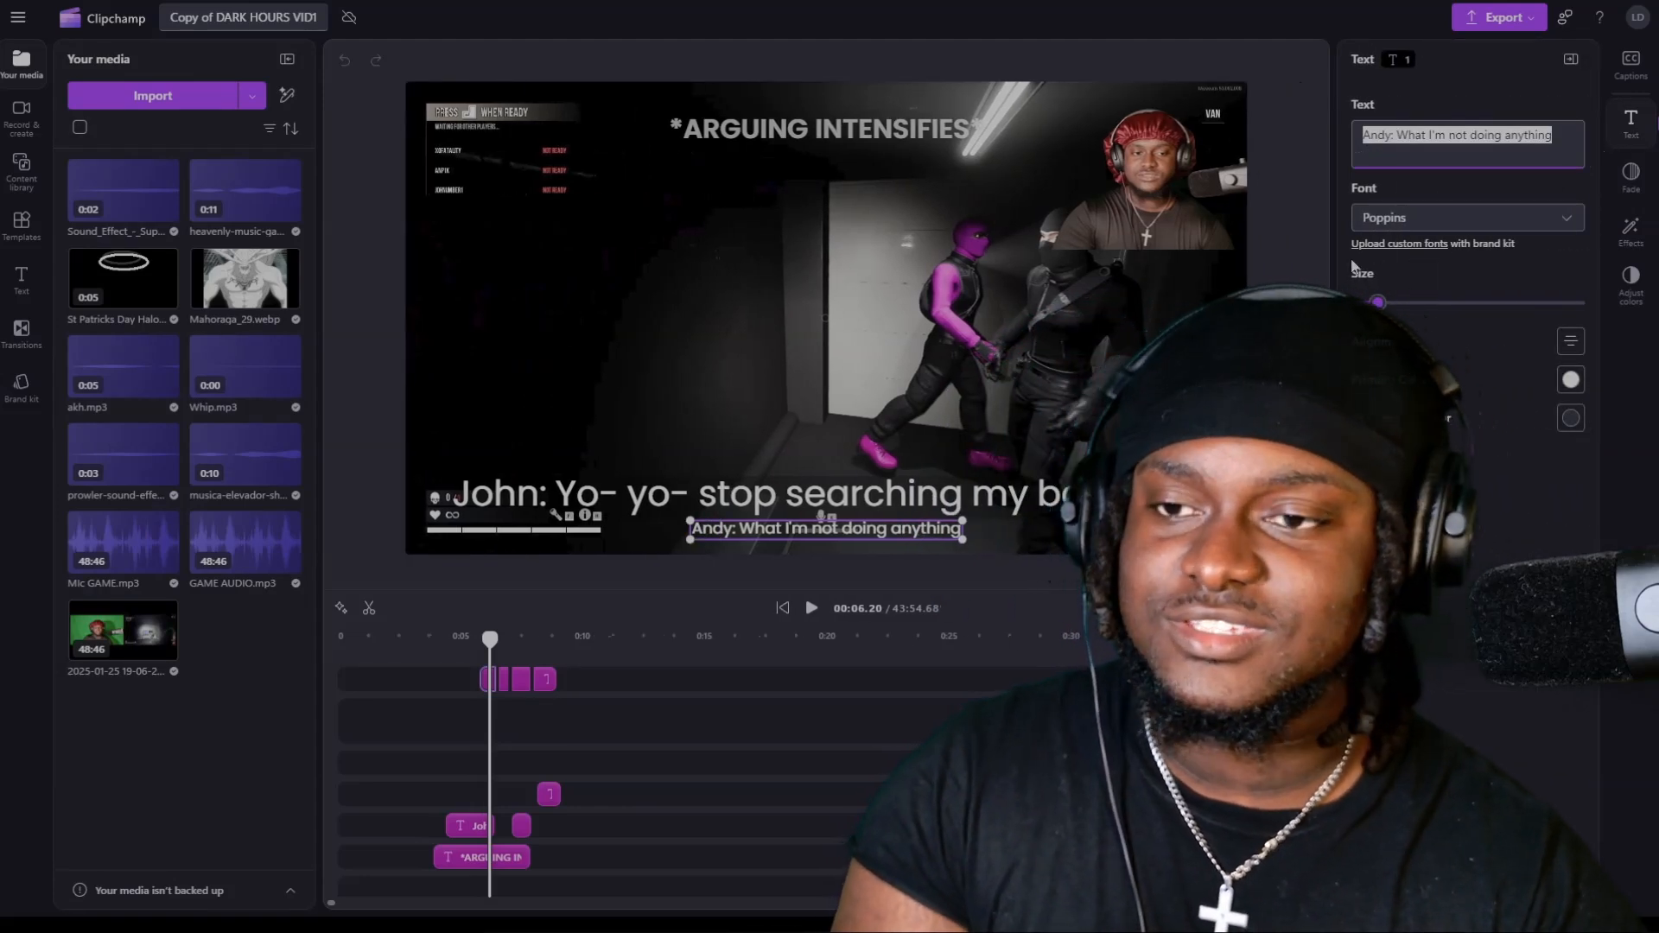
Look over the available text styles and the background color options of the "stop searching my bag bruh" caption.
left_click(21, 280)
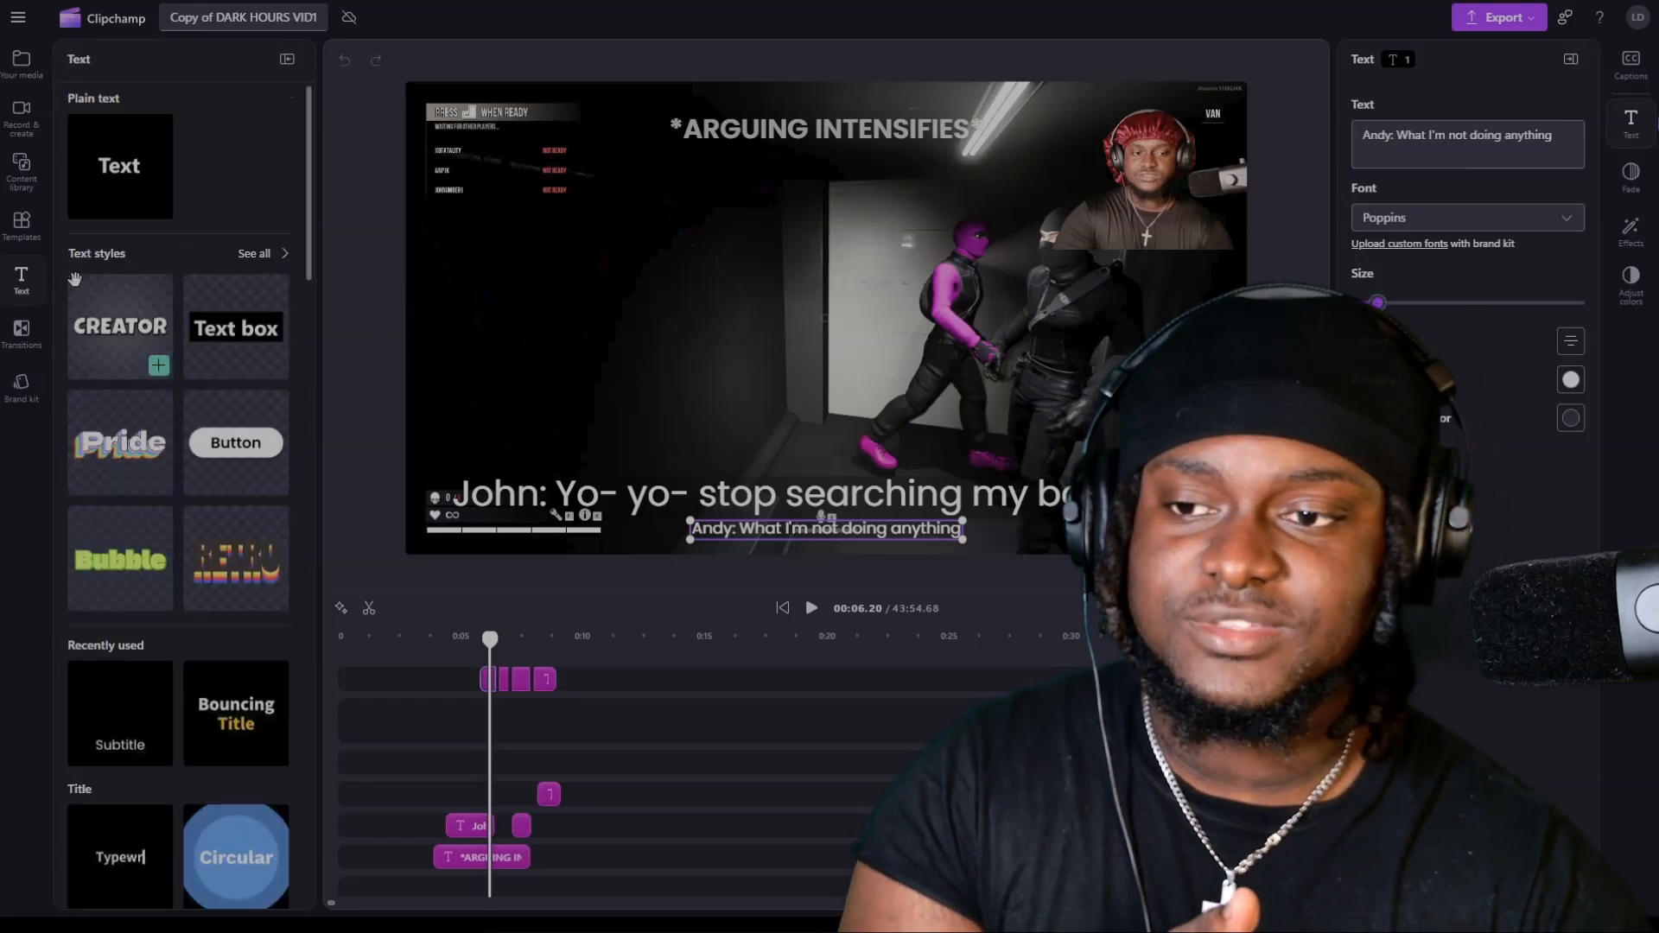
scroll(415, 708, "down", 3)
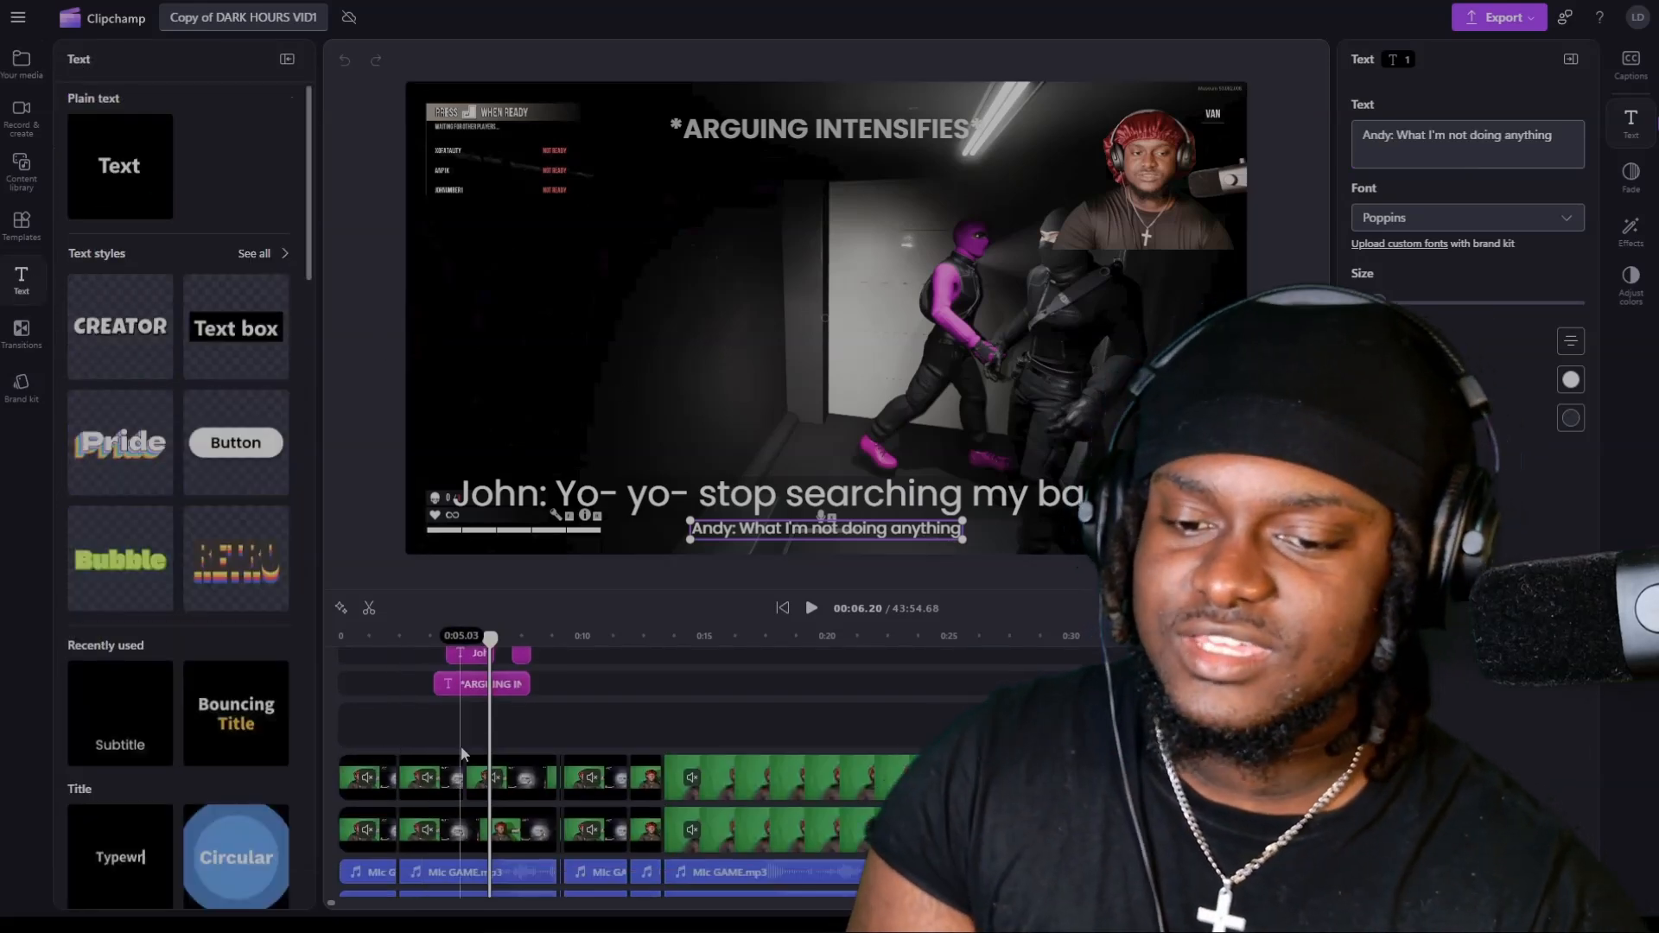
left_click(472, 657)
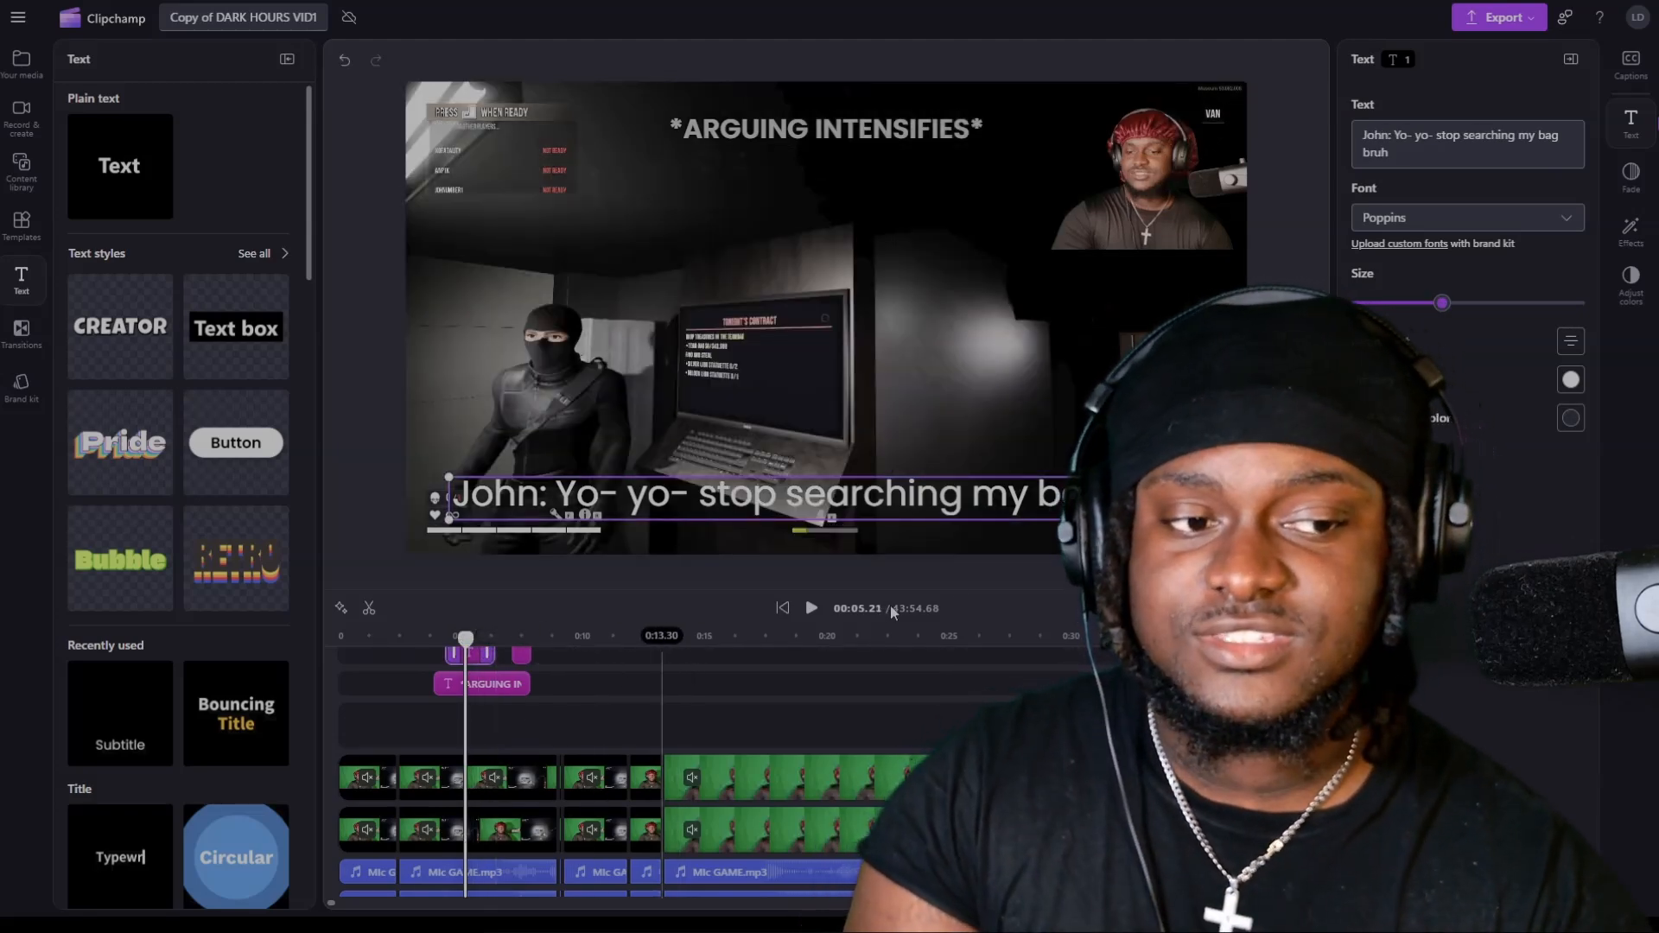
left_click(1571, 419)
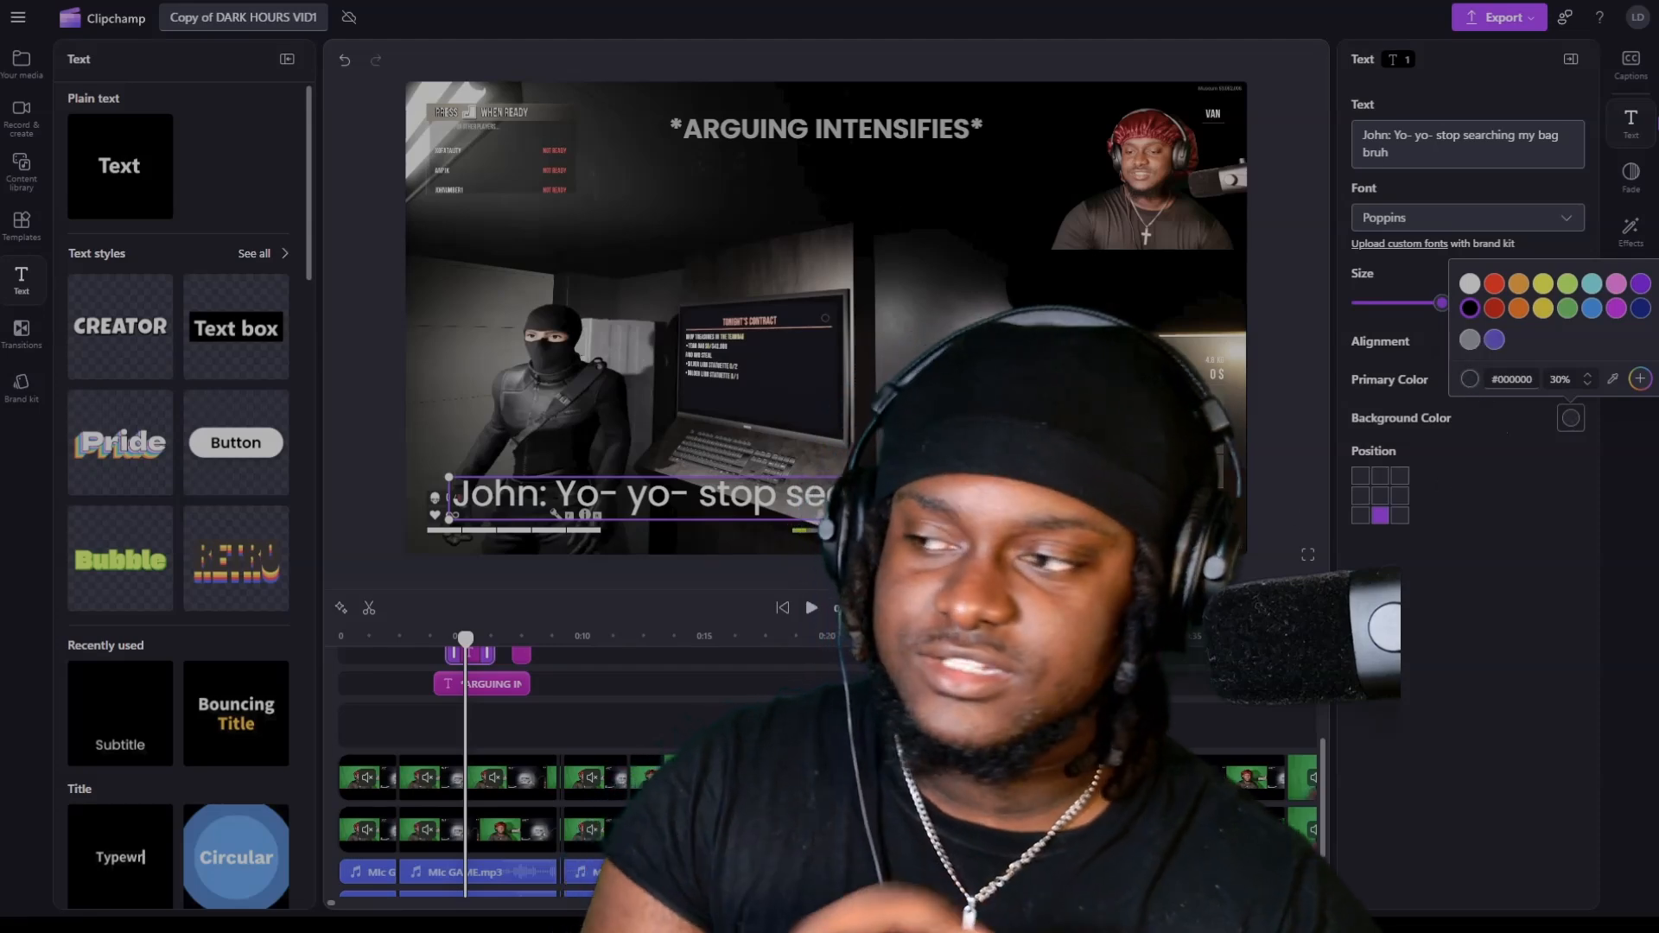
Examine the effects applied to the first camera clip and play the project from the start.
left_click(372, 797)
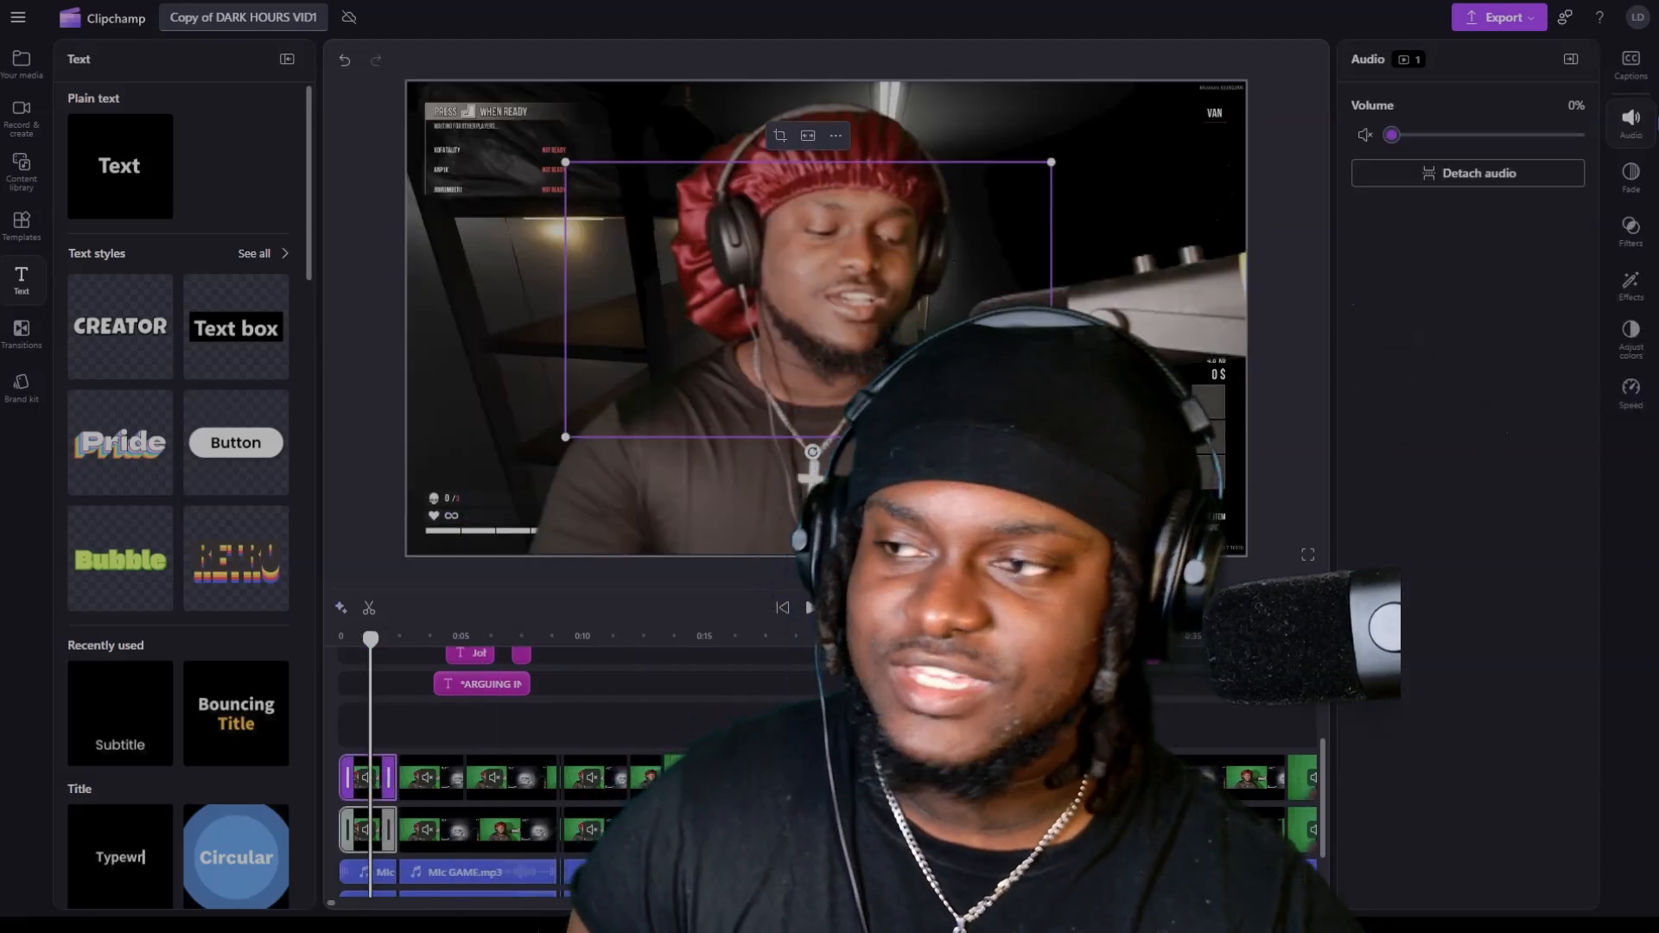
left_click(1631, 284)
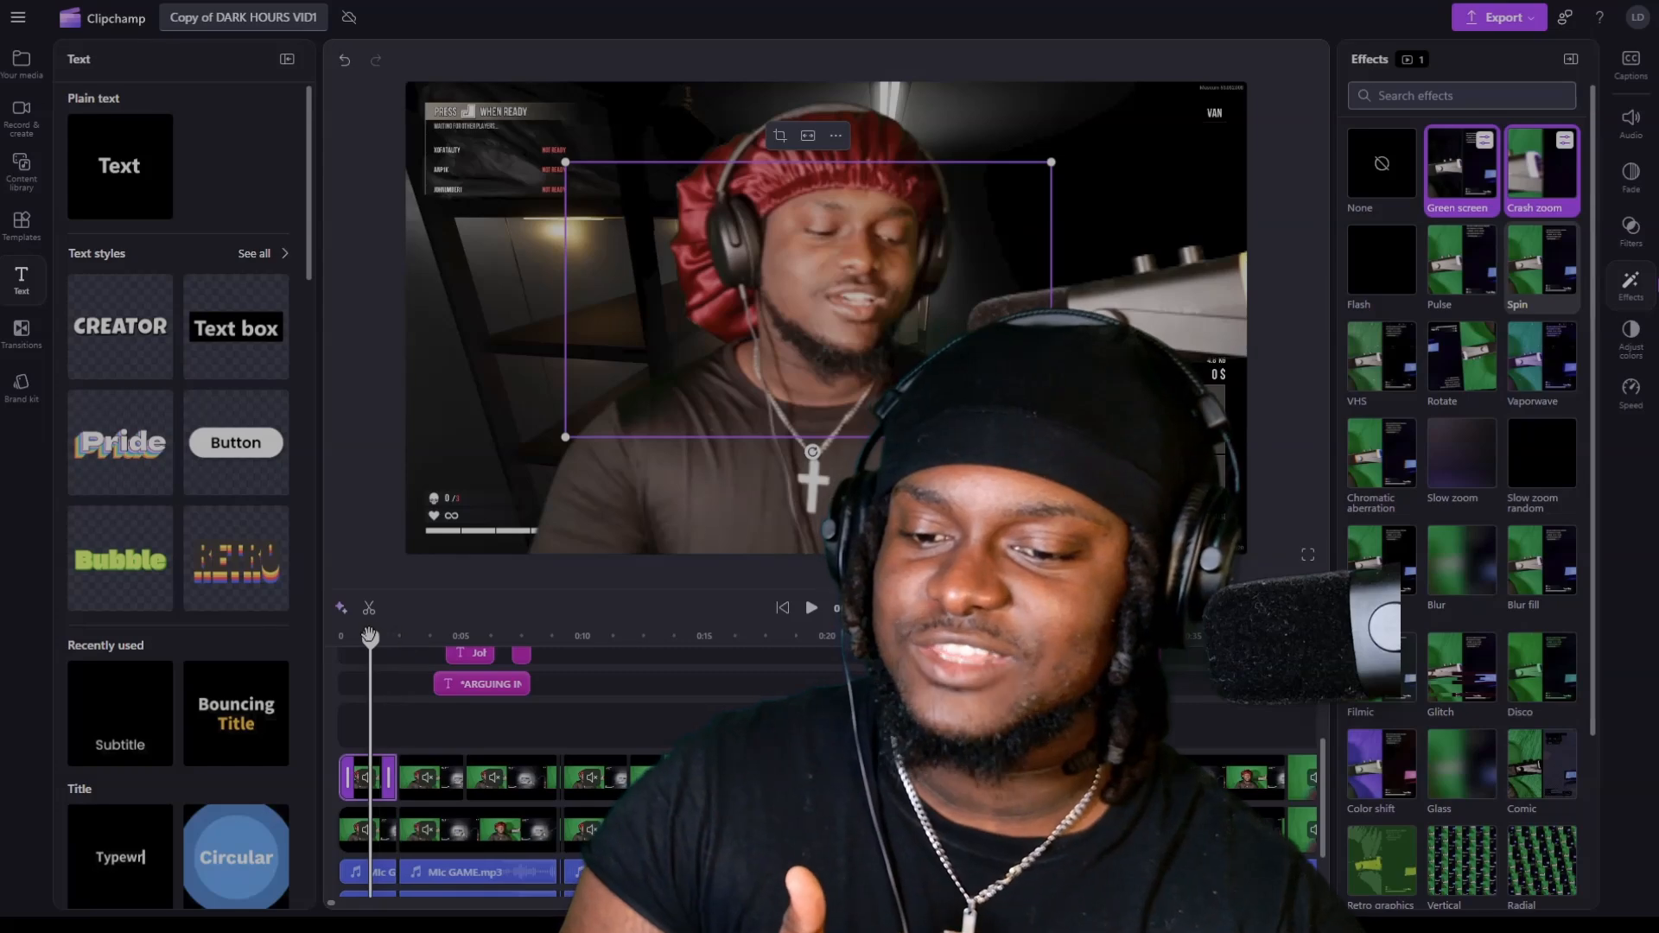
left_click_drag(370, 637, 338, 637)
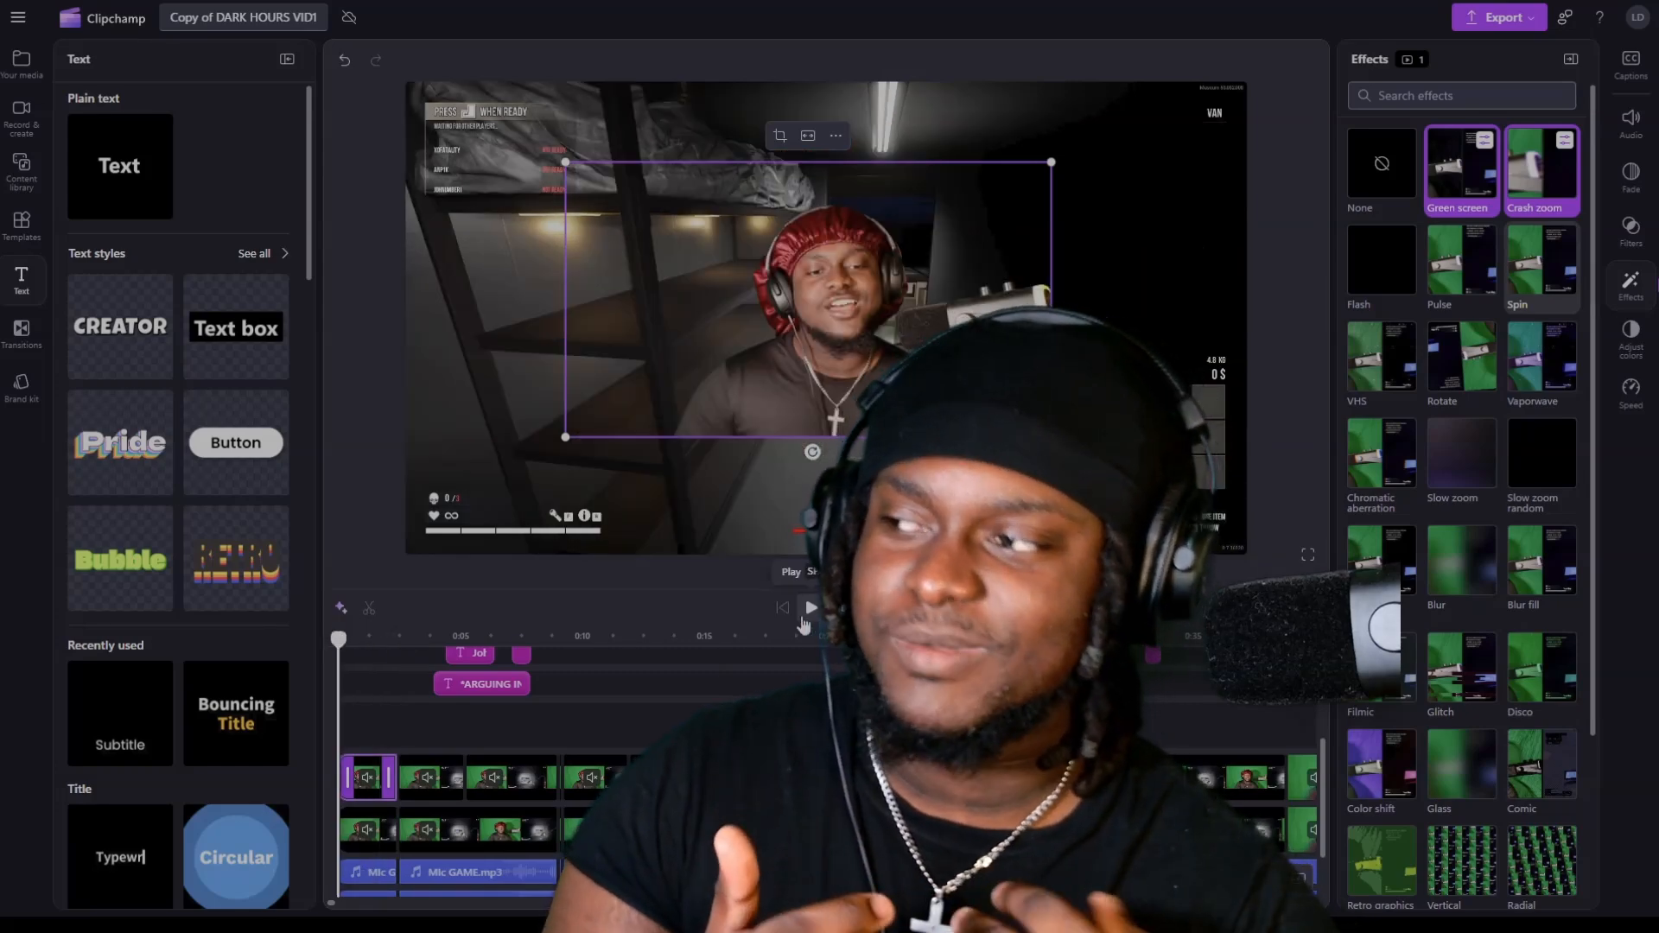
left_click(803, 616)
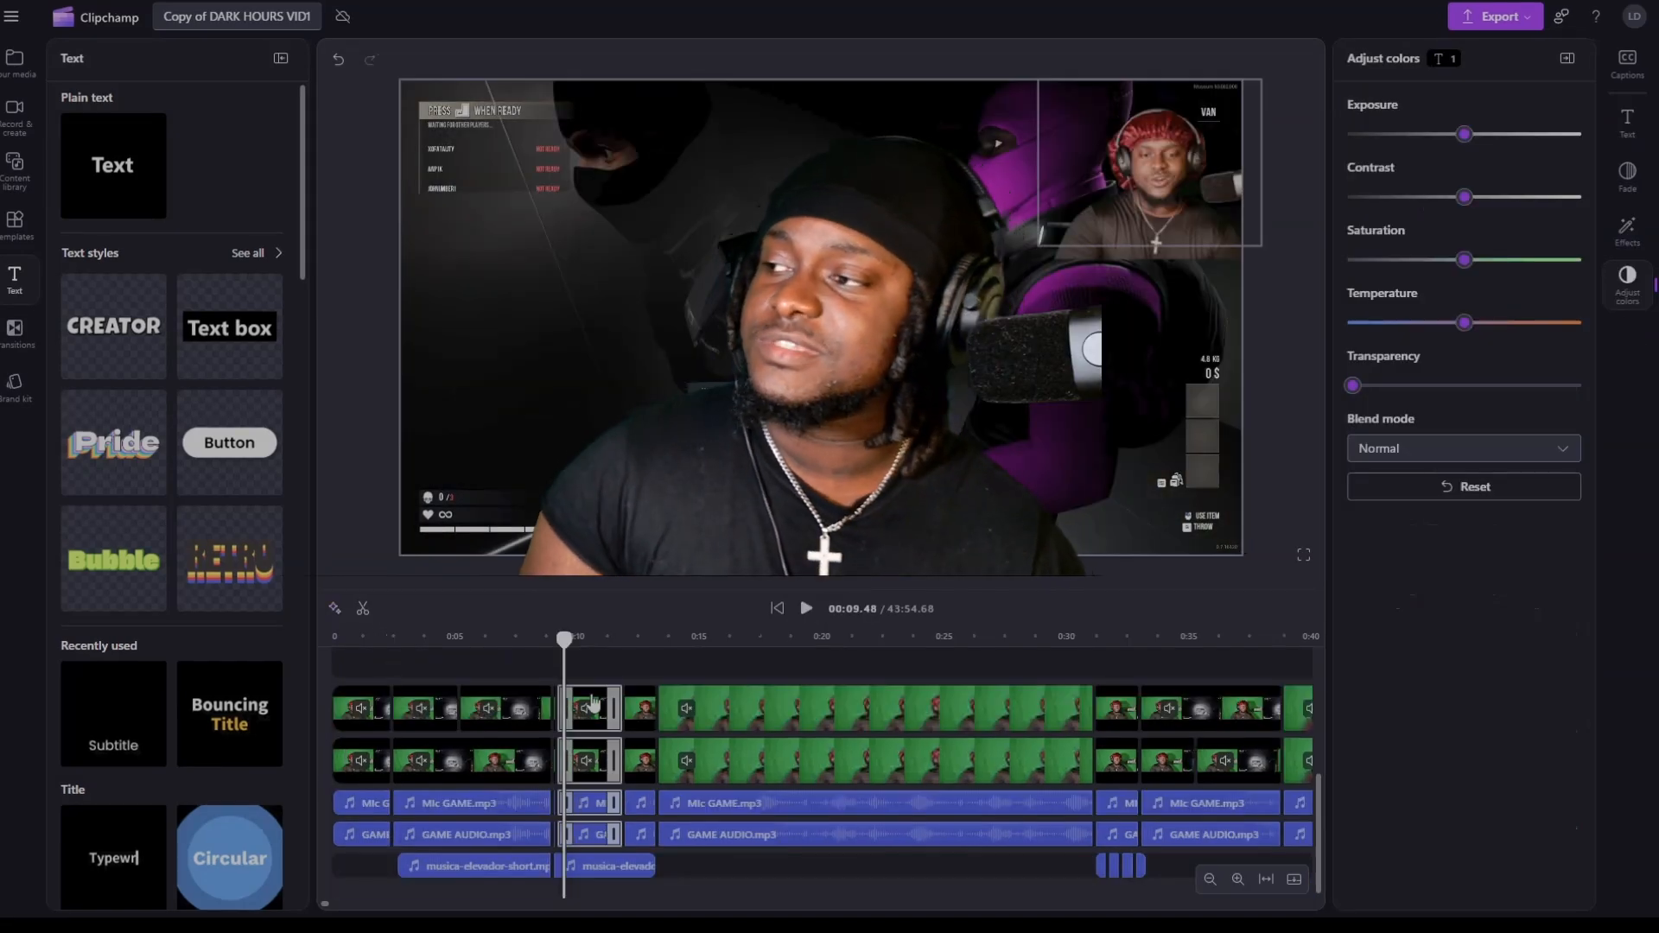
Examine the fade and volume settings of the first musica-elevador-short background music clip.
left_click(468, 709)
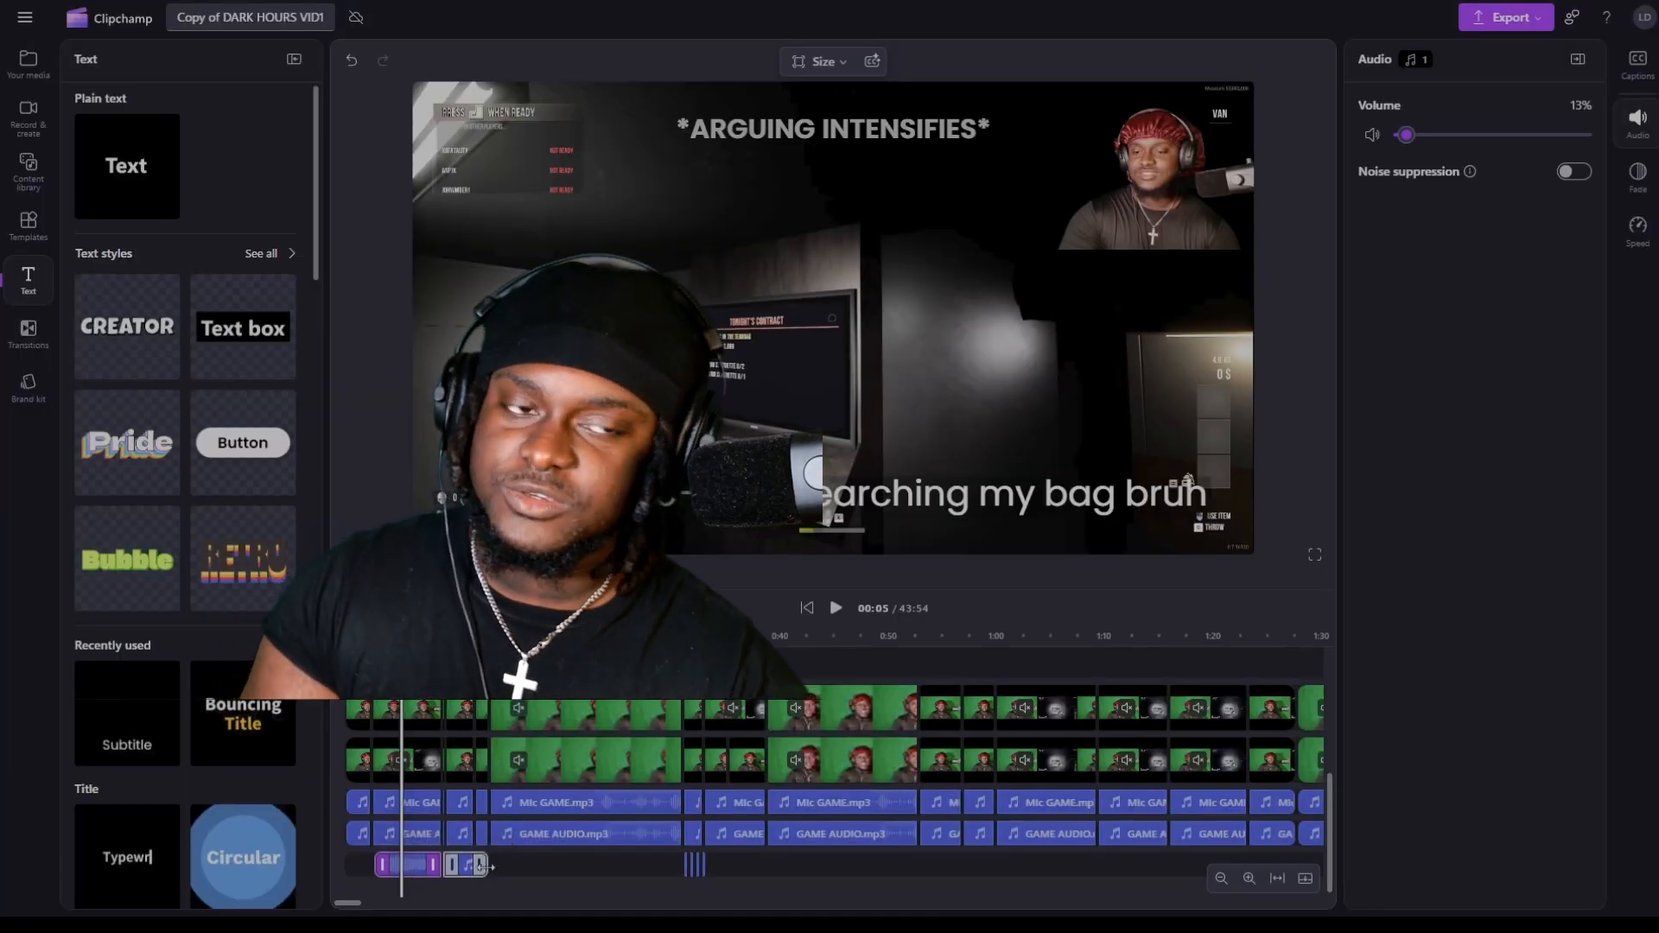
left_click(1639, 178)
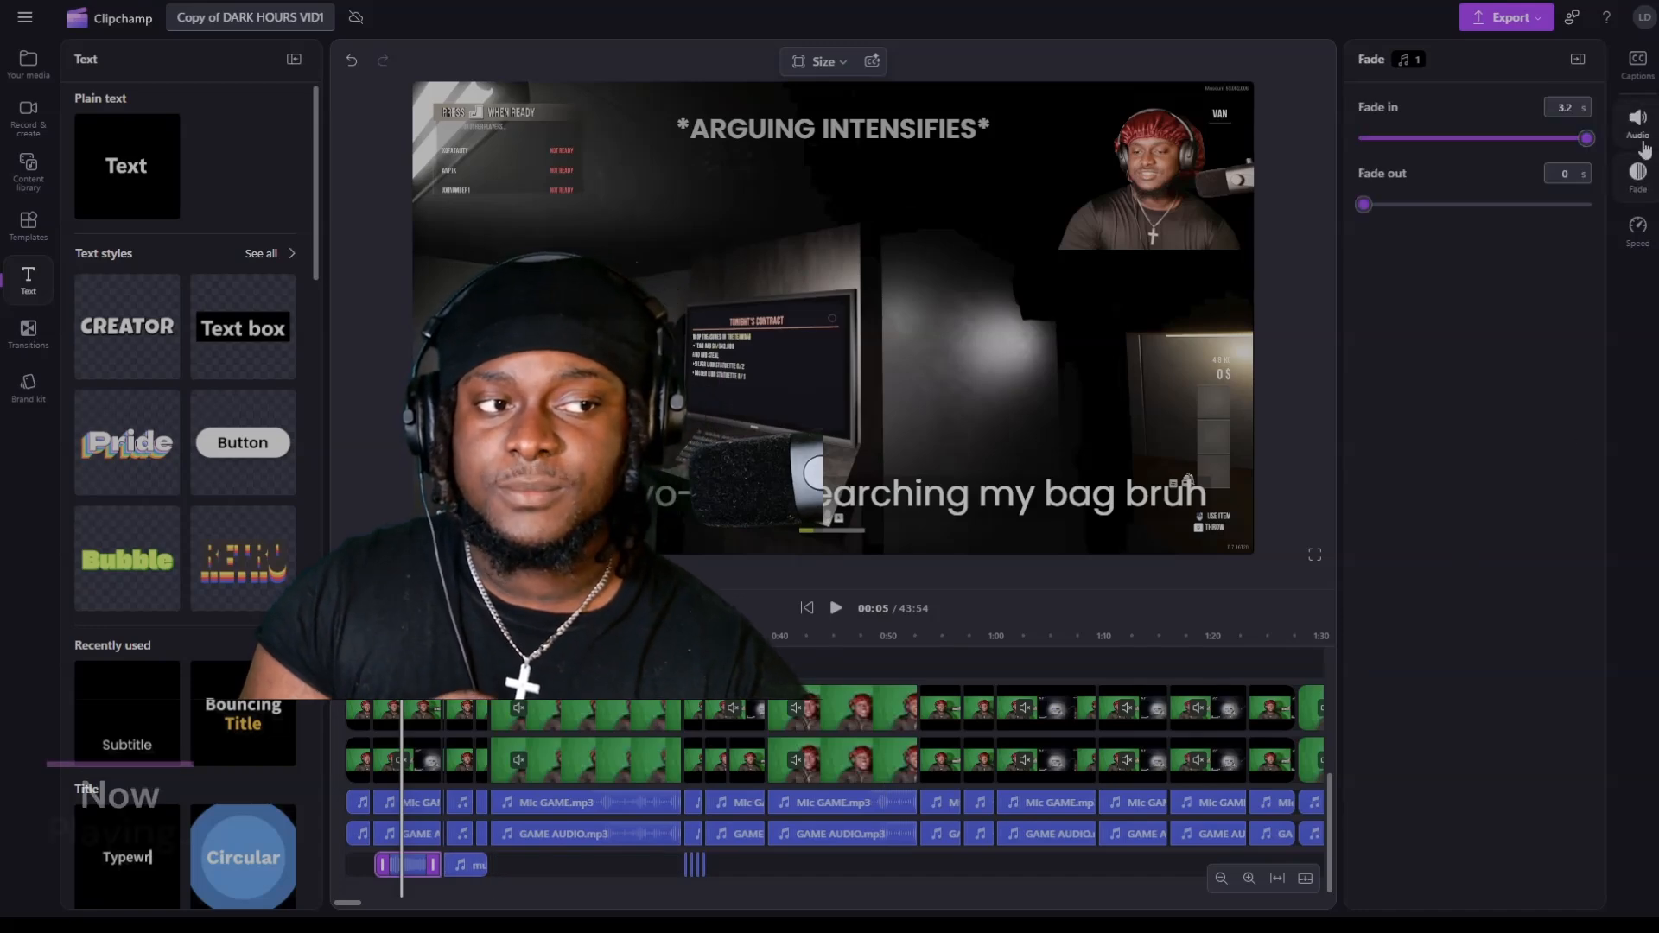
left_click(1642, 143)
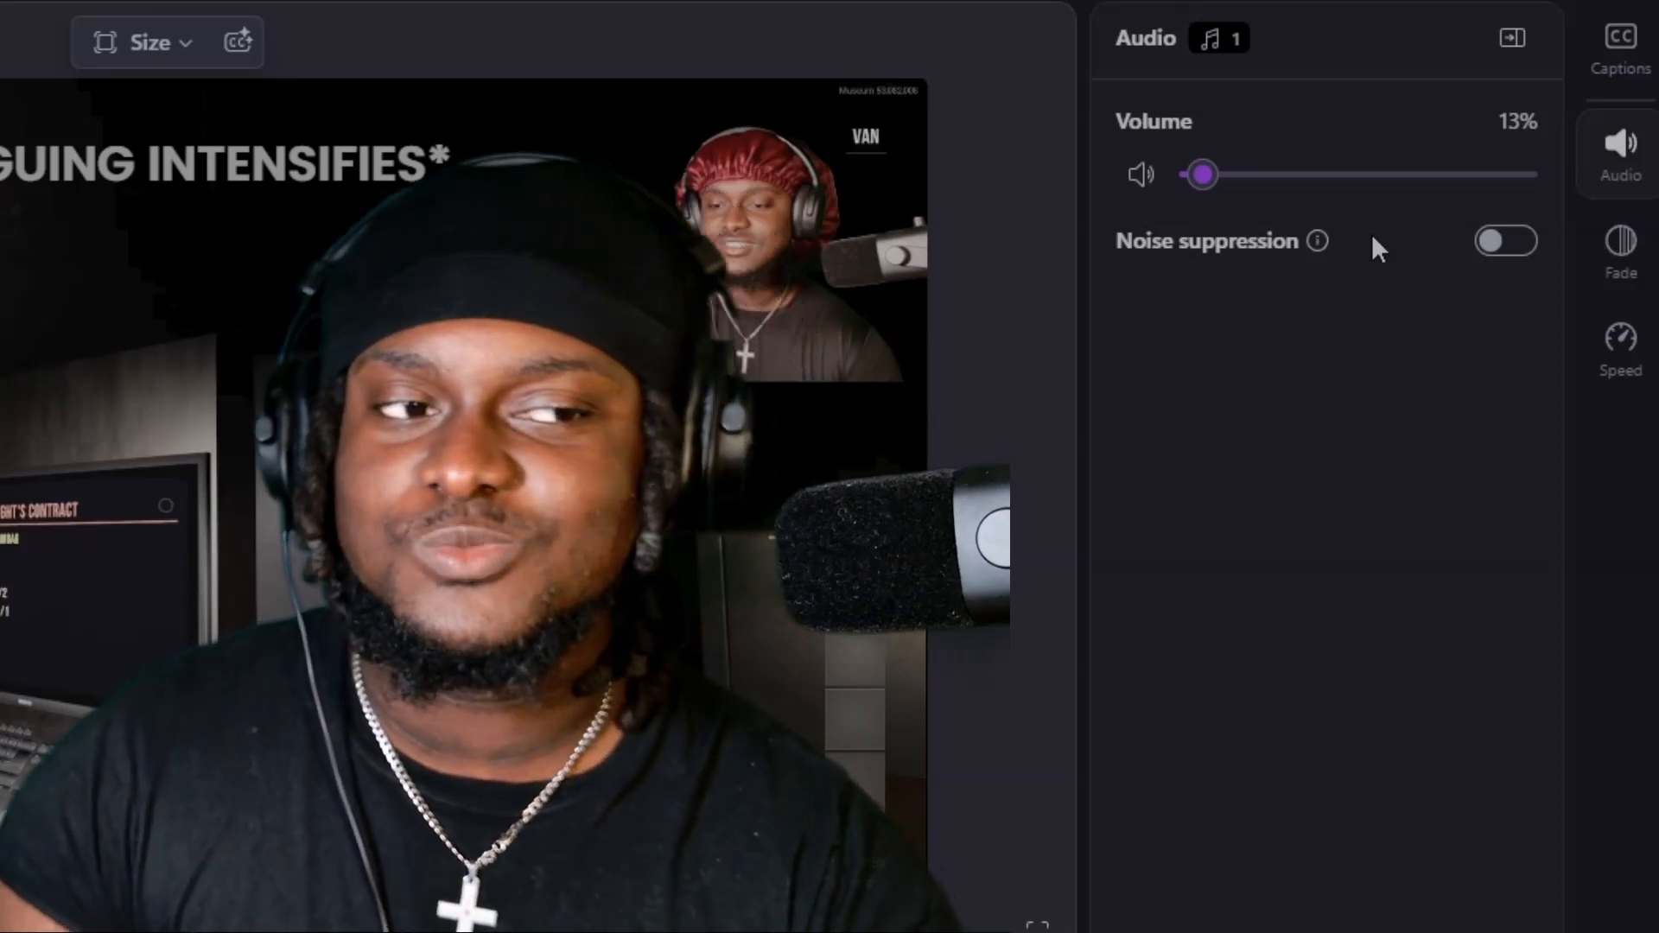
left_click(1633, 247)
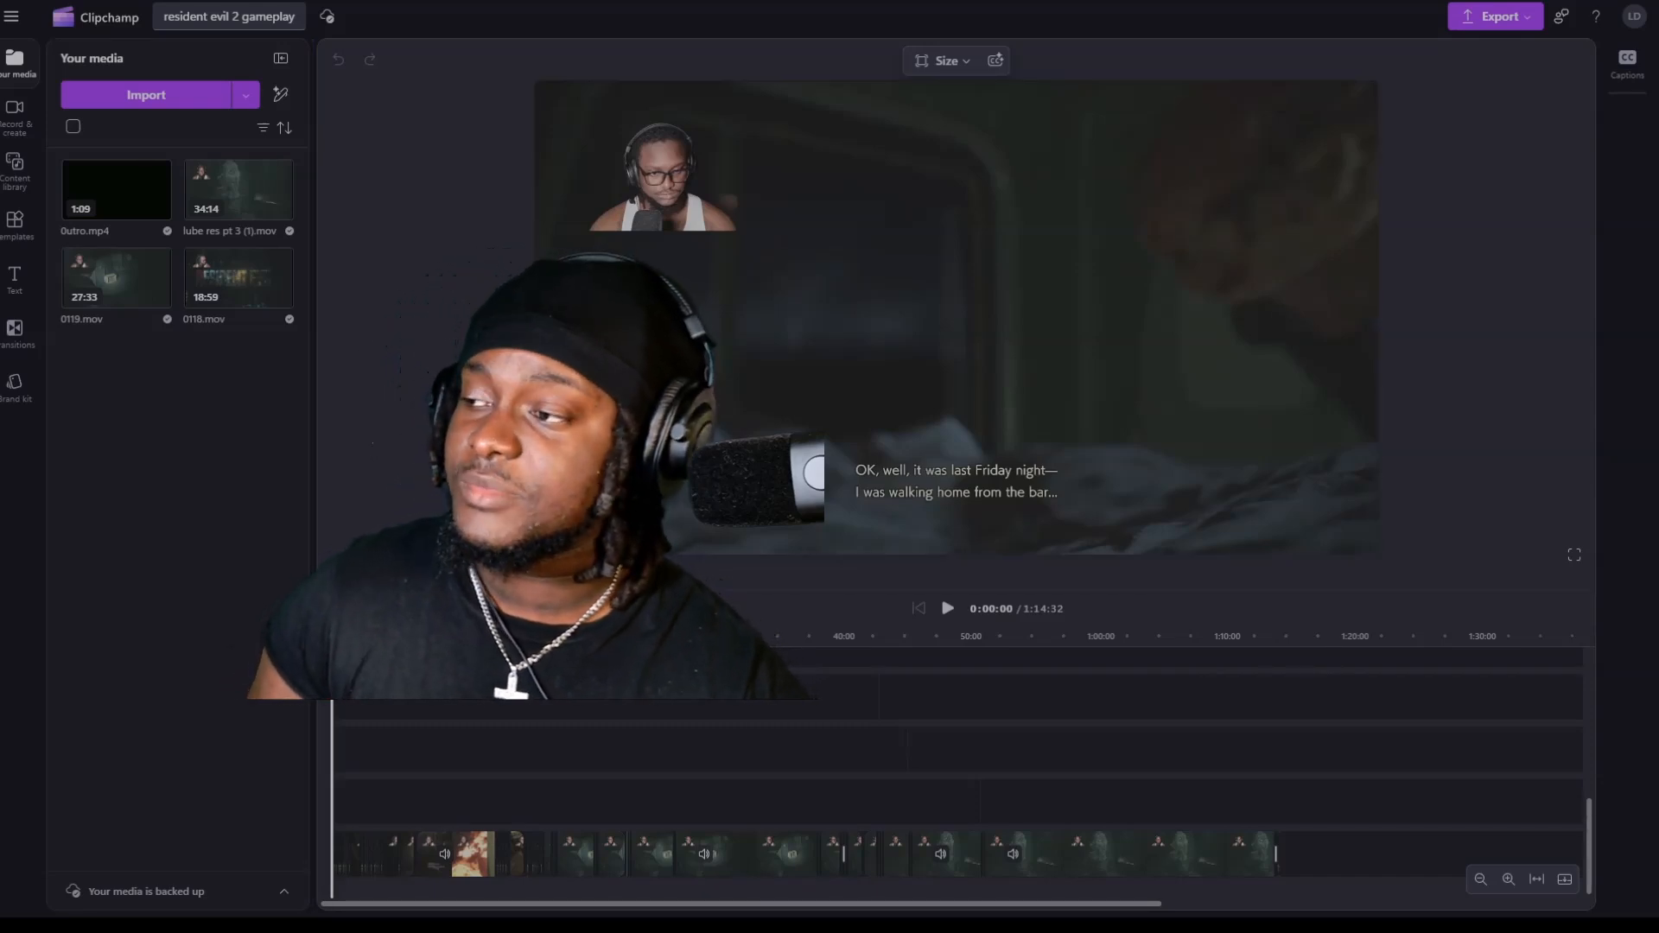
In the resident evil 2 gameplay project, split the first clip about 7 seconds in.
left_click(1508, 880)
left_click(1508, 880)
left_click(1508, 879)
left_click(1508, 880)
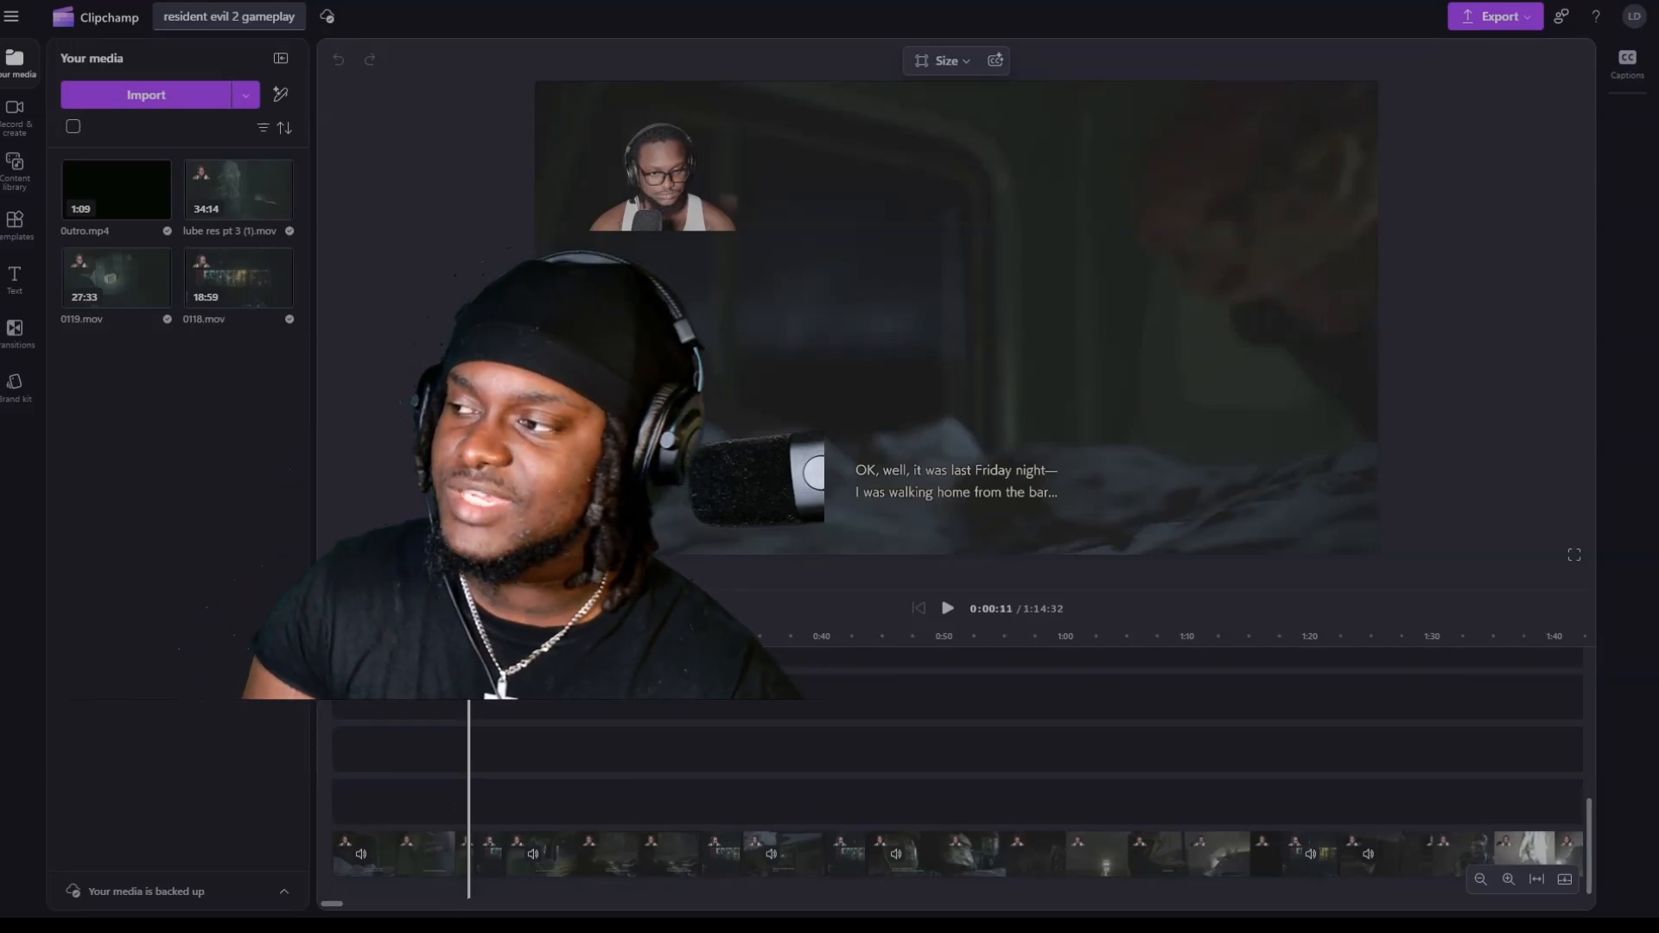
left_click(480, 752)
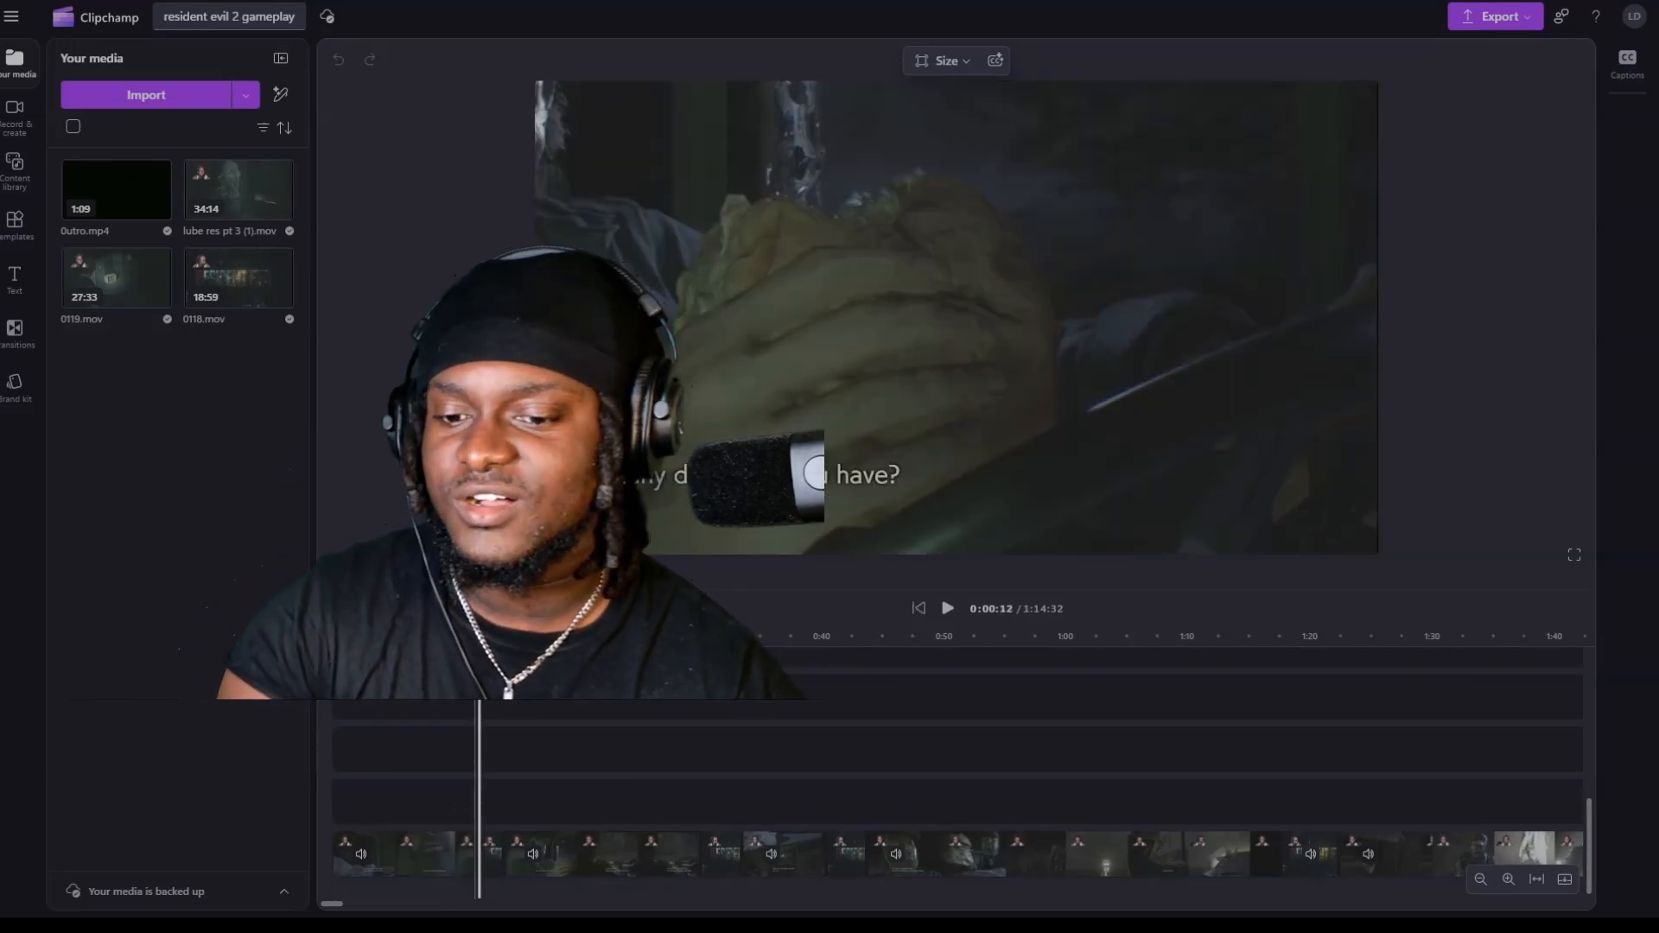
left_click(464, 752)
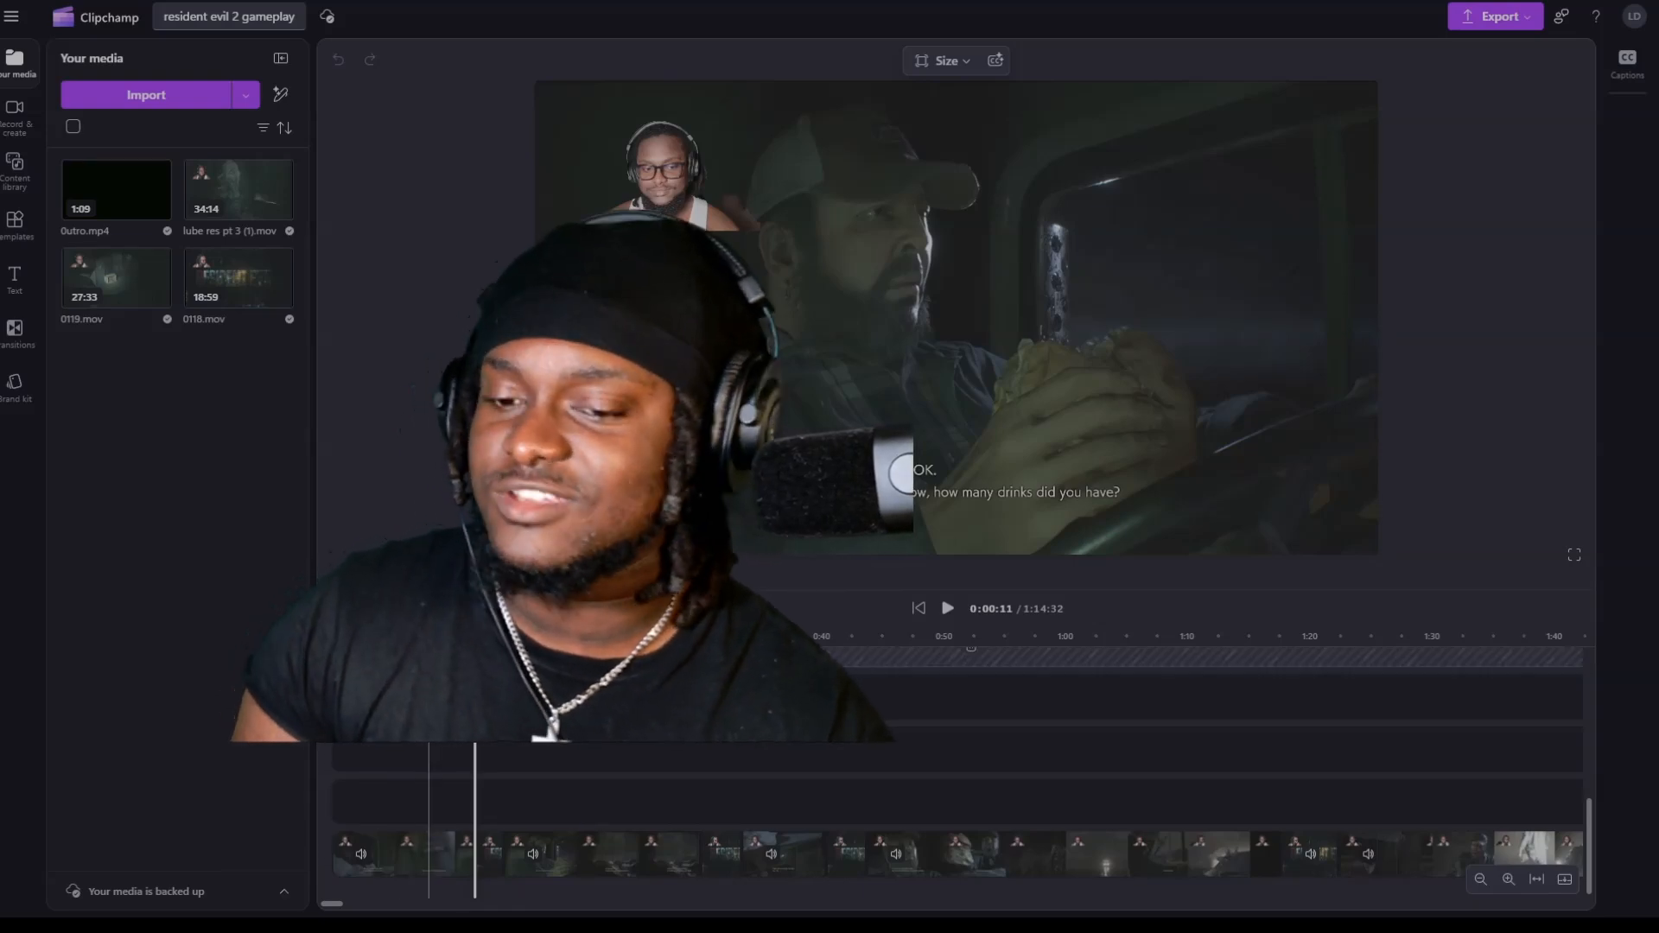
left_click(434, 639)
left_click(420, 640)
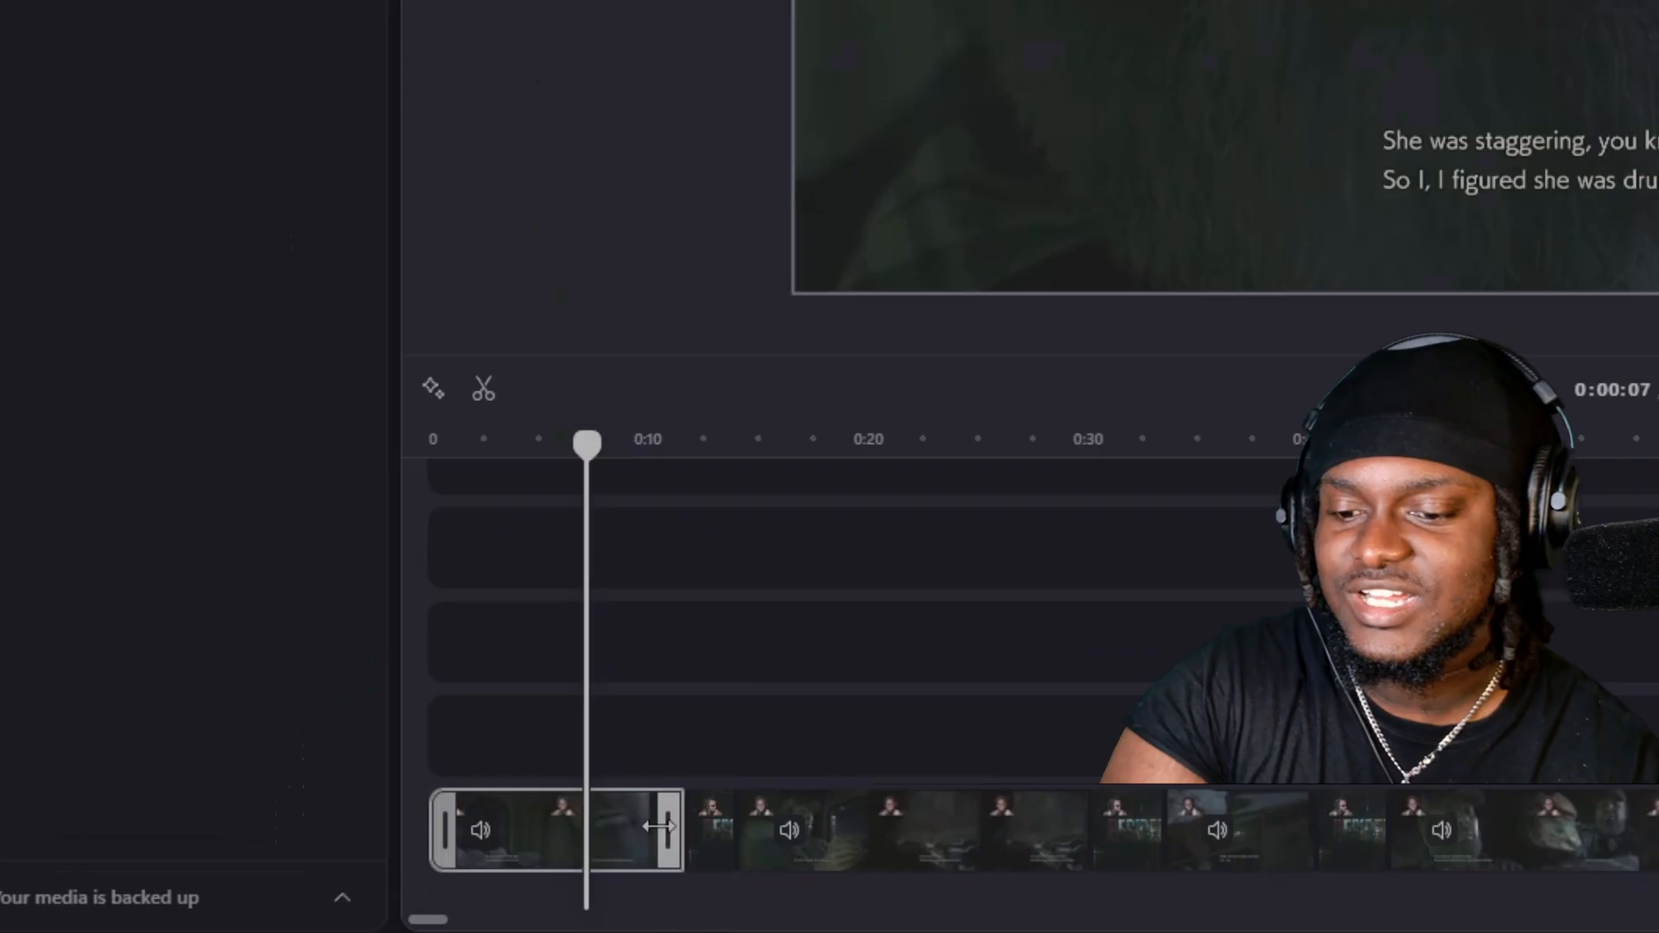
left_click(434, 858)
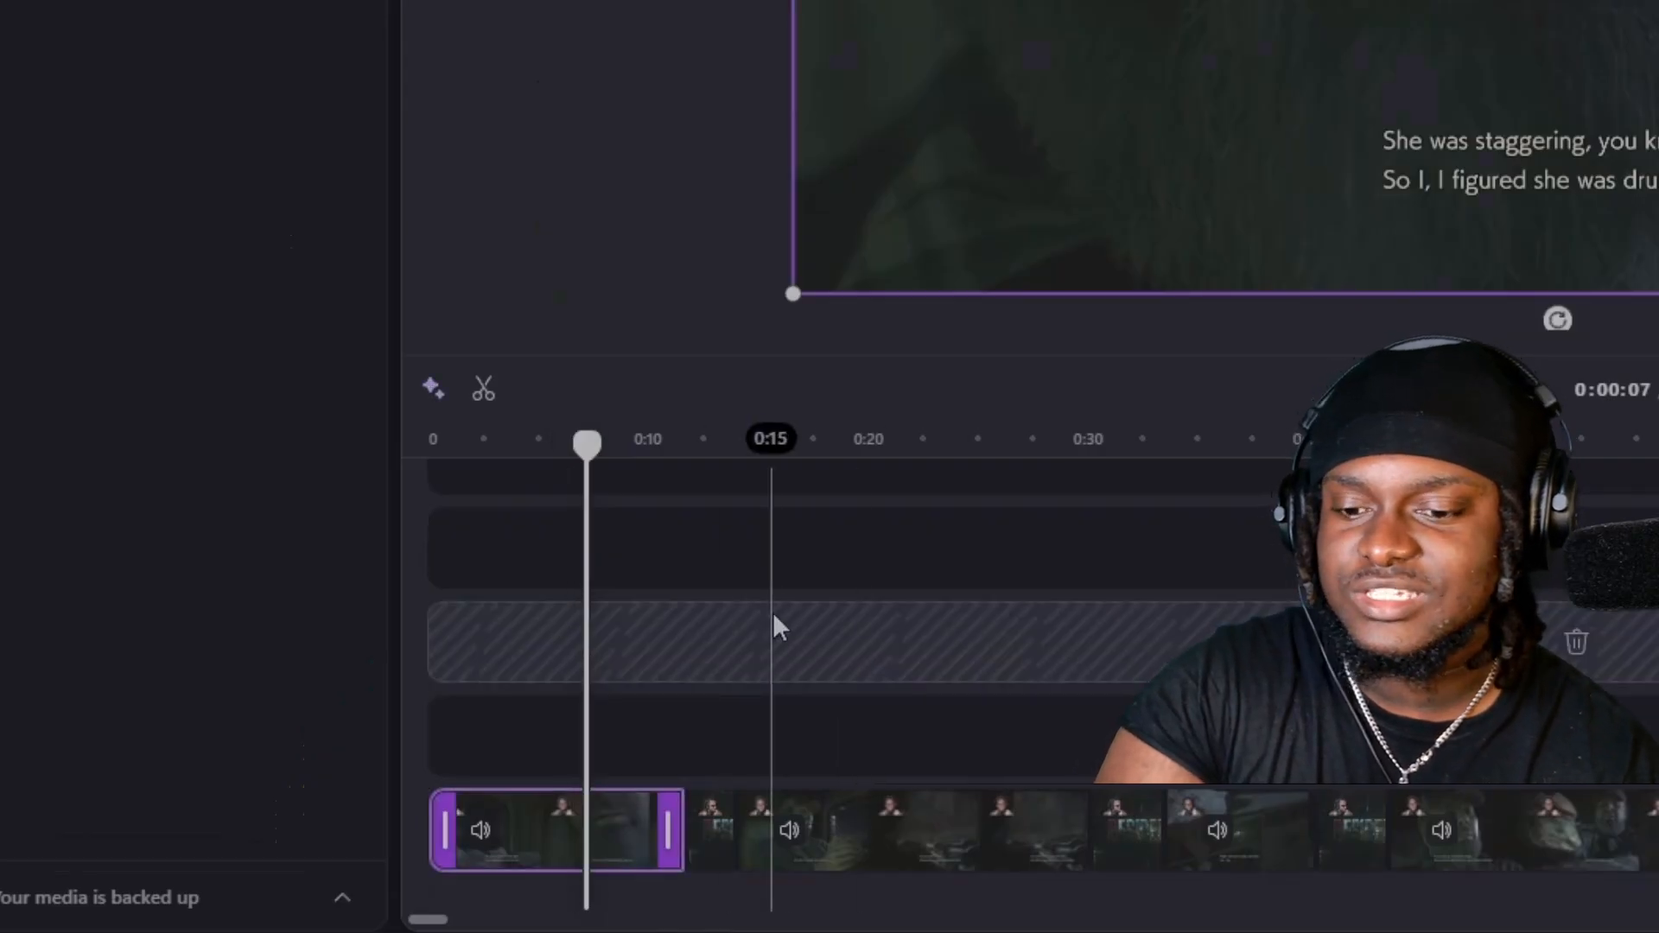
key("s")
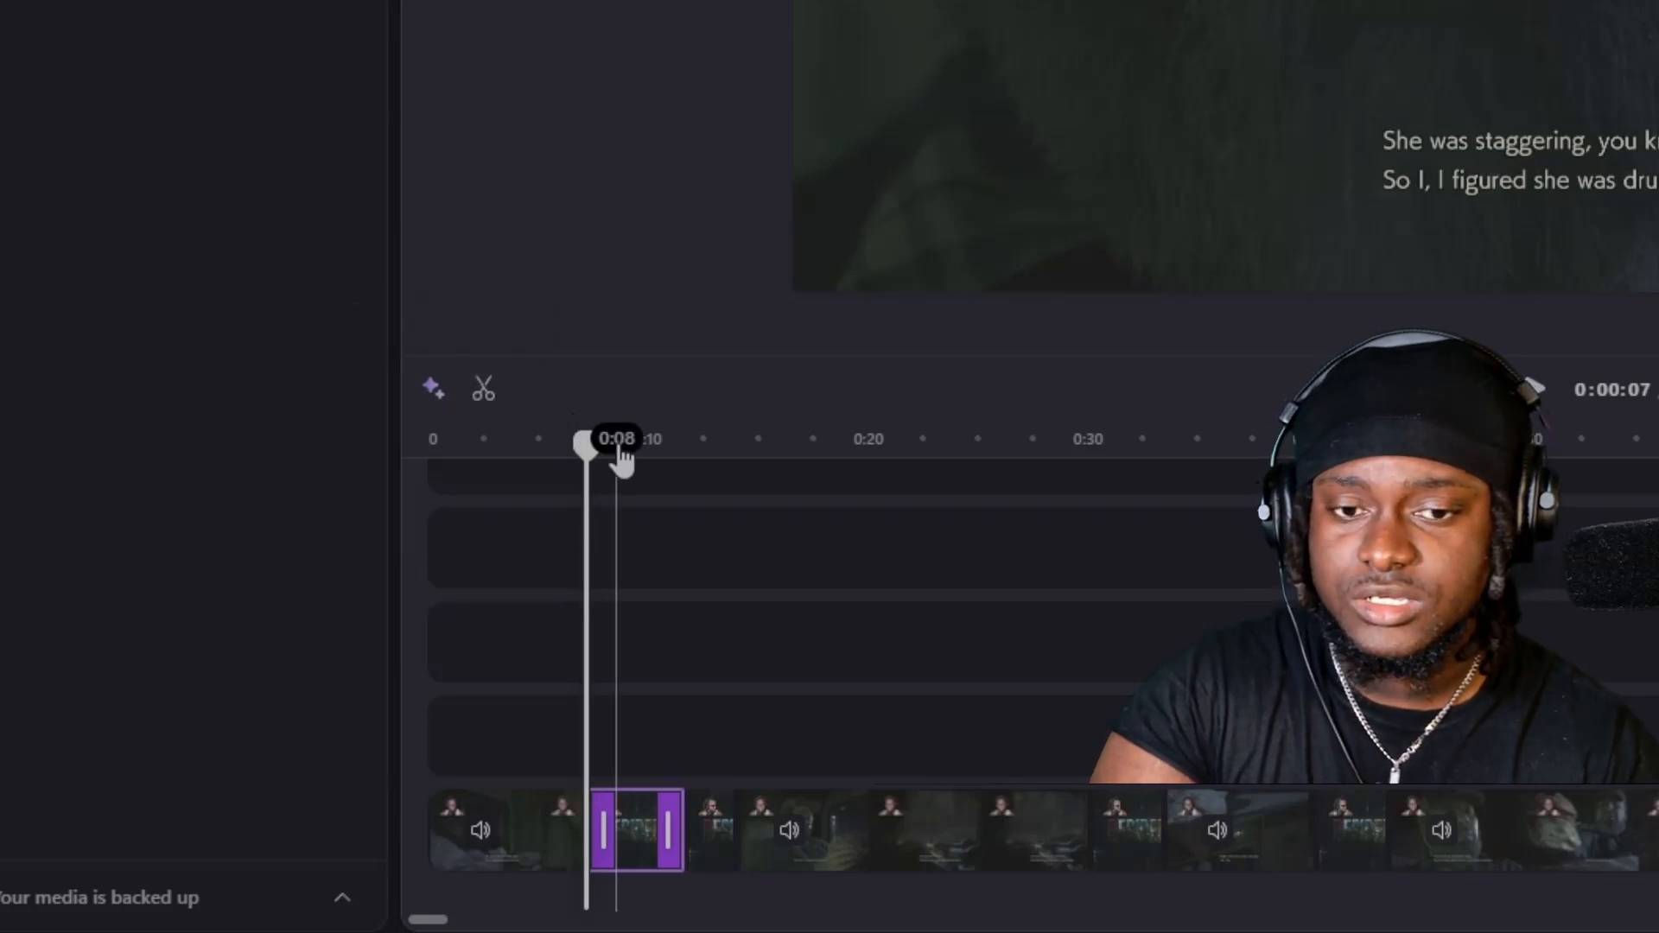
Try to create a close-up in the short second segment by enlarging its picture beyond the frame and repositioning it around the sandwich.
key("space")
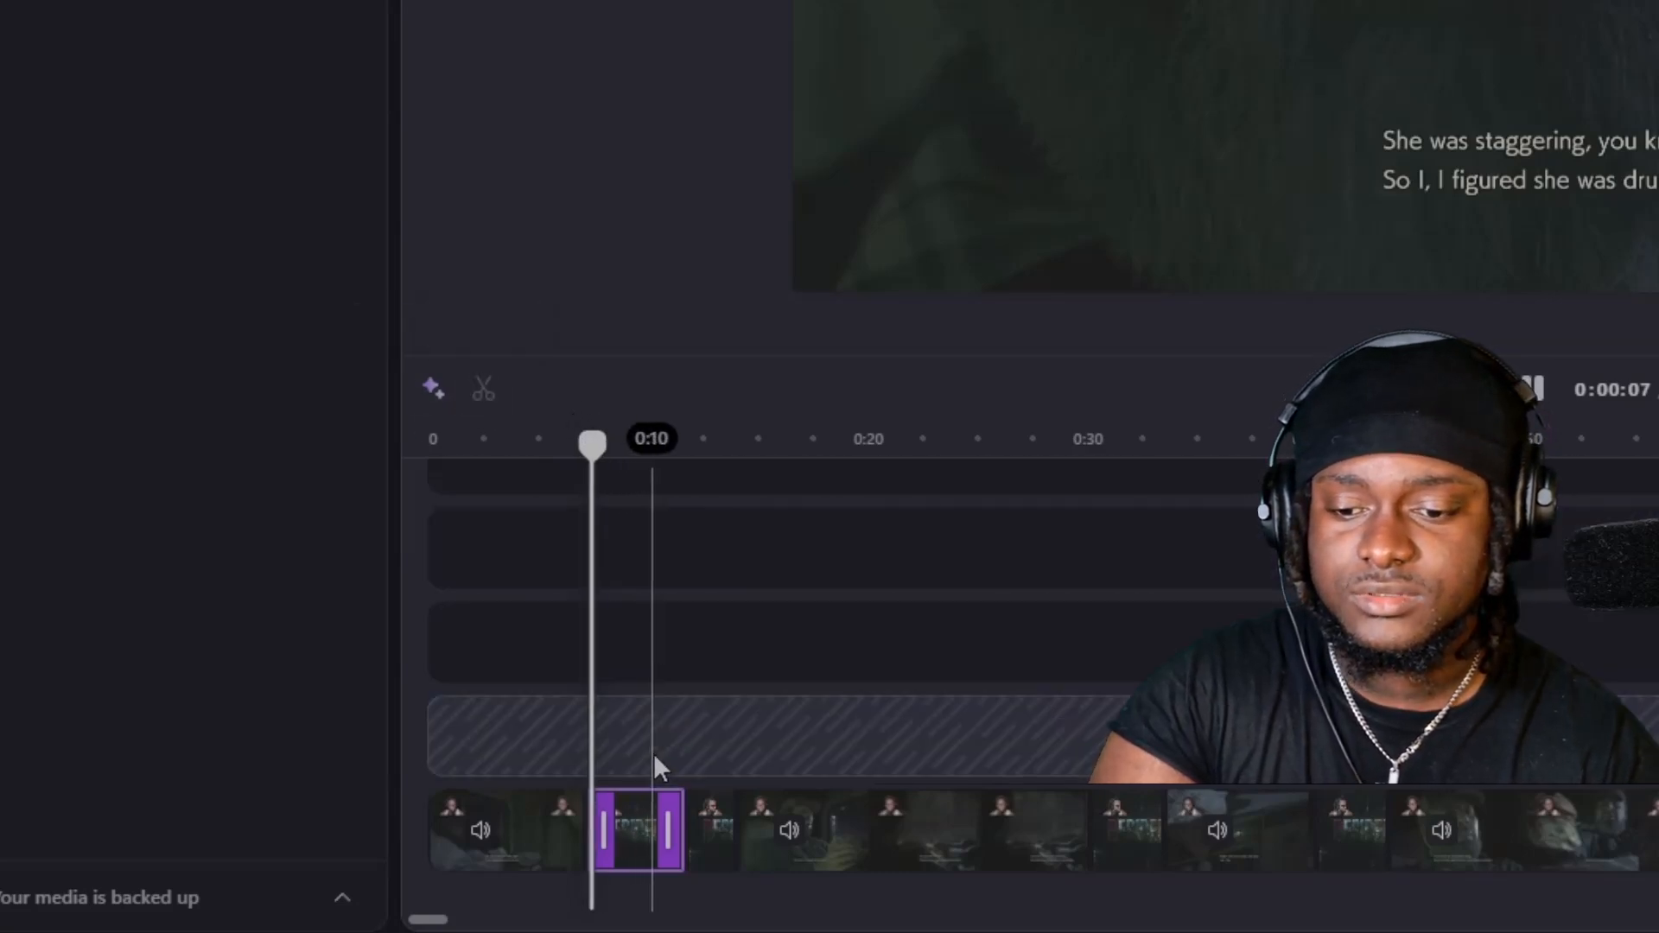
key("space")
left_click(637, 837)
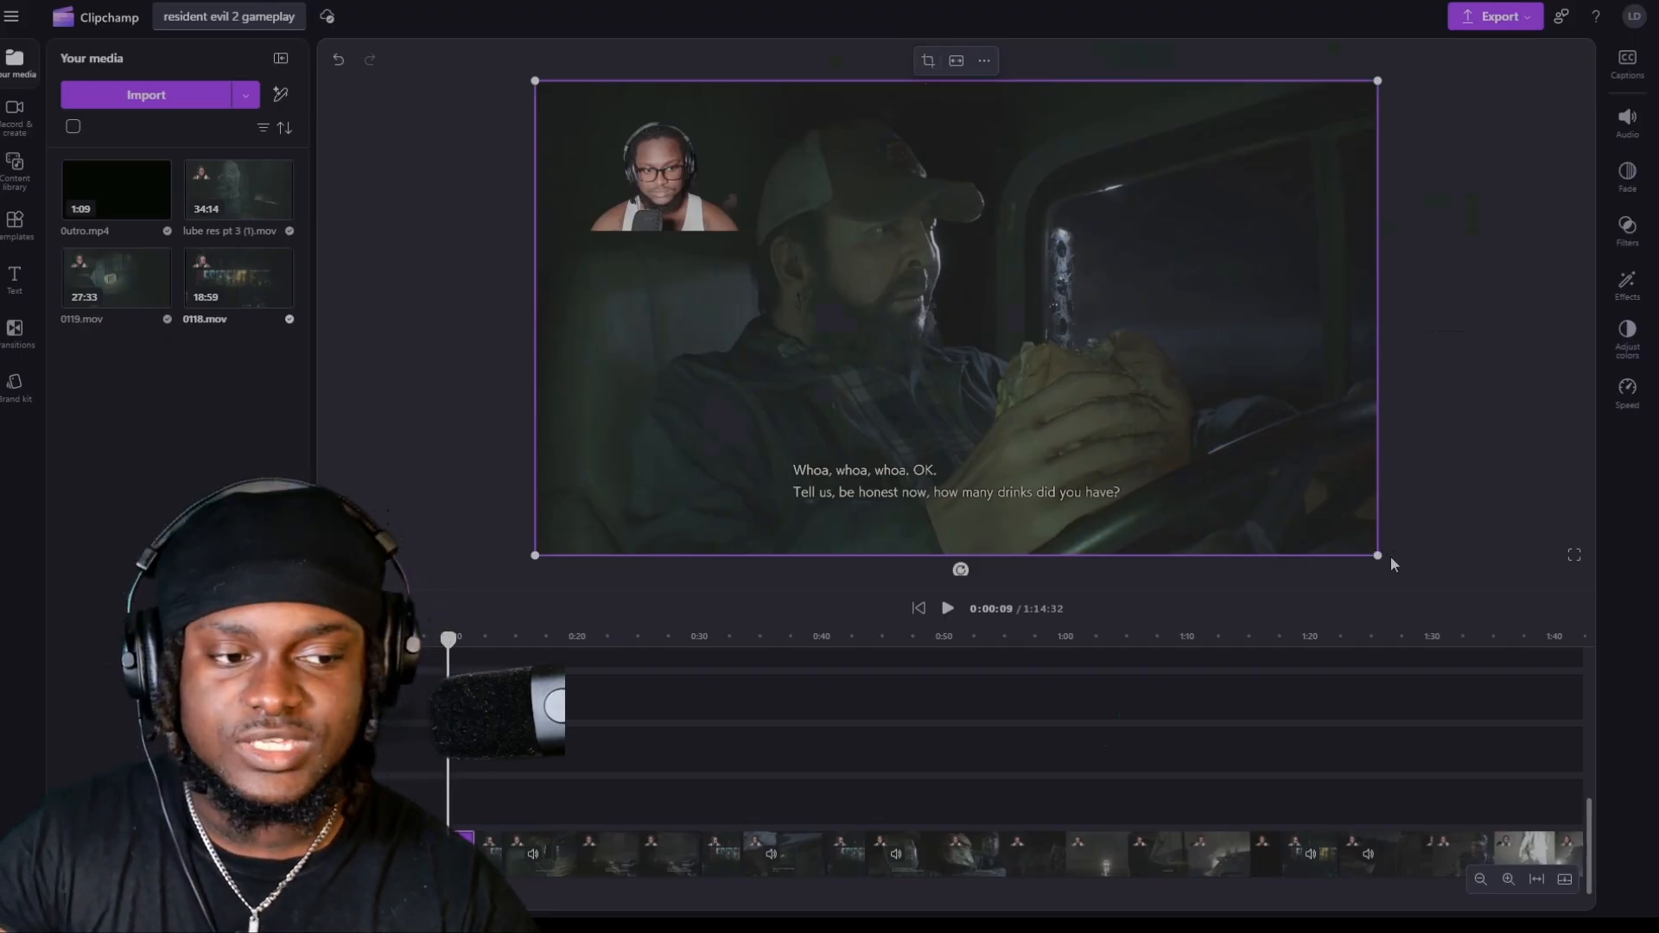
left_click_drag(1383, 560, 1642, 717)
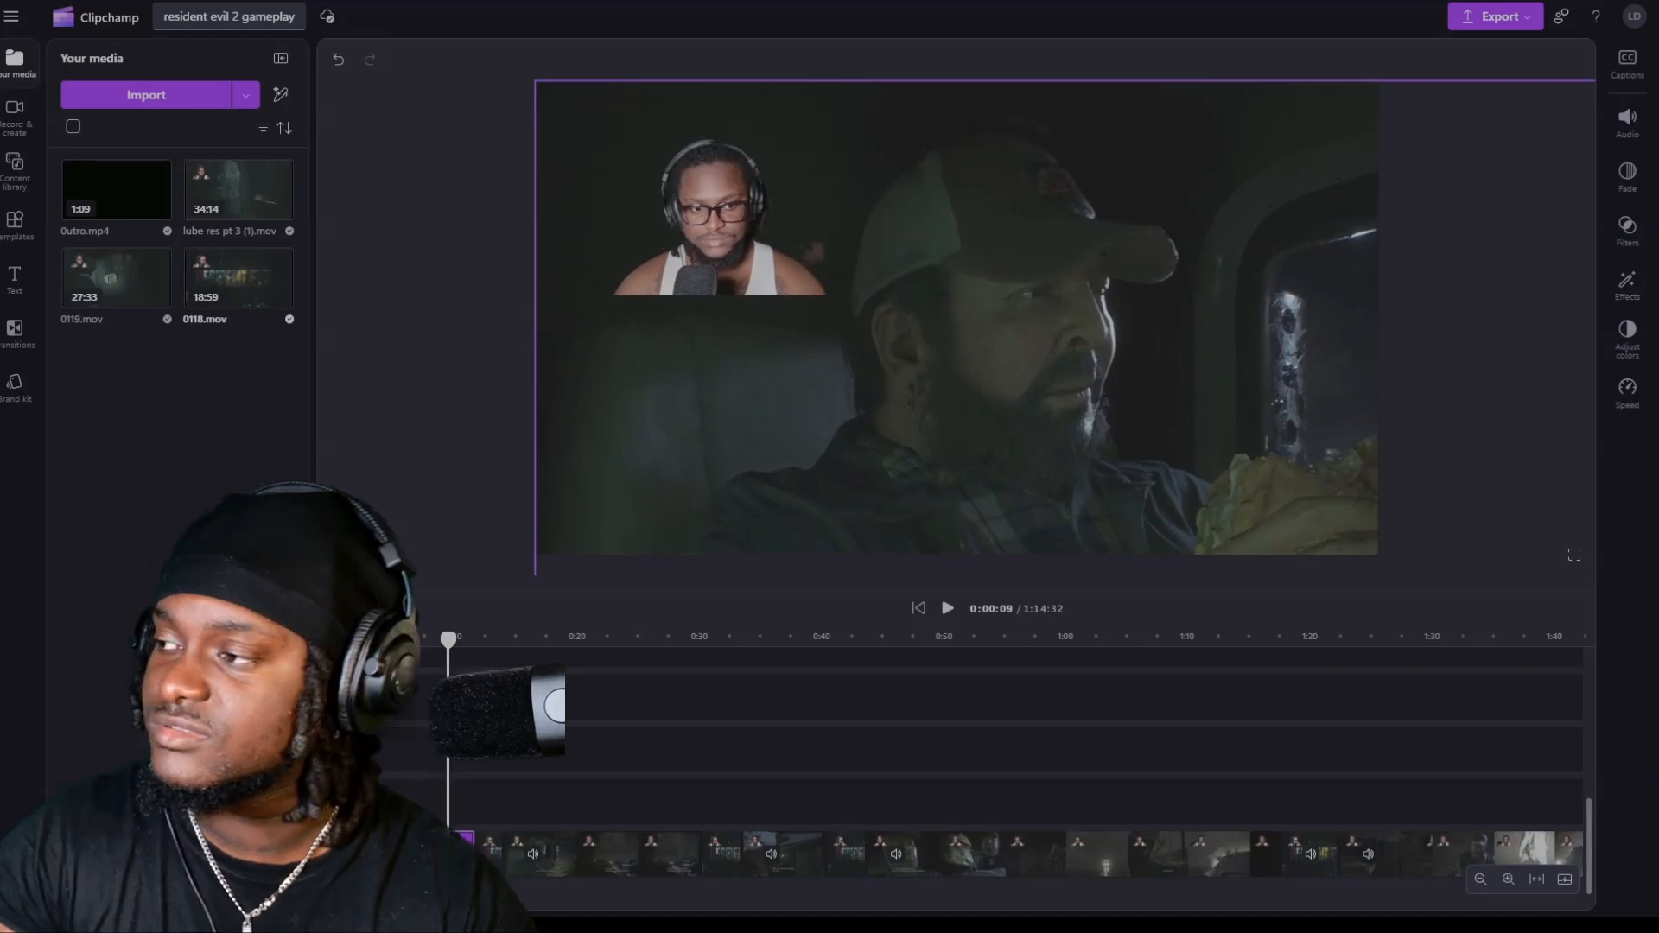
left_click_drag(1032, 322, 614, 66)
left_click_drag(1318, 496, 1453, 593)
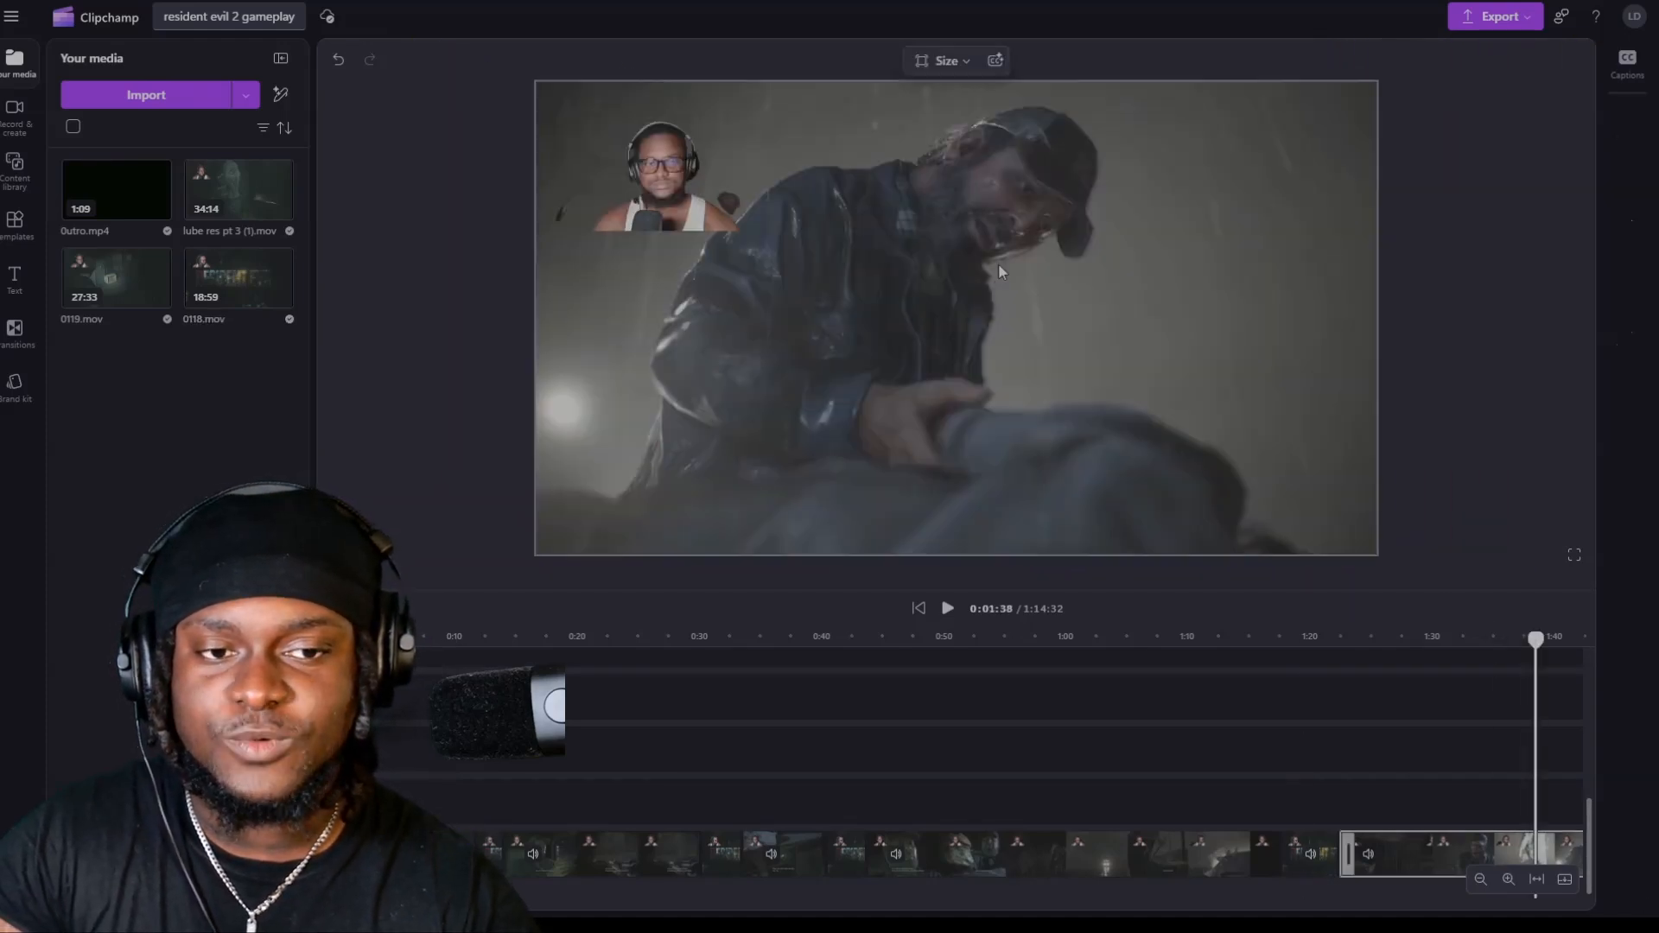
left_click(975, 292)
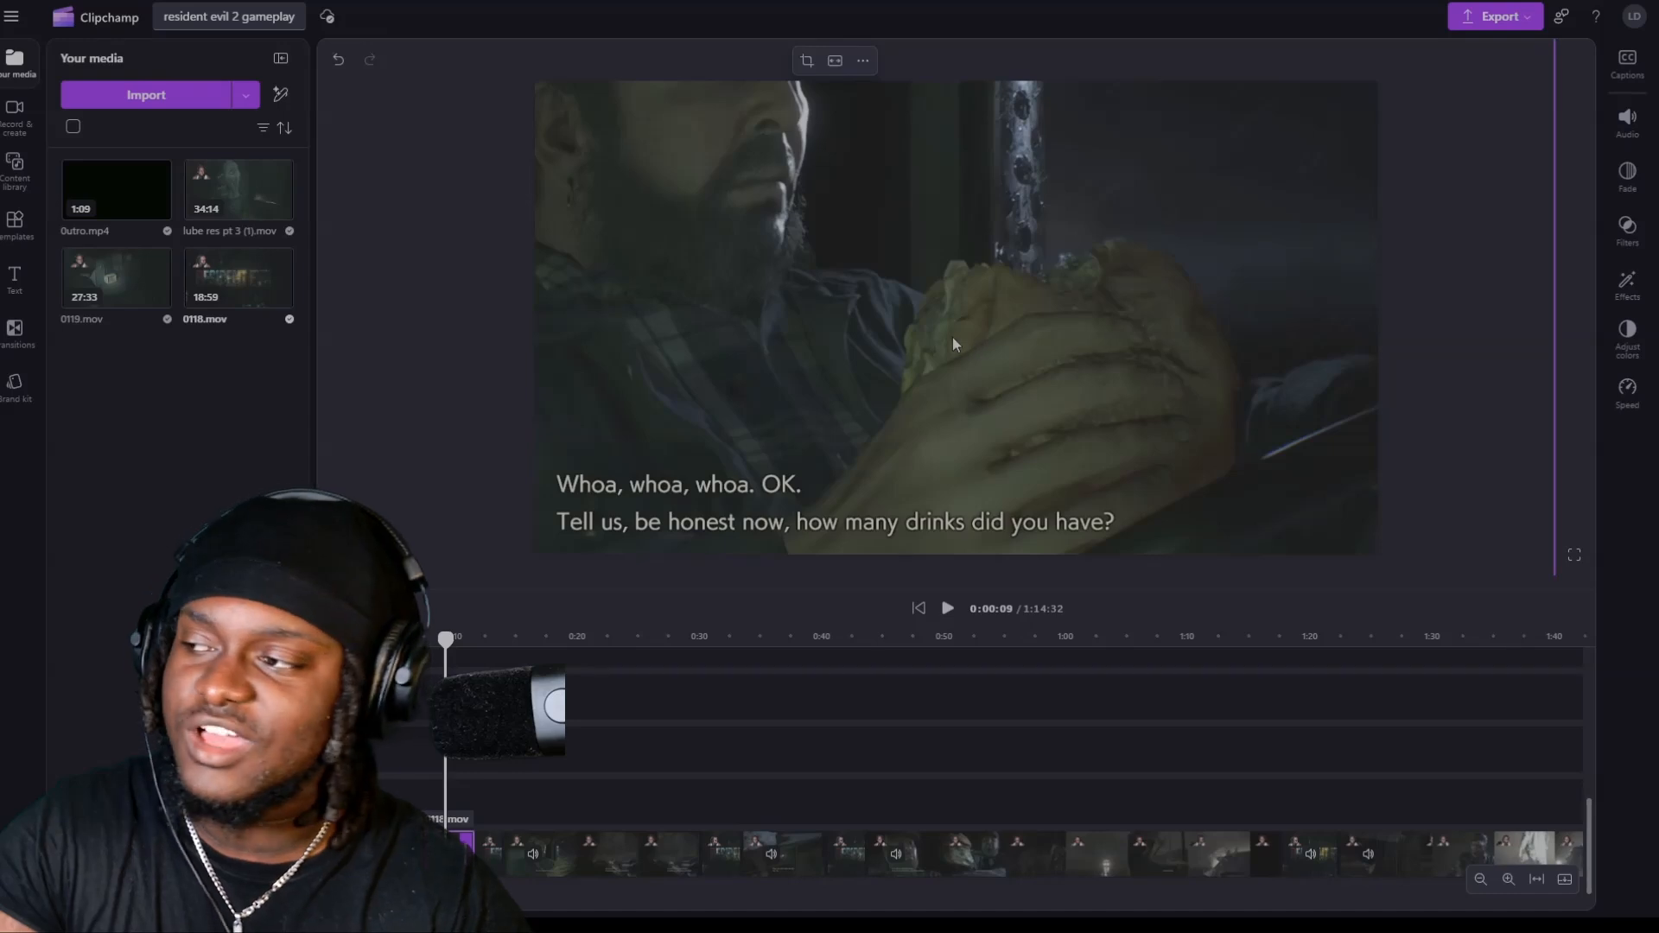
left_click_drag(973, 317, 990, 308)
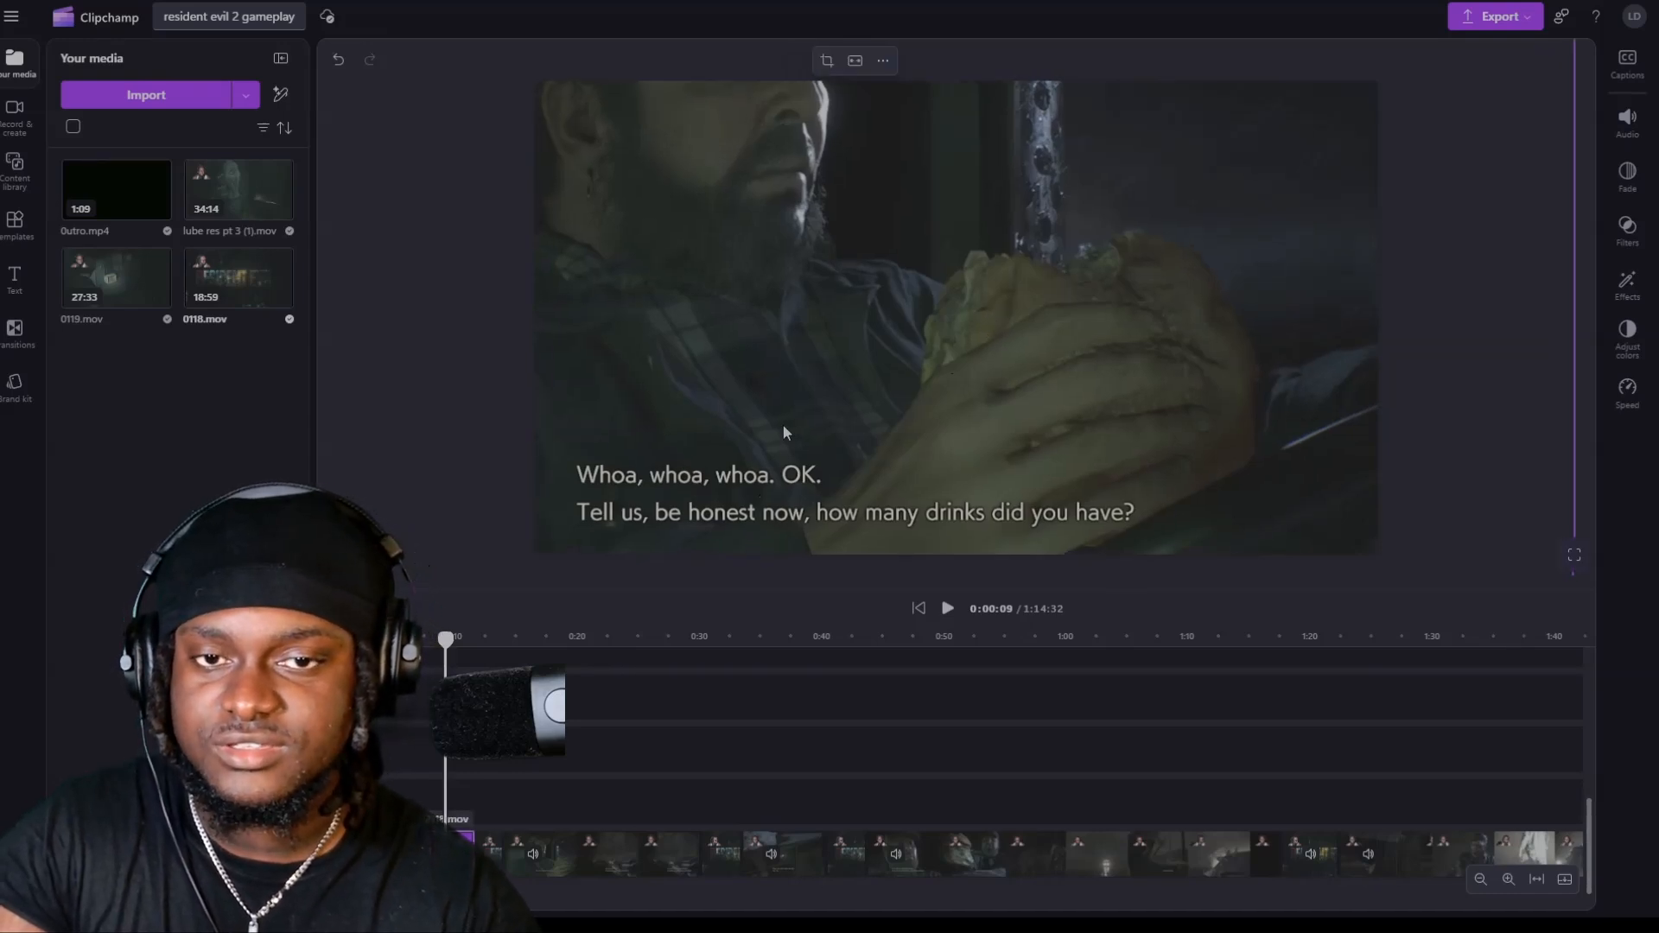
Undo the enlargement and repositioning of the second segment's picture.
key("ctrl+z")
key("ctrl+z")
key("ctrl+z")
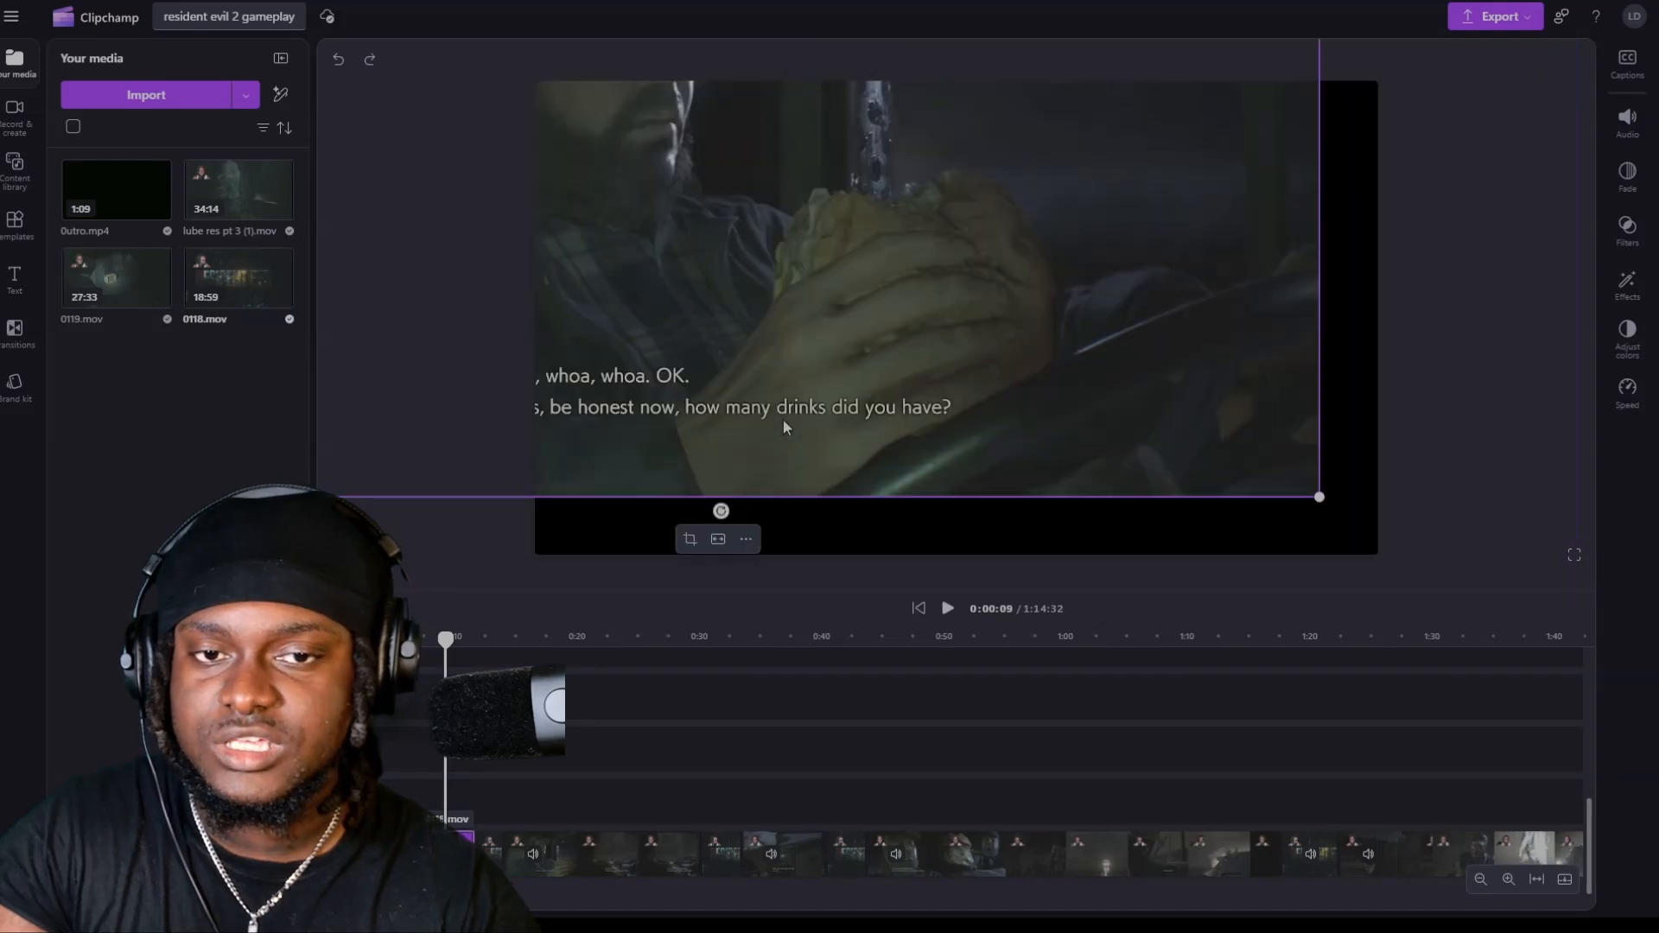
key("ctrl+z")
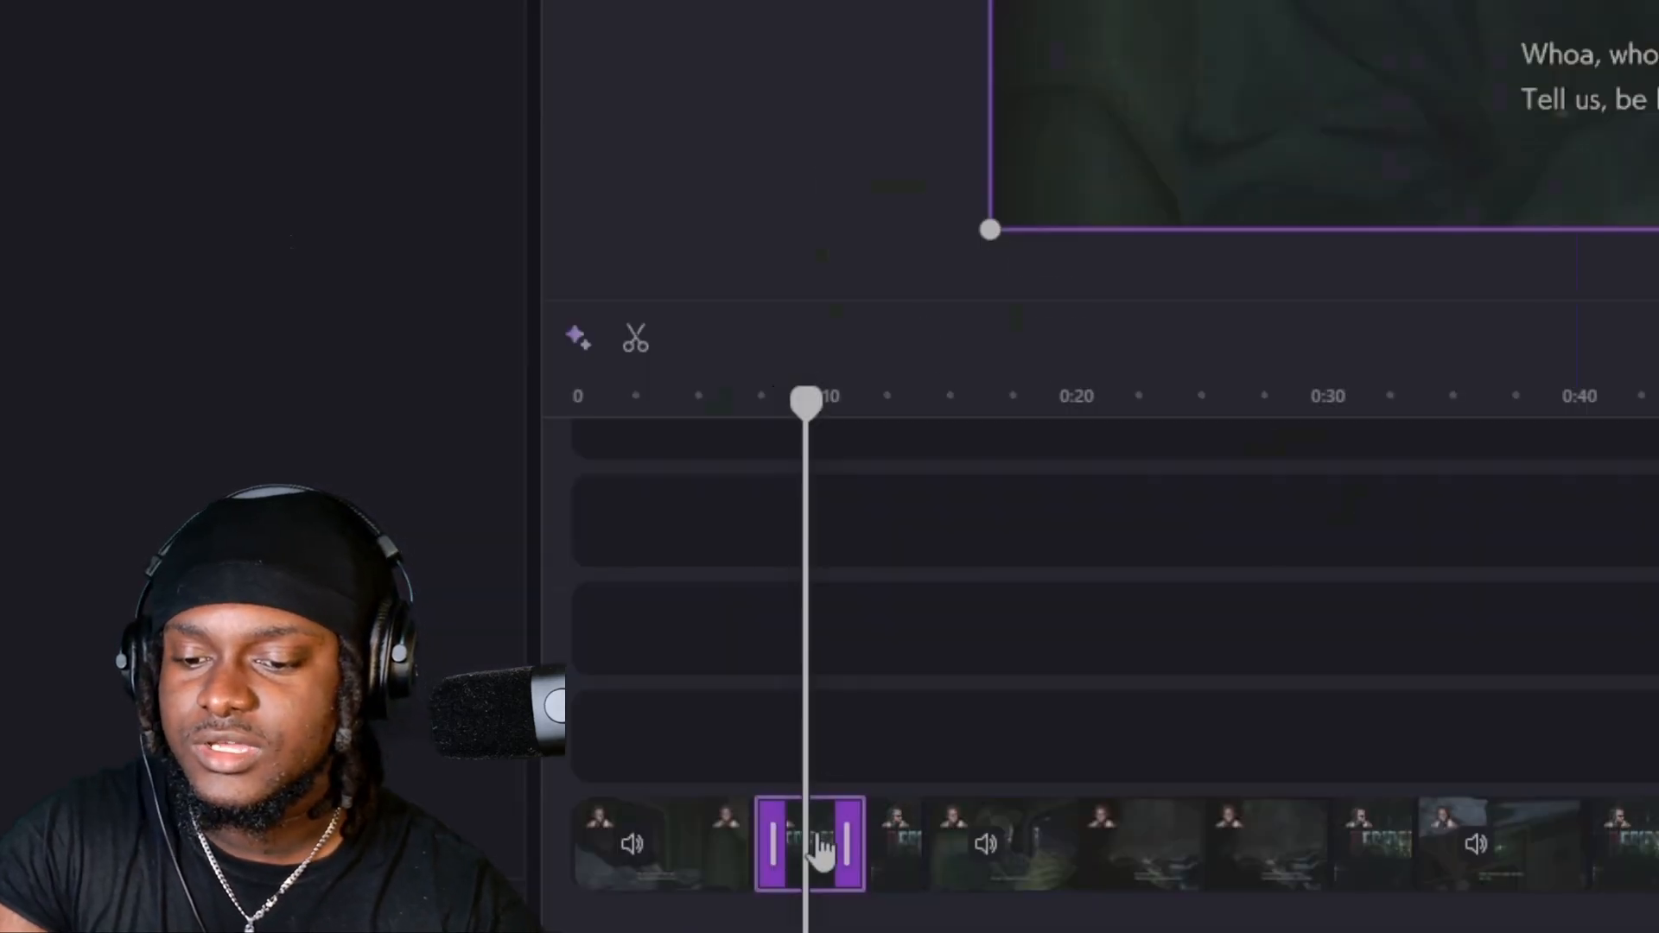
Duplicate the short second segment and align the copy directly above the original on the timeline.
right_click(821, 851)
left_click(1007, 199)
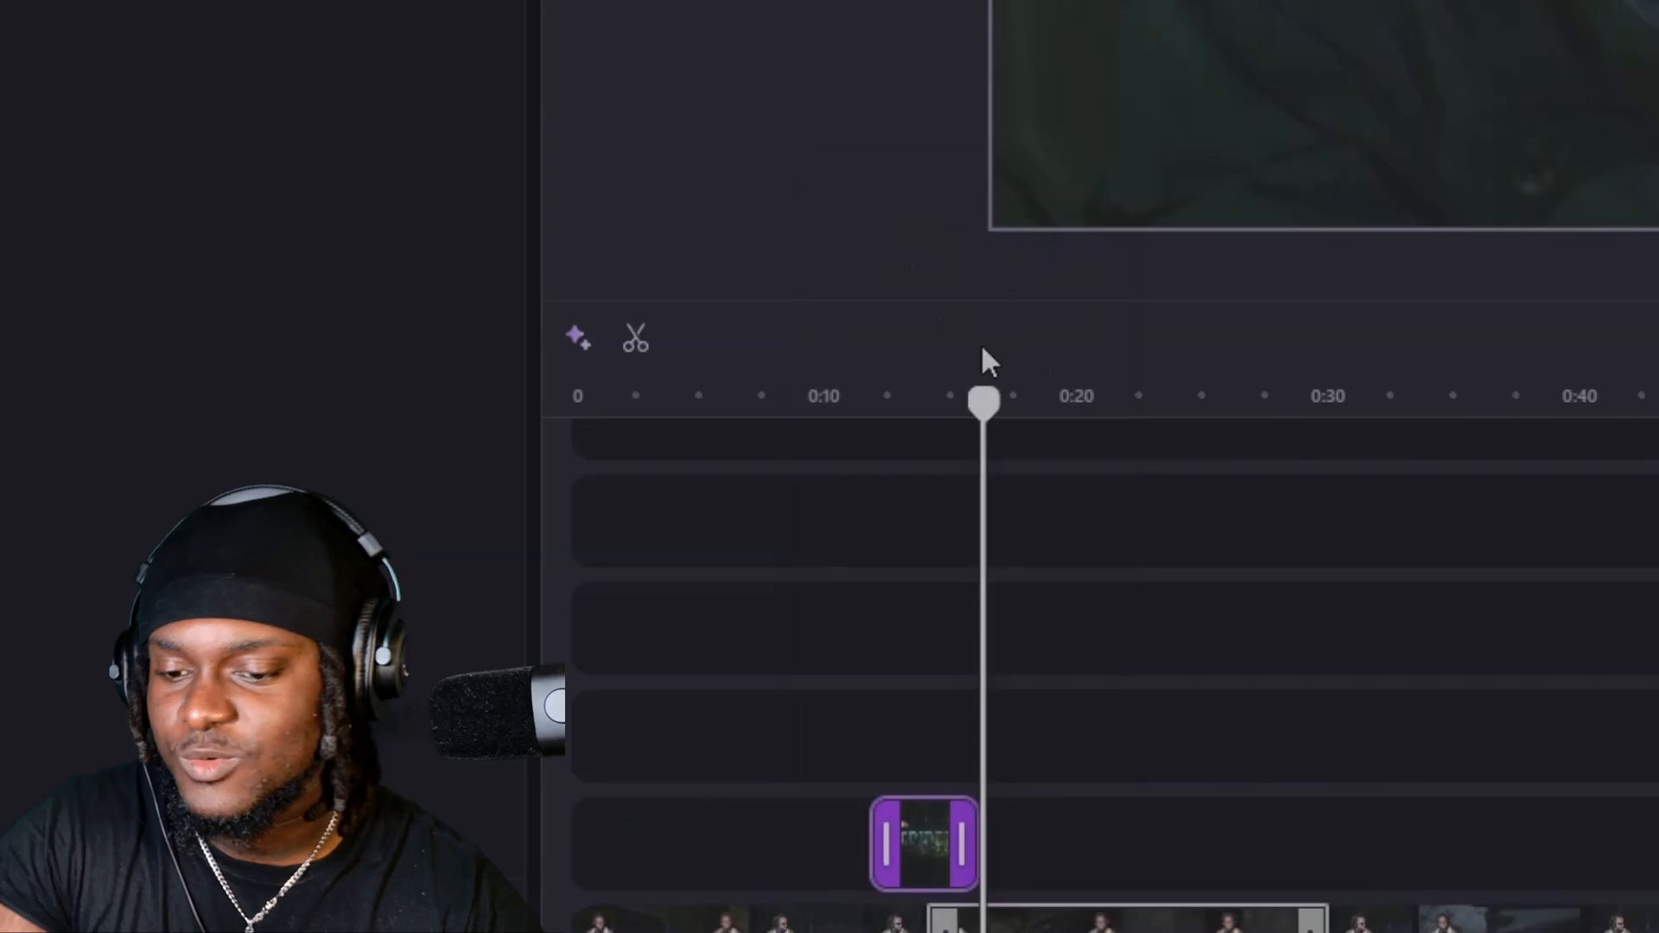
left_click_drag(912, 817, 801, 818)
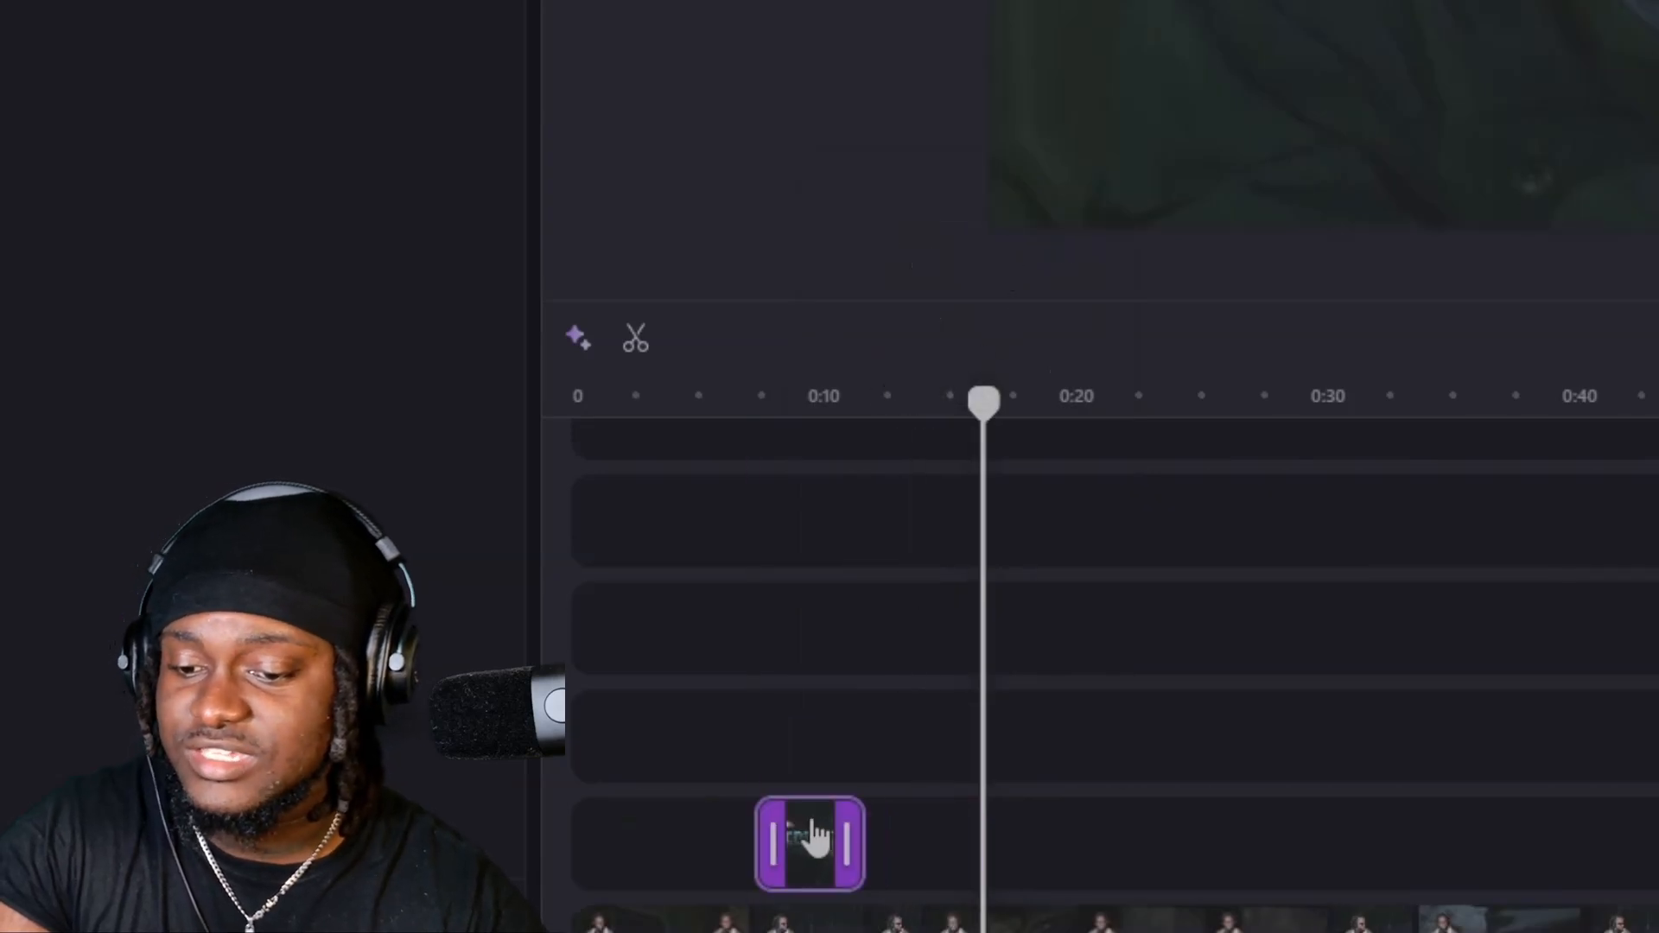
left_click(816, 851)
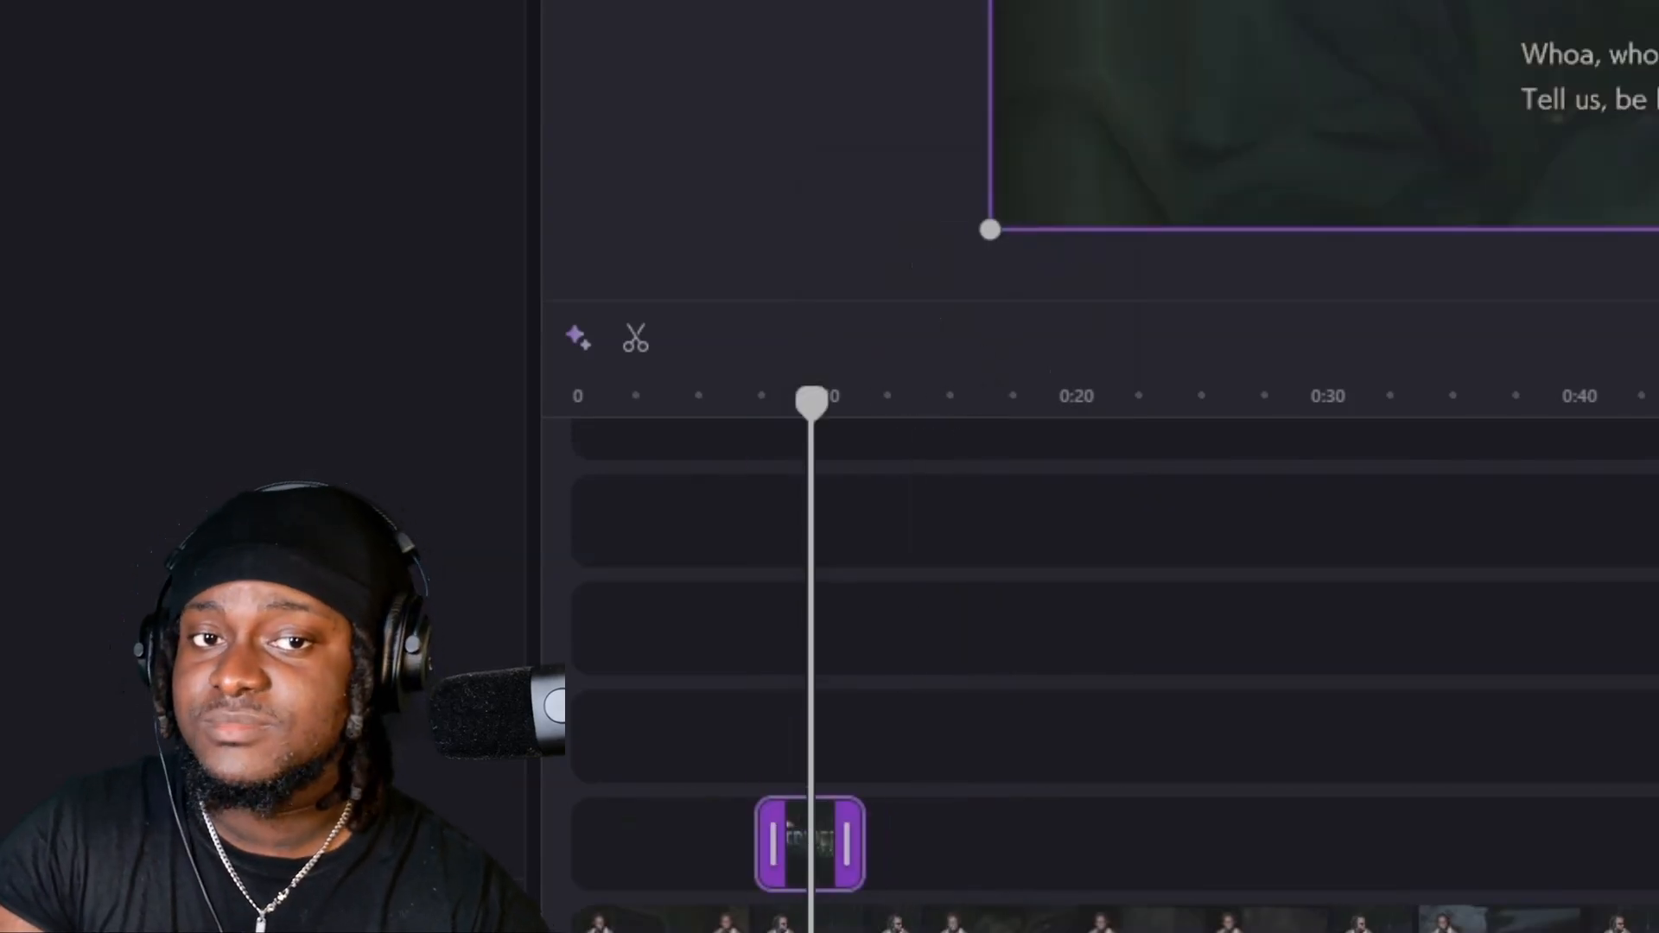
Crop the duplicated segment tightly around the facecam, then enlarge it in the upper-left corner of the frame.
left_click(927, 60)
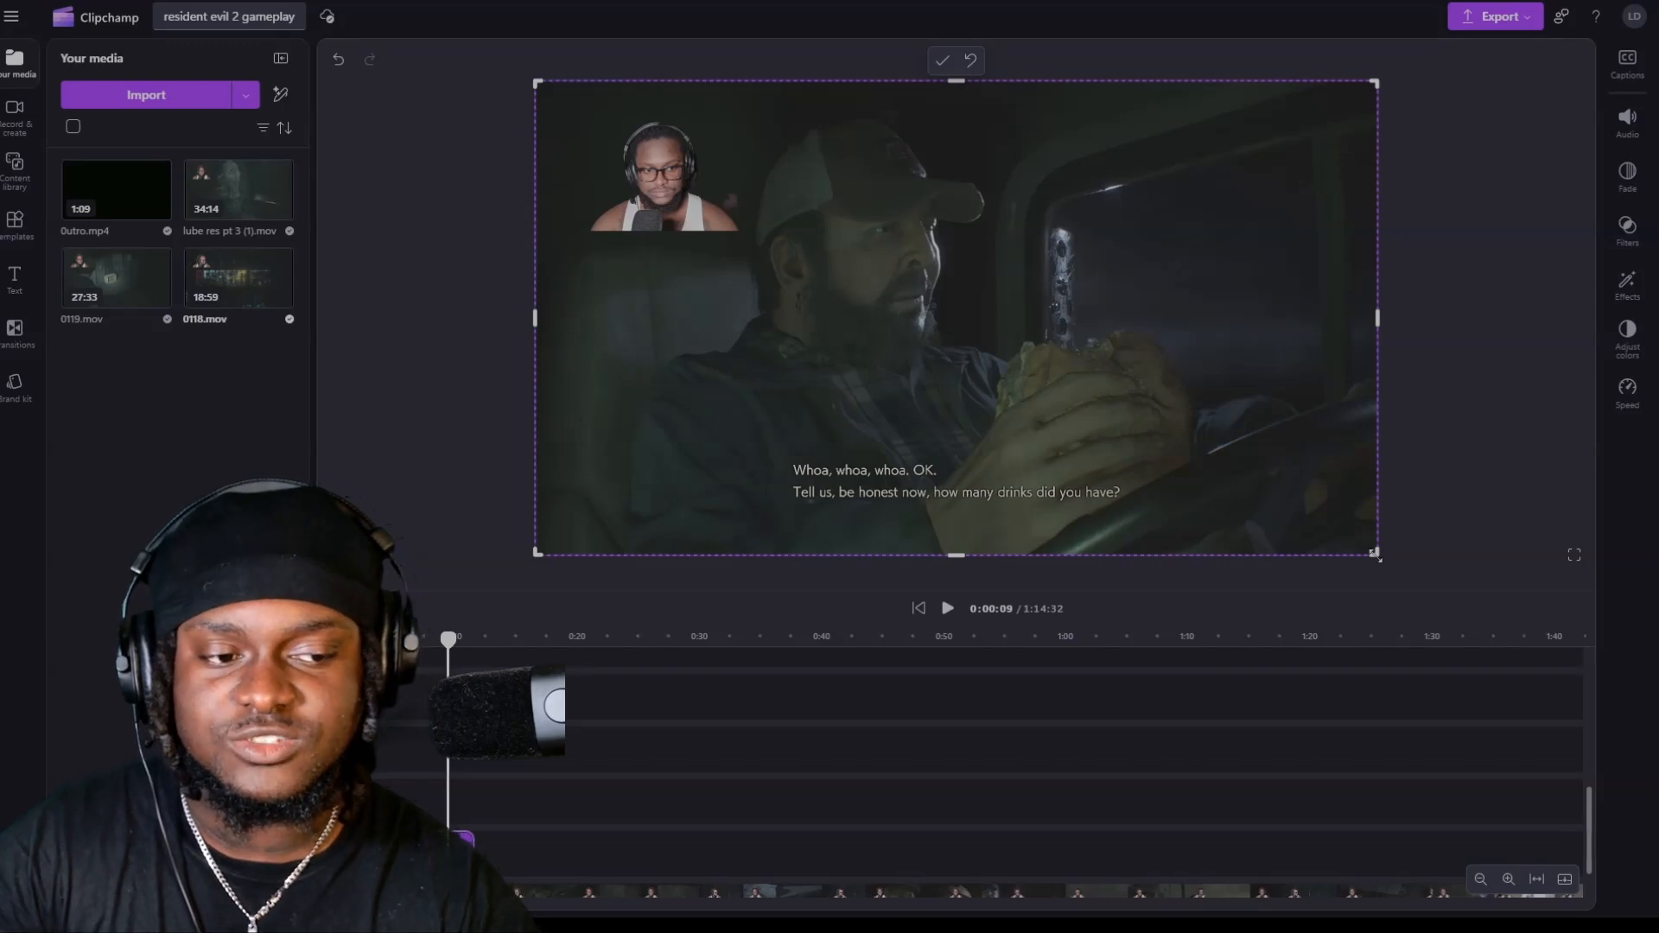
left_click_drag(1376, 556, 783, 273)
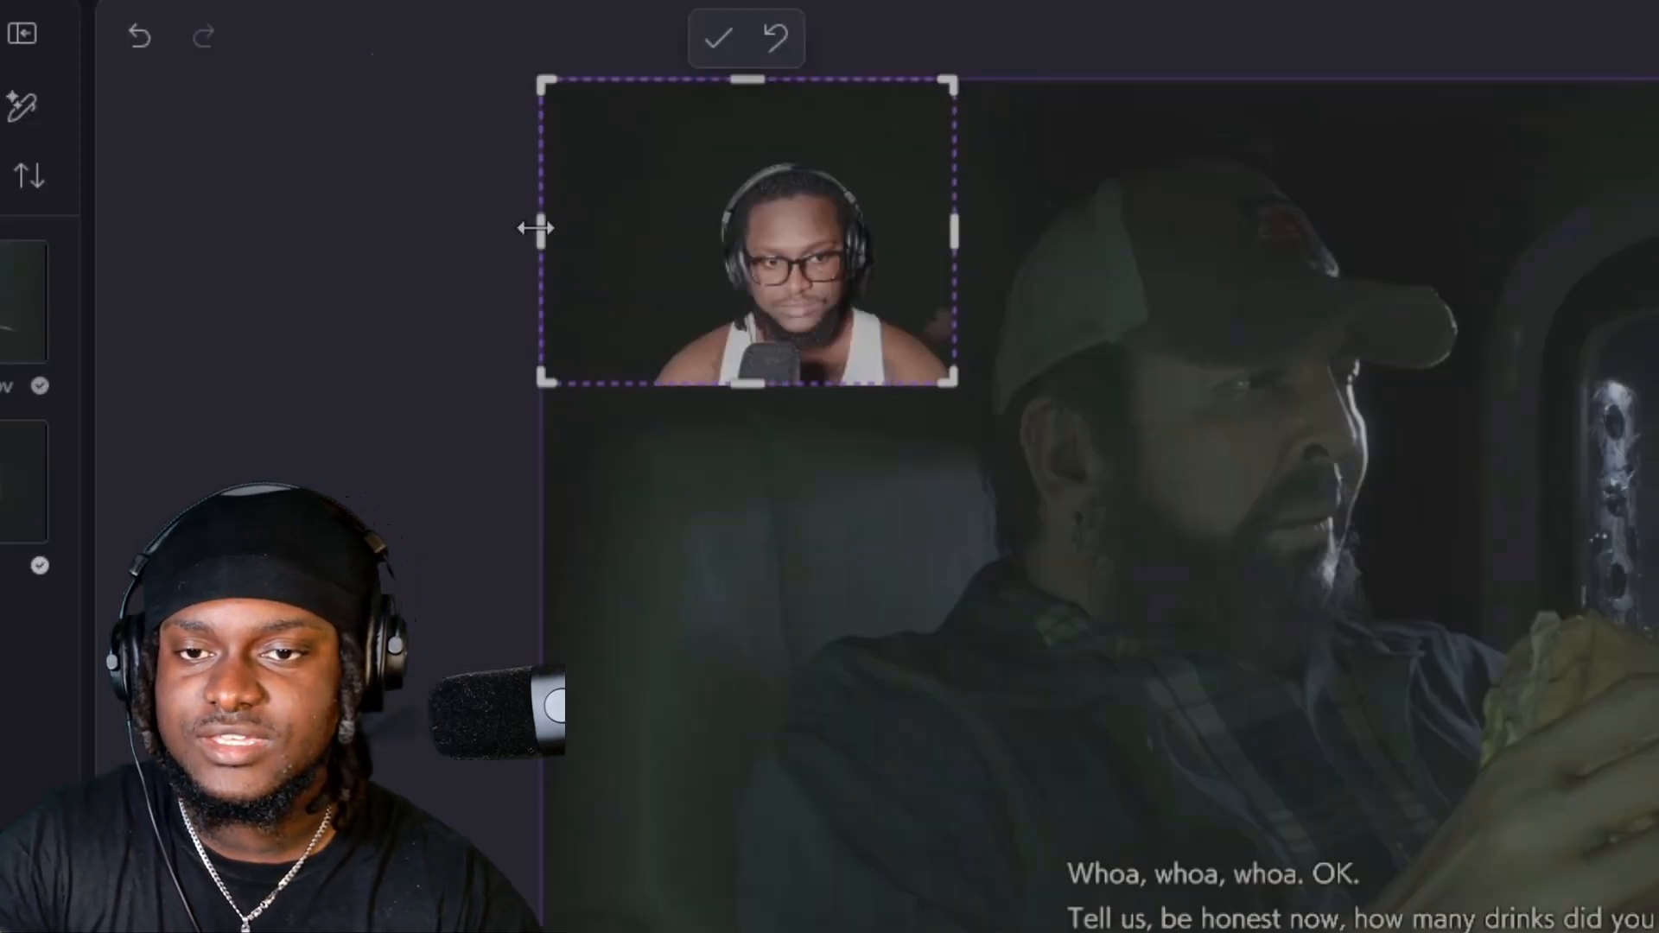
left_click_drag(536, 228, 630, 243)
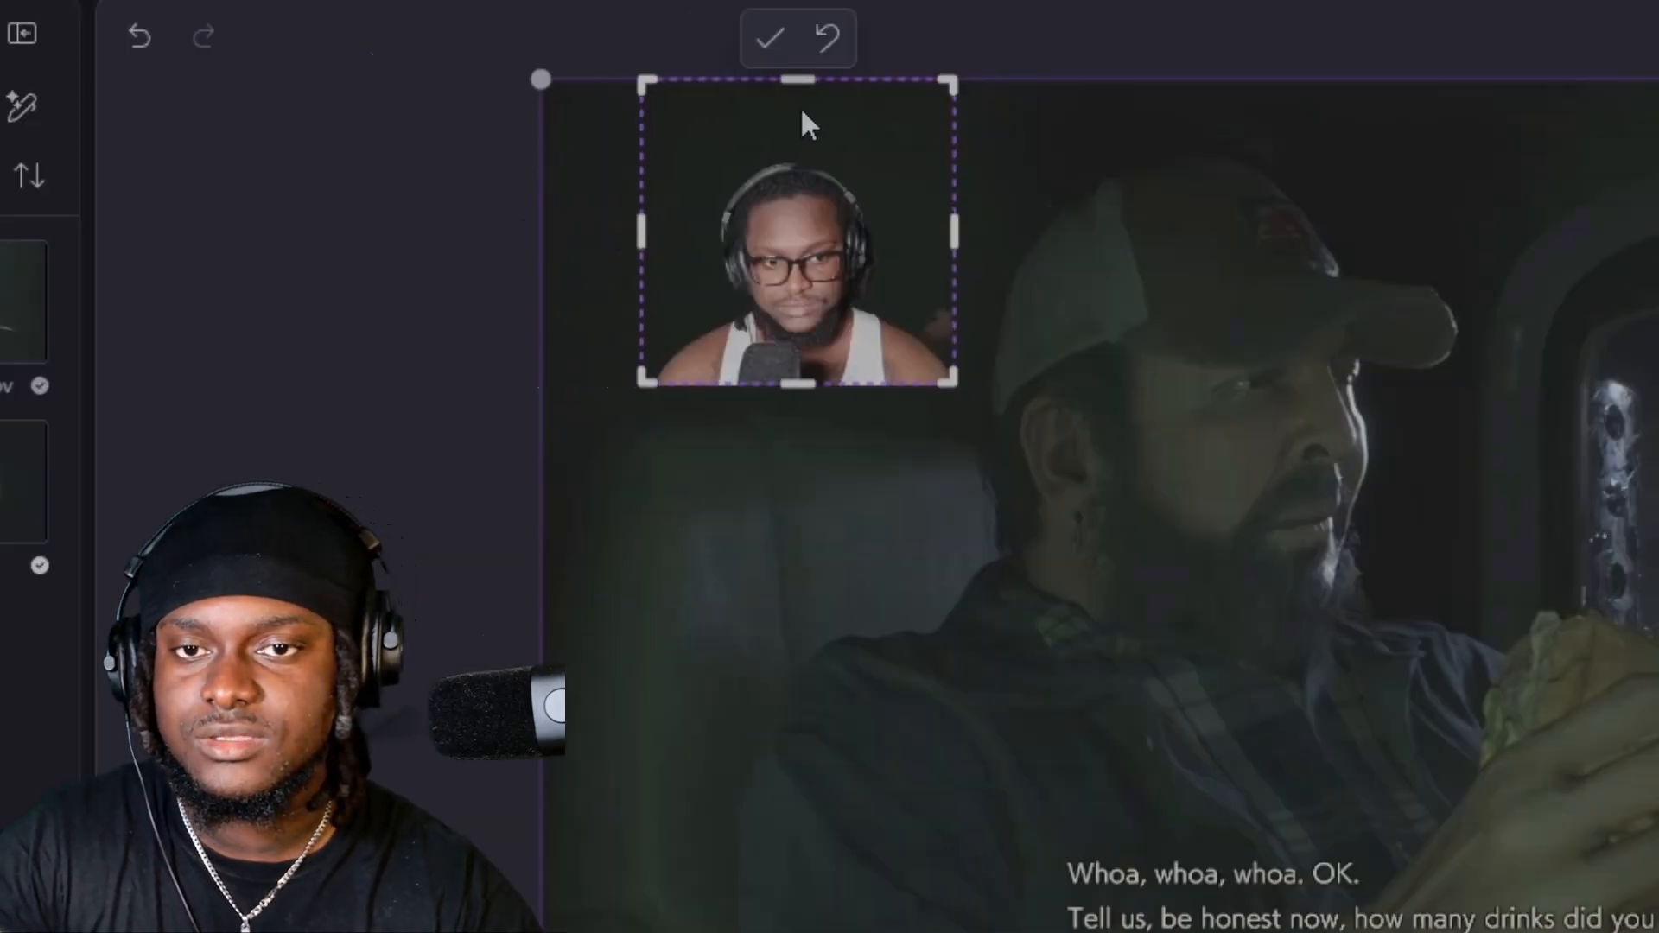
left_click_drag(799, 79, 795, 139)
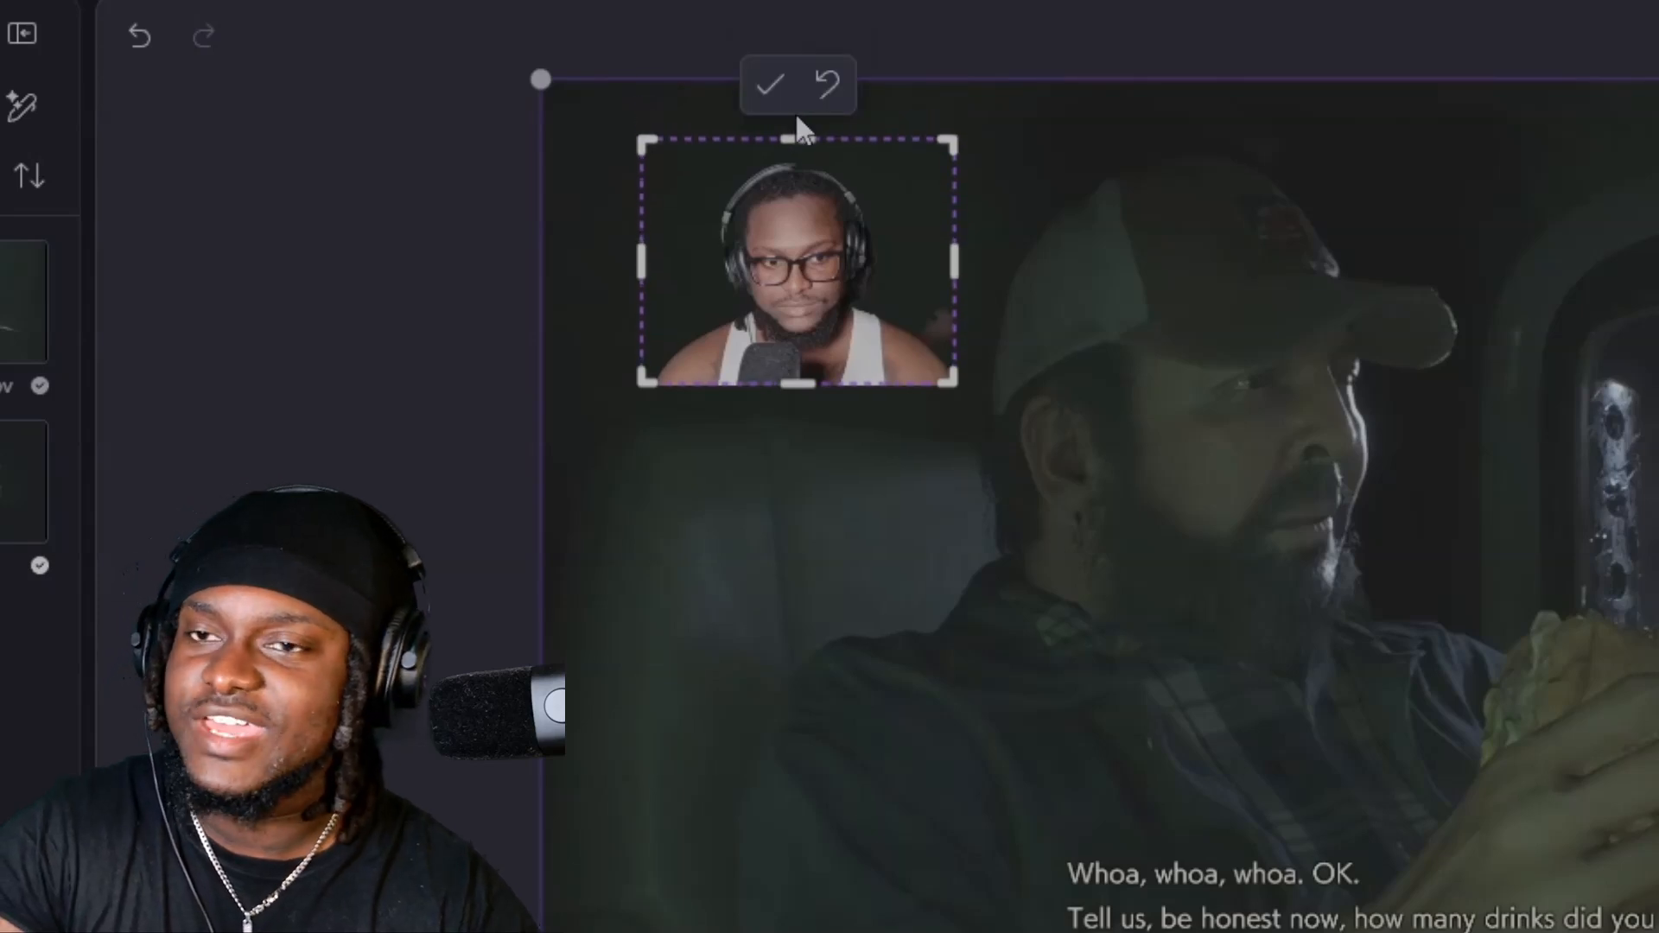
left_click(782, 95)
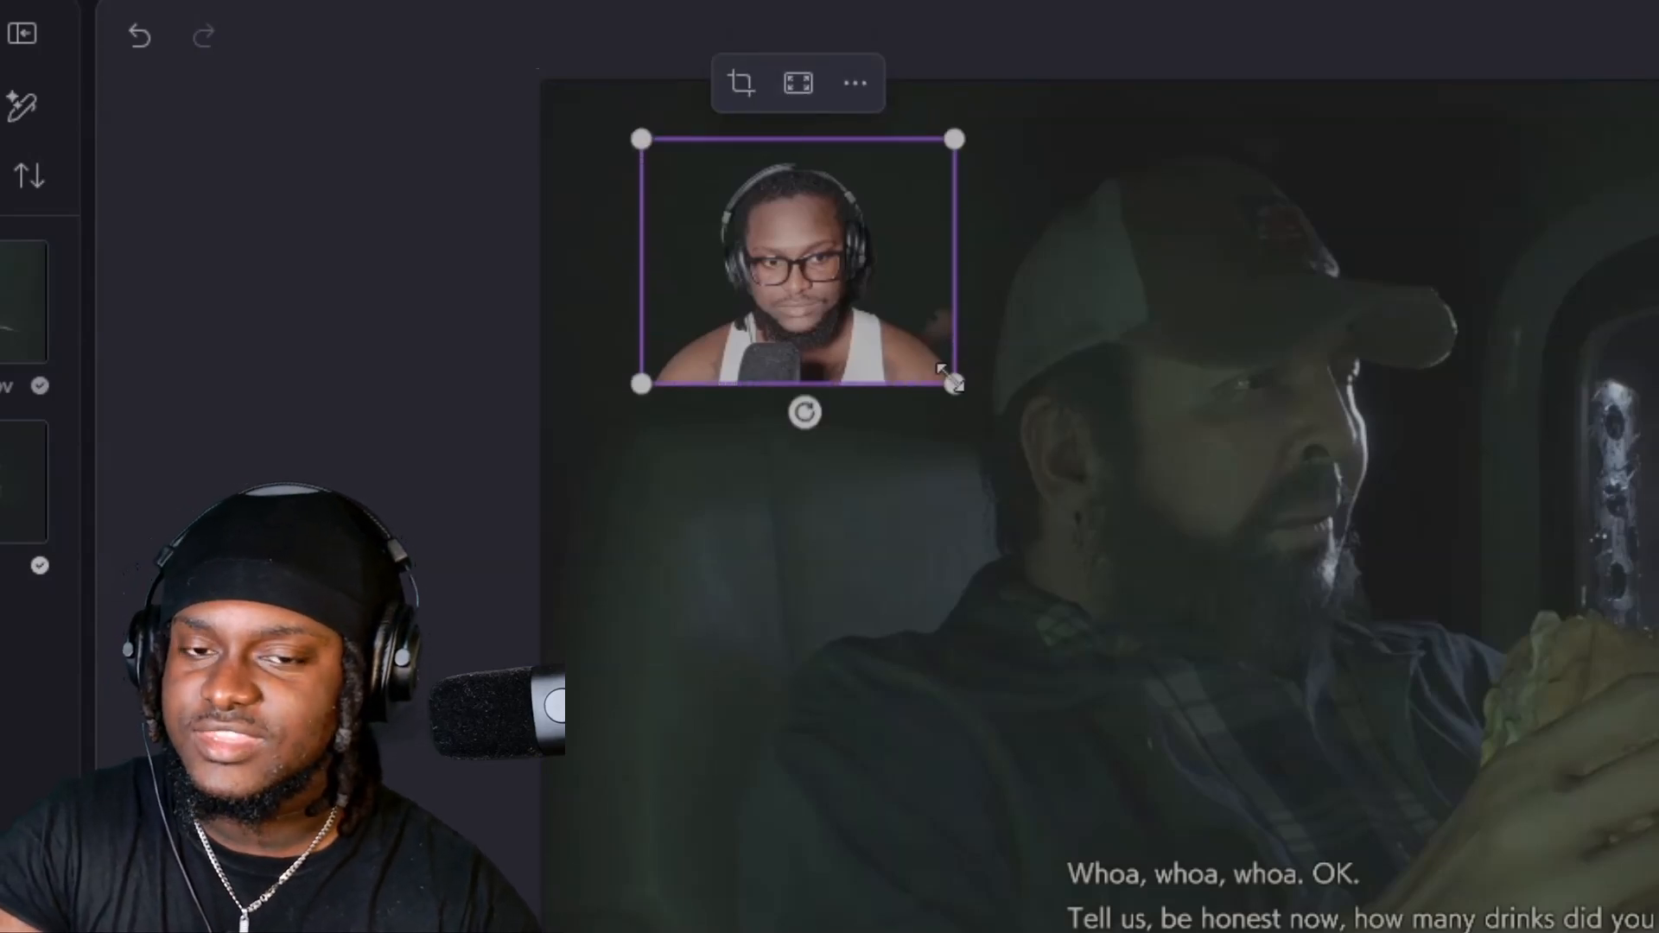
left_click_drag(951, 380, 1255, 591)
left_click_drag(1106, 515, 994, 454)
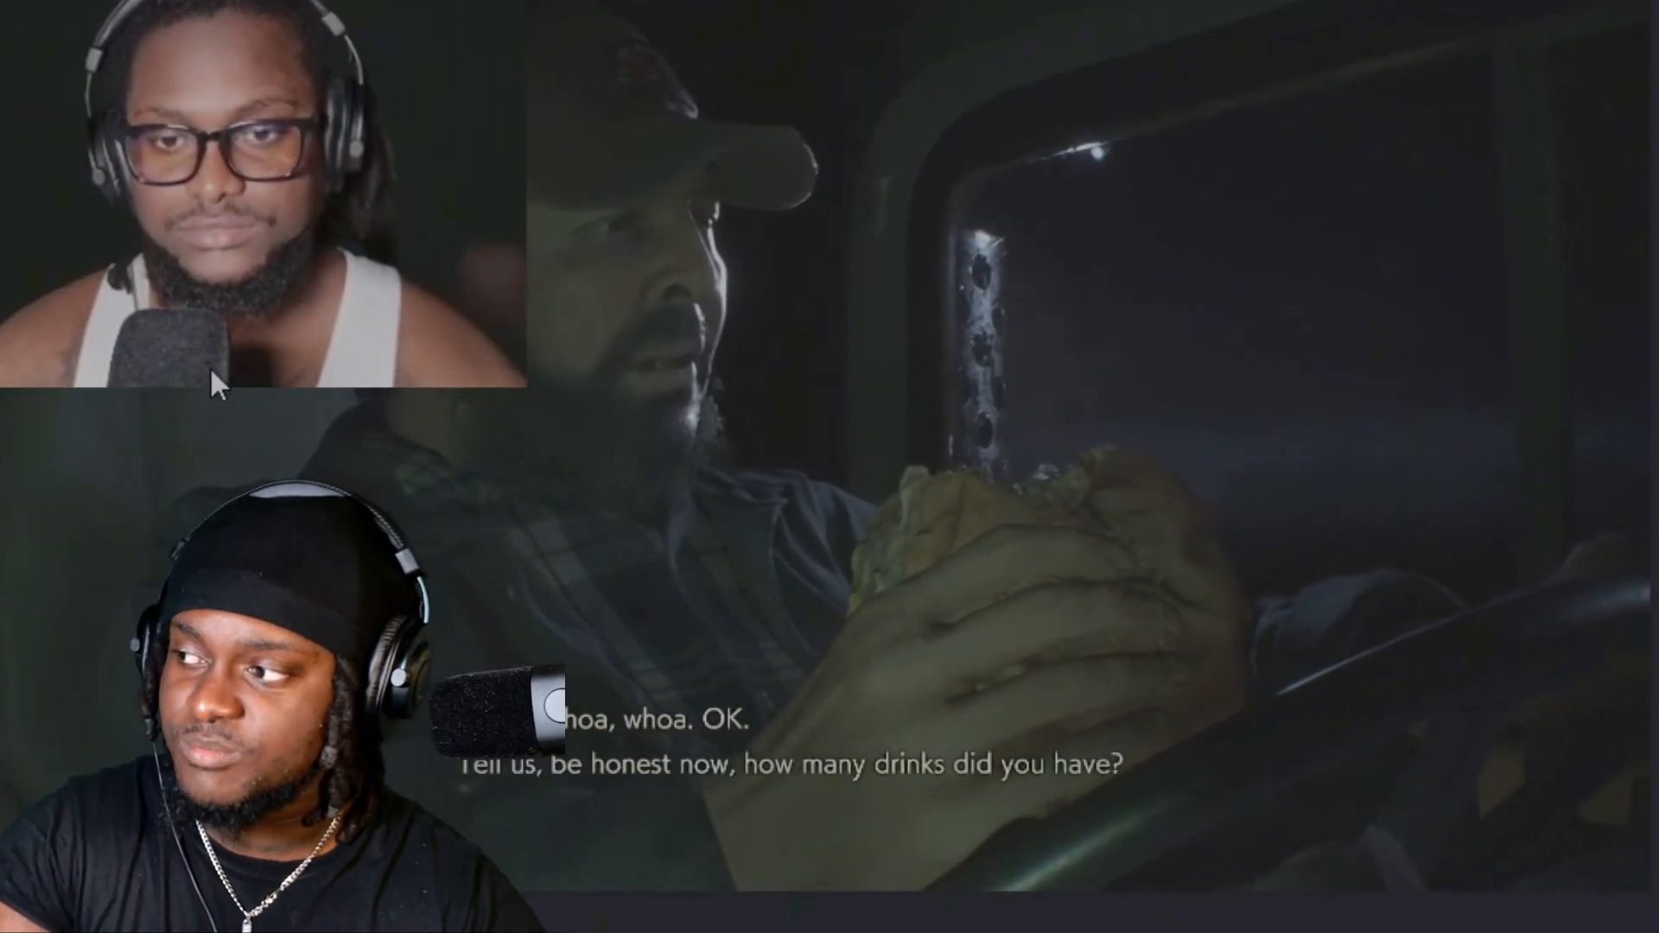
Enlarge the original segment's picture behind the facecam beyond the frame and reposition it to centre on the sandwich.
left_click(209, 366)
left_click(865, 581)
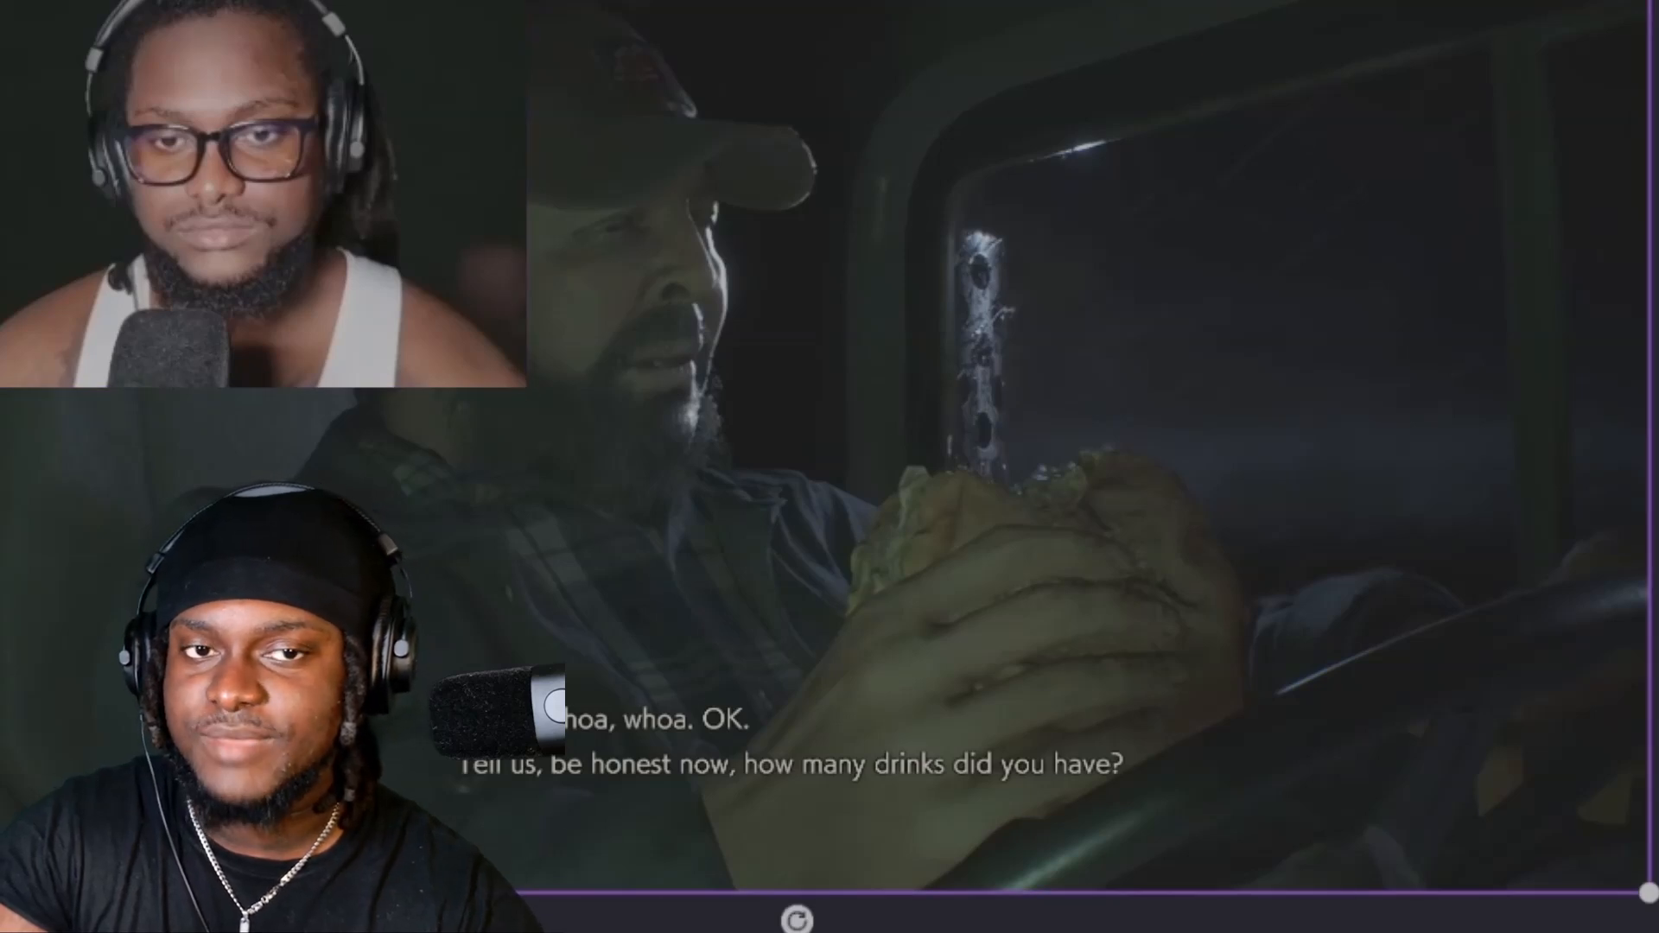
left_click_drag(1648, 892, 1658, 932)
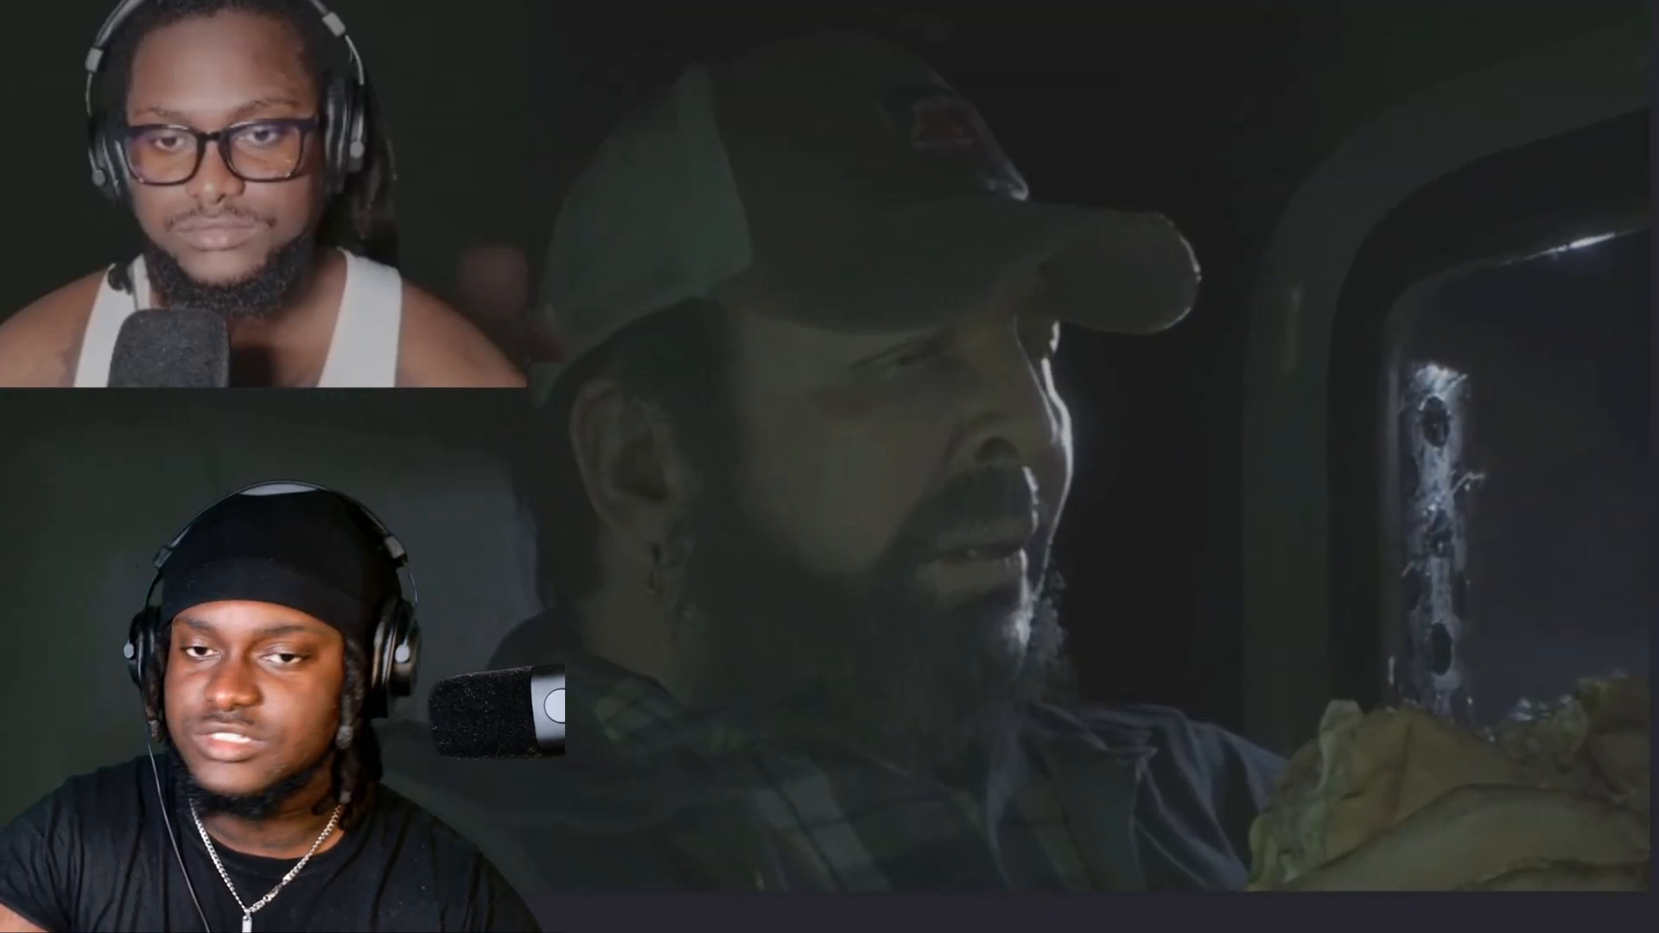
left_click_drag(1035, 560, 516, 186)
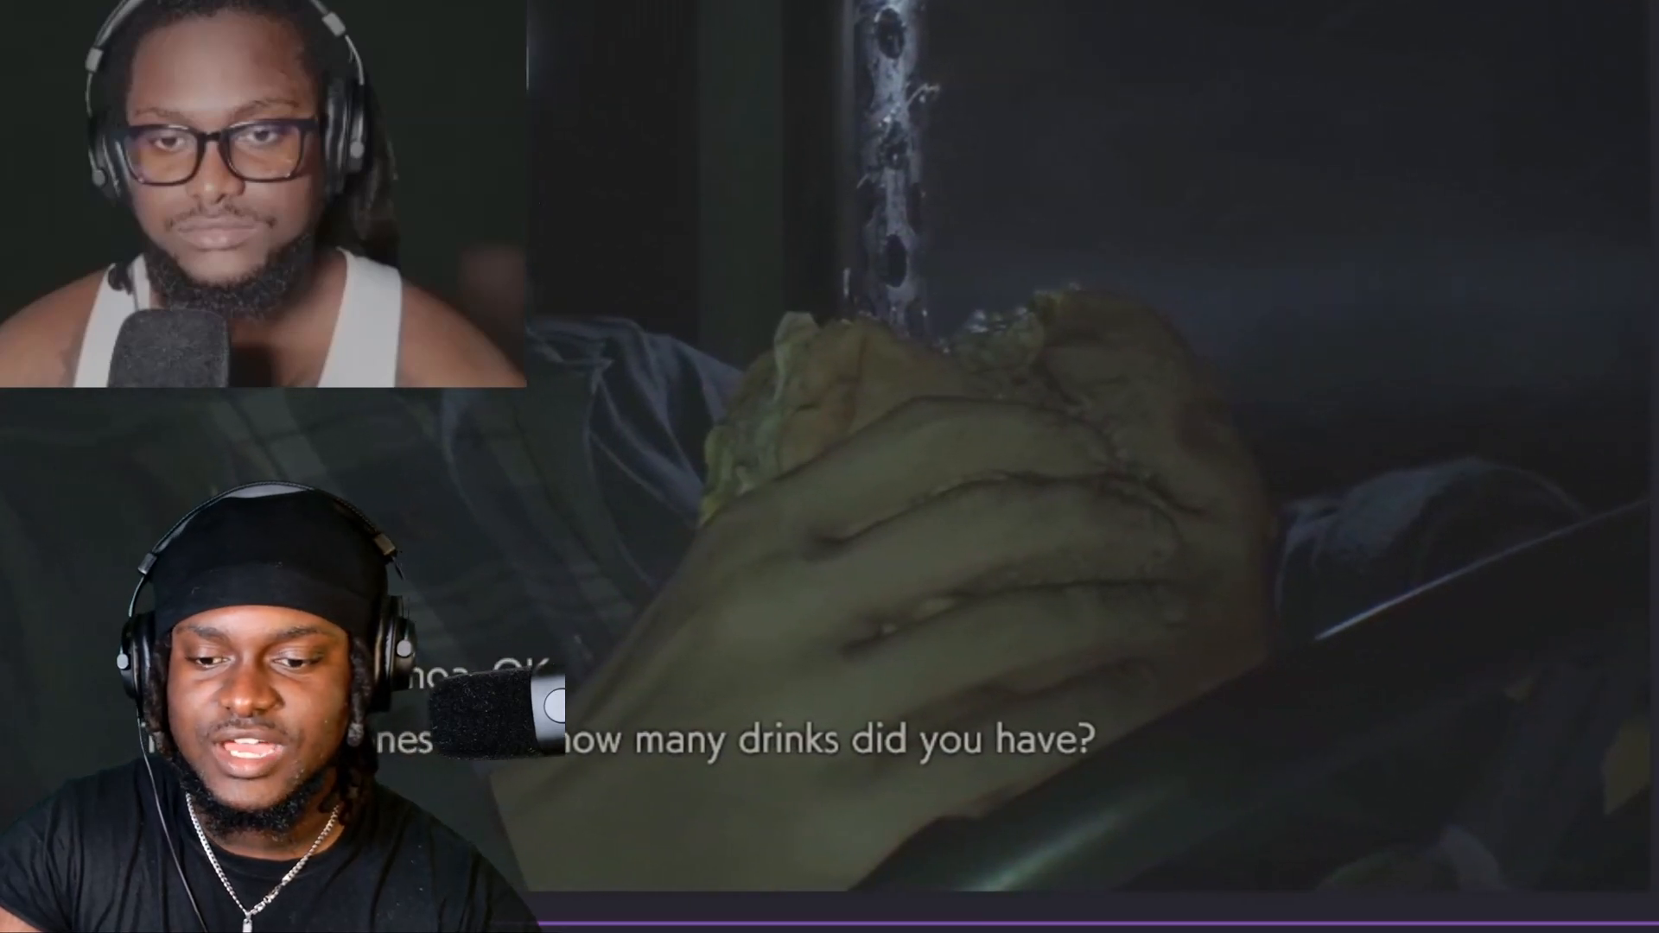
Play back the close-up segment to check the enlarged facecam over the zoomed gameplay.
key("space")
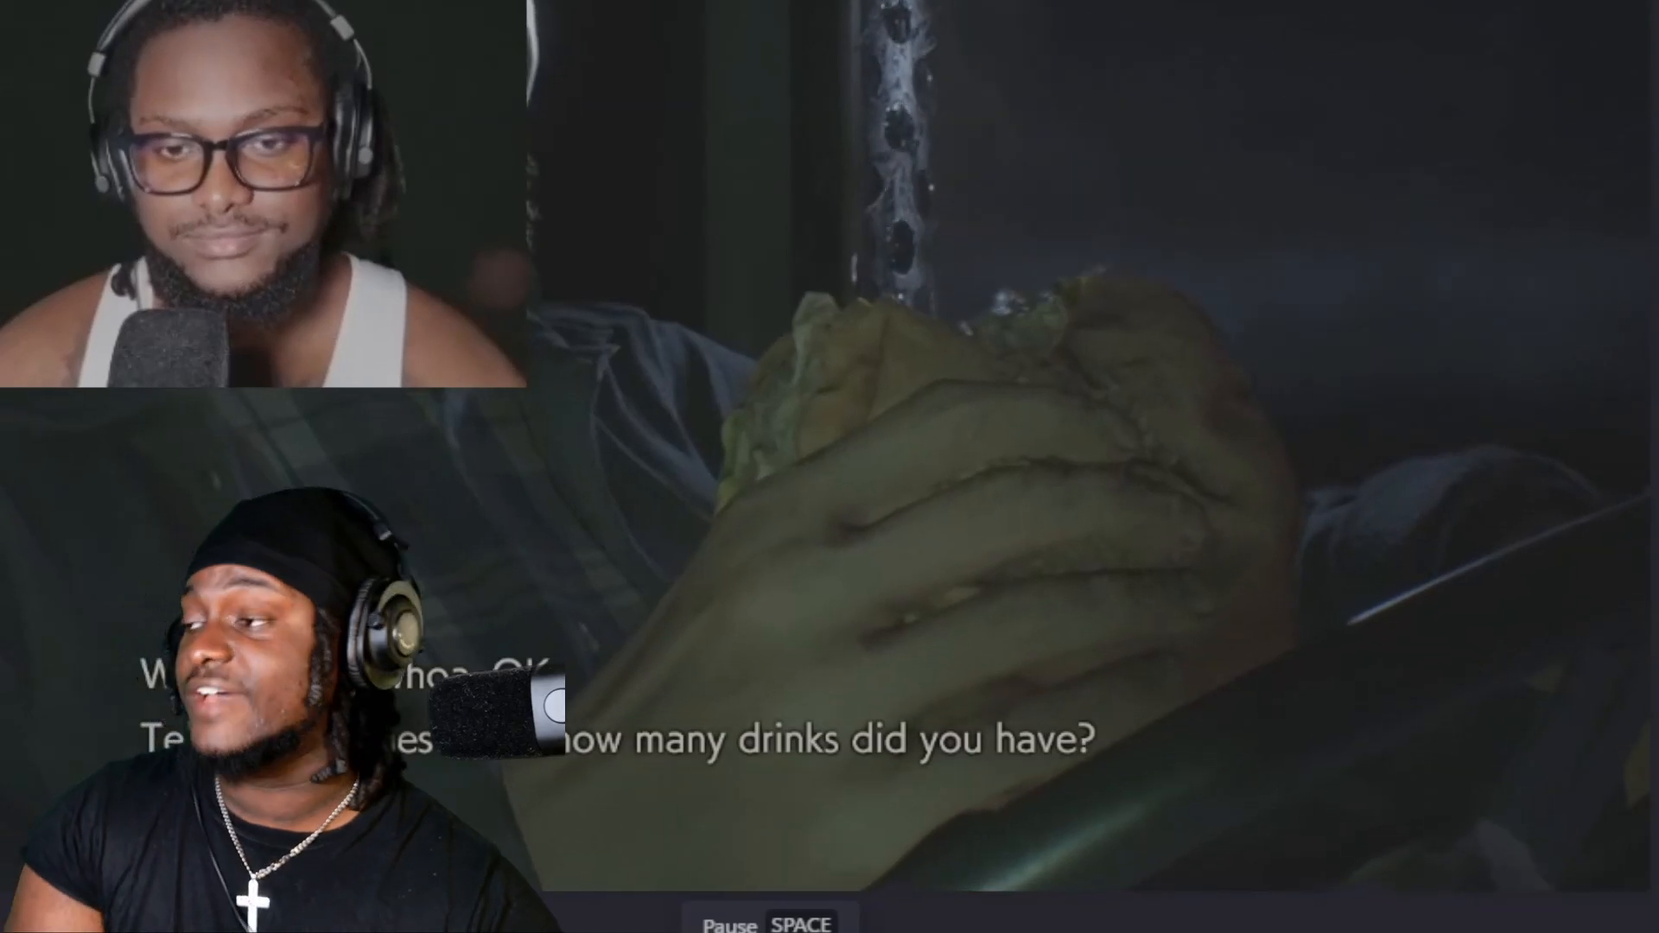
key("space")
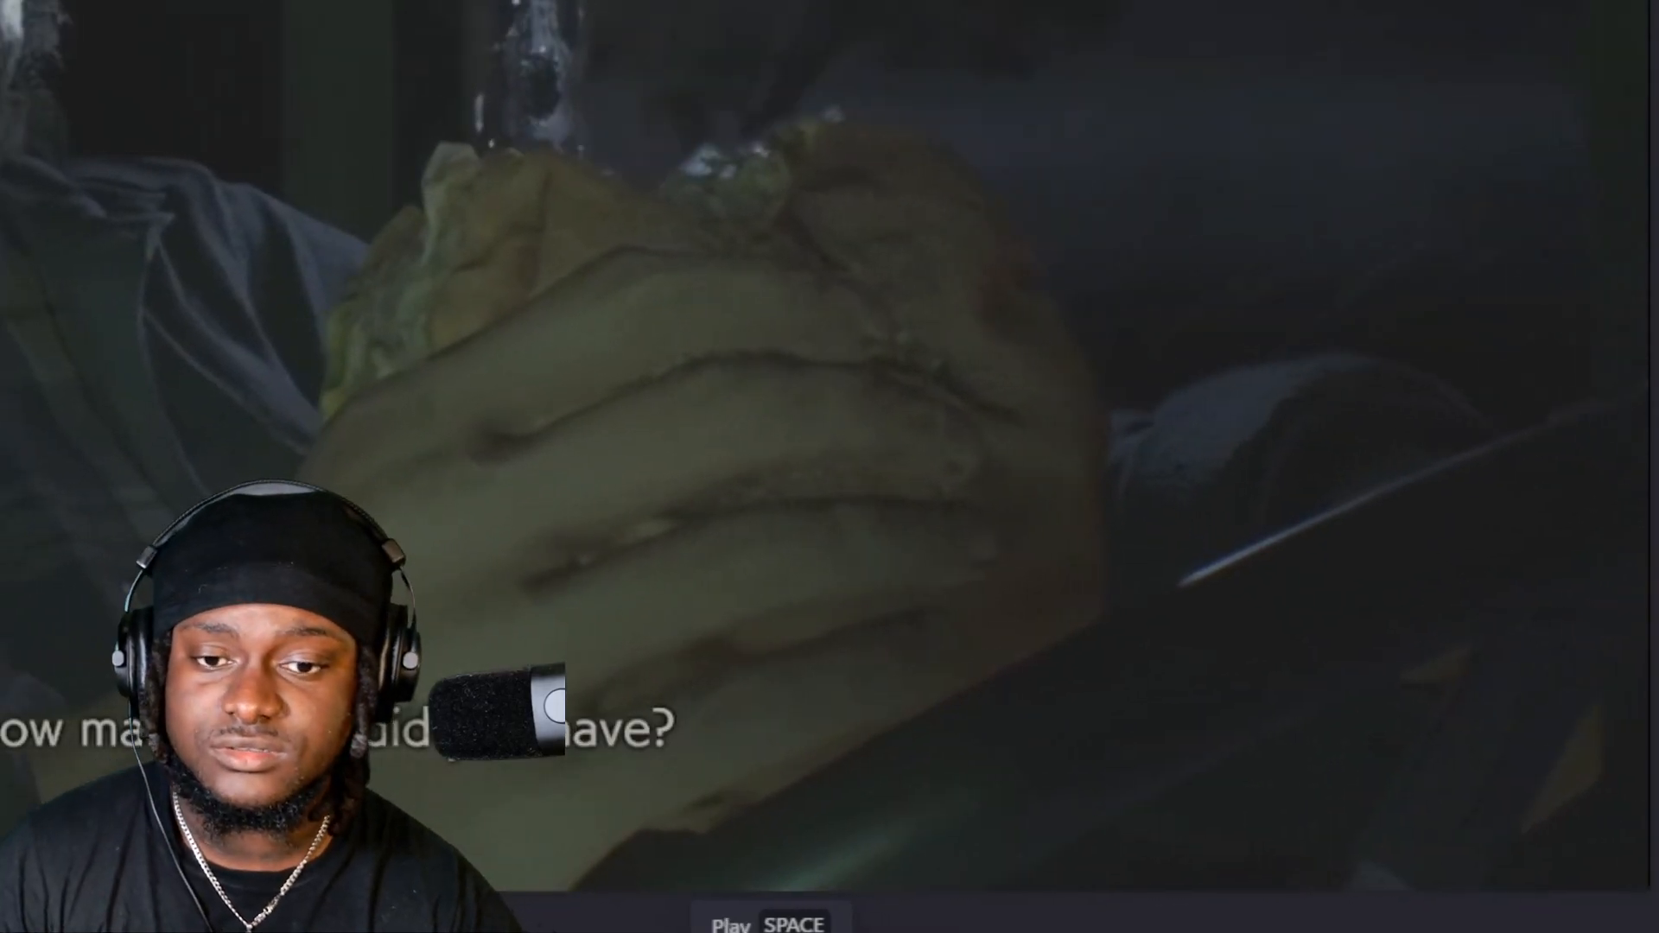
key("space")
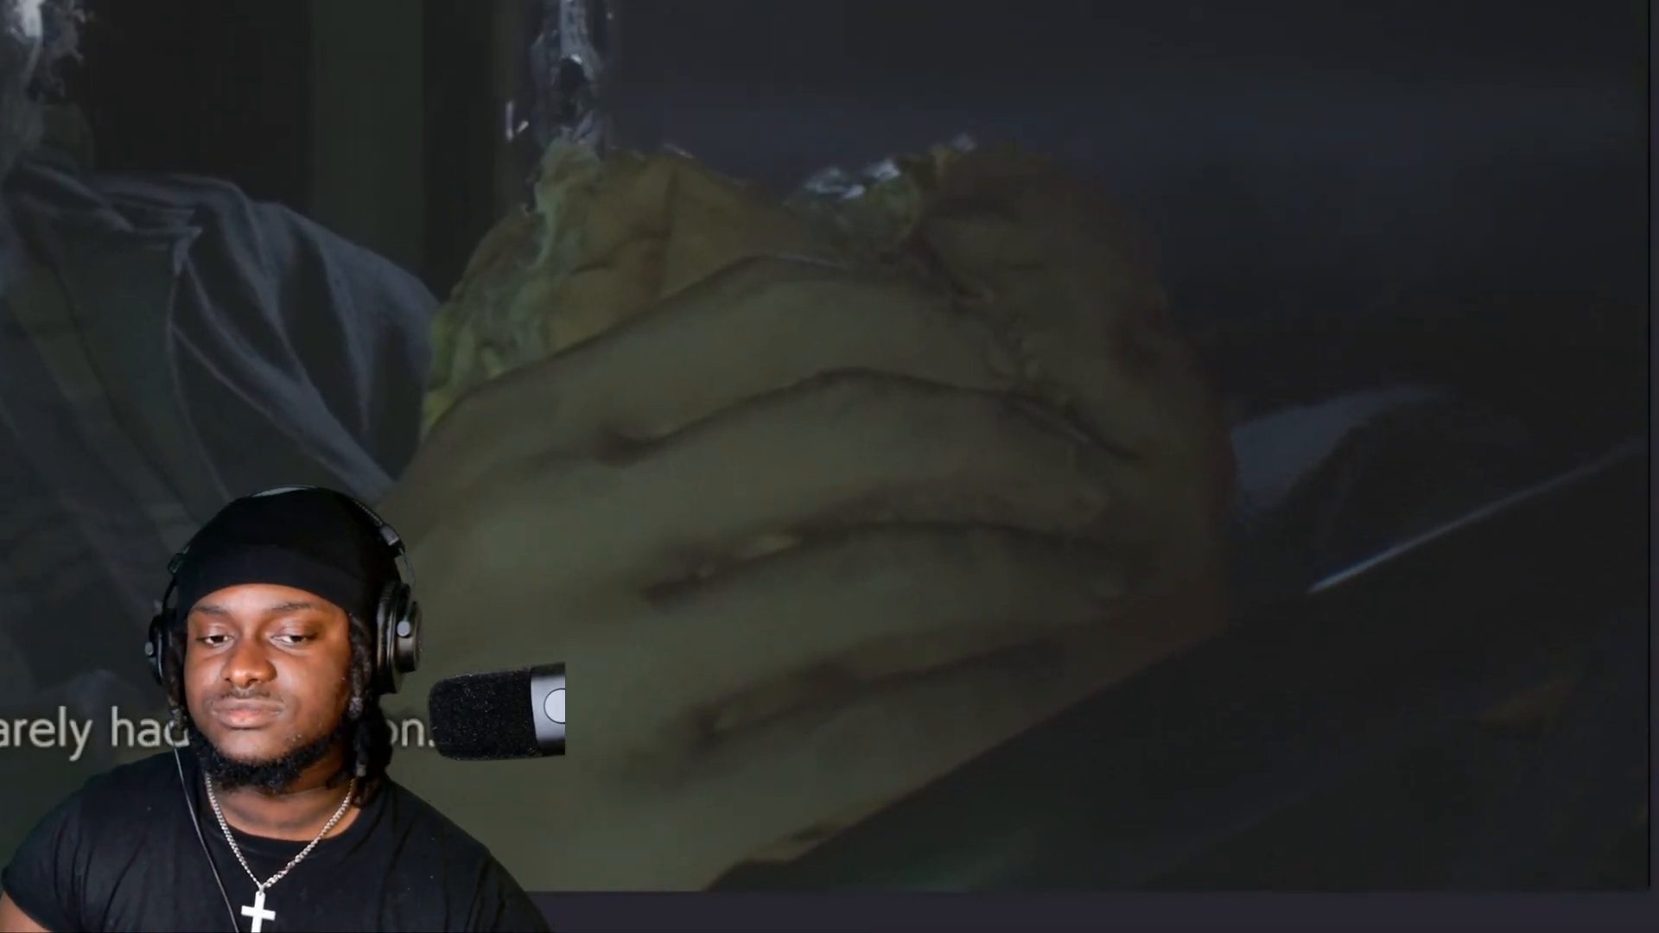
key("space")
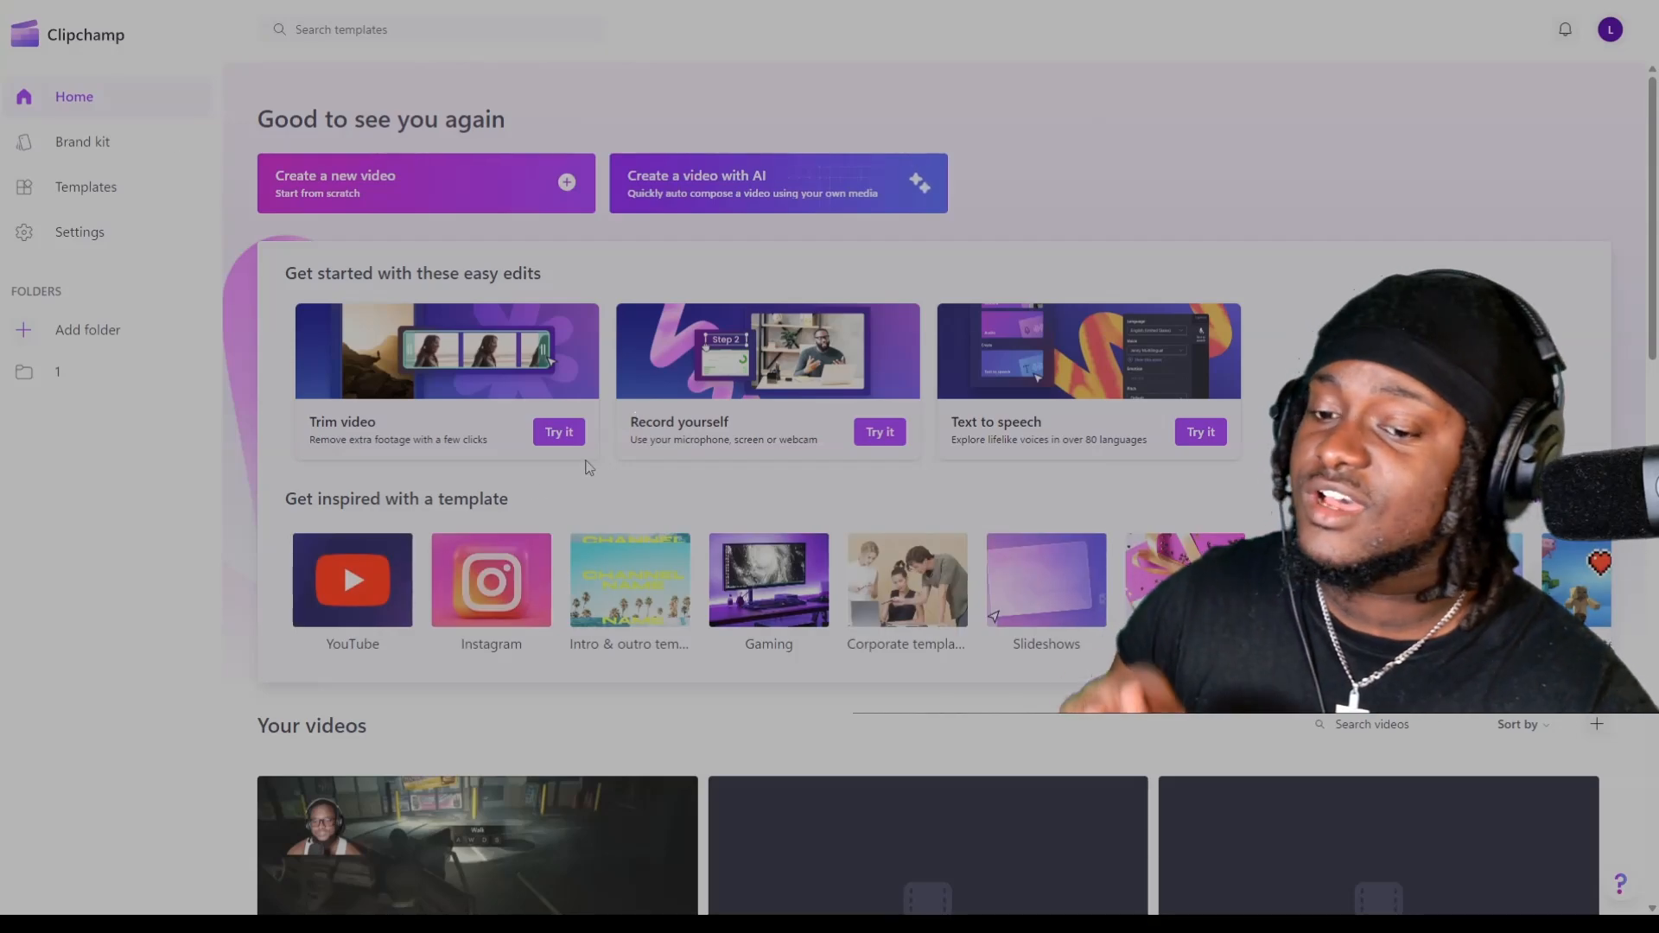
From the home page, browse the YouTube template category and return.
scroll(587, 466, "down", 2)
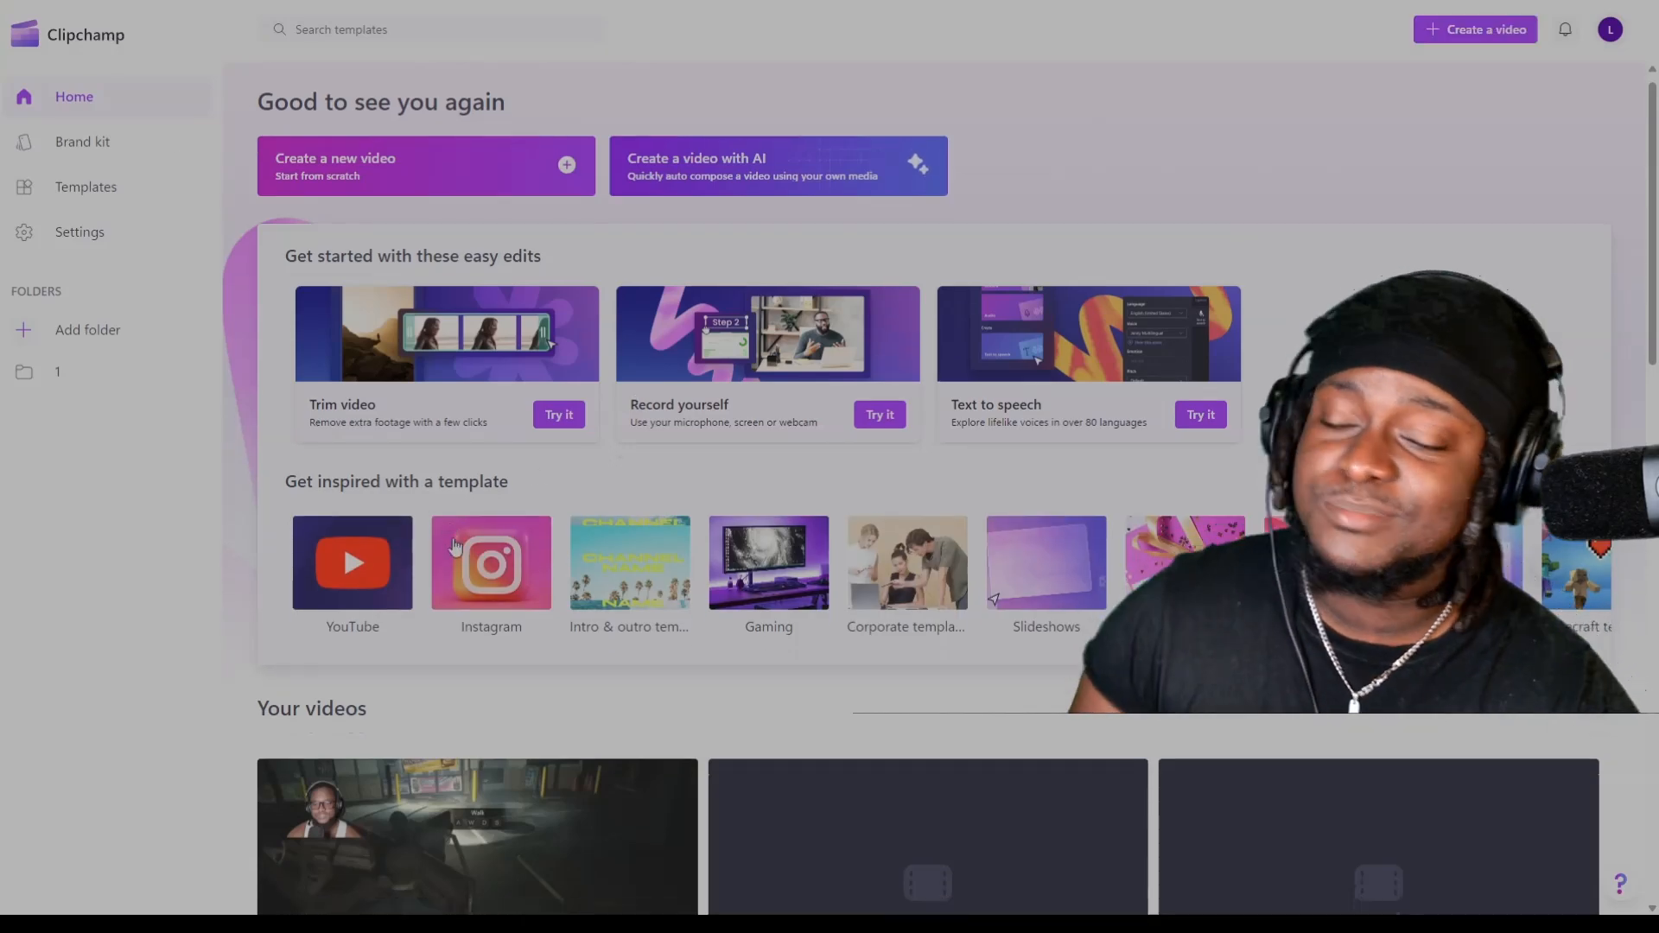
left_click(353, 421)
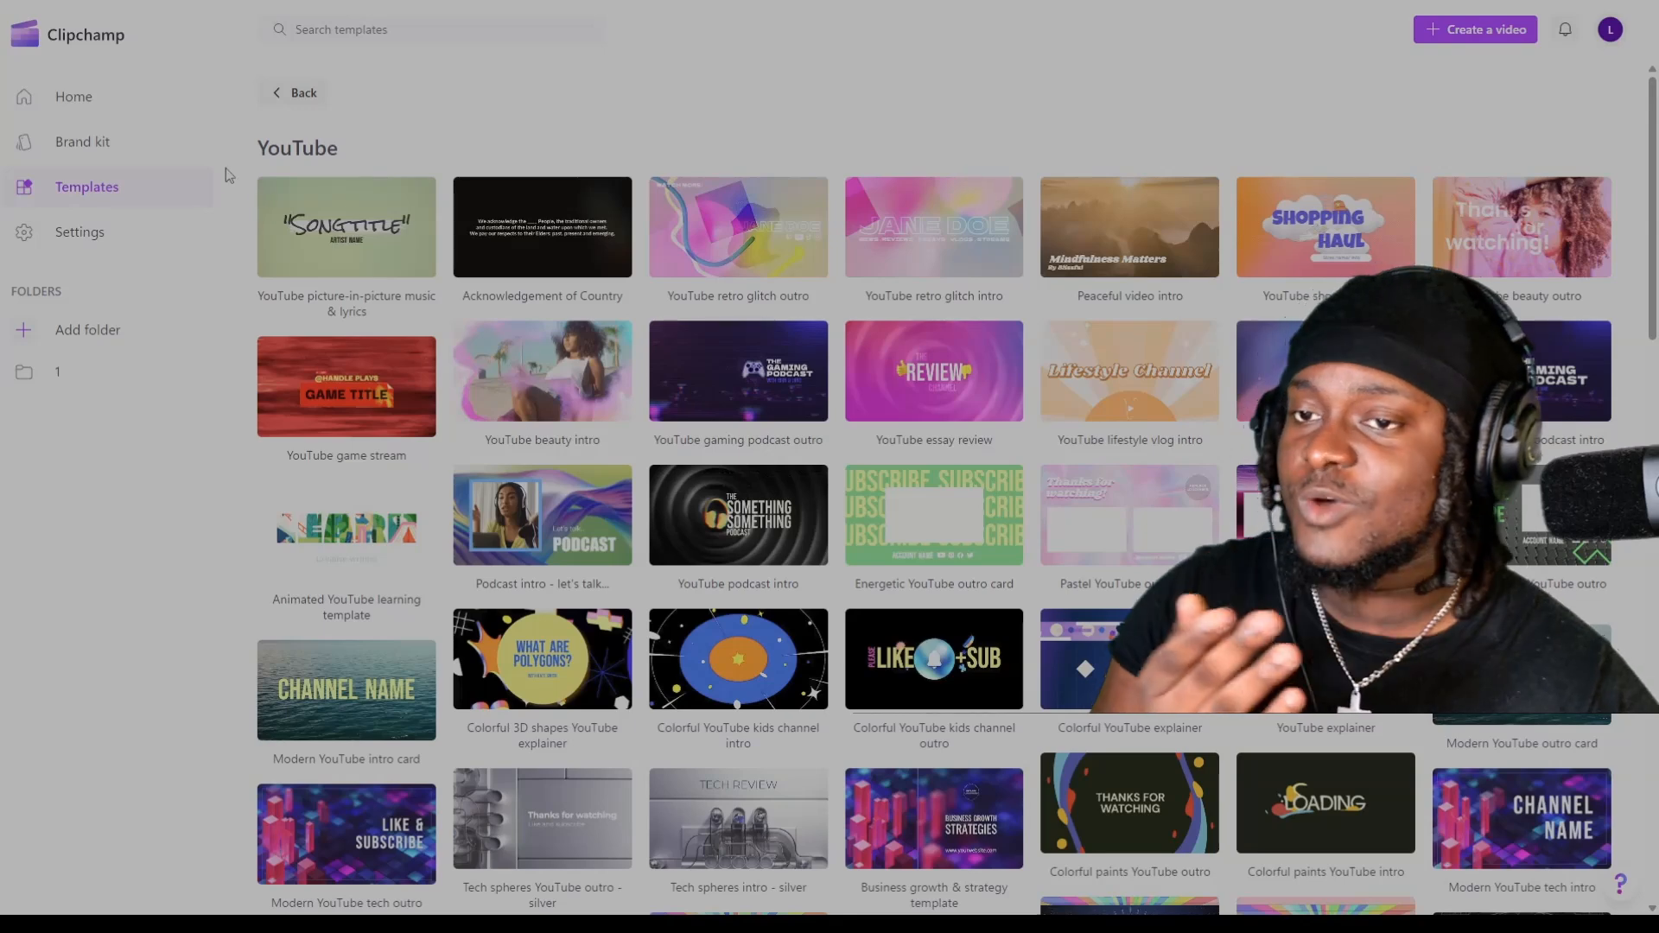
left_click(316, 94)
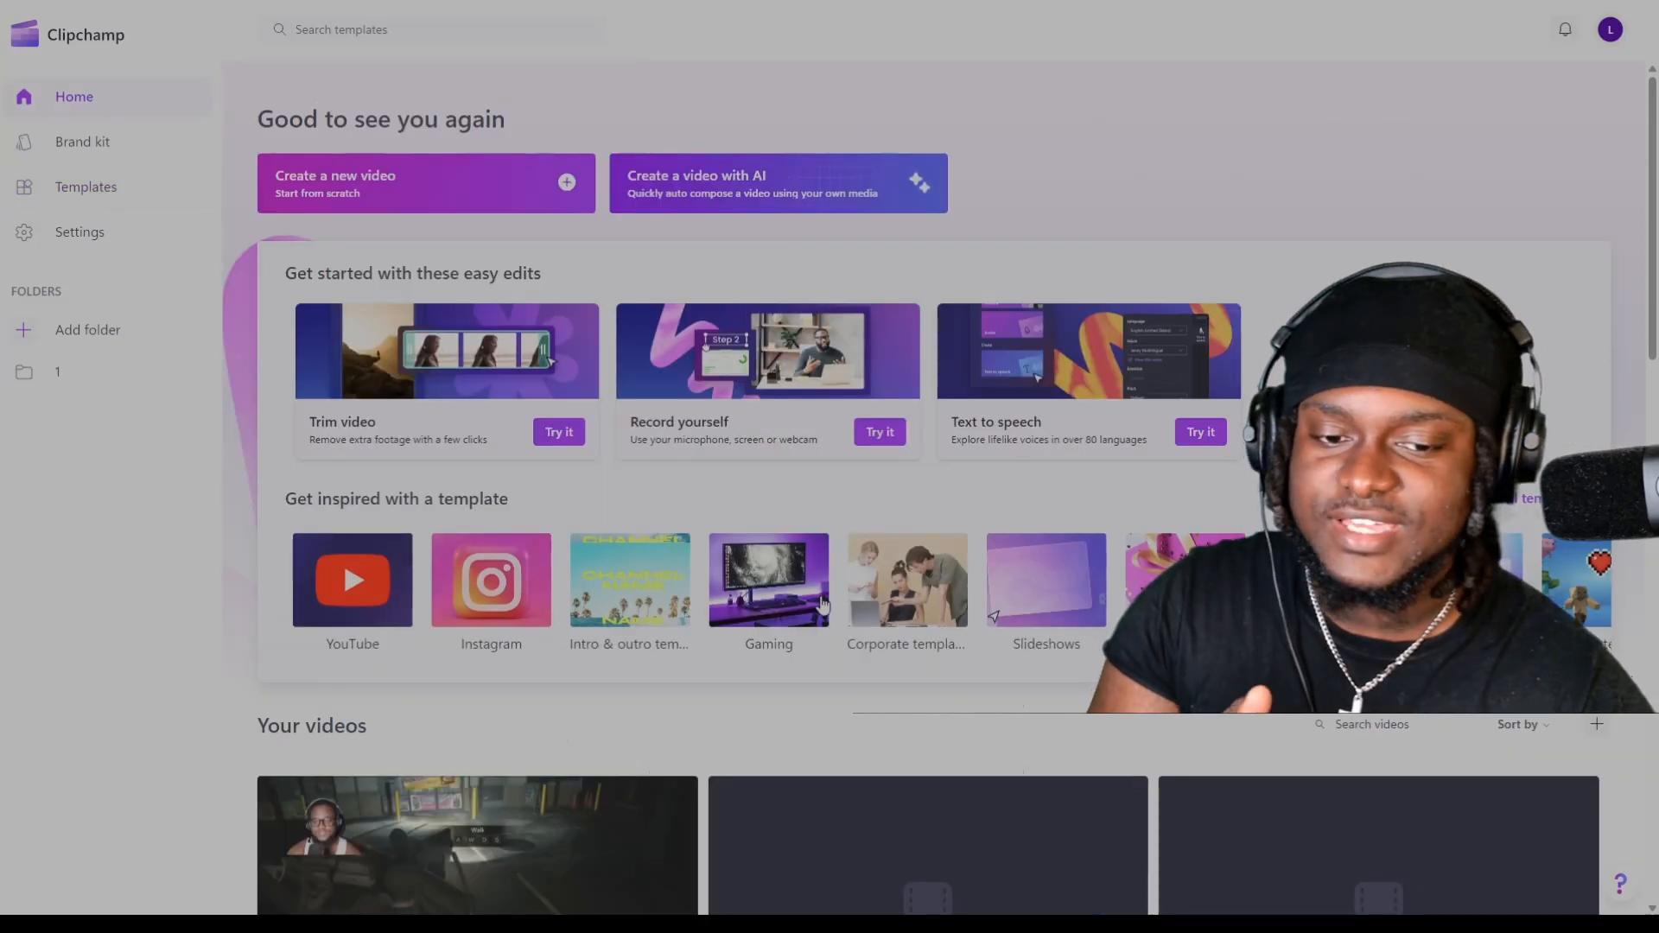
Start a project from the gaming template Simple TikTok split screen gameplay layout.
left_click(757, 619)
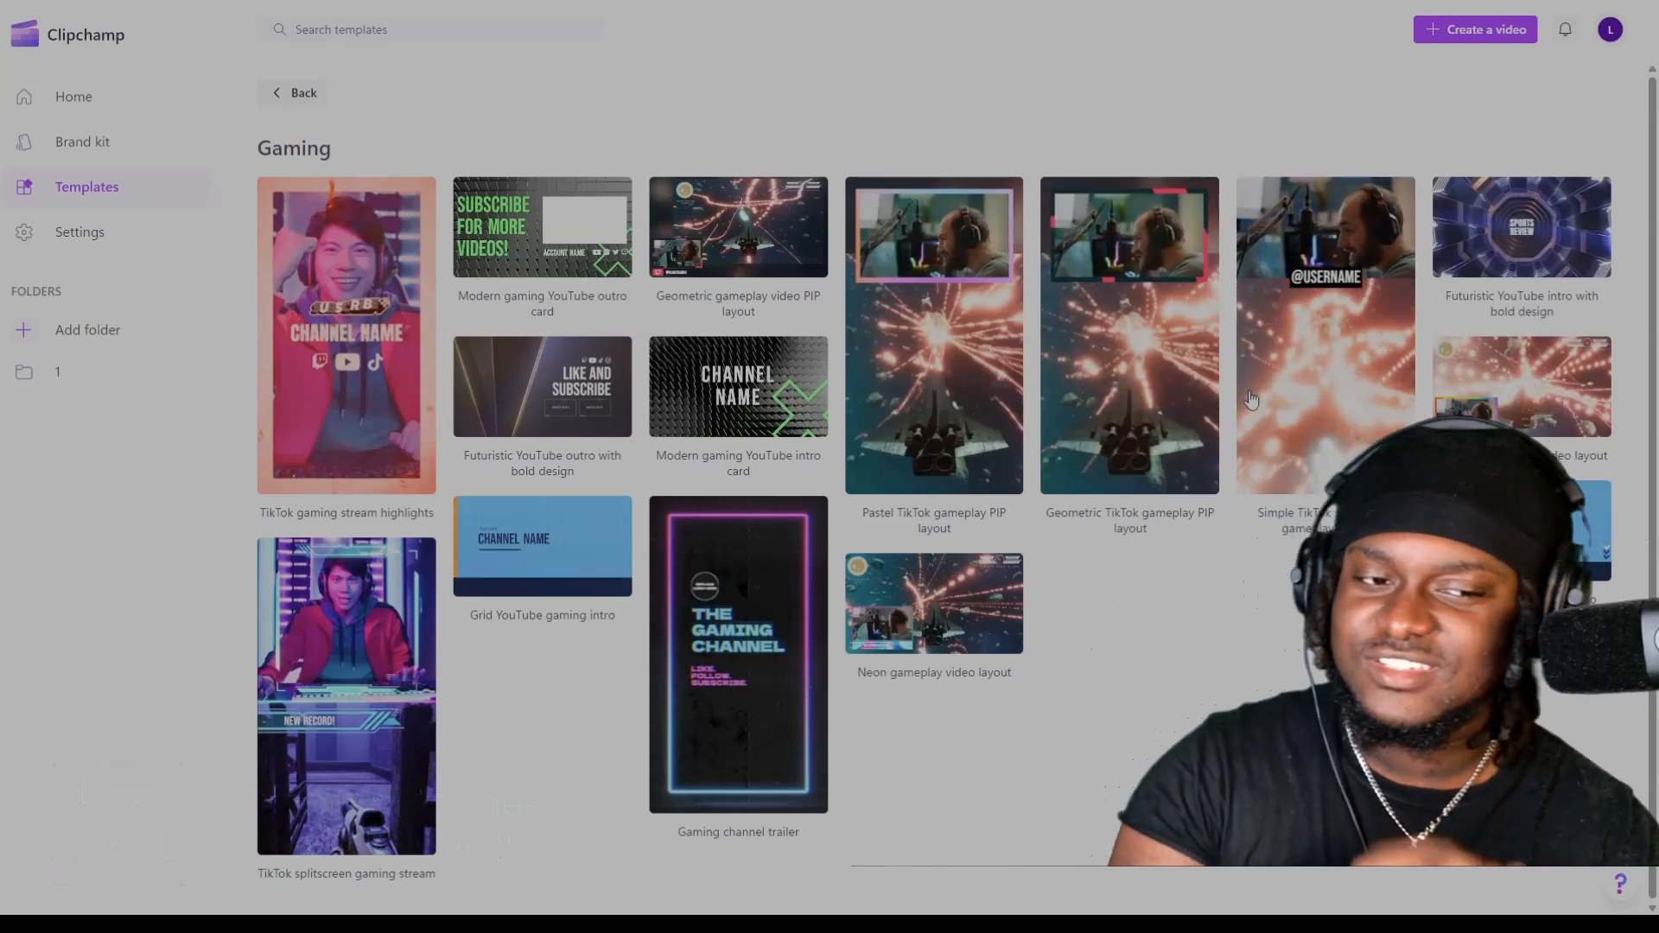
left_click(1275, 393)
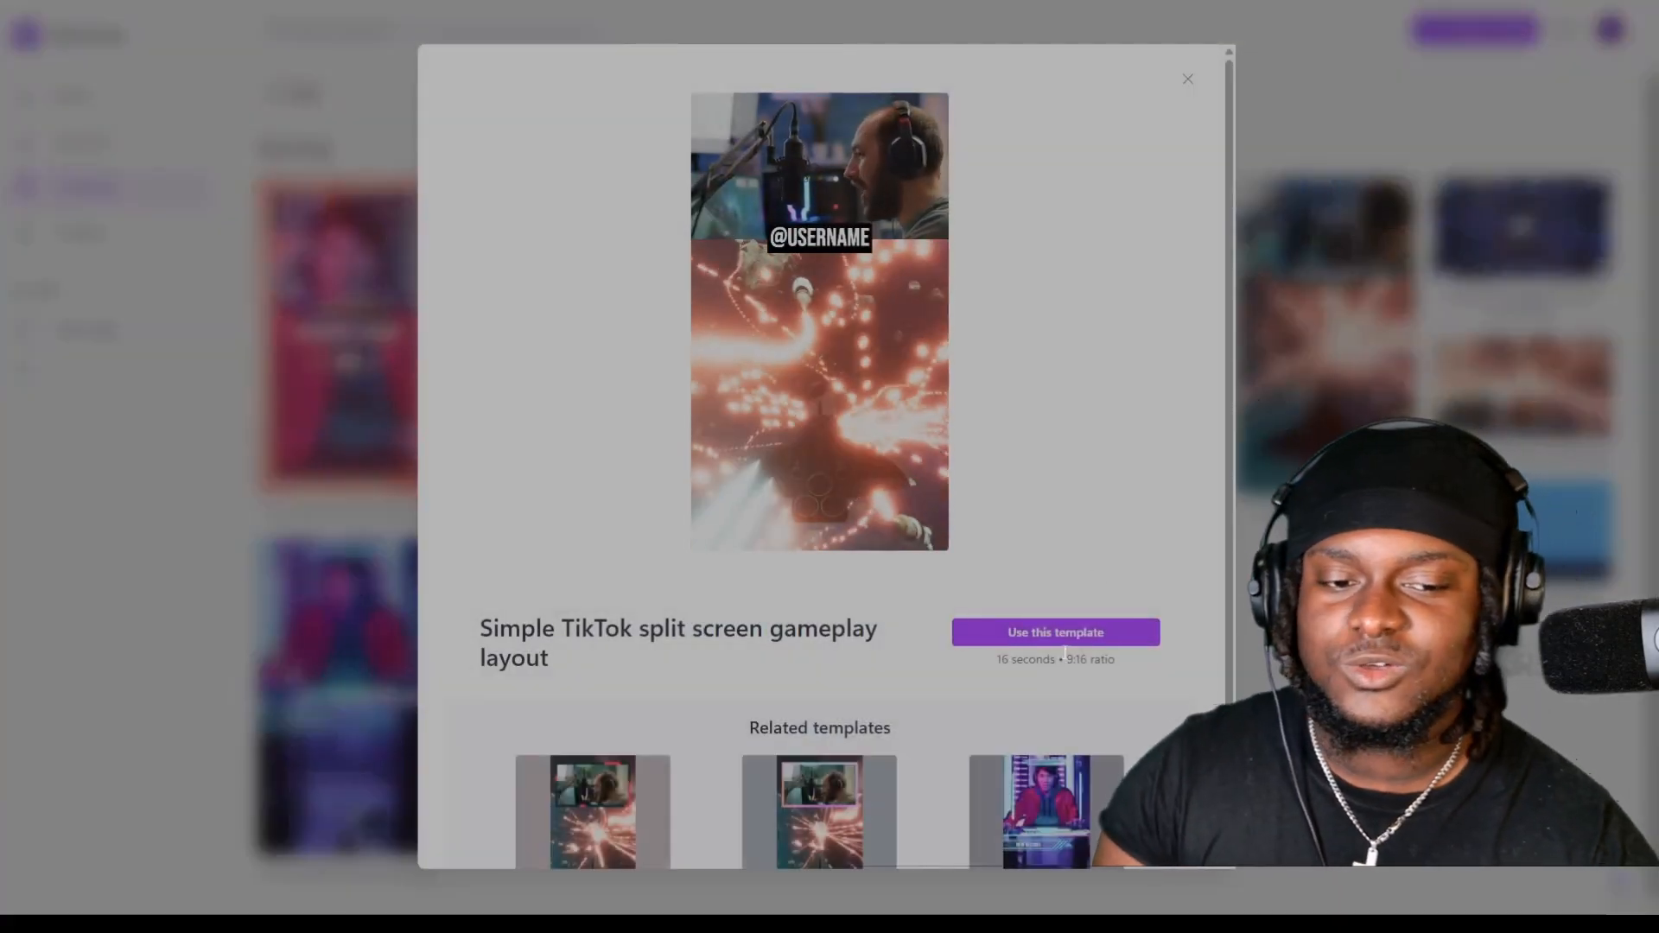
left_click(1073, 637)
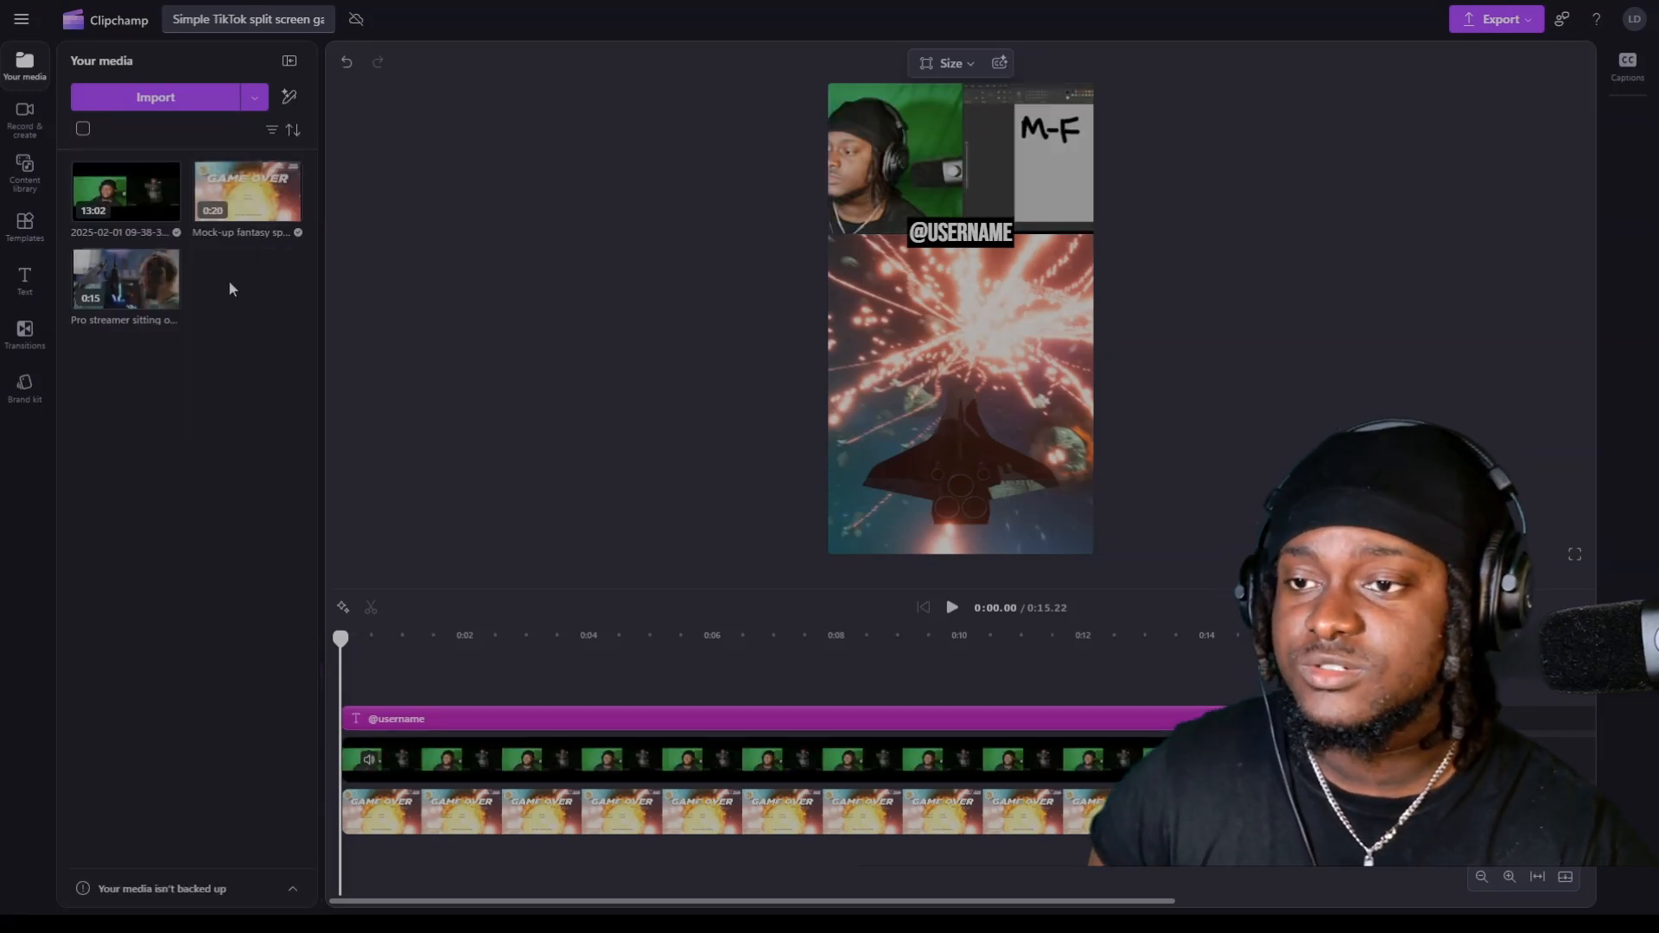
Replace the lower Mock-up fantasy placeholder with the 2025-02-01 recording and shift the picture within its crop to show the whiteboard area.
left_click_drag(125, 195, 536, 826)
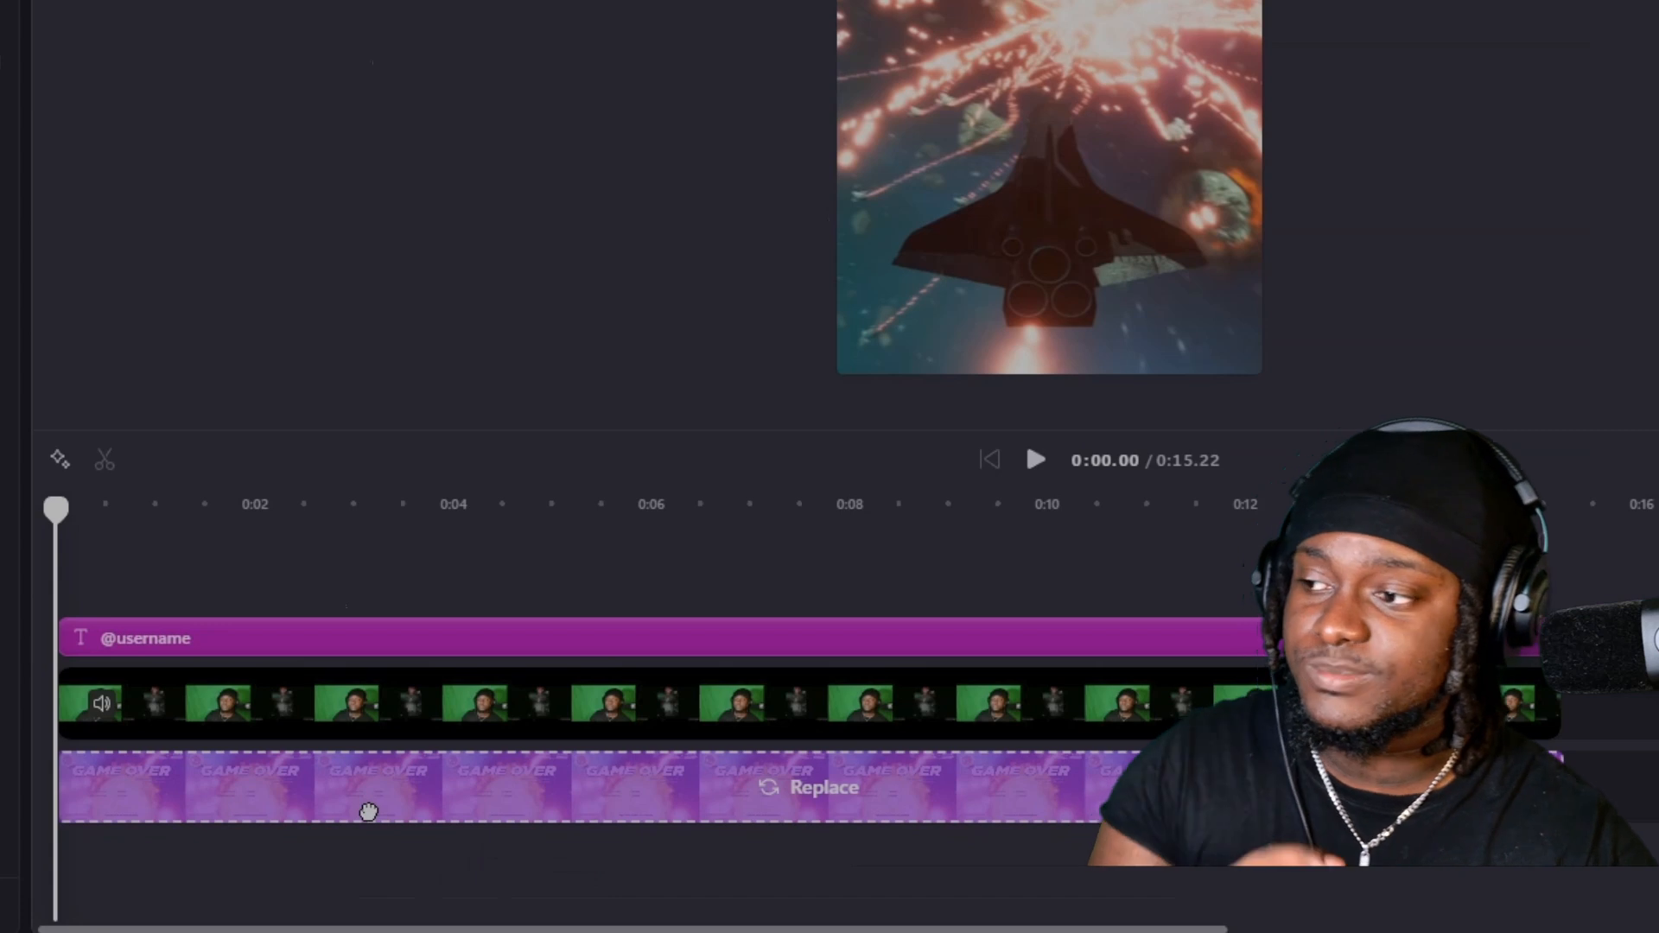
left_click_drag(368, 810, 369, 811)
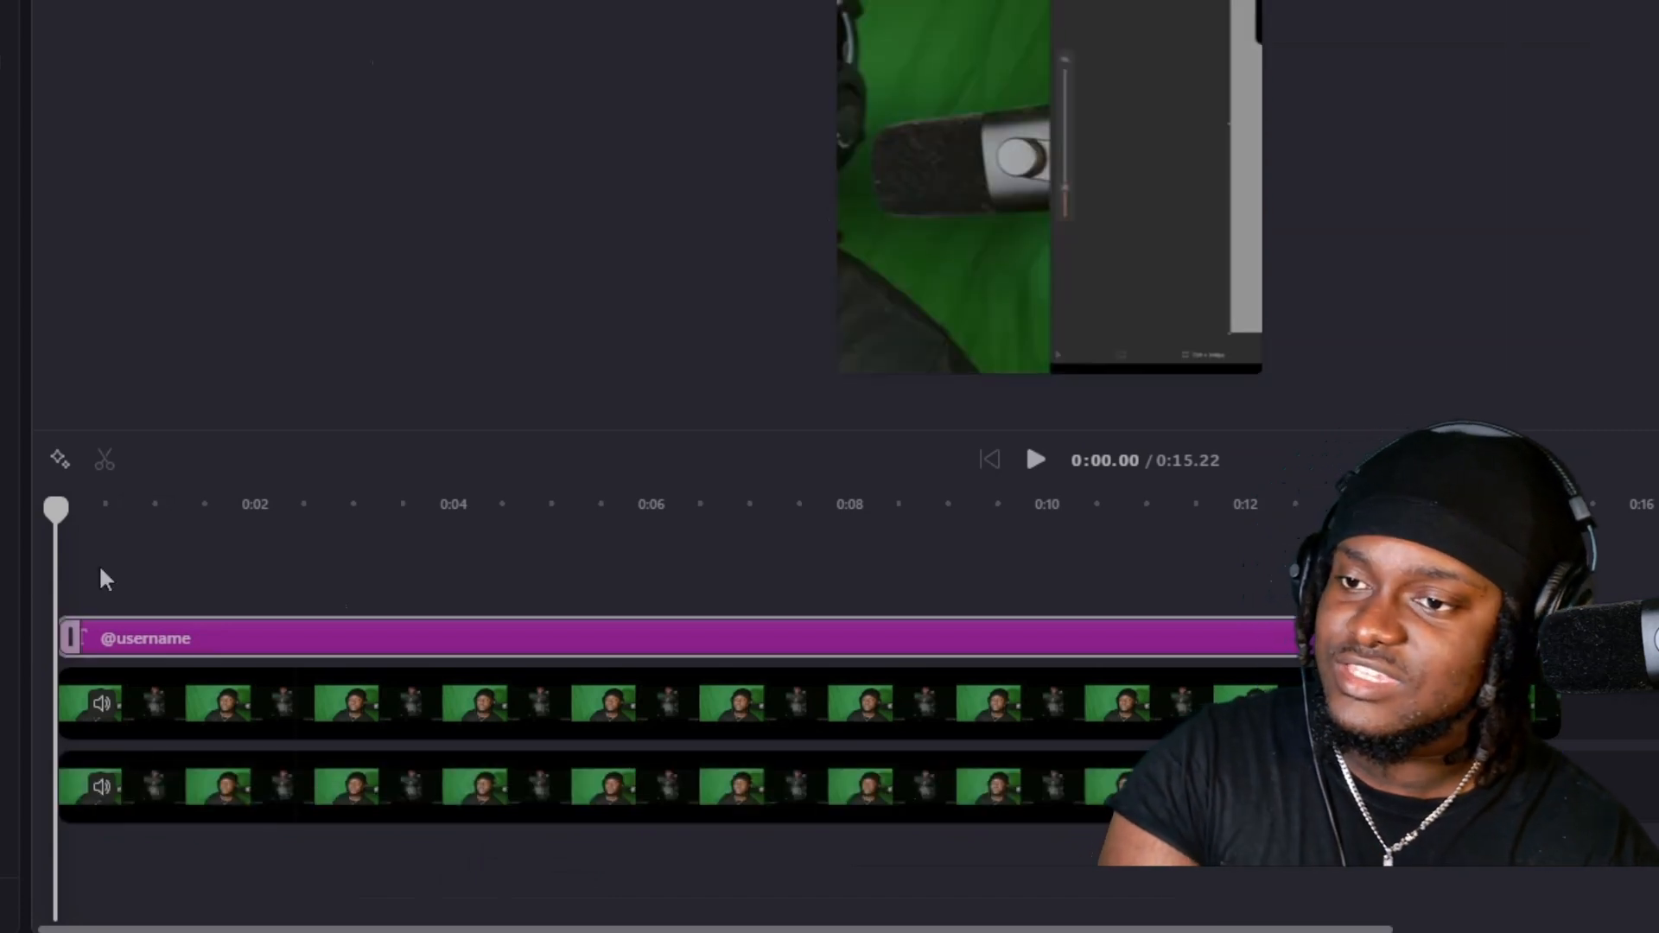
left_click(393, 782)
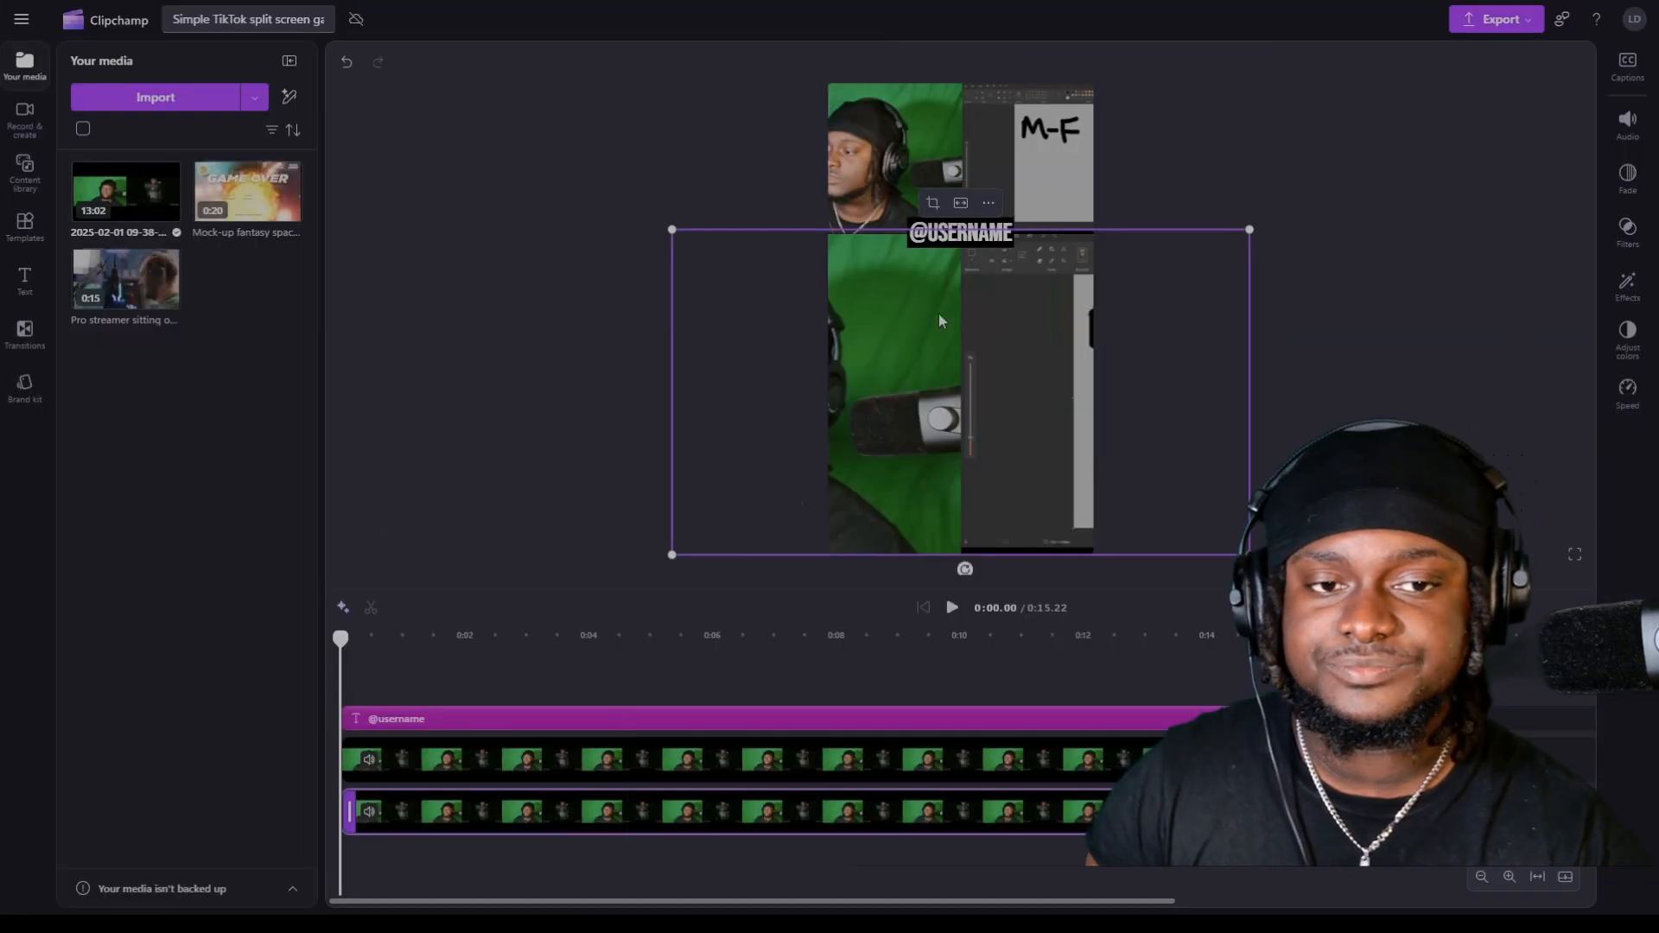
left_click(932, 203)
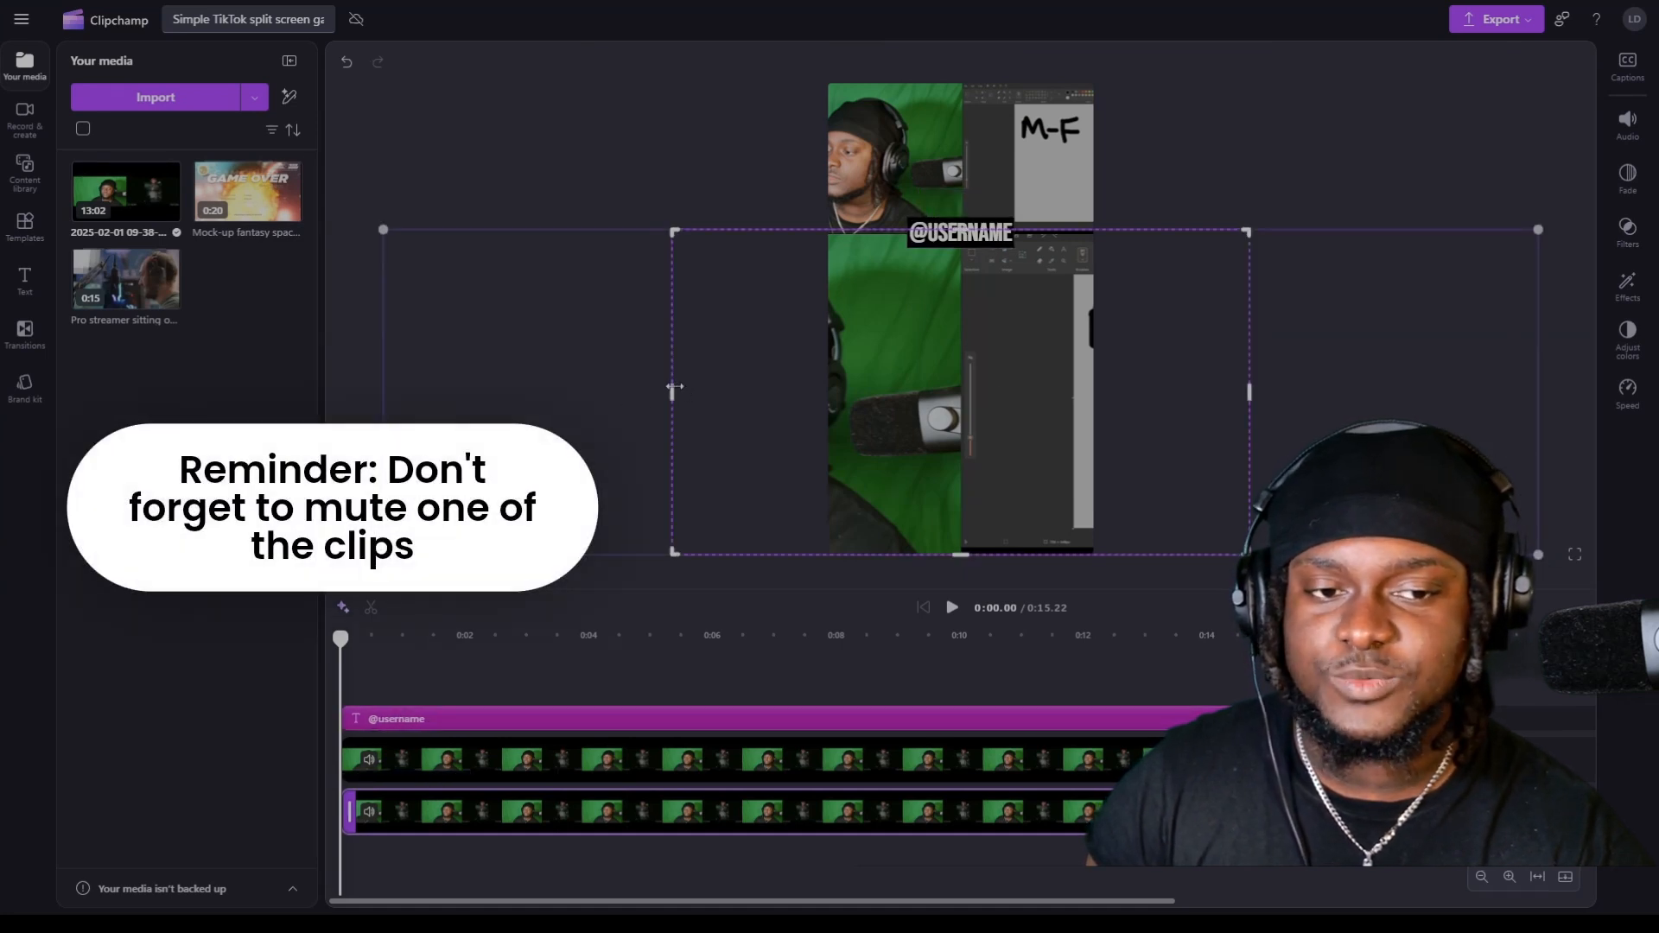
left_click_drag(970, 463, 675, 468)
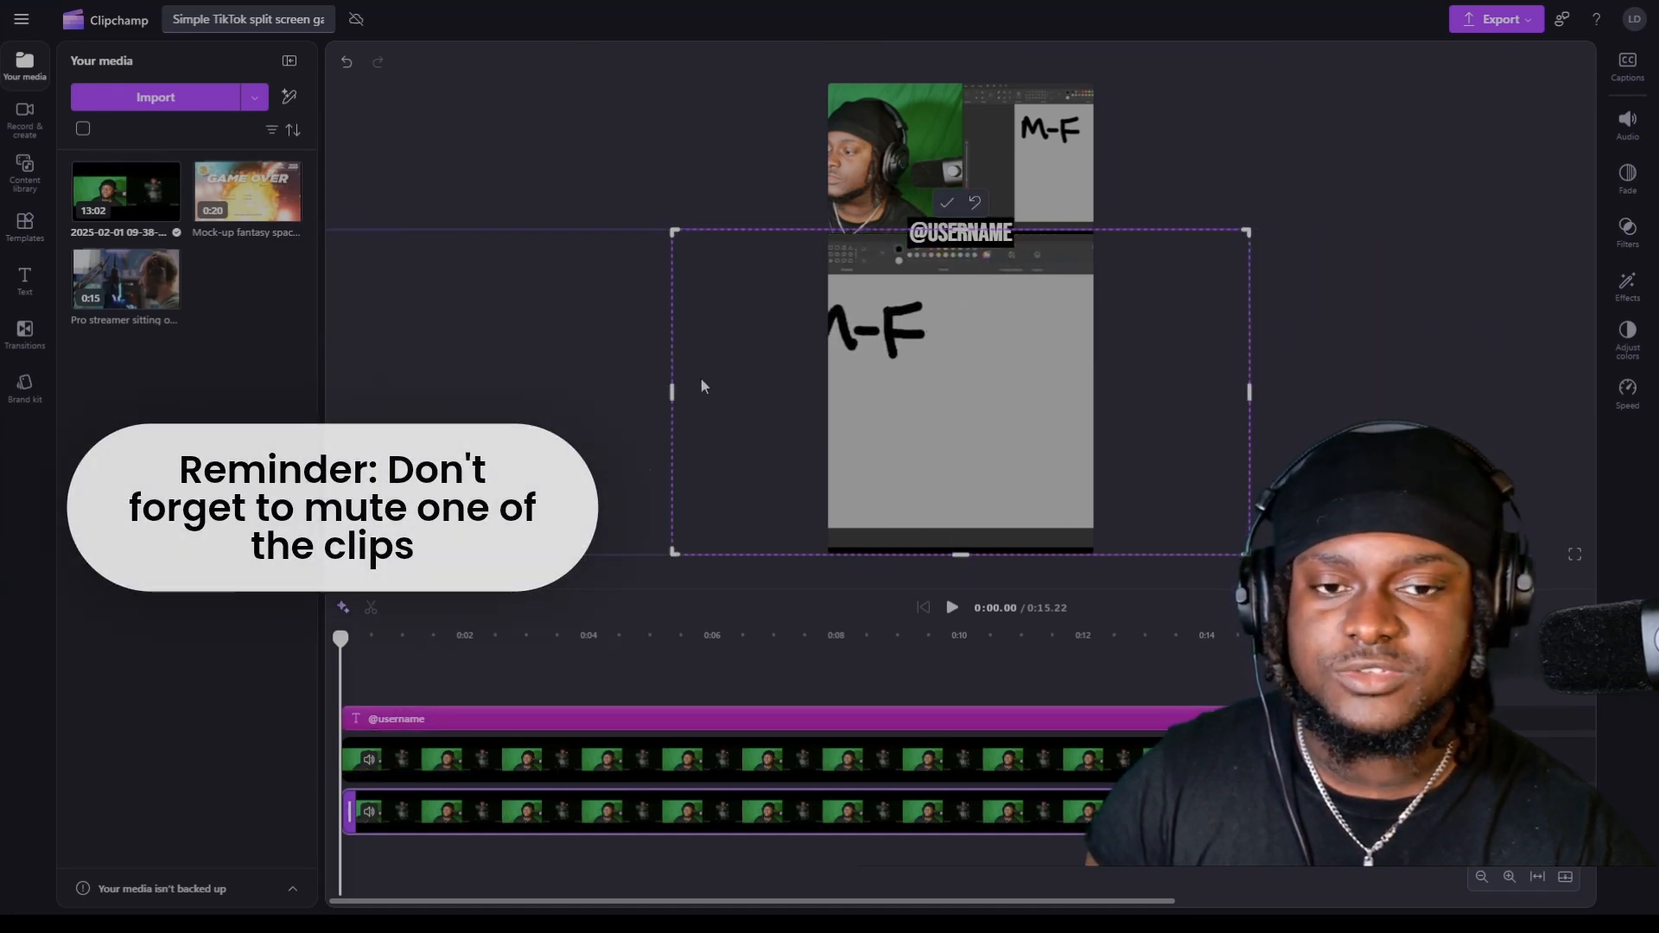
Shift the picture within the top clip's crop so the webcam side fills the upper section, and apply the crop.
left_click(917, 162)
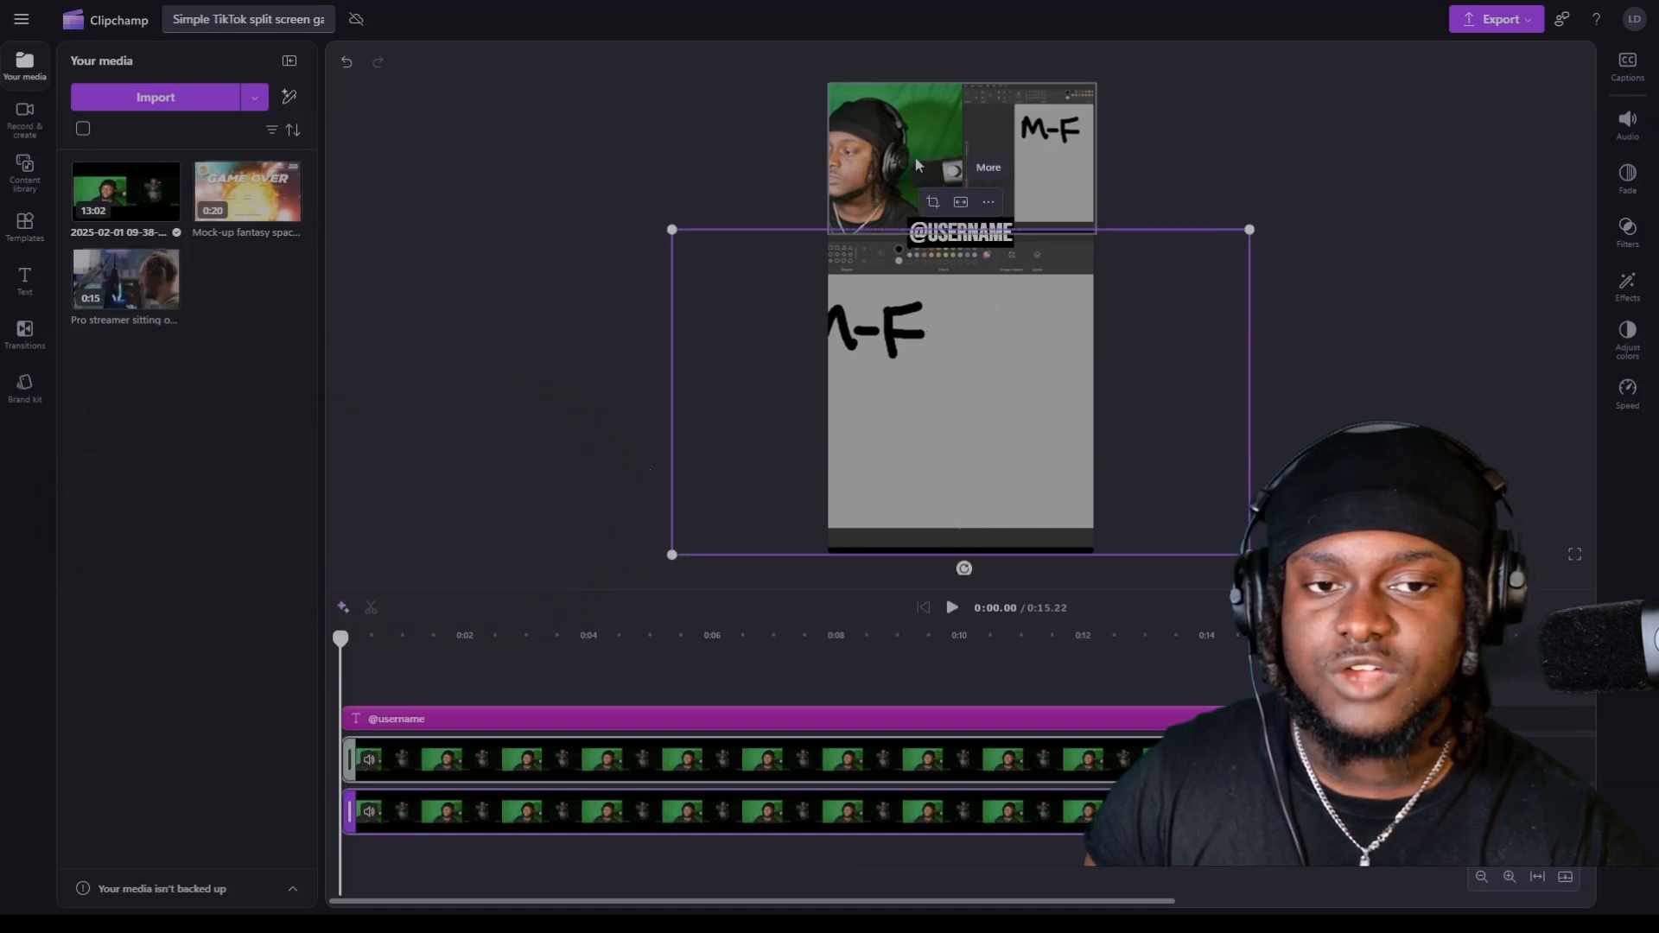
left_click(934, 63)
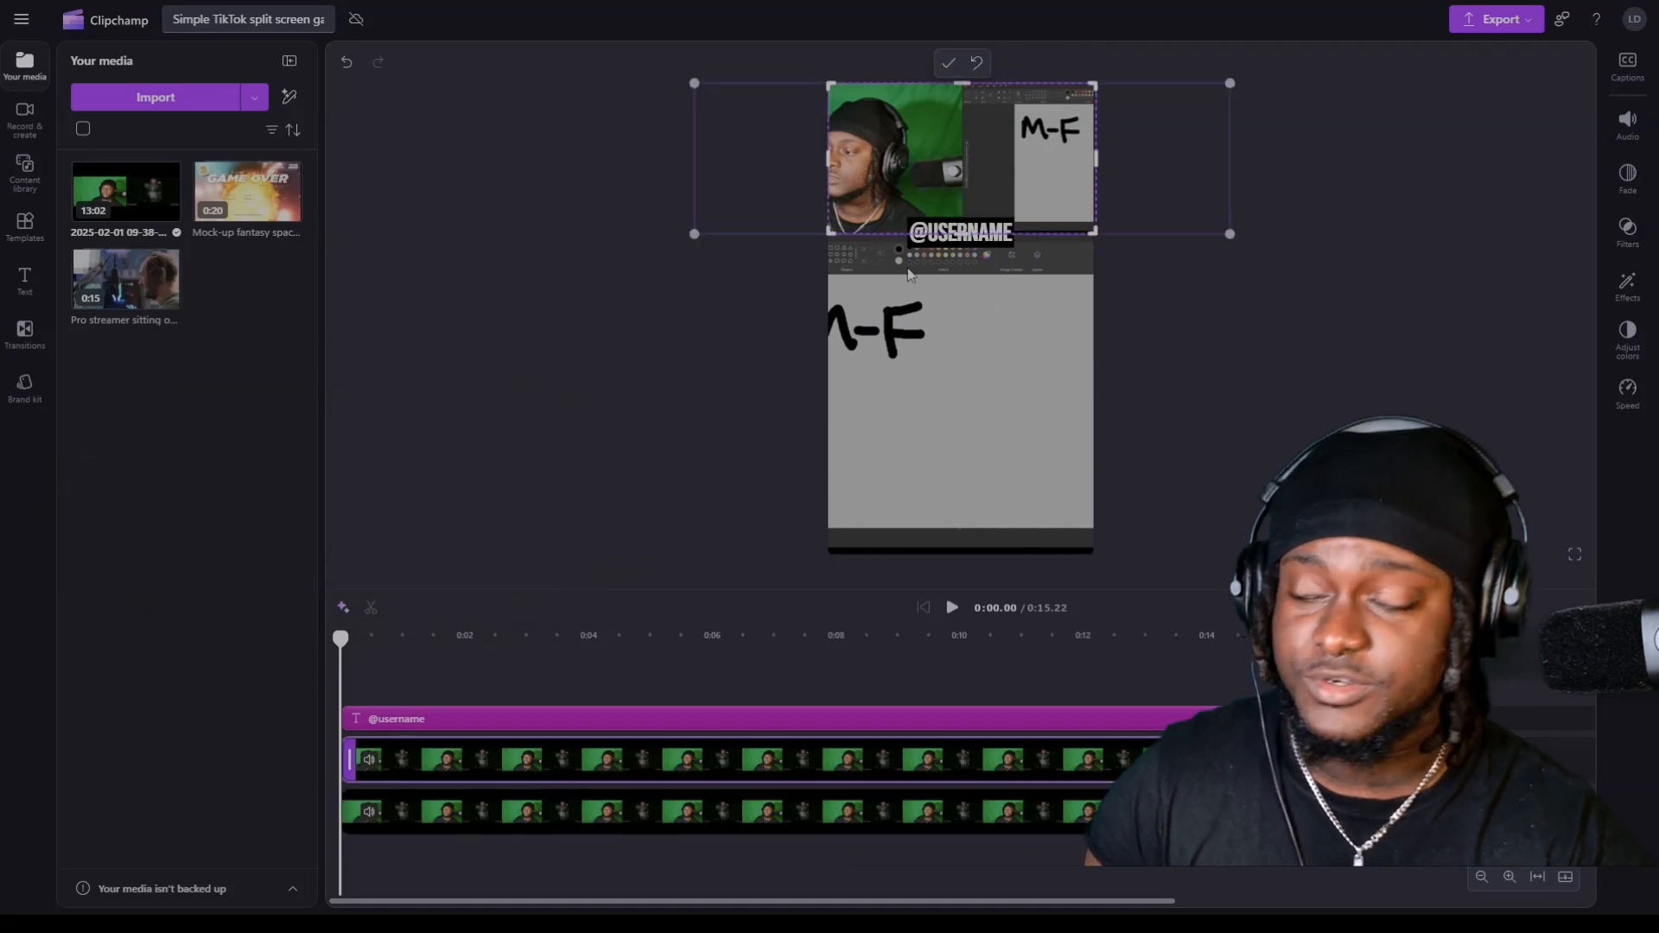
left_click_drag(909, 164, 1070, 174)
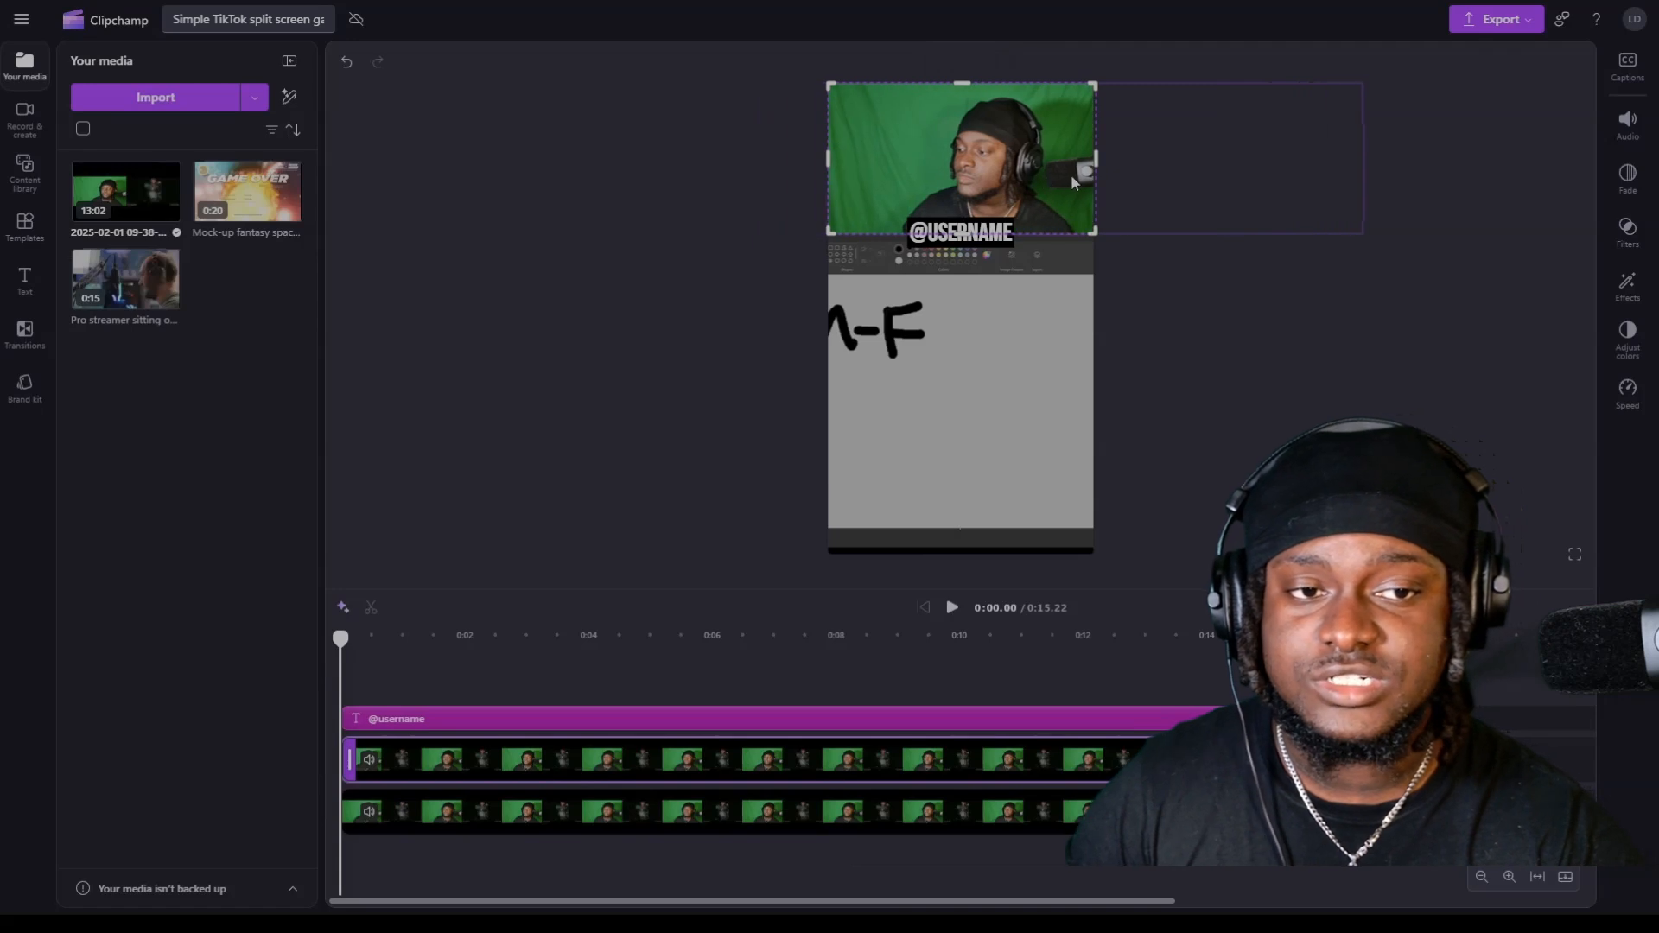
left_click(948, 66)
left_click(562, 345)
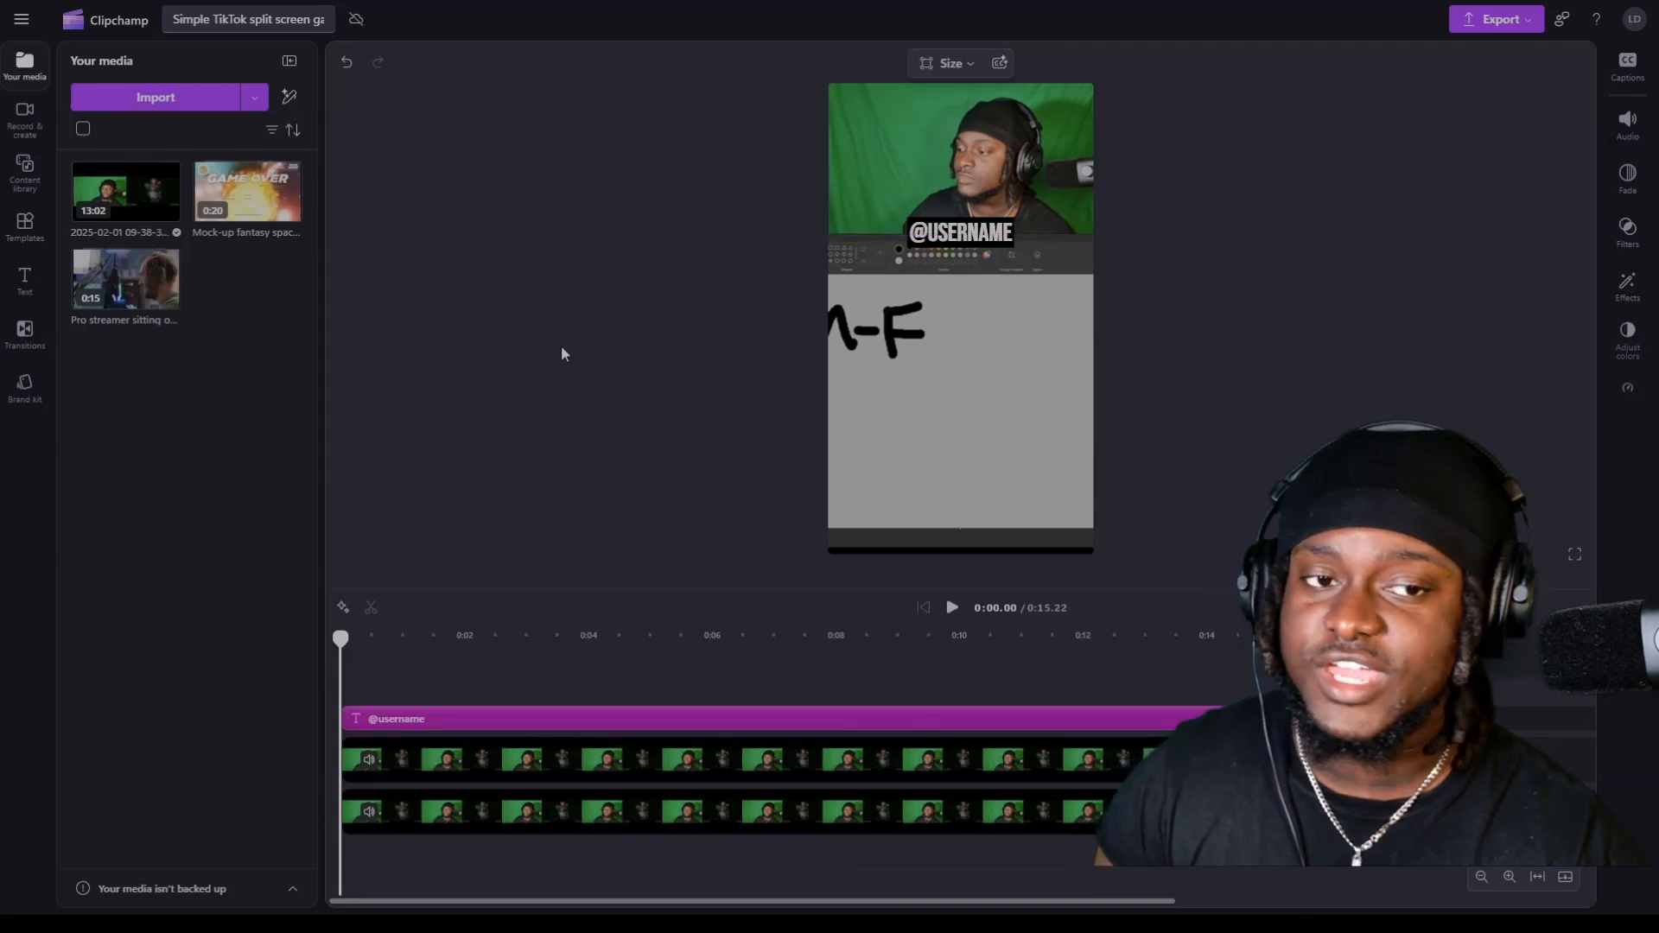
Apply the Green screen effect to the top webcam clip and play back the split-screen layout.
left_click(893, 150)
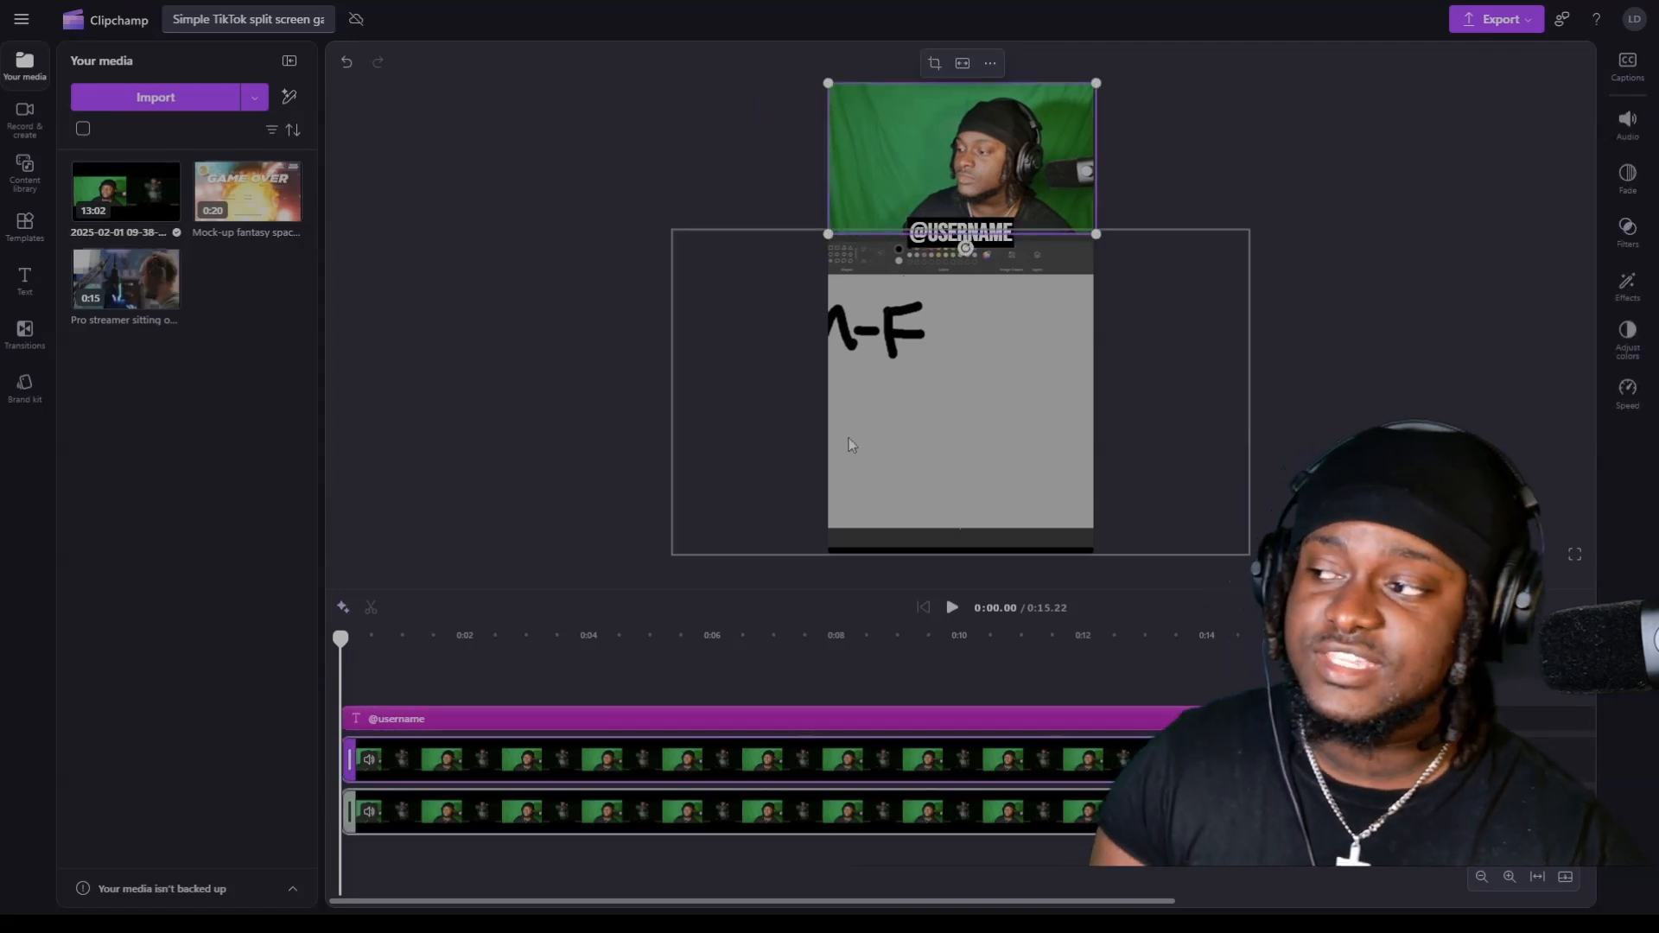
left_click(1630, 232)
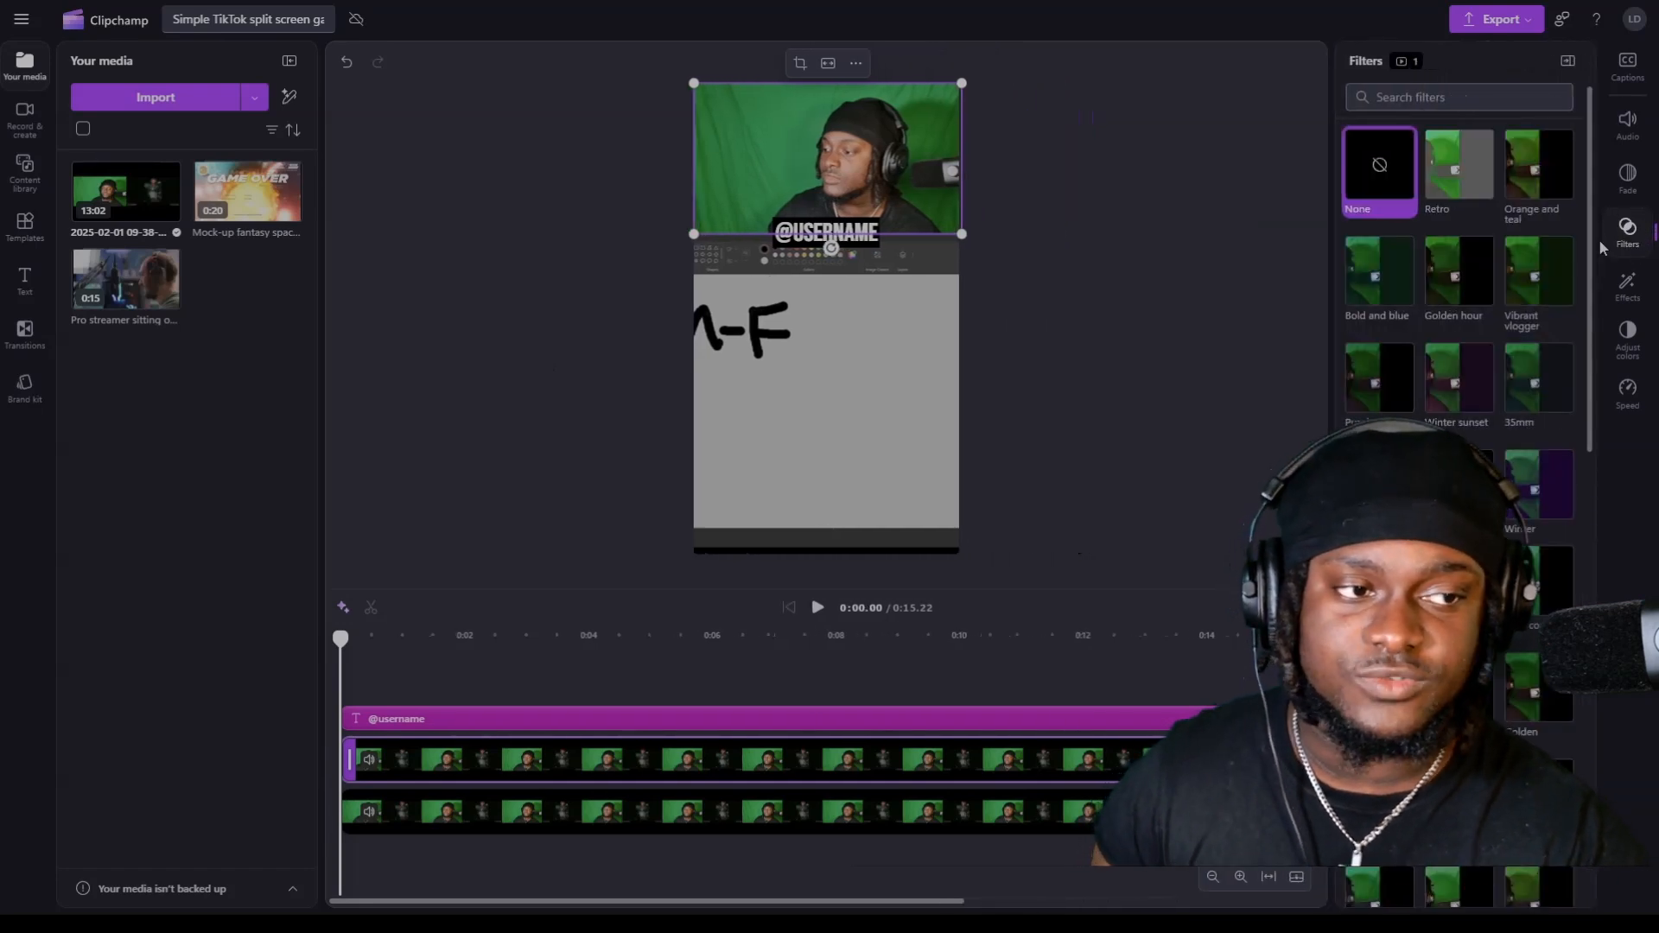
left_click(1618, 285)
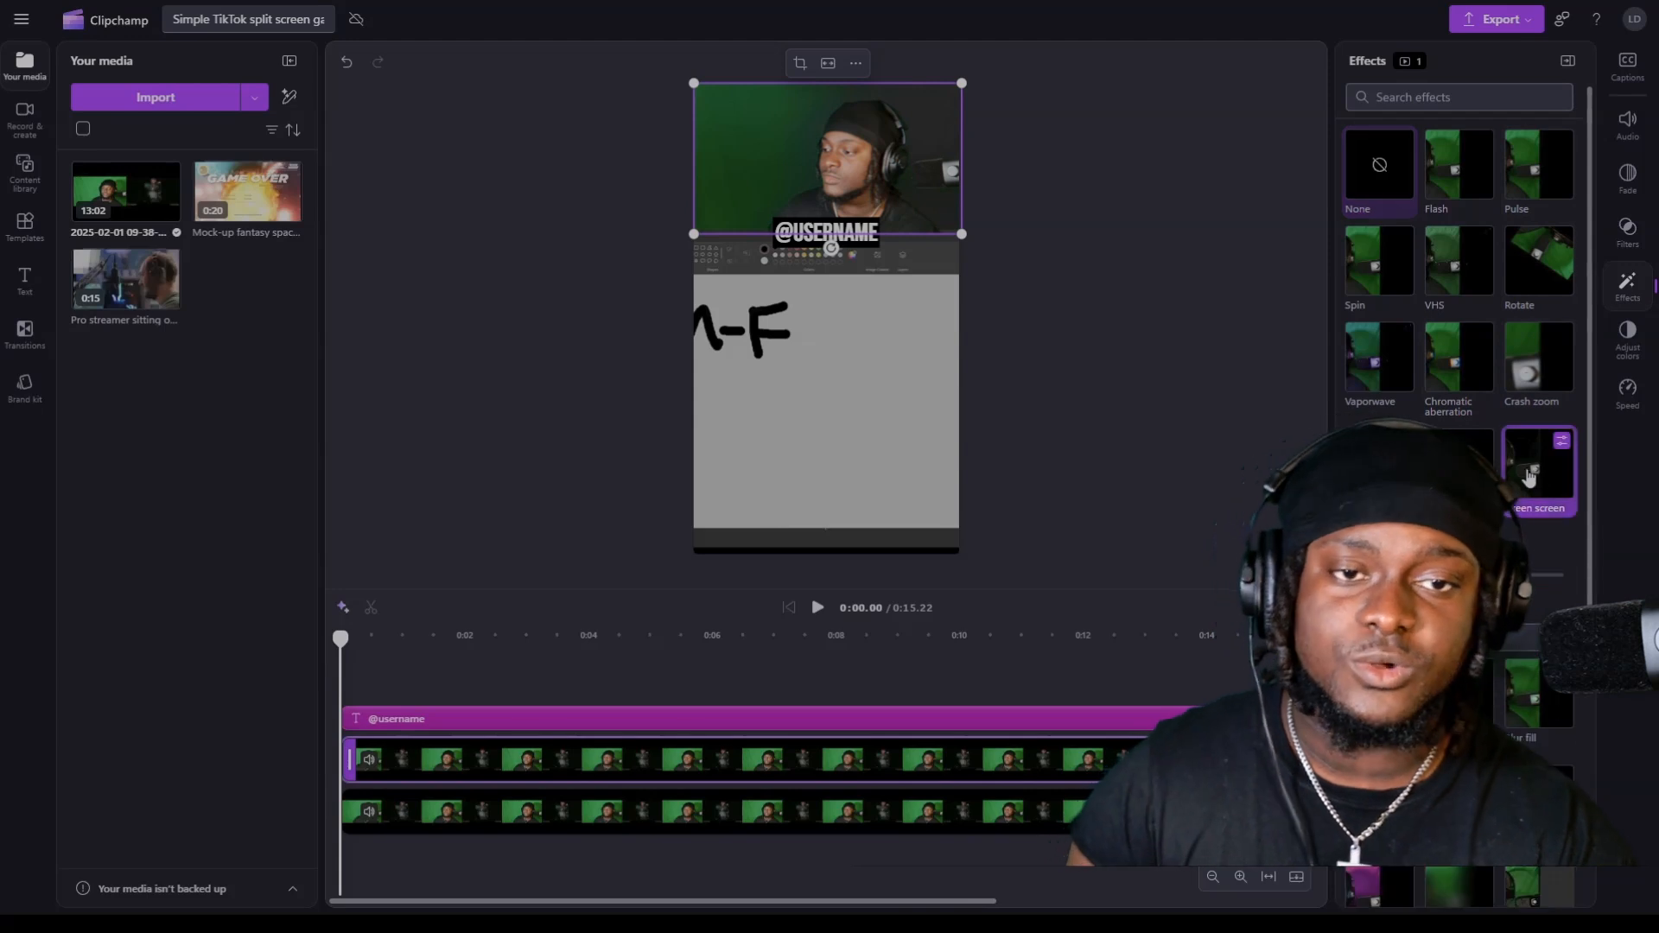
left_click(993, 604)
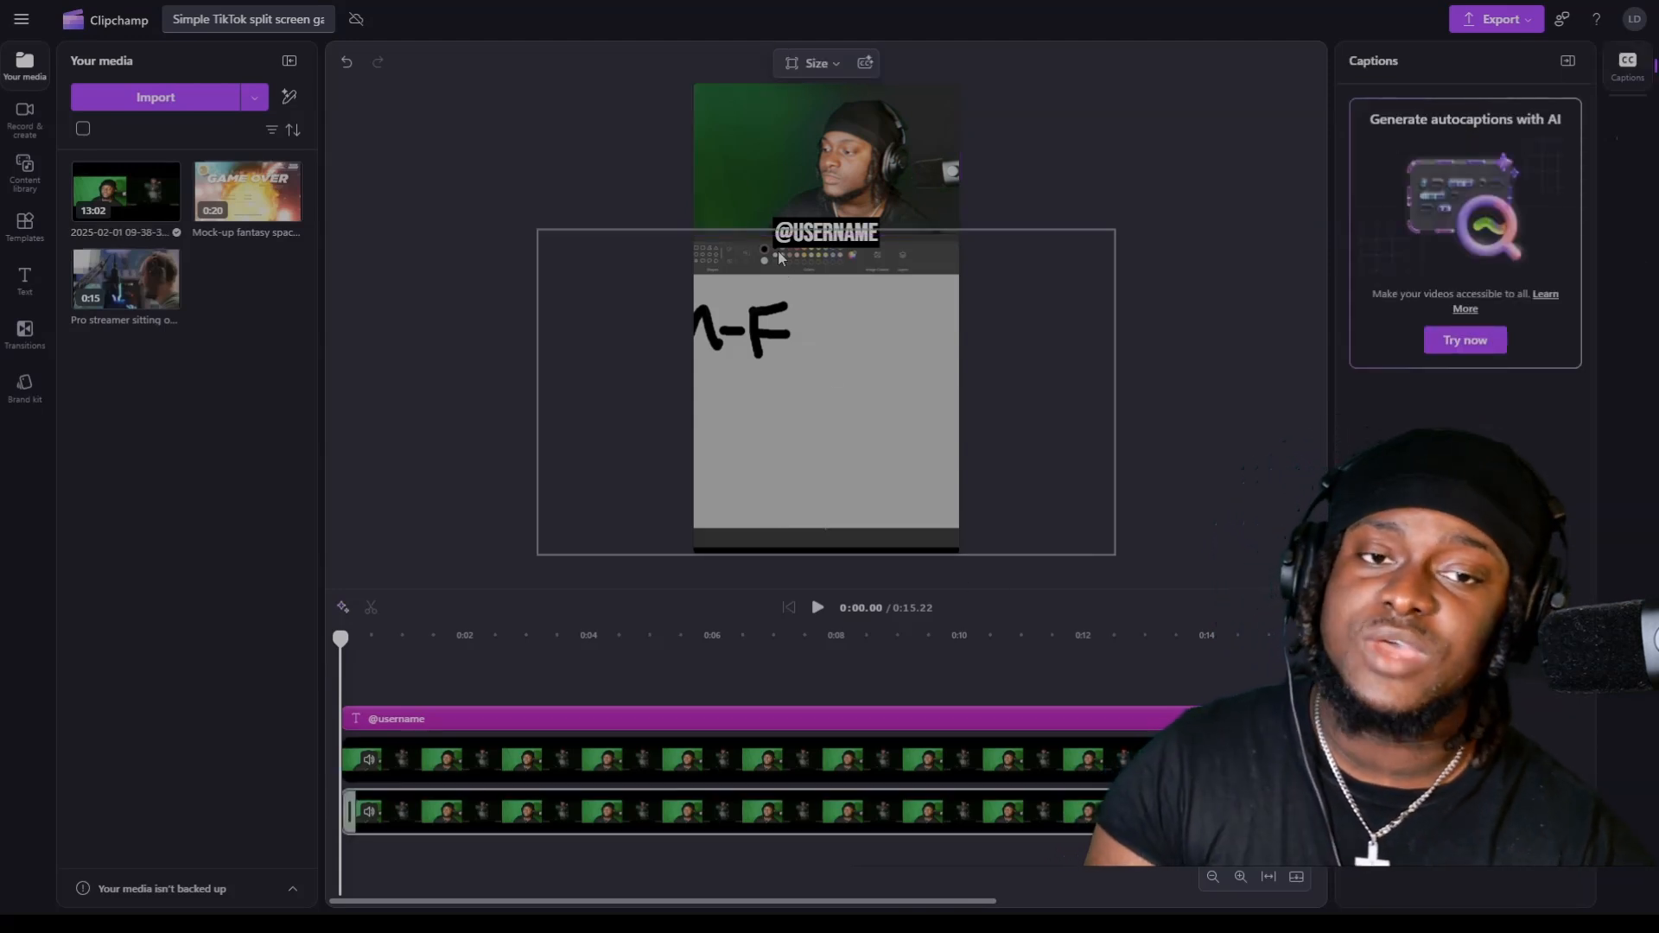
left_click(812, 618)
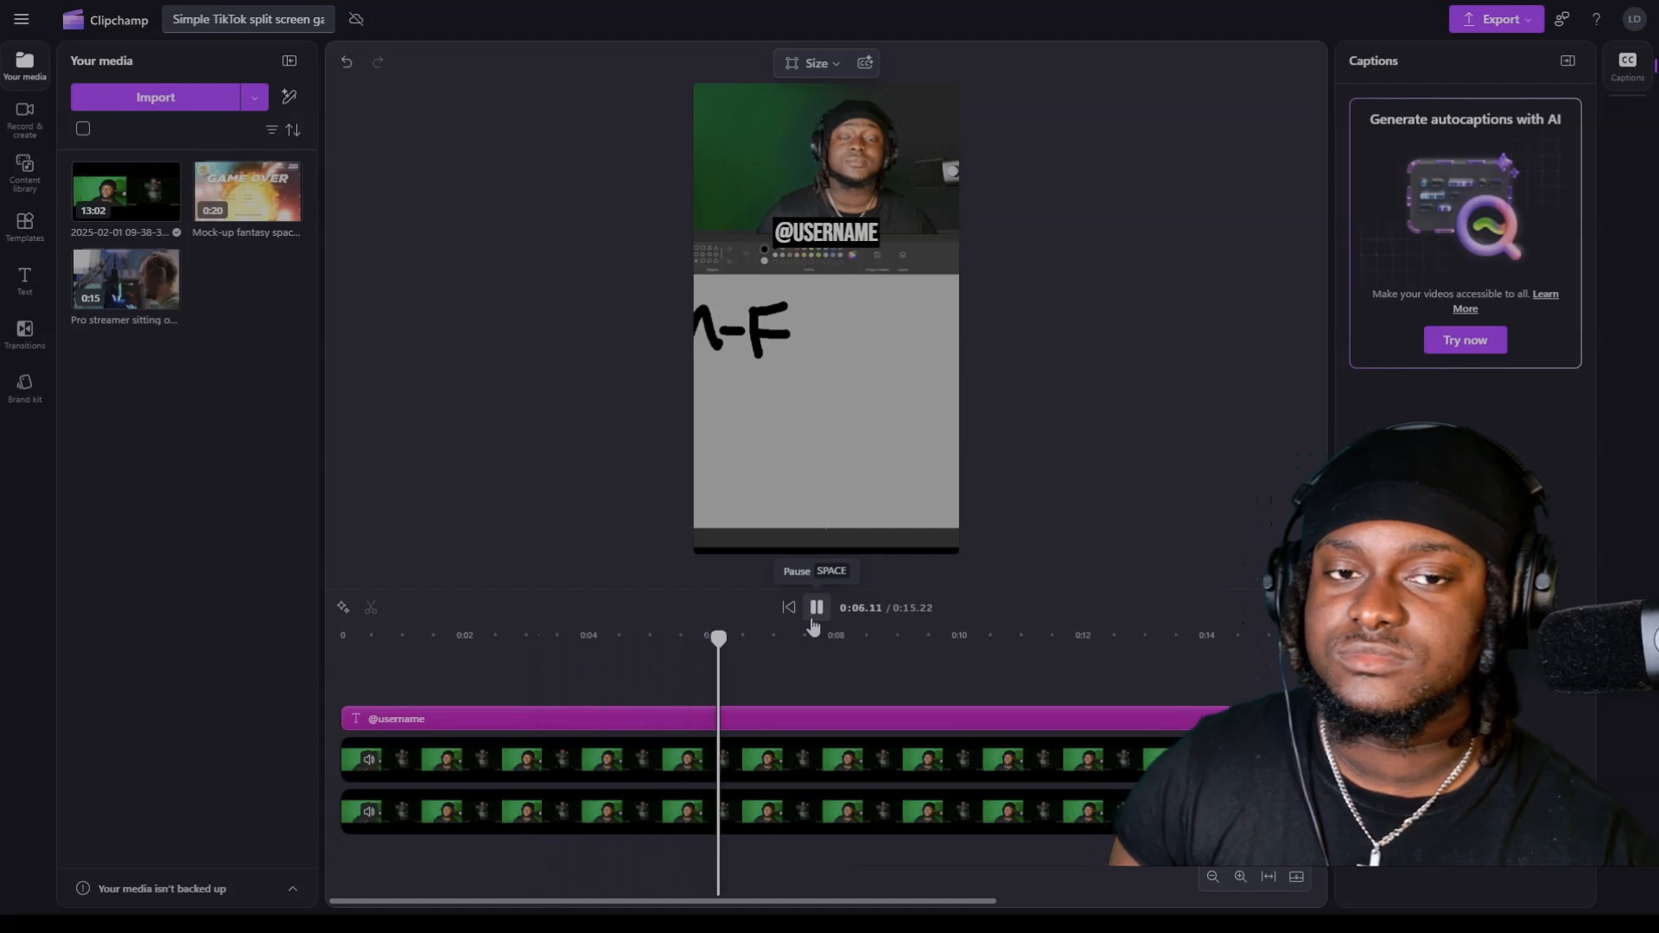
Pause playback, then shrink the lower whiteboard clip in two passes and reposition it horizontally centred beneath the webcam section.
left_click(817, 607)
left_click(816, 773)
left_click(813, 797)
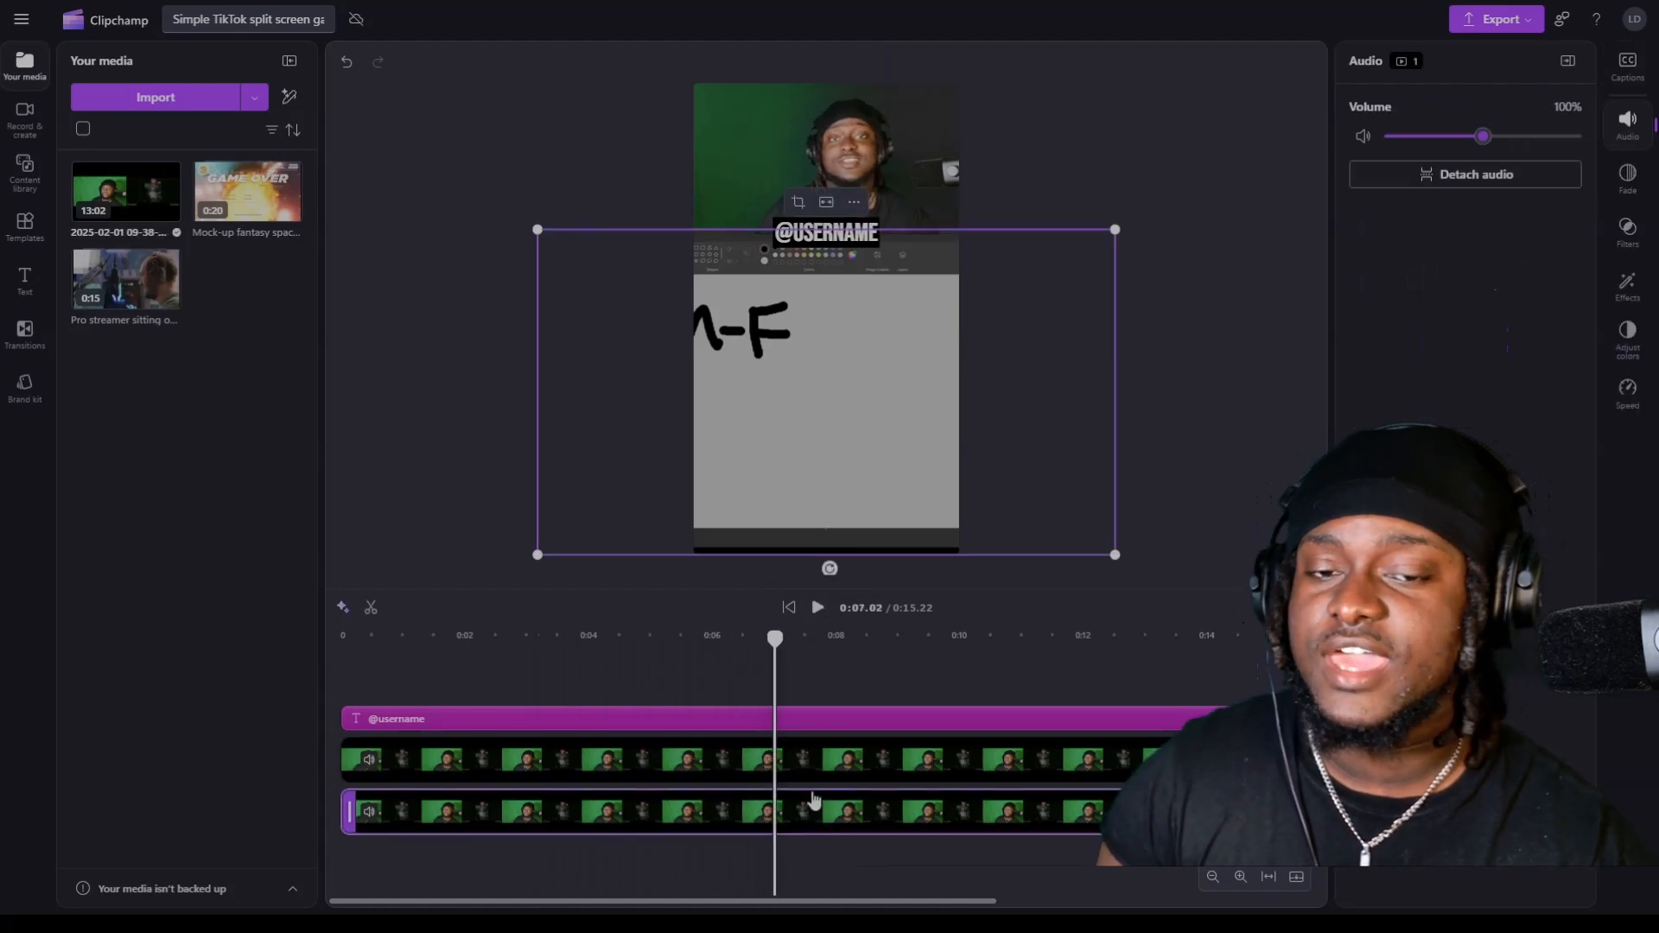
left_click_drag(1115, 554, 1074, 548)
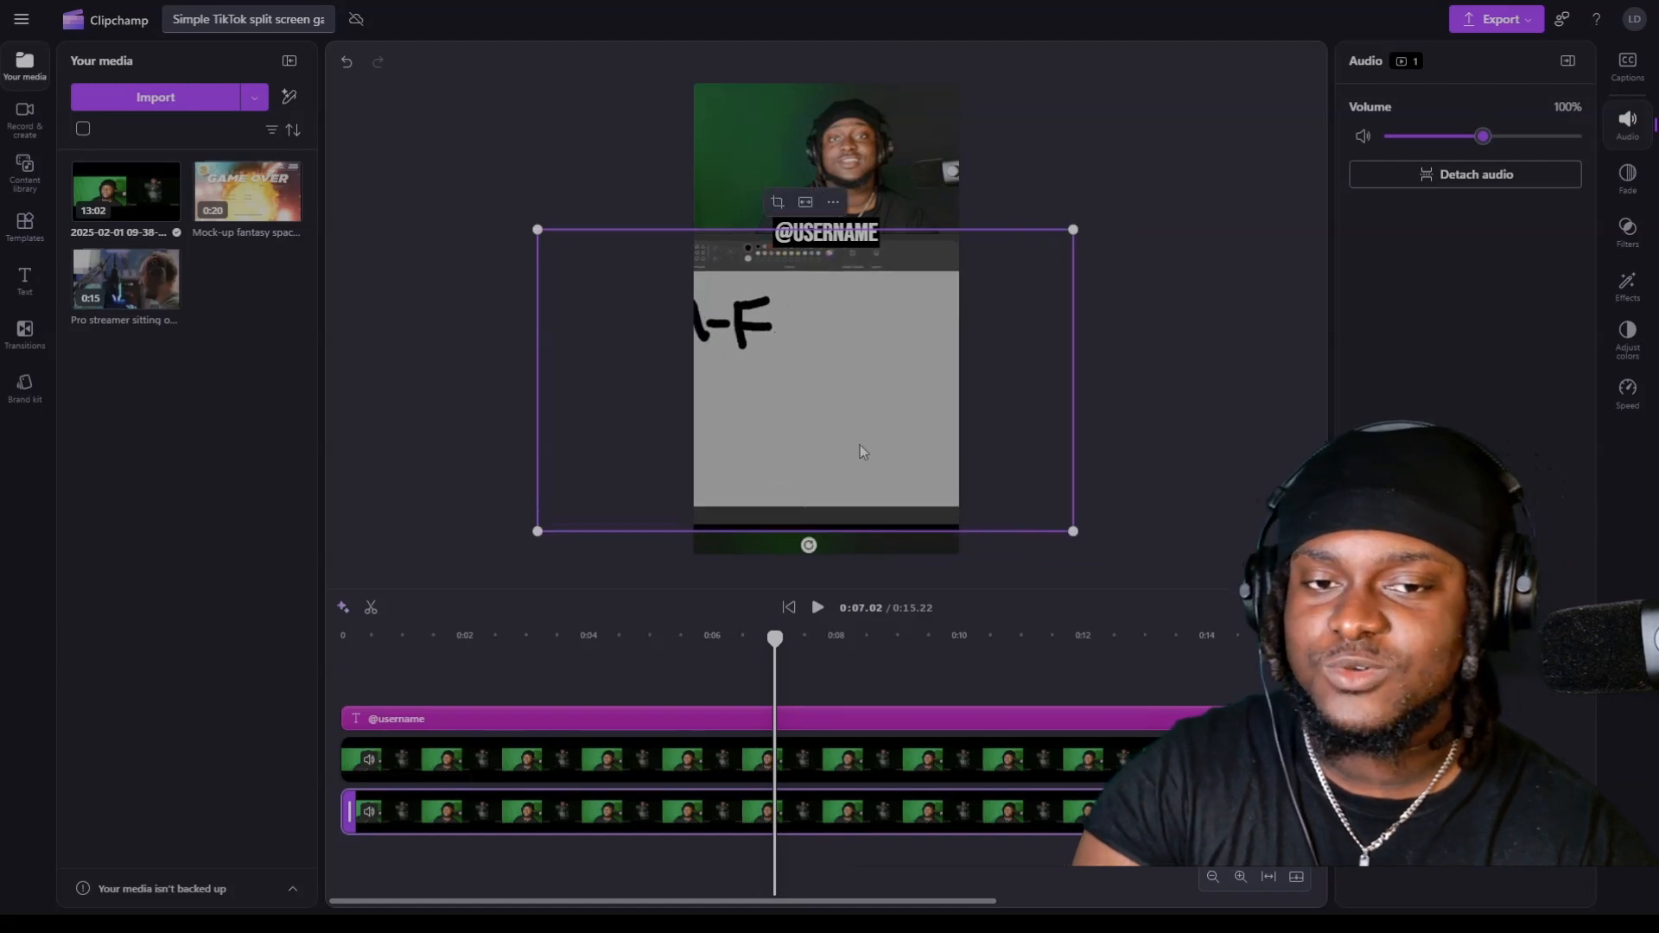
left_click_drag(855, 451, 853, 416)
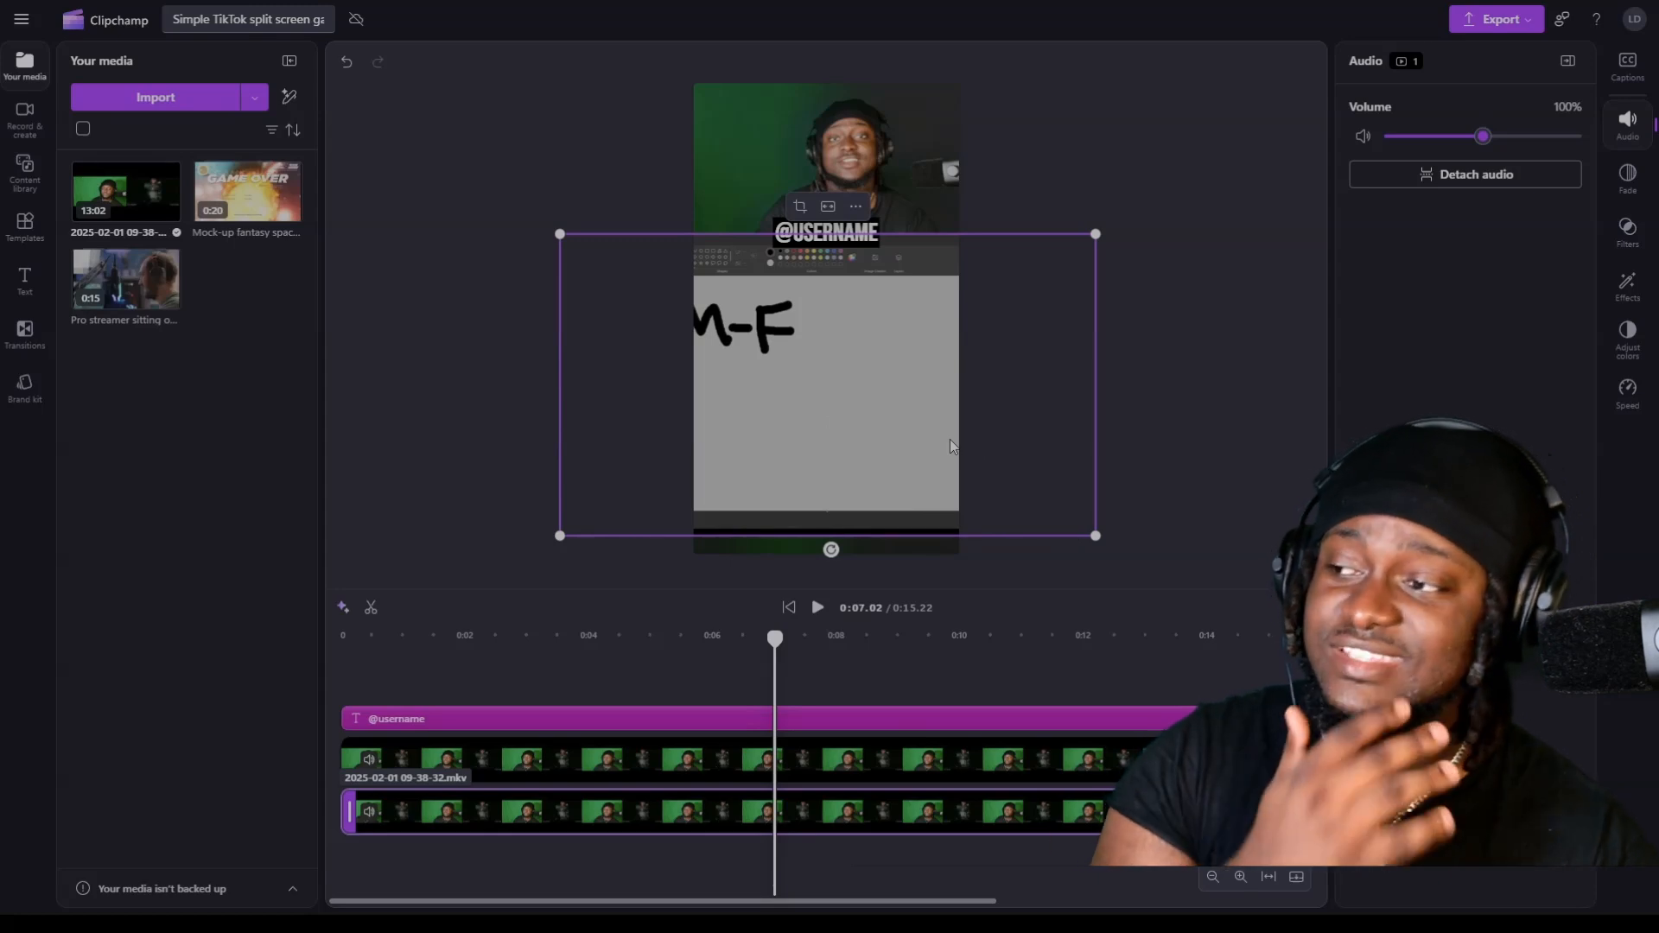
left_click_drag(1096, 536, 1063, 485)
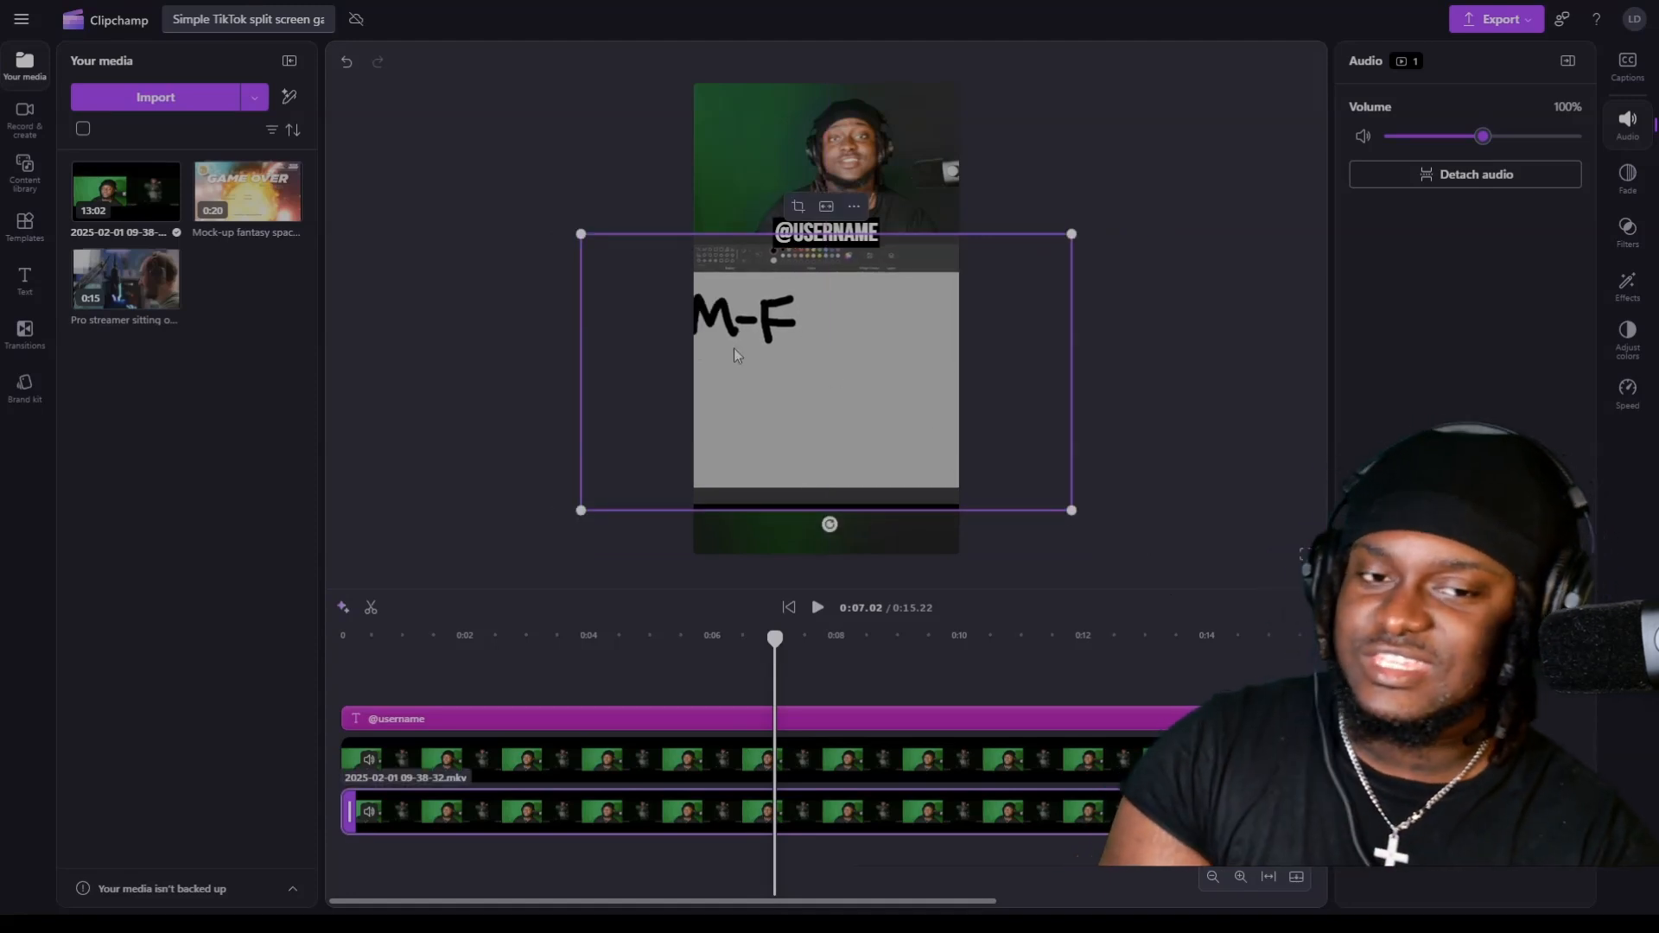
left_click(955, 544)
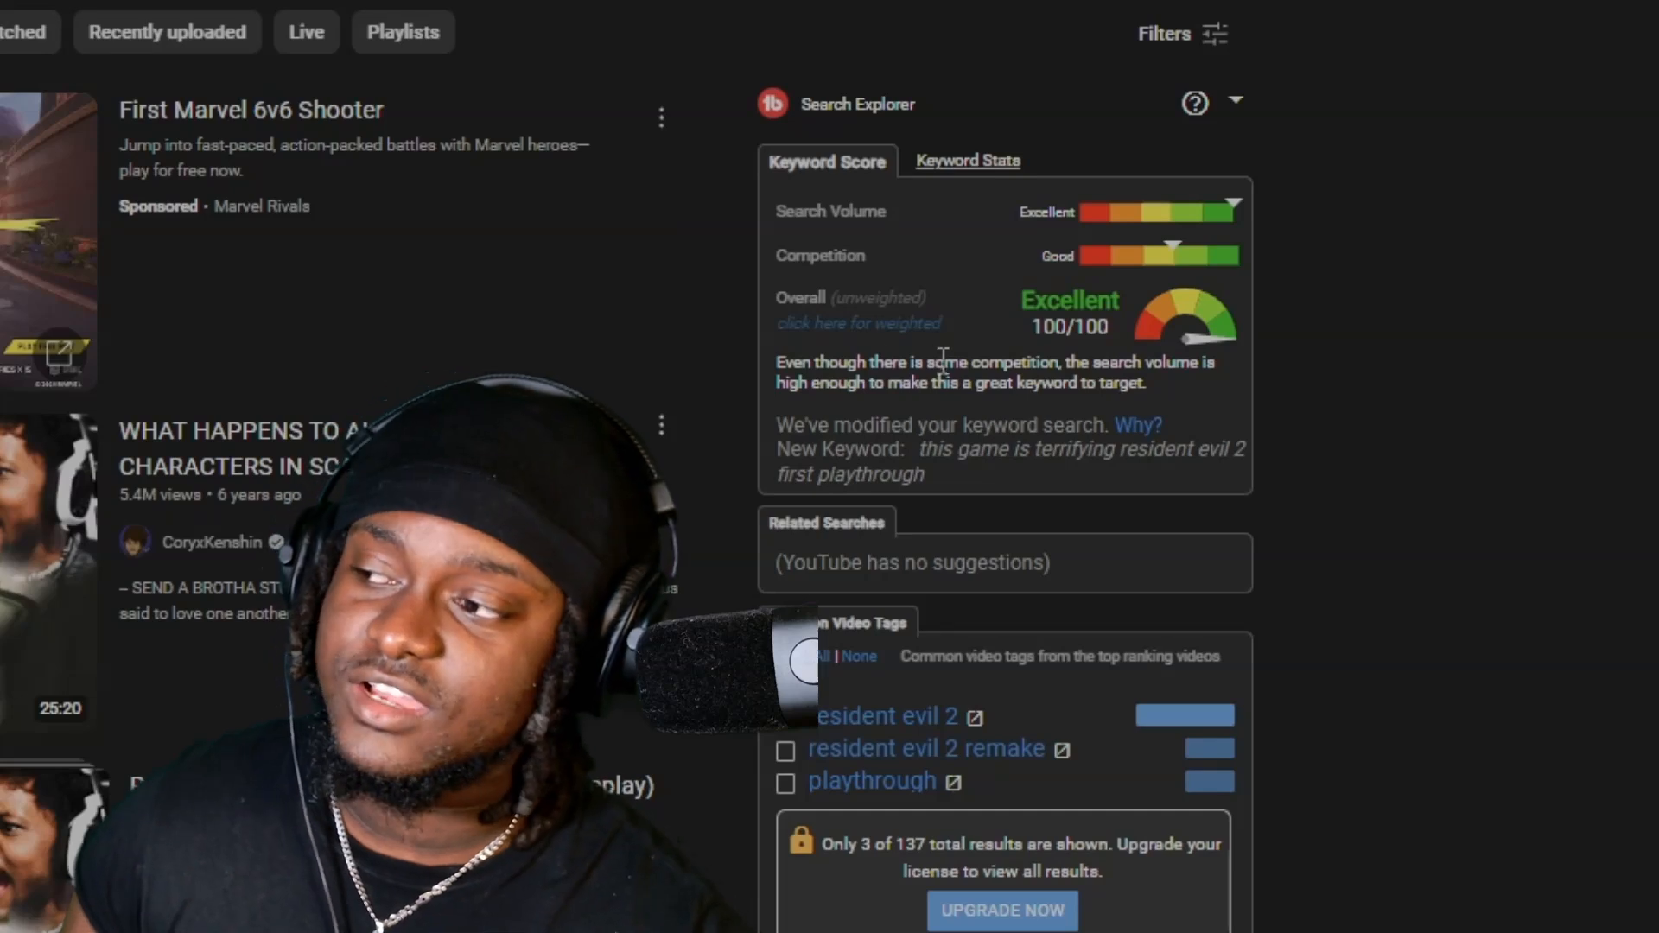
On YouTube, remove "This game is terrifying |" from the query, search for "Resident Evil 2 (First Playthrough)" and show its keyword score.
left_click(251, 2)
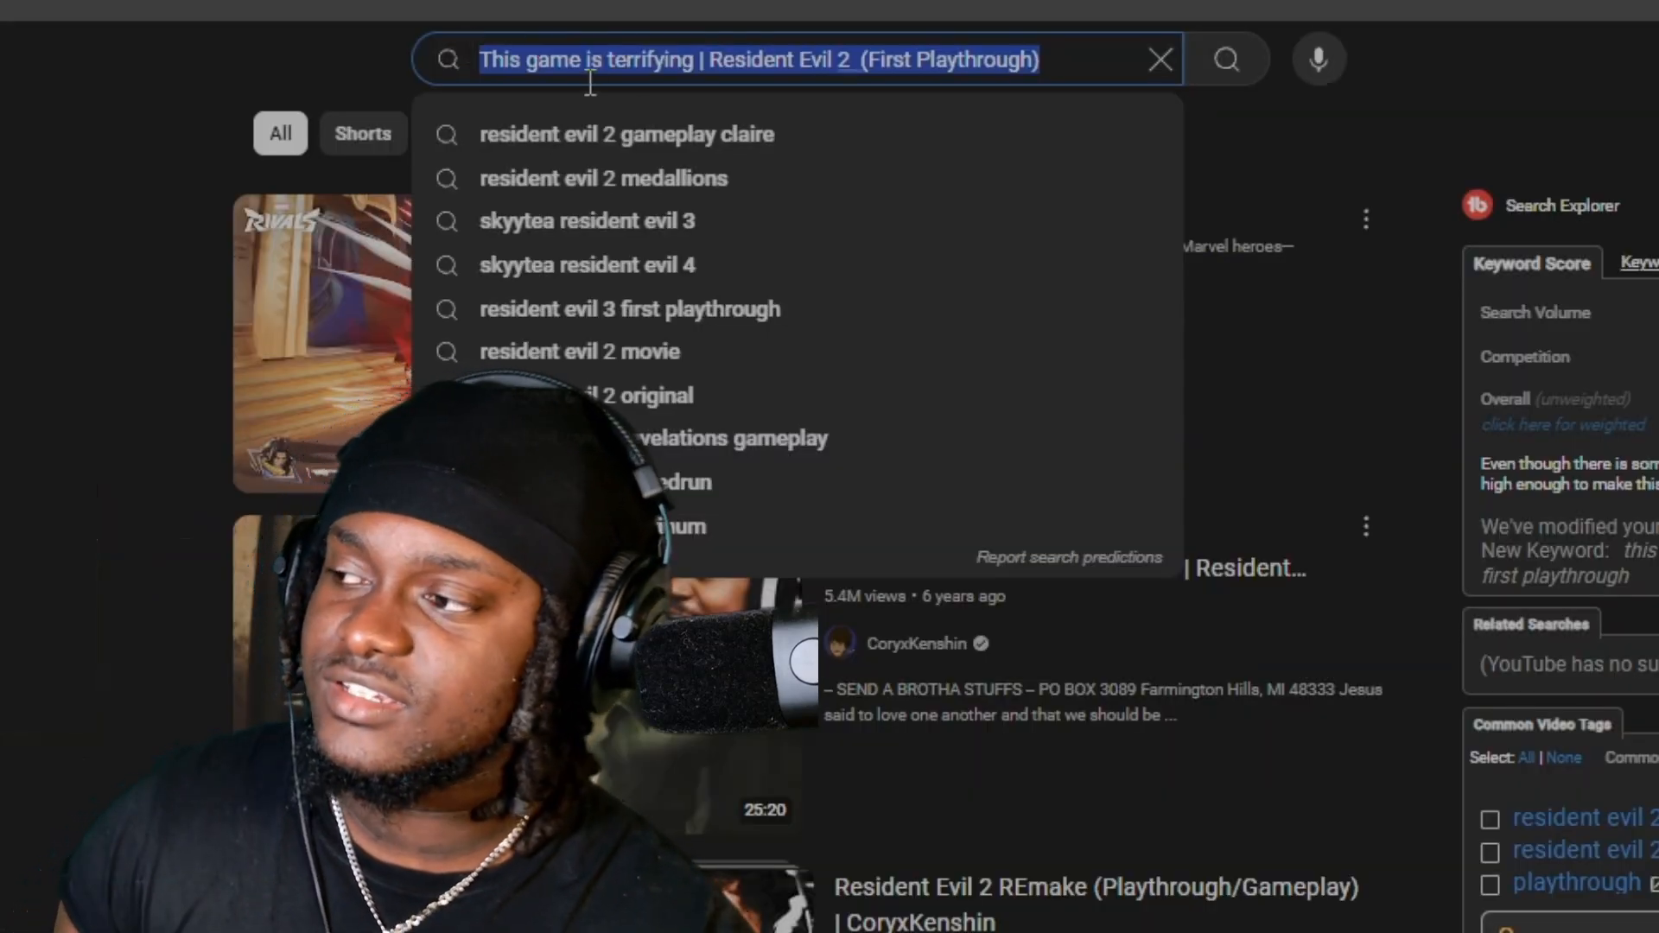
left_click(1058, 57)
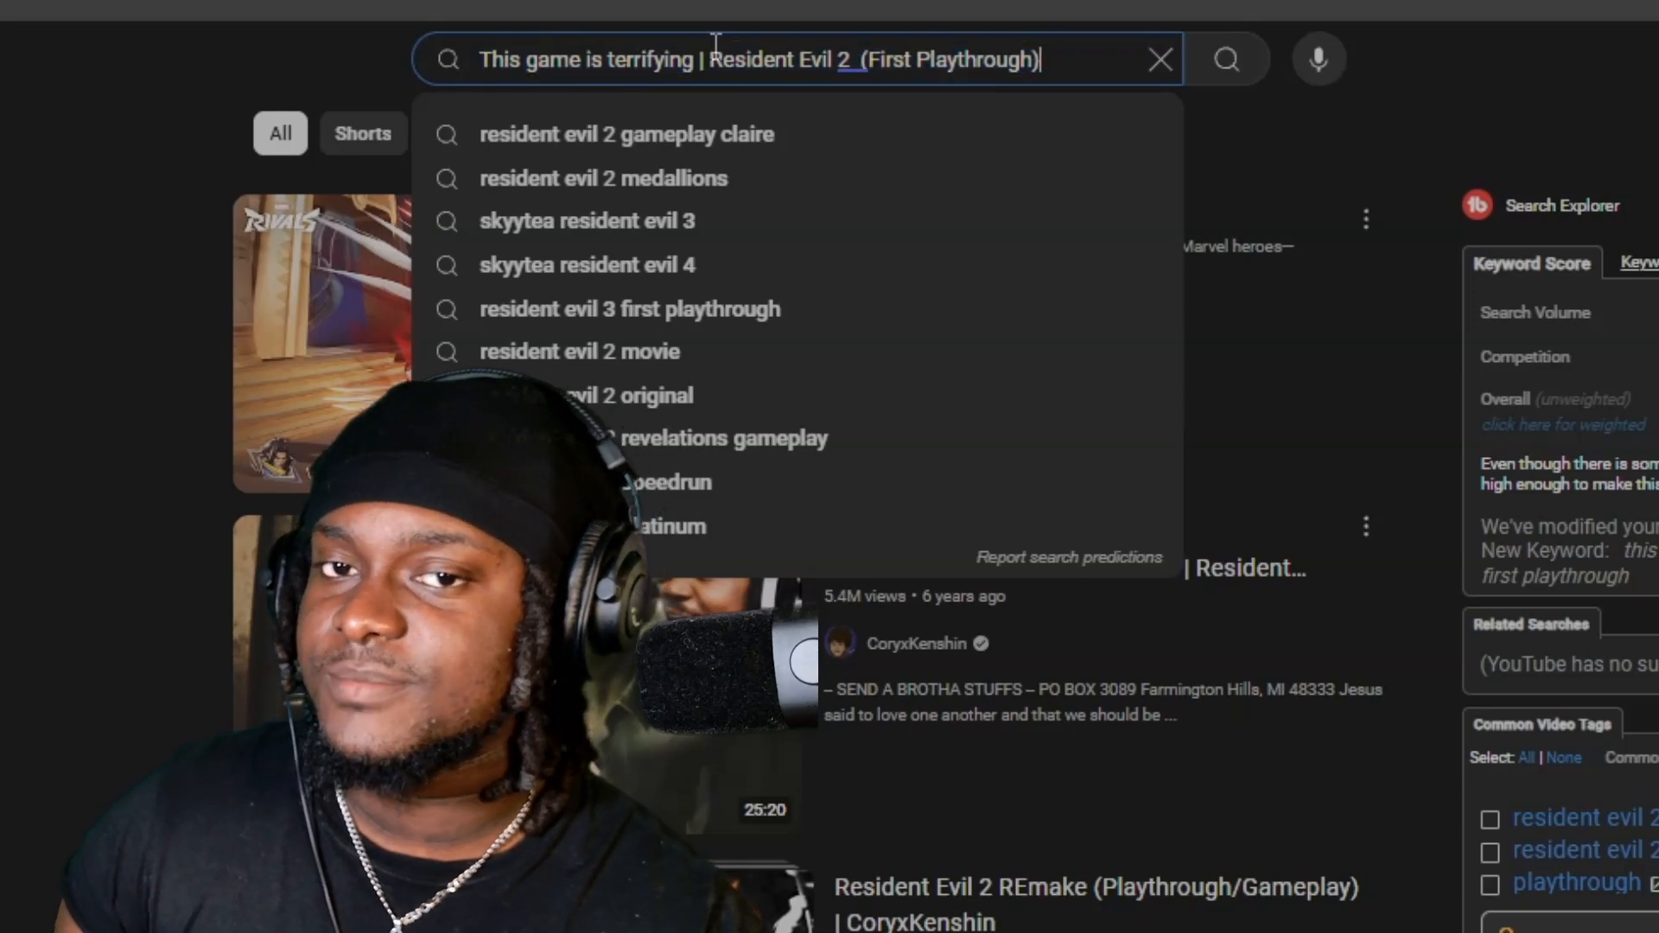
left_click_drag(713, 52, 319, 56)
key("BackSpace")
key("Return")
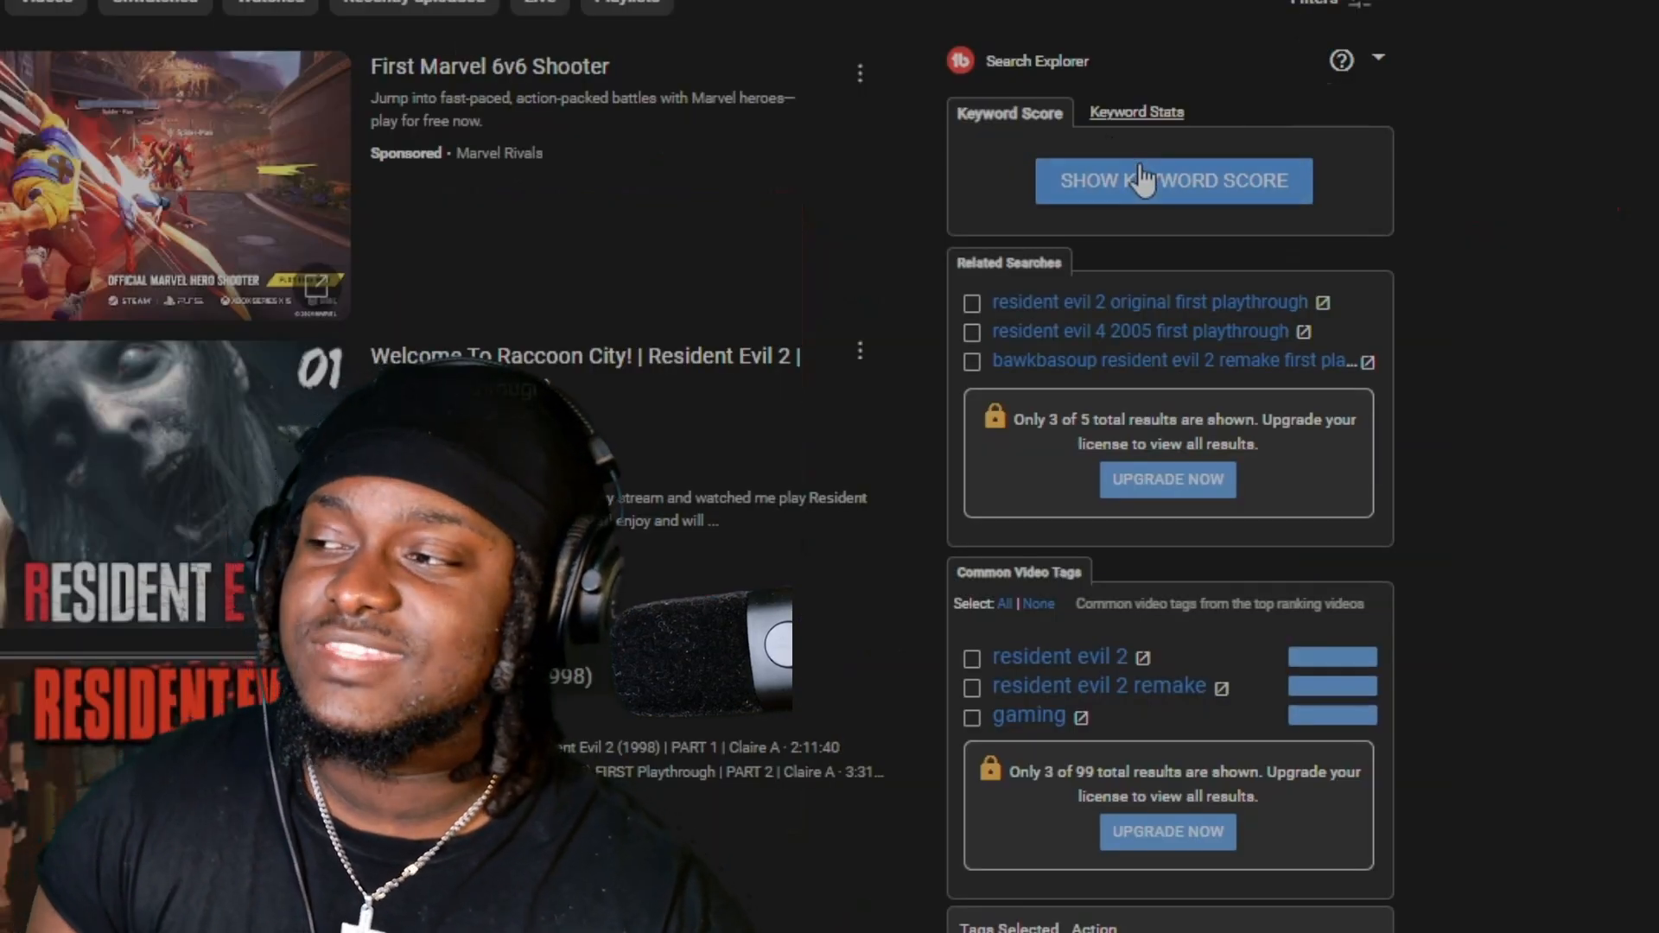
left_click(1144, 181)
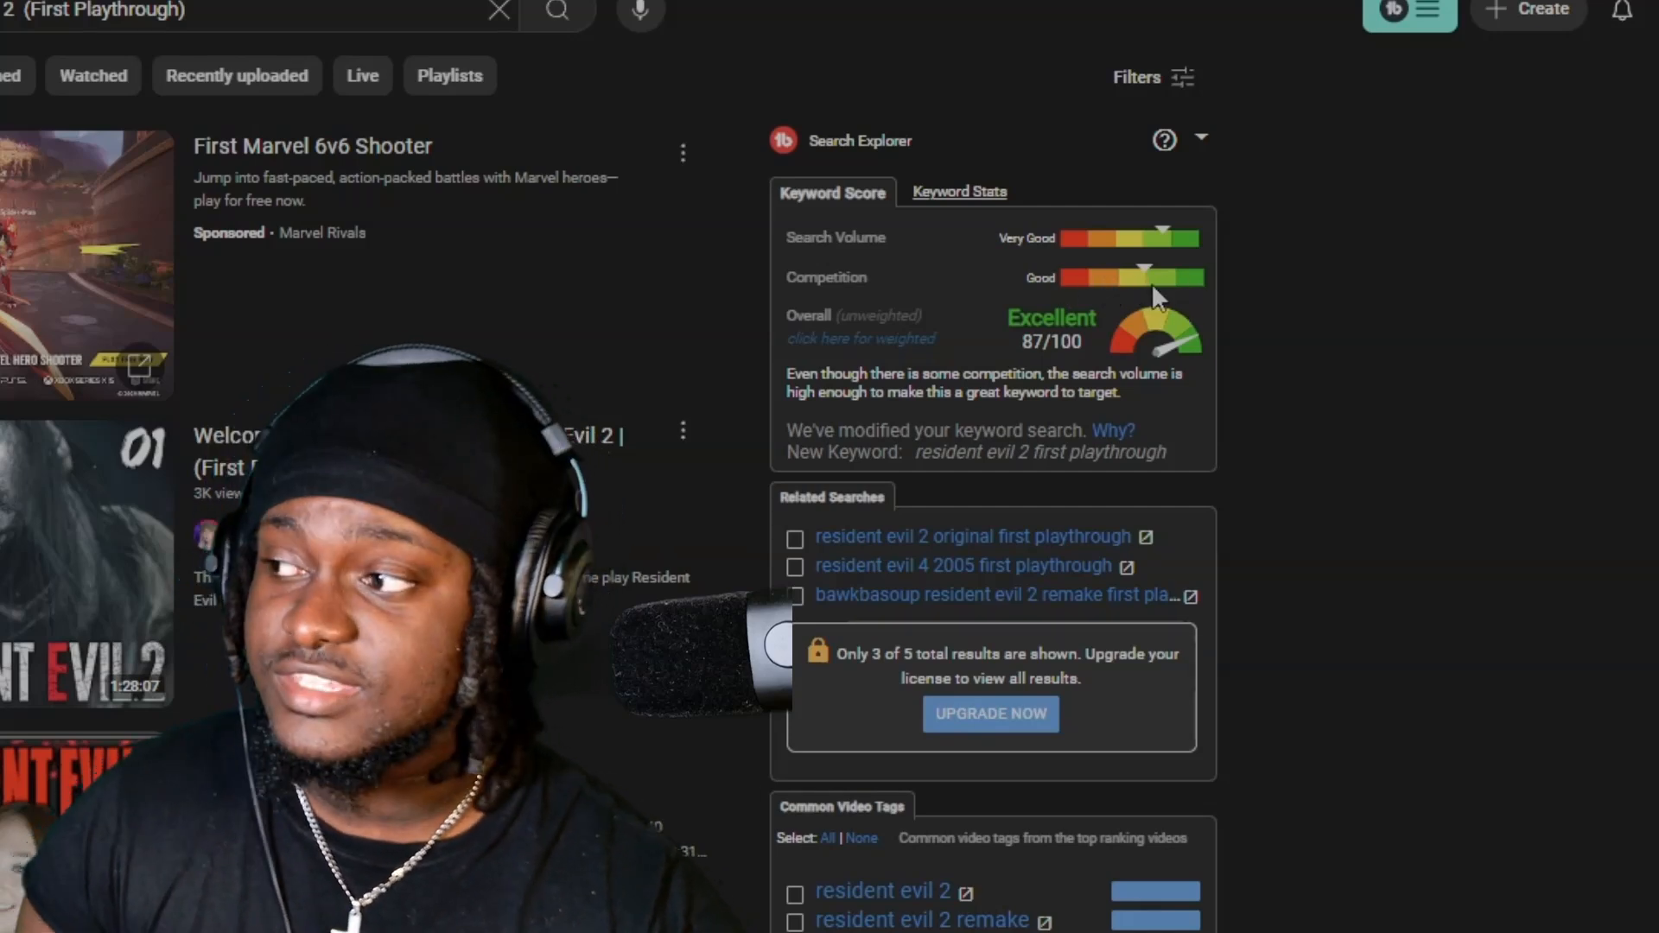
Remove "(First Playthrough)" from the query, search for "Resident Evil 2" and view its keyword score in Search Explorer.
left_click_drag(199, 12, 43, 18)
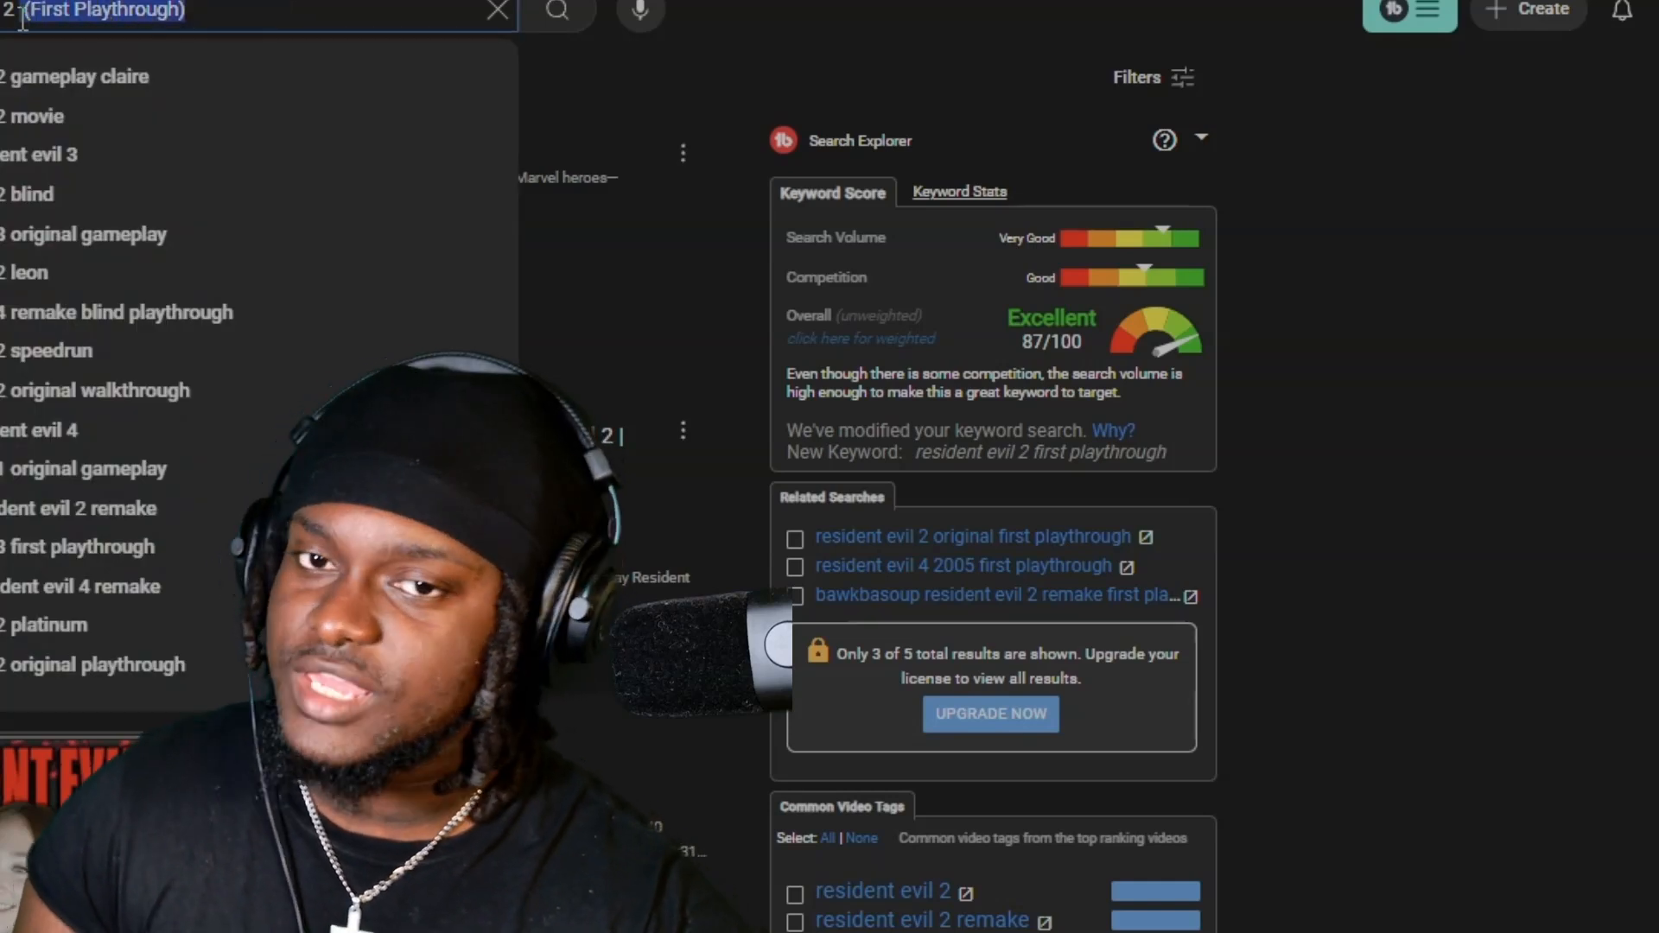
key("BackSpace")
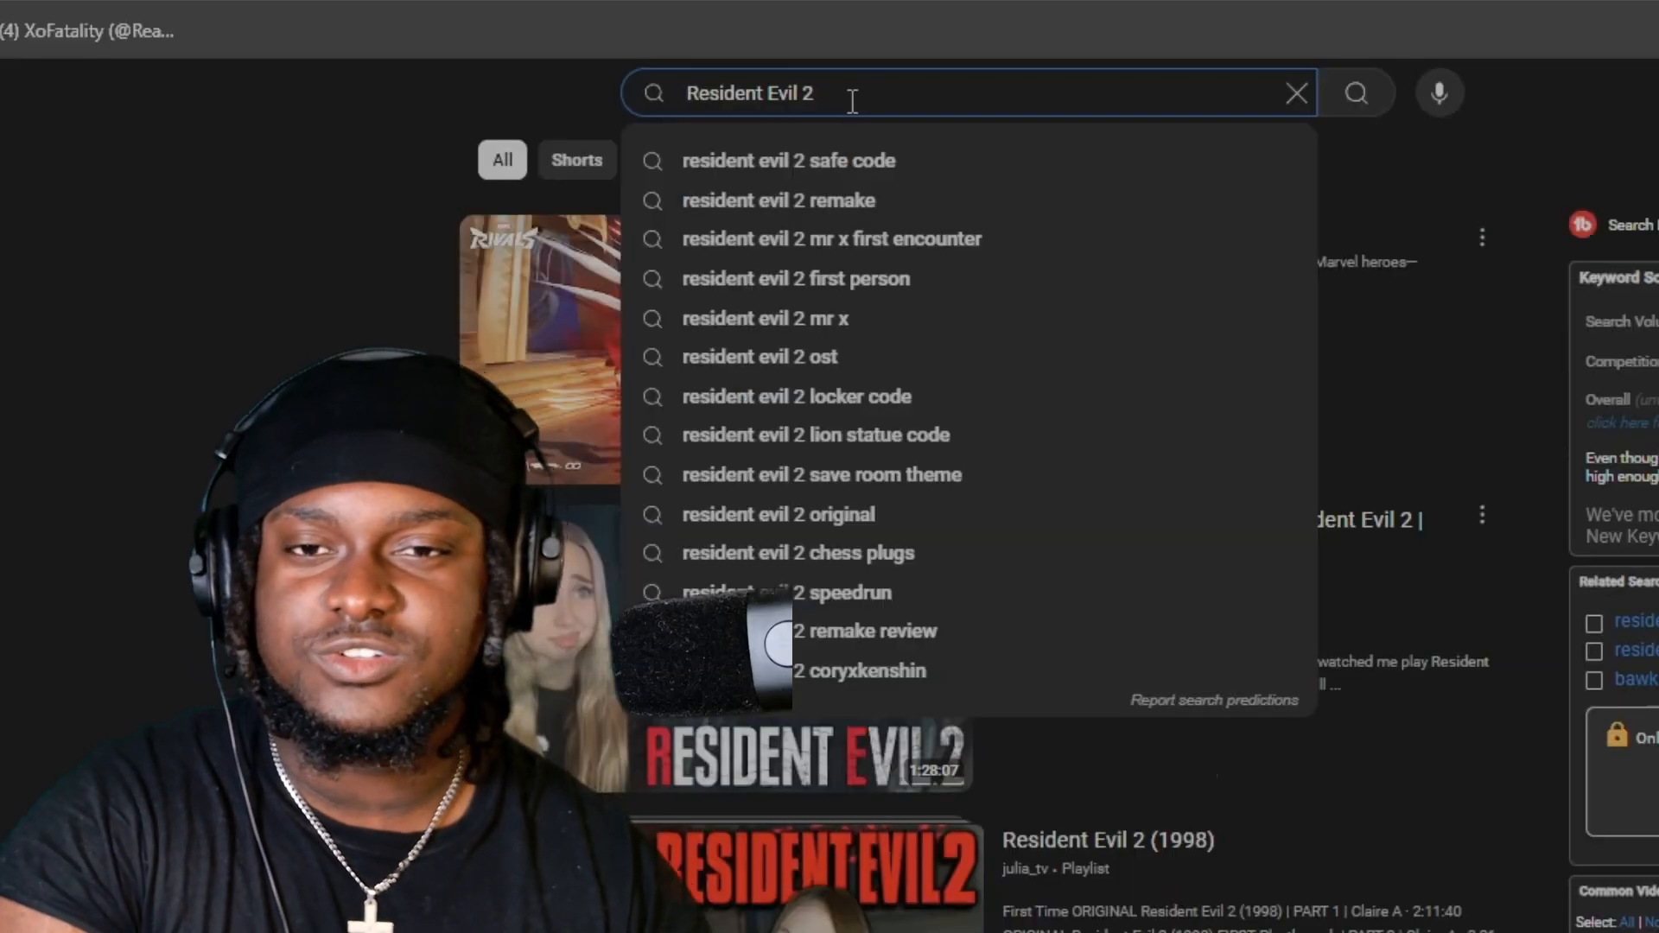
key("Return")
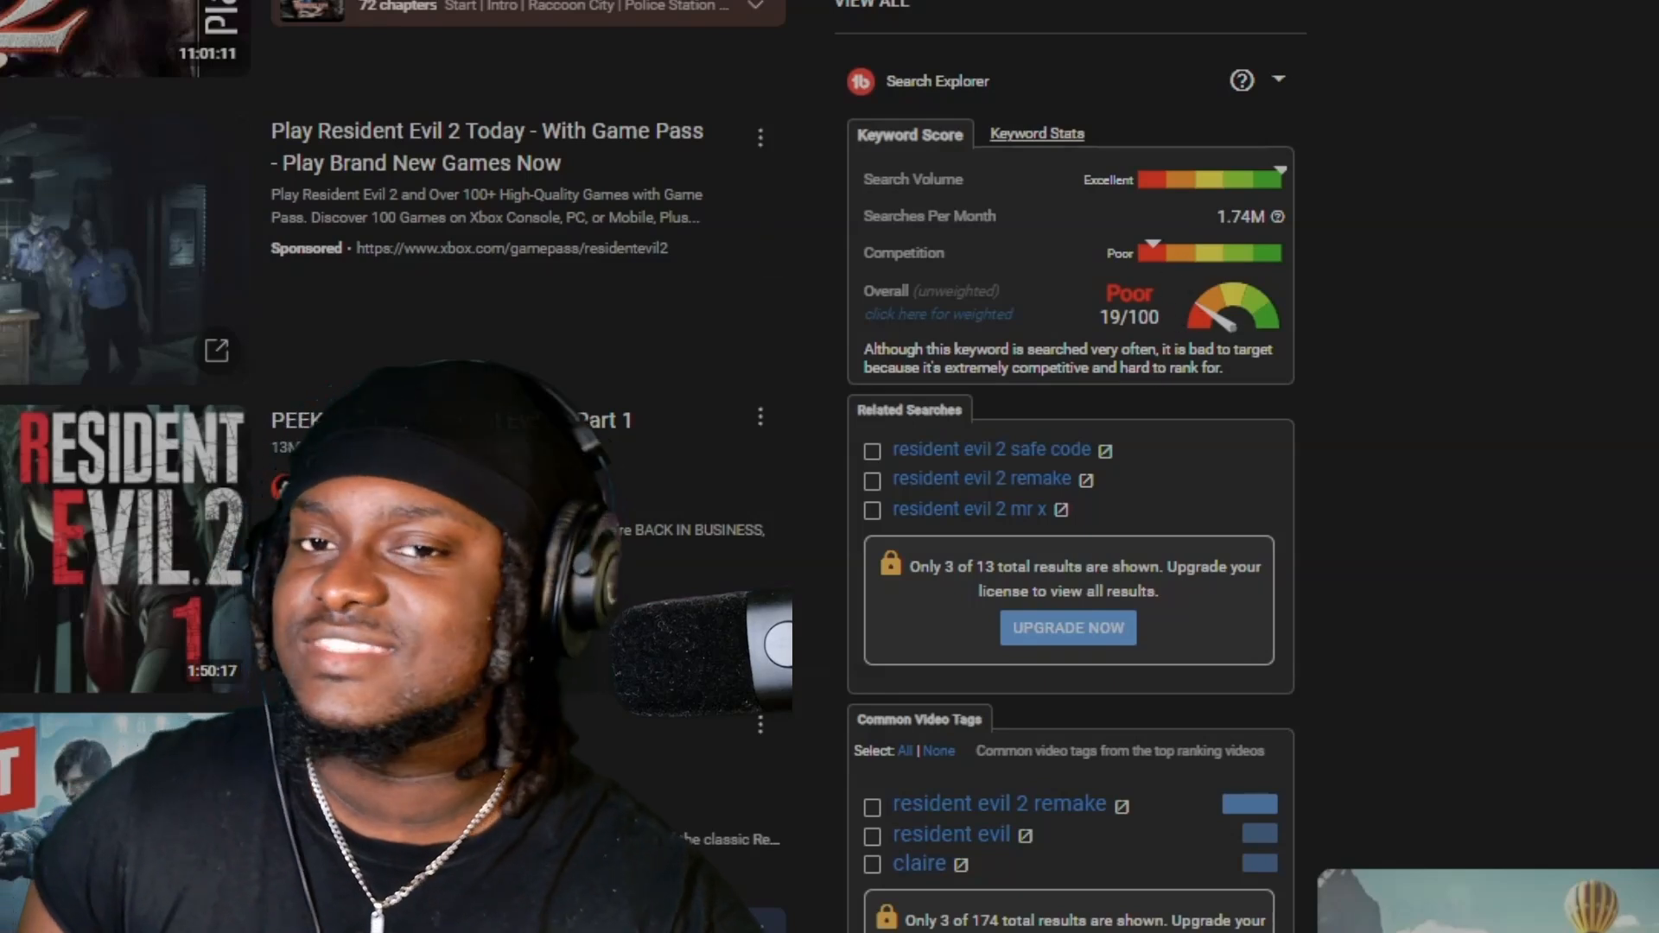
Open the YouTube search query for editing.
left_click(432, 2)
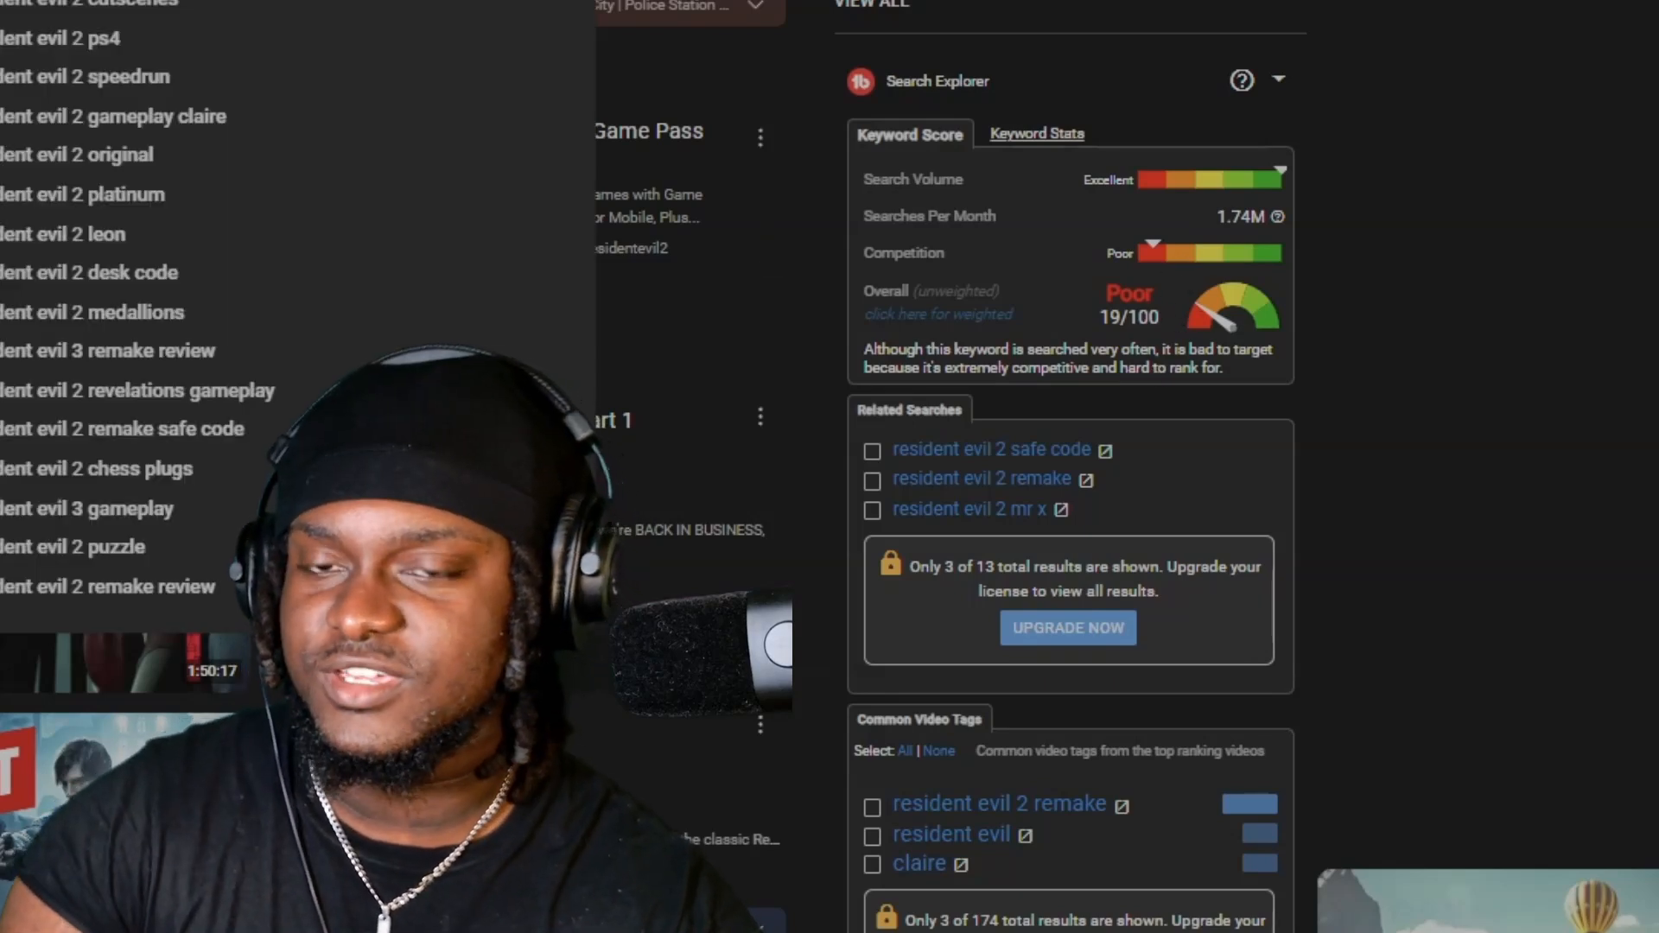